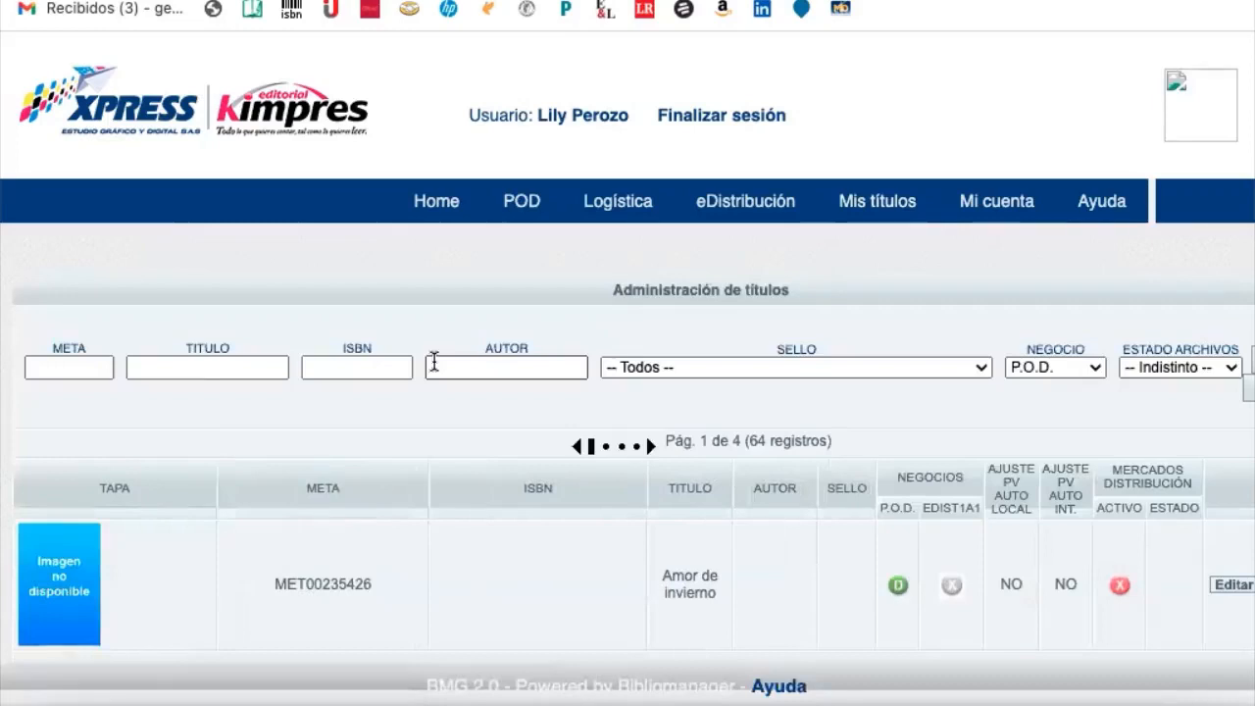
Look over the Administración de títulos list, including each title's actions and the options for searching, adding and exporting titles.
scroll(434, 364, down, 2)
scroll(434, 368, down, 2)
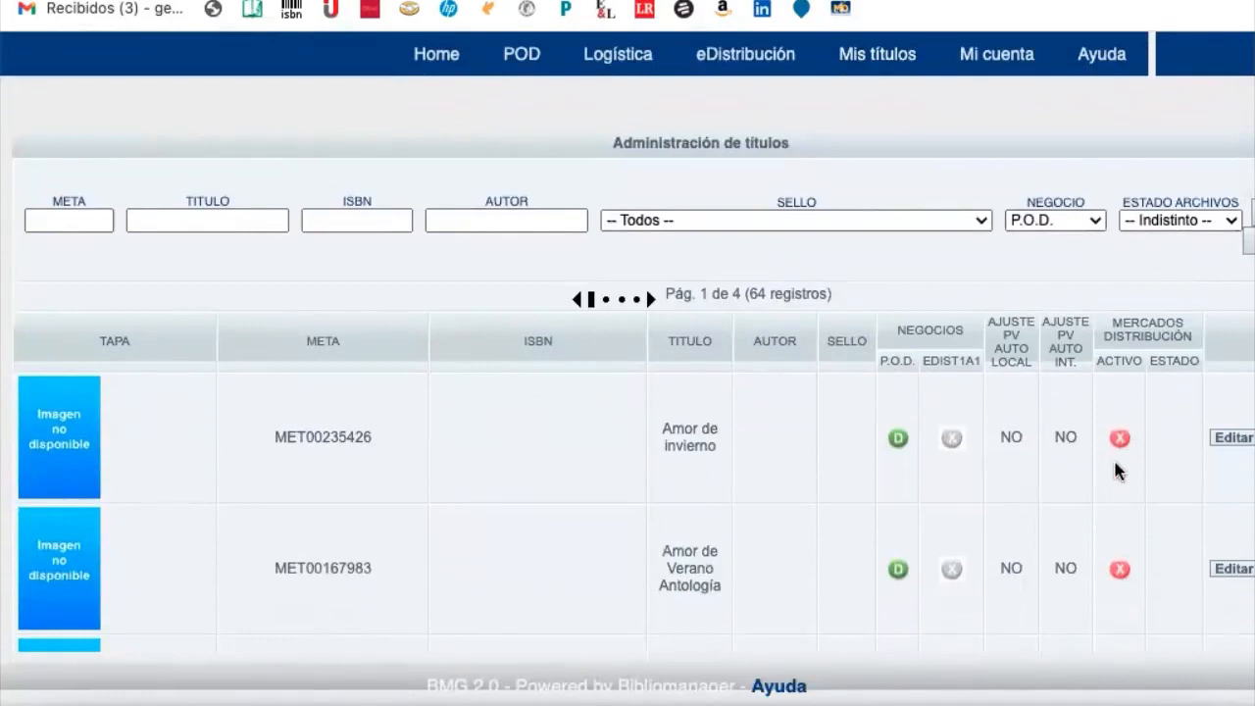
scroll(1114, 461, down, 5)
scroll(1114, 461, right, 1)
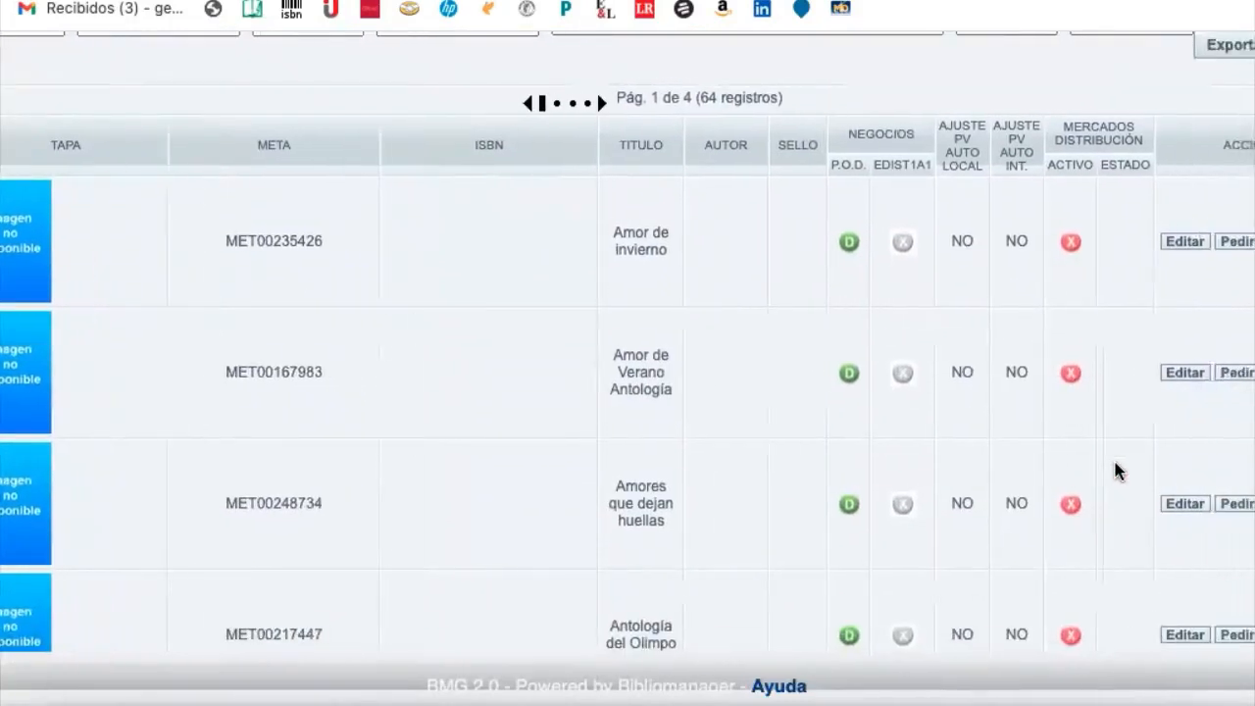
scroll(1115, 470, right, 4)
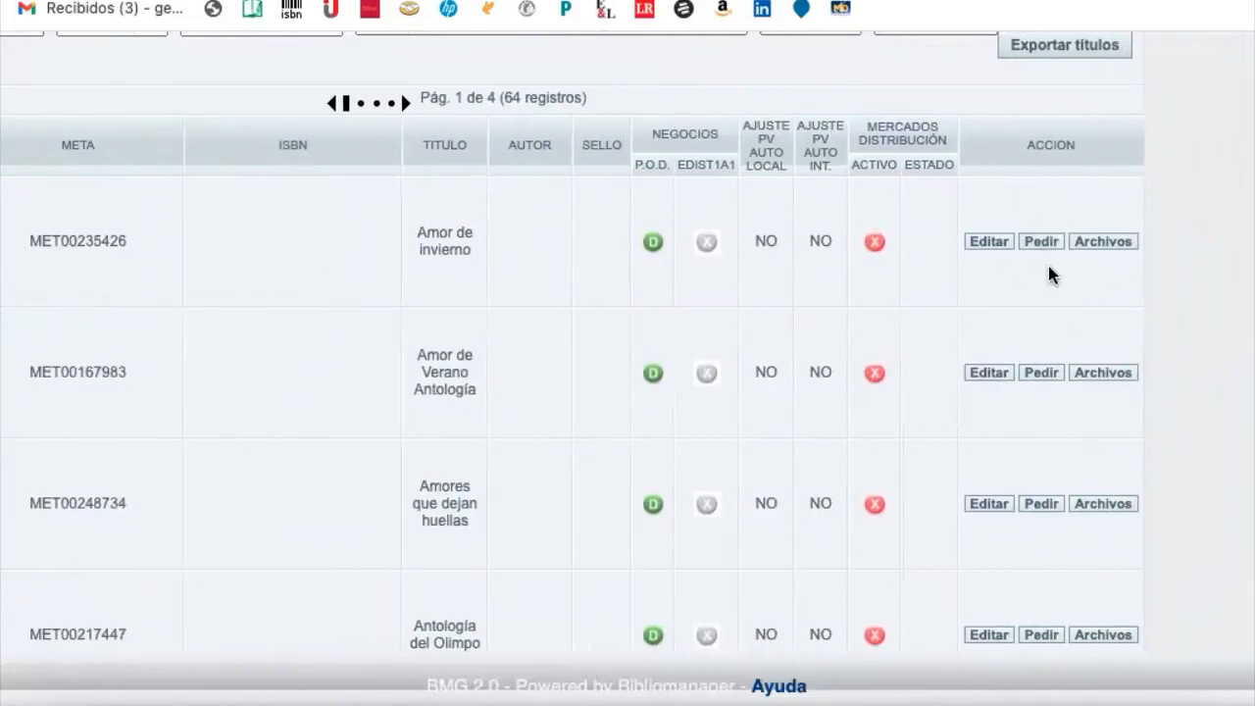
scroll(1049, 267, up, 6)
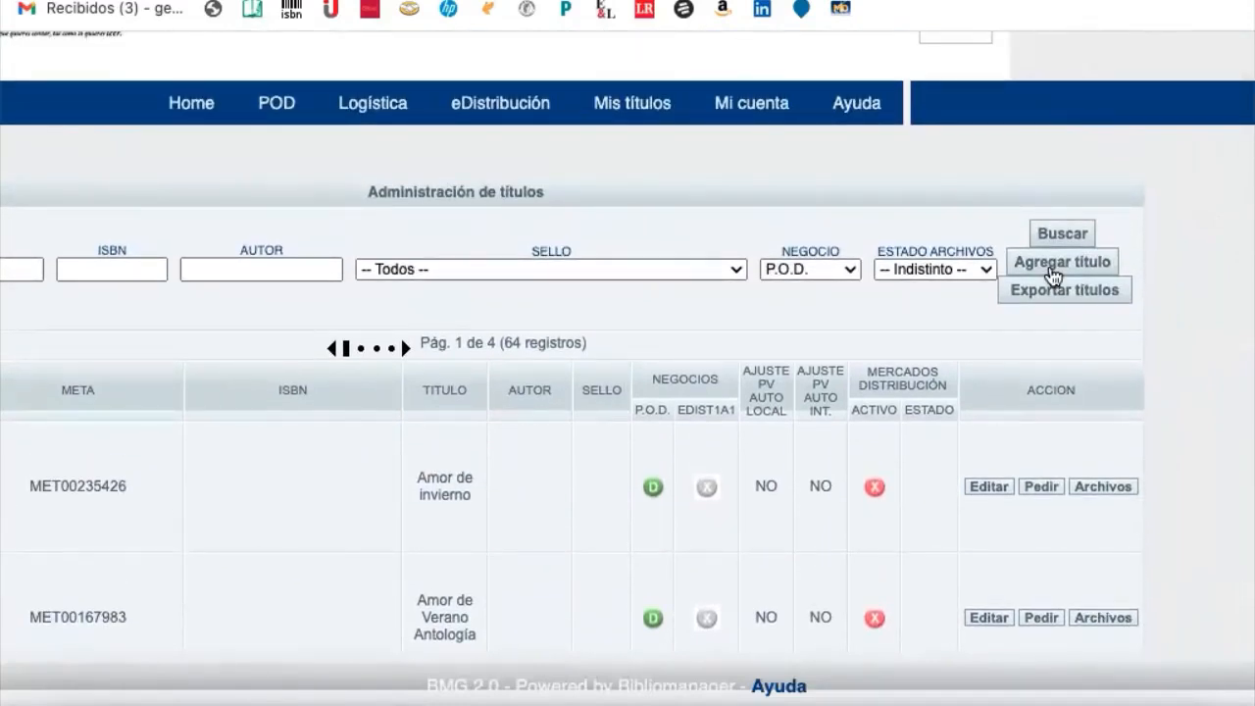
scroll(1049, 270, left, 1)
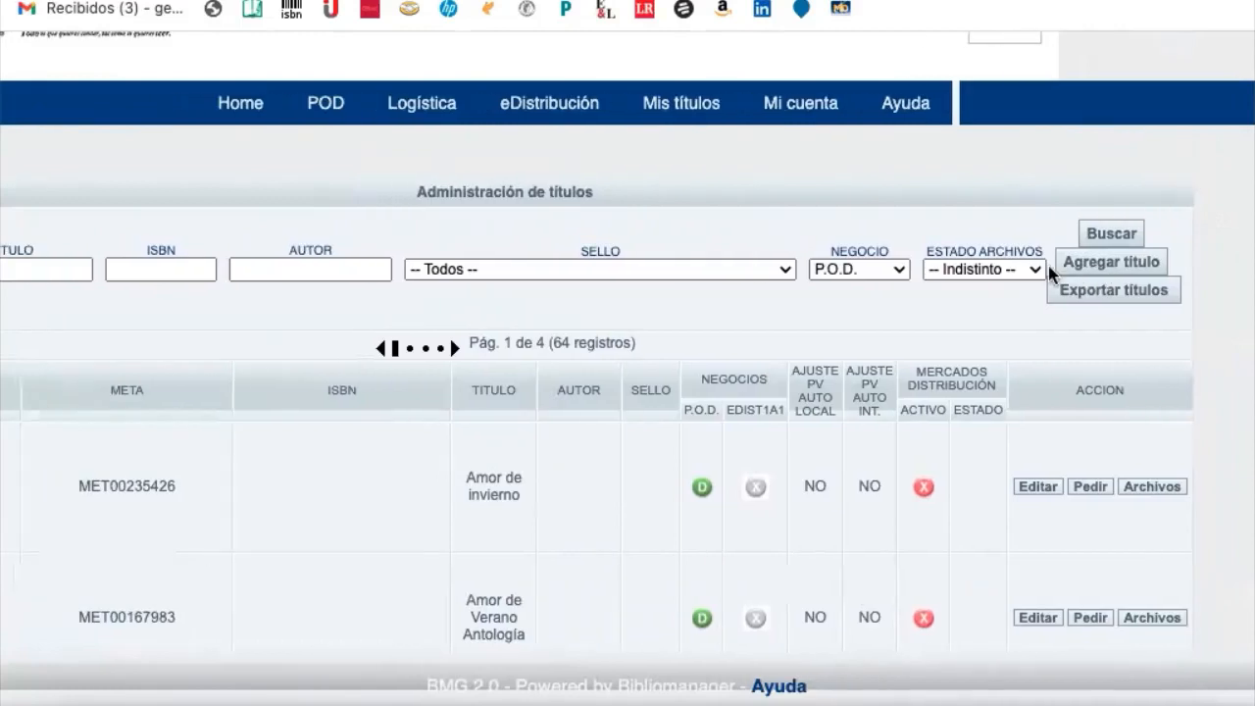
scroll(1048, 265, left, 3)
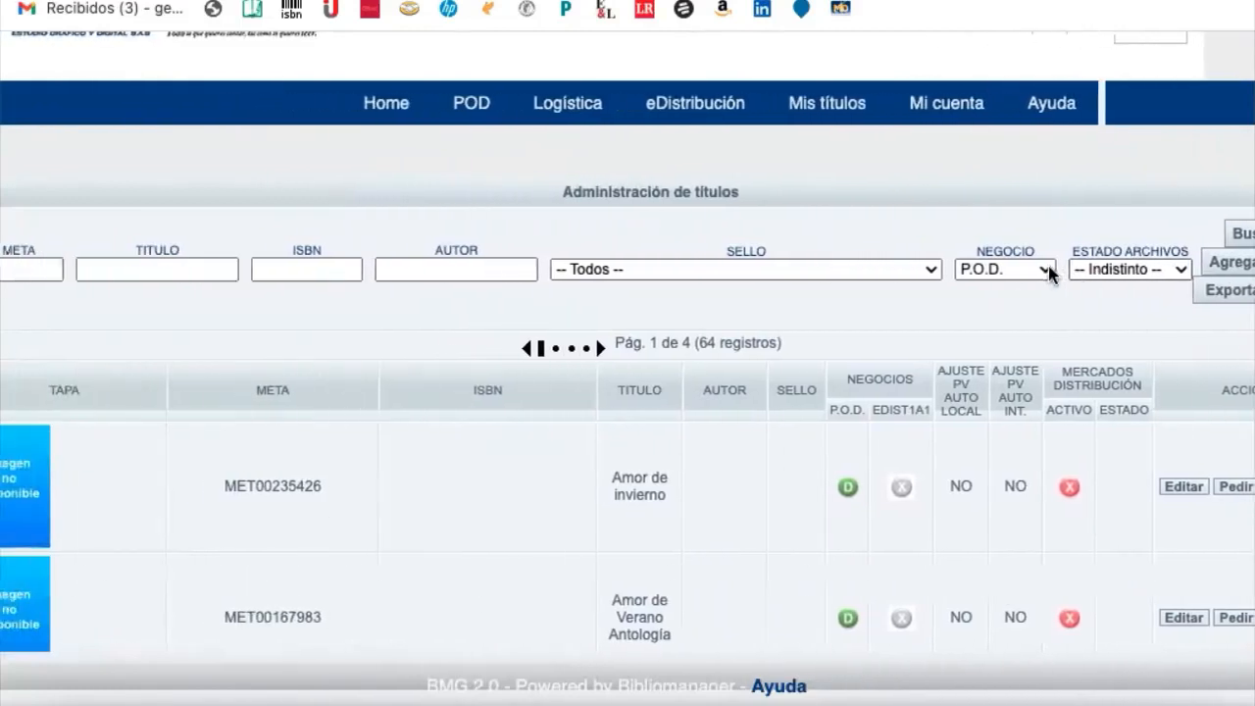
Open the ABM de catálogo vía archivos page from the Mis títulos section.
click(826, 108)
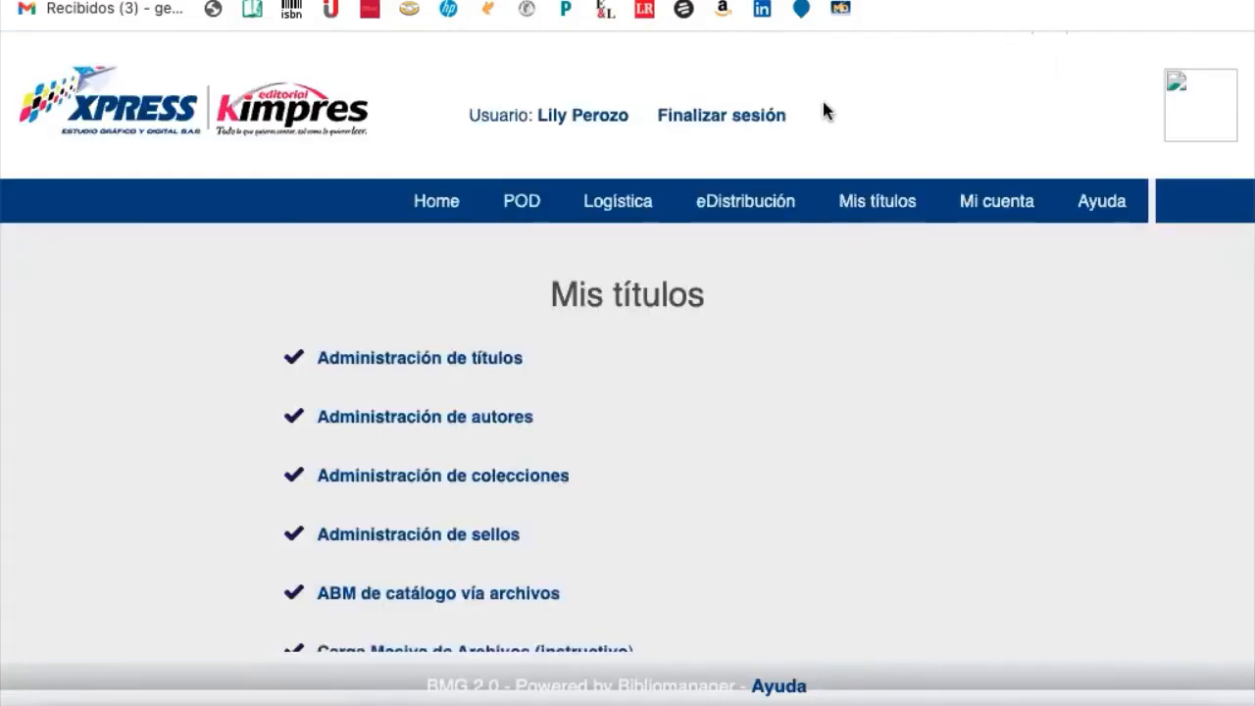
scroll(824, 111, down, 2)
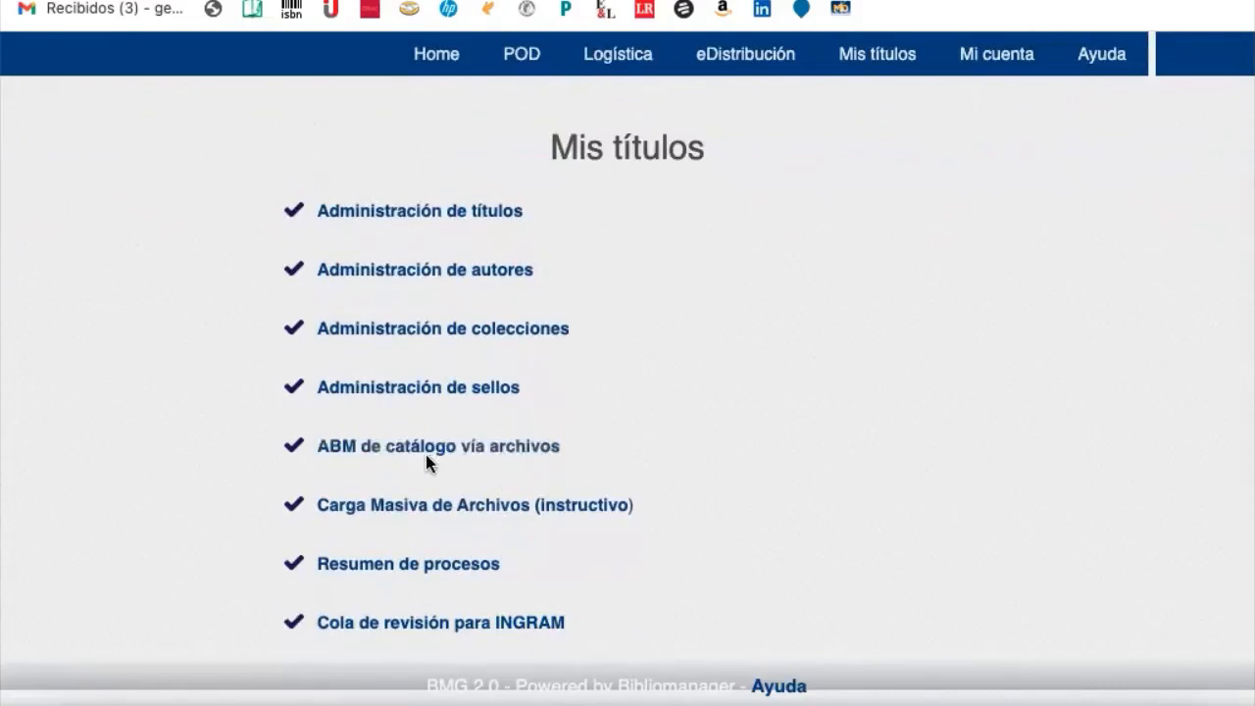
click(492, 449)
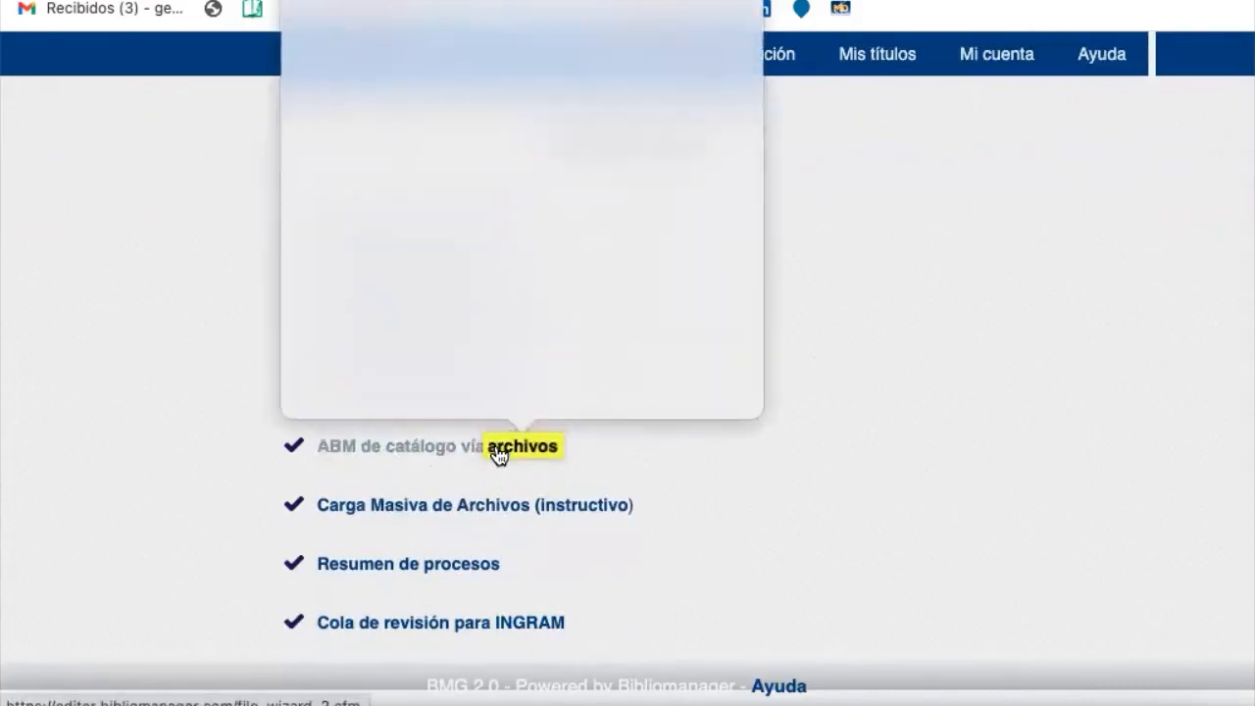
click(430, 464)
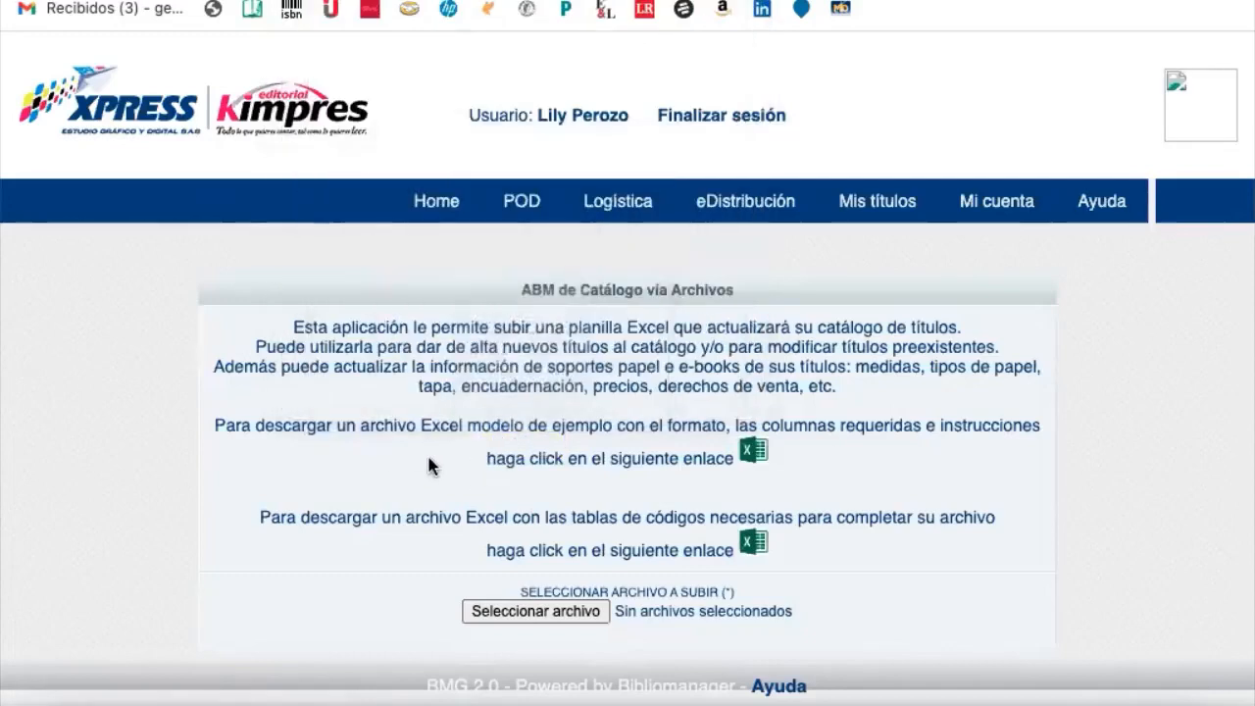
Download the example Excel template editores_catalogo_titulos and the Excel code tables file, saving both to Descargas.
scroll(428, 457, down, 2)
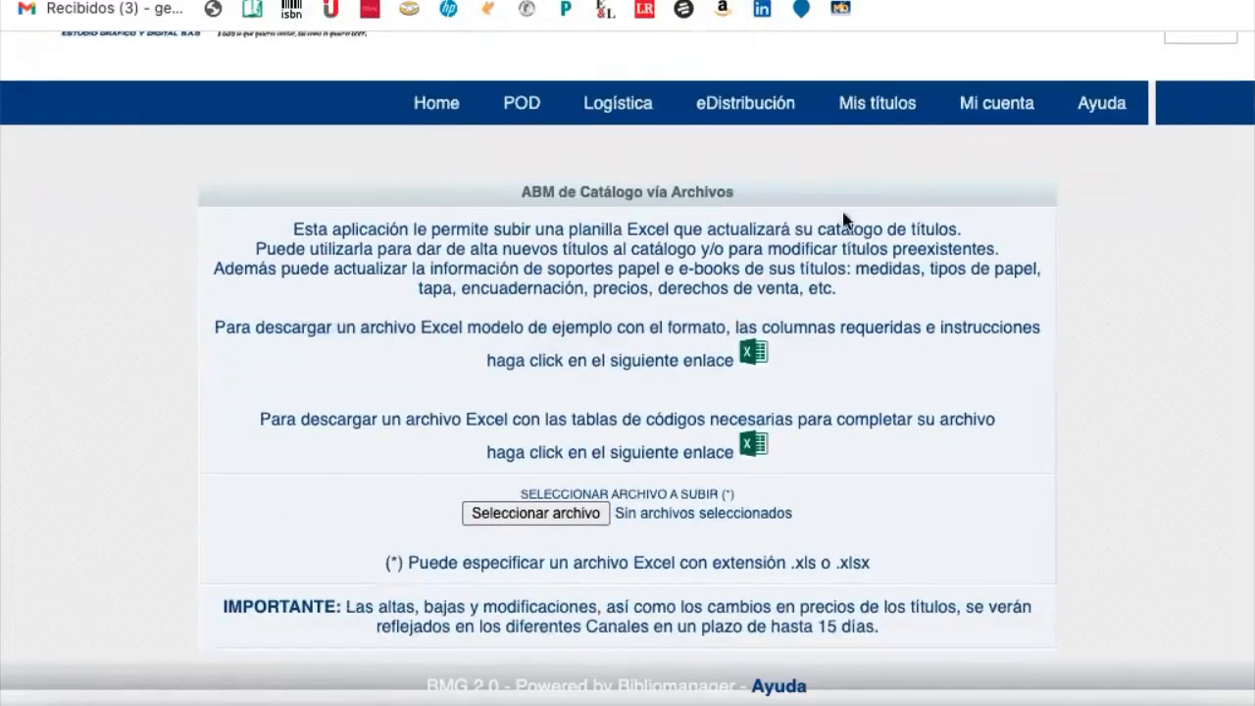
click(754, 357)
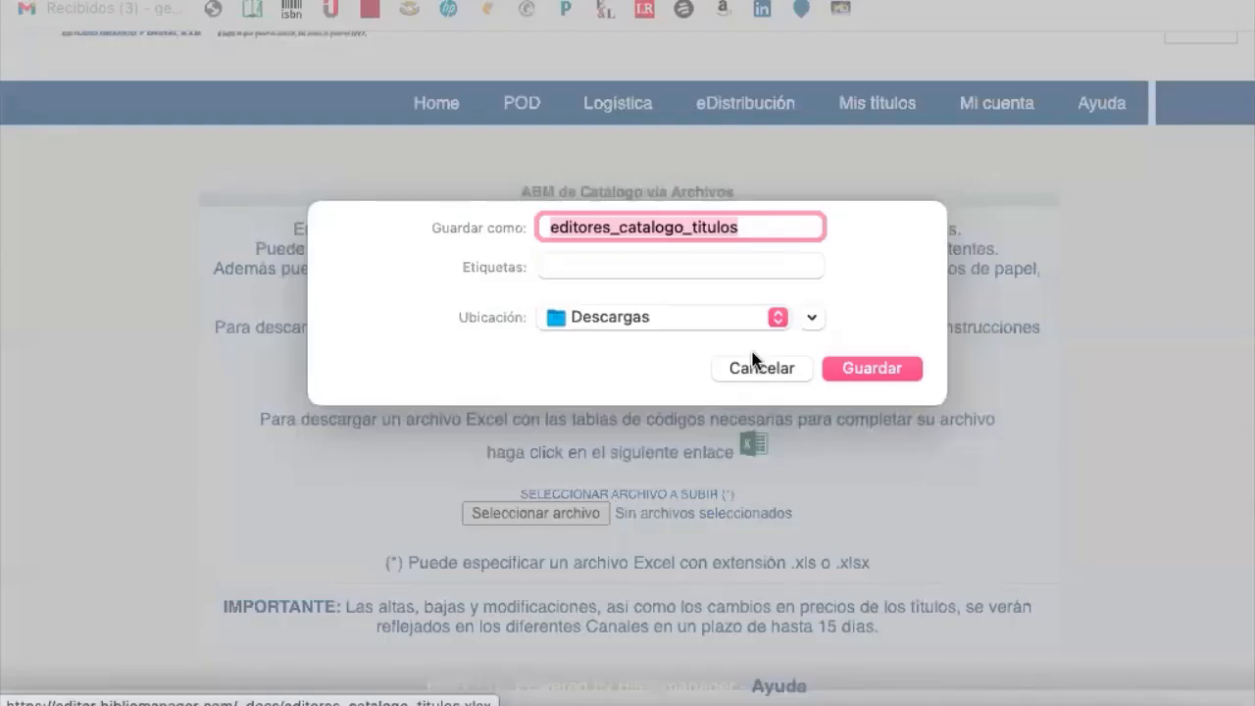
click(876, 369)
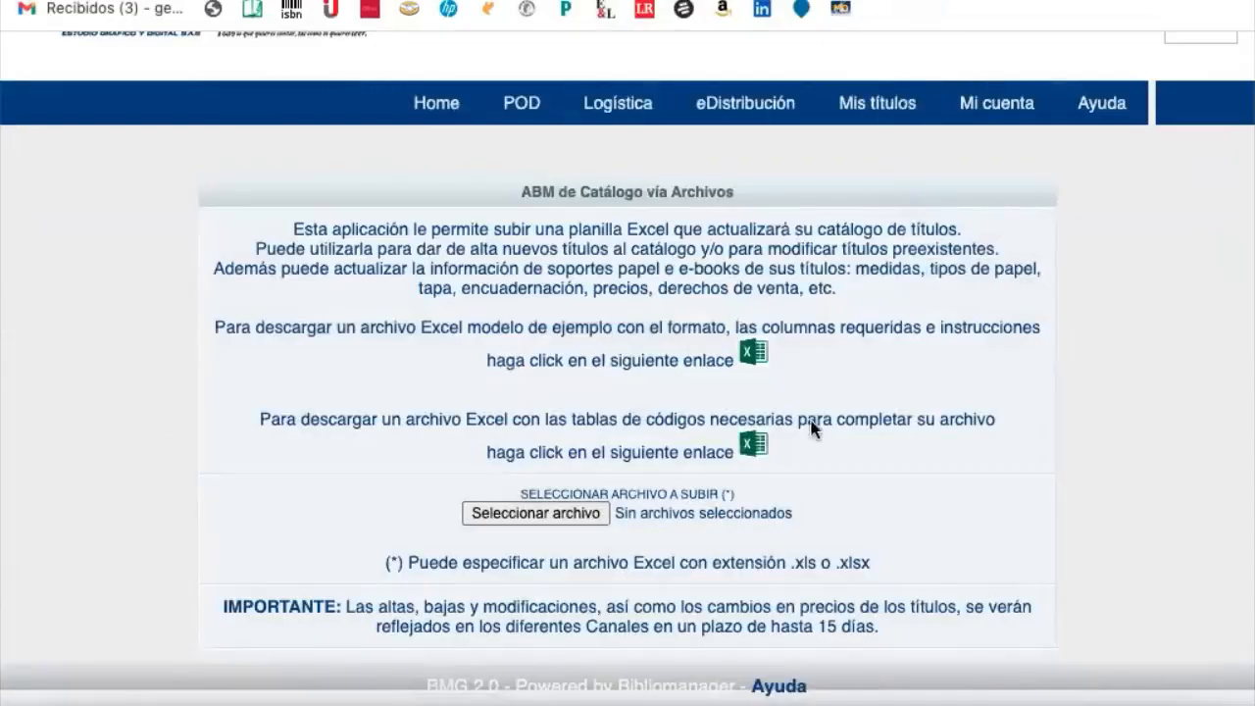
click(754, 448)
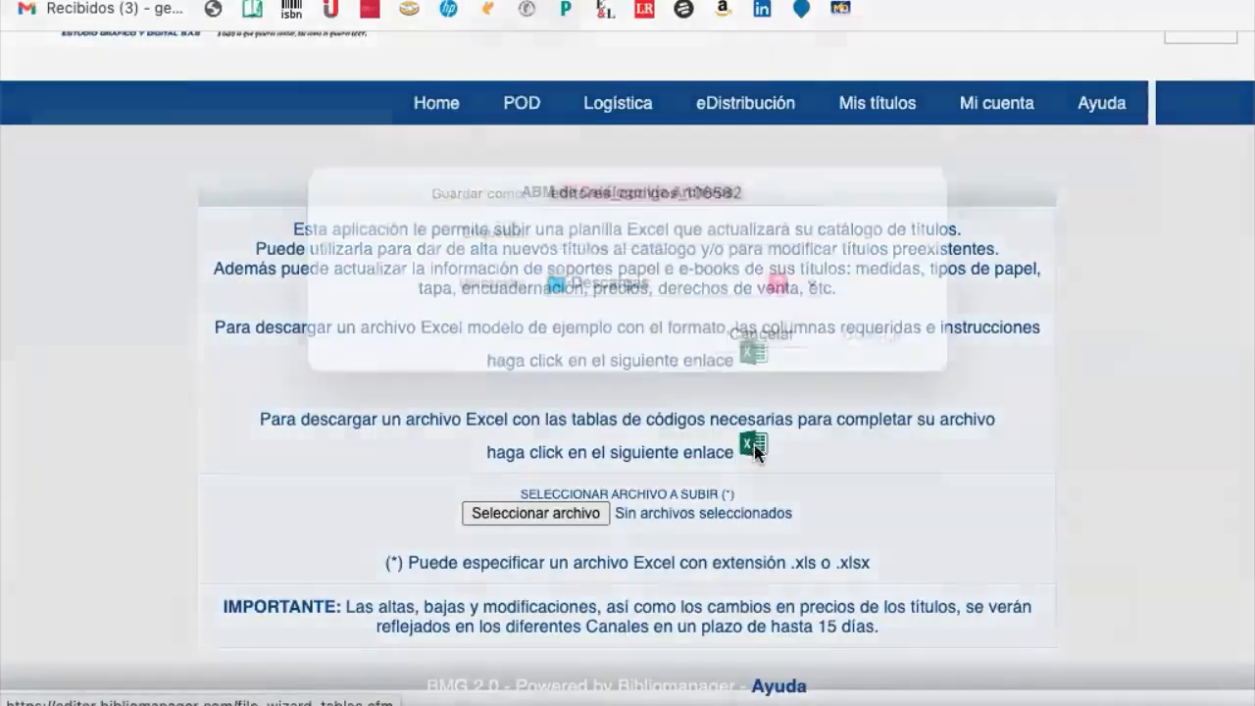
click(873, 371)
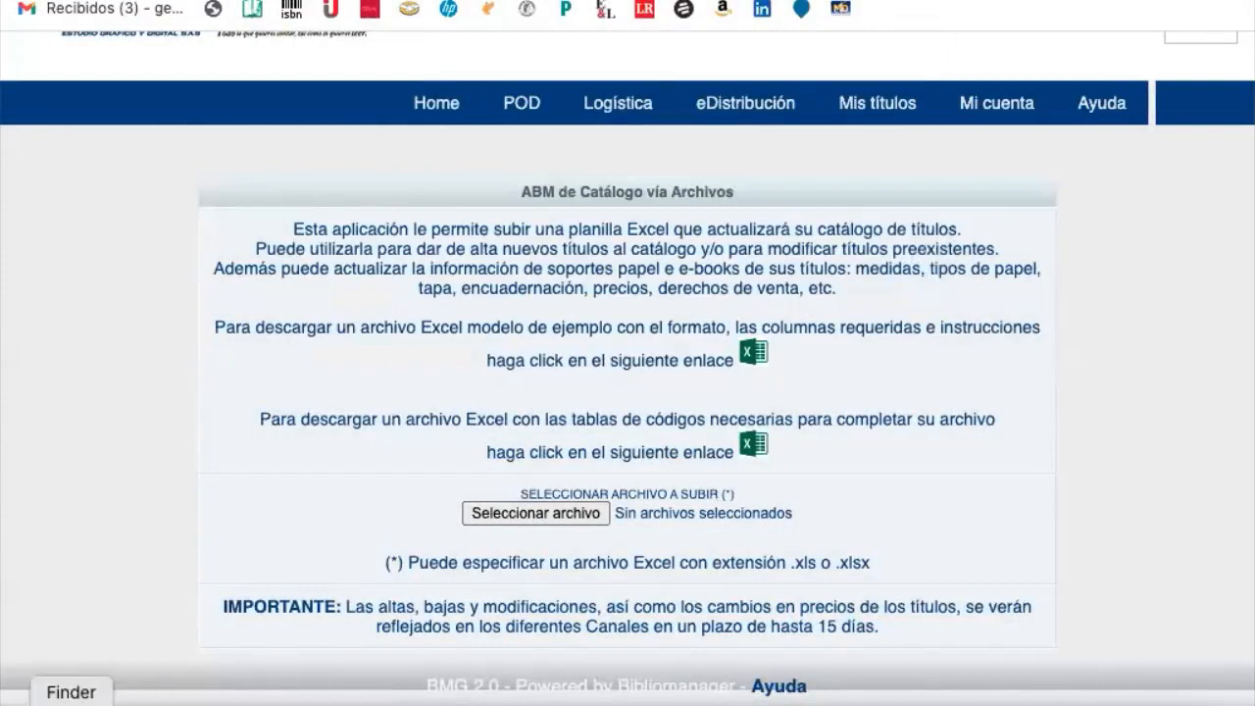
Open the downloaded editores_catalogo_titulos.xlsx and the code tables workbook from the Descargas folder in Excel.
click(71, 702)
click(143, 222)
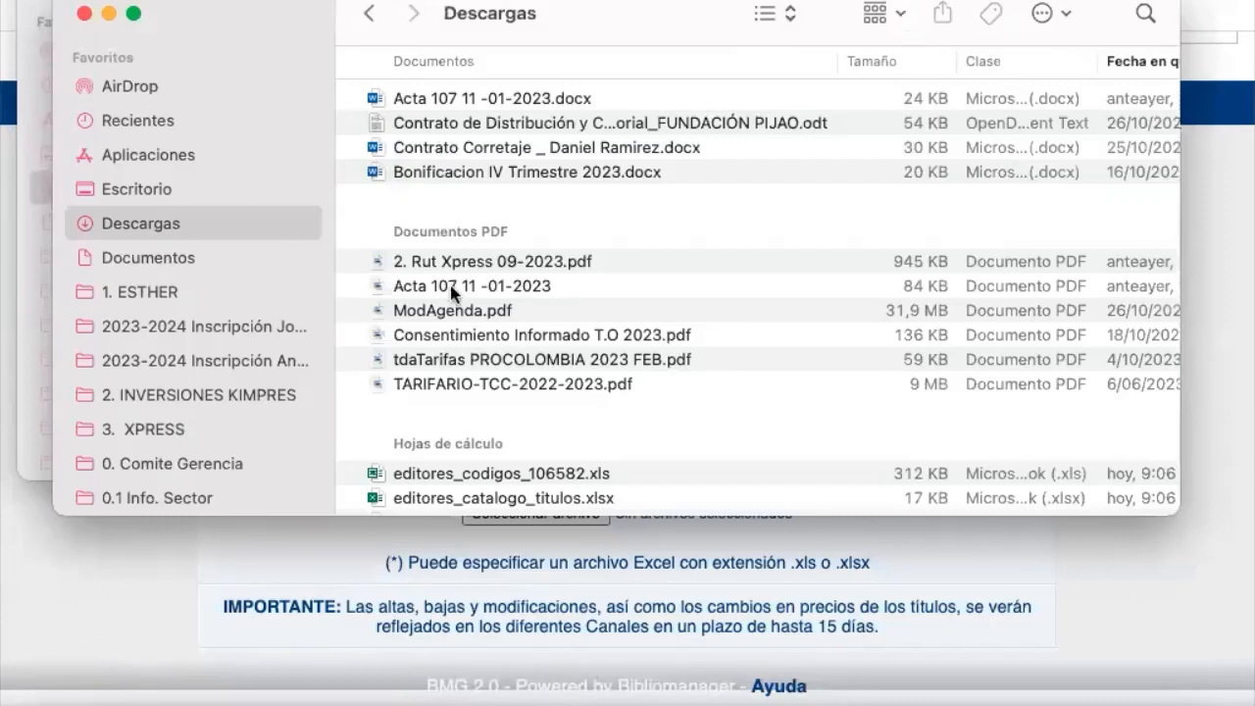
scroll(469, 380, down, 5)
double_click(472, 403)
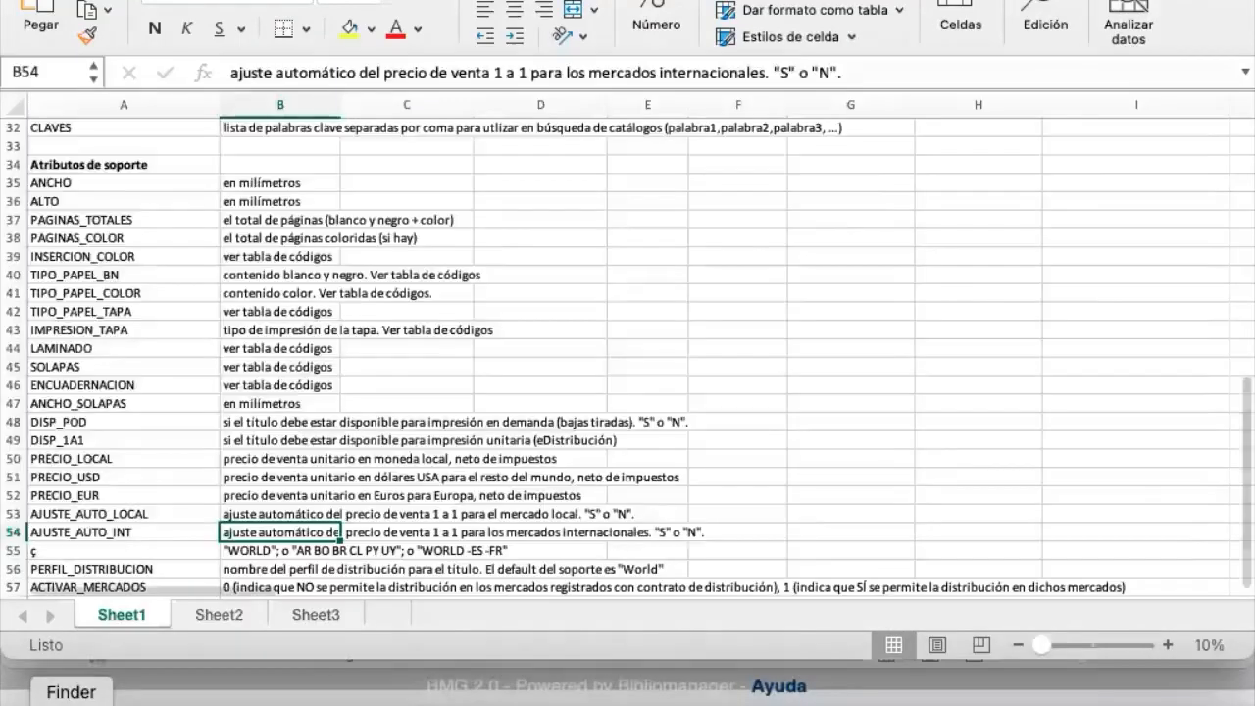
click(71, 704)
double_click(490, 377)
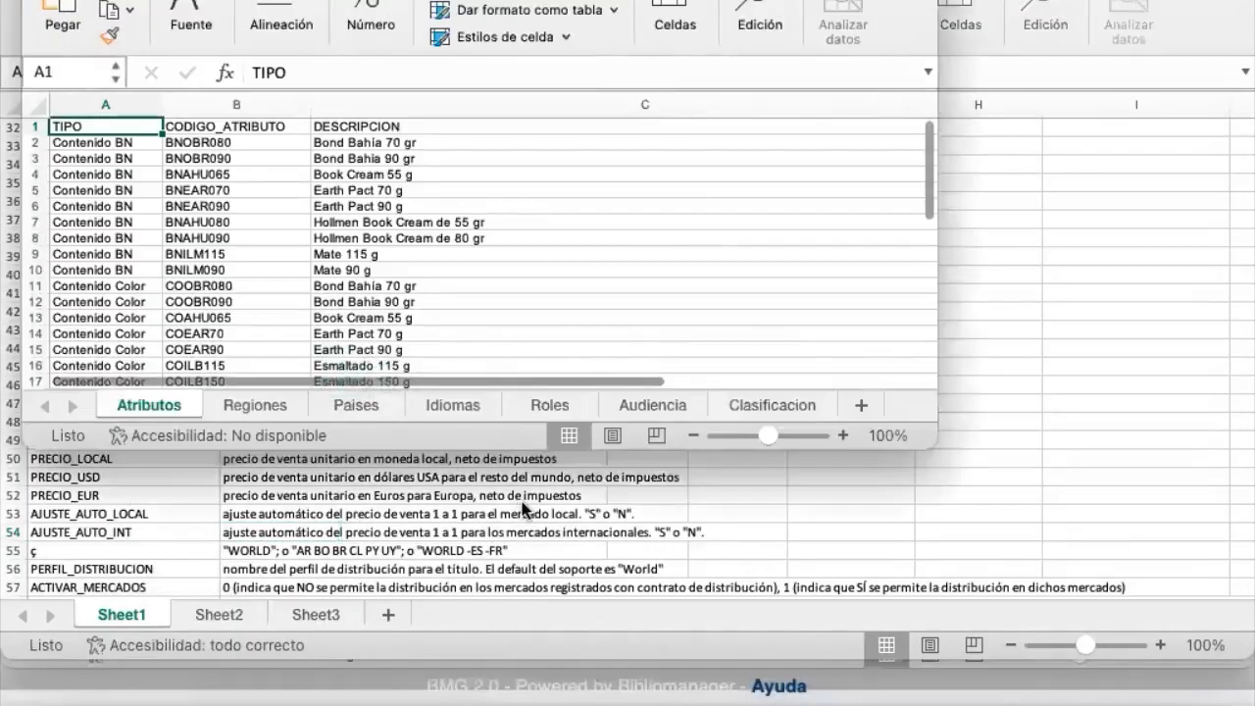
Return to the catalogue template workbook and review Sheet1's column instructions up to the header row.
click(280, 531)
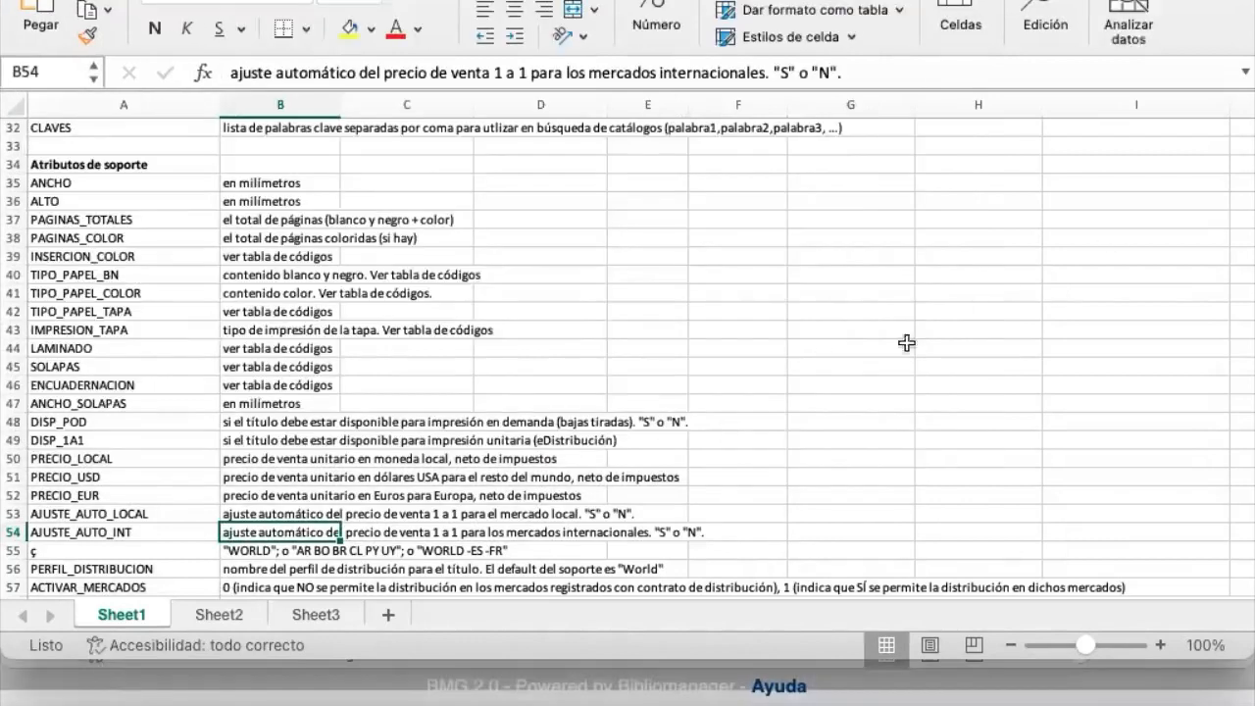
key(Up)
key(Up)
key(Up)
key(Up)
key(Up)
key(Up)
key(Up)
key(Up)
key(Up)
key(Up)
key(Up)
key(Up)
key(Up)
key(Up)
key(Up)
key(Up)
key(Up)
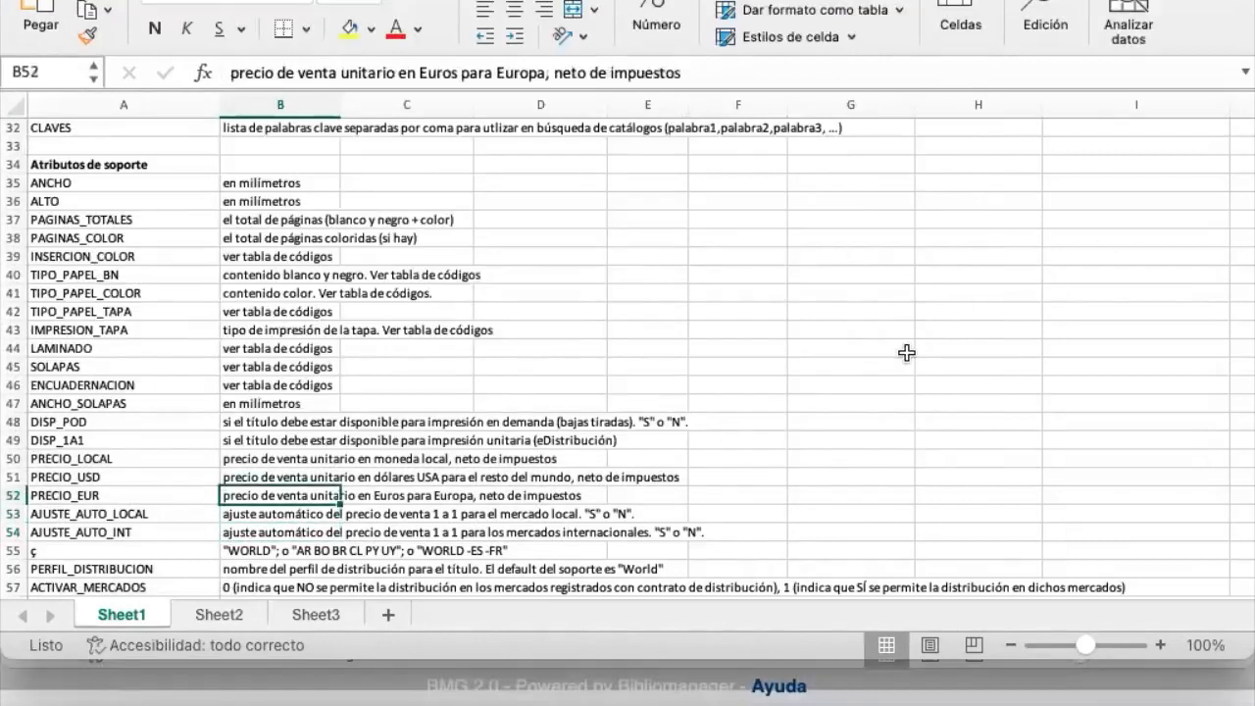
key(Up)
key(Up)
key(Up)
key(Up)
key(Up)
key(Up)
key(Up)
key(Up)
key(Up)
key(Up)
key(Up)
key(Up)
key(Up)
key(Up)
key(Up)
key(Up)
key(Up)
key(Up)
key(Up)
key(Up)
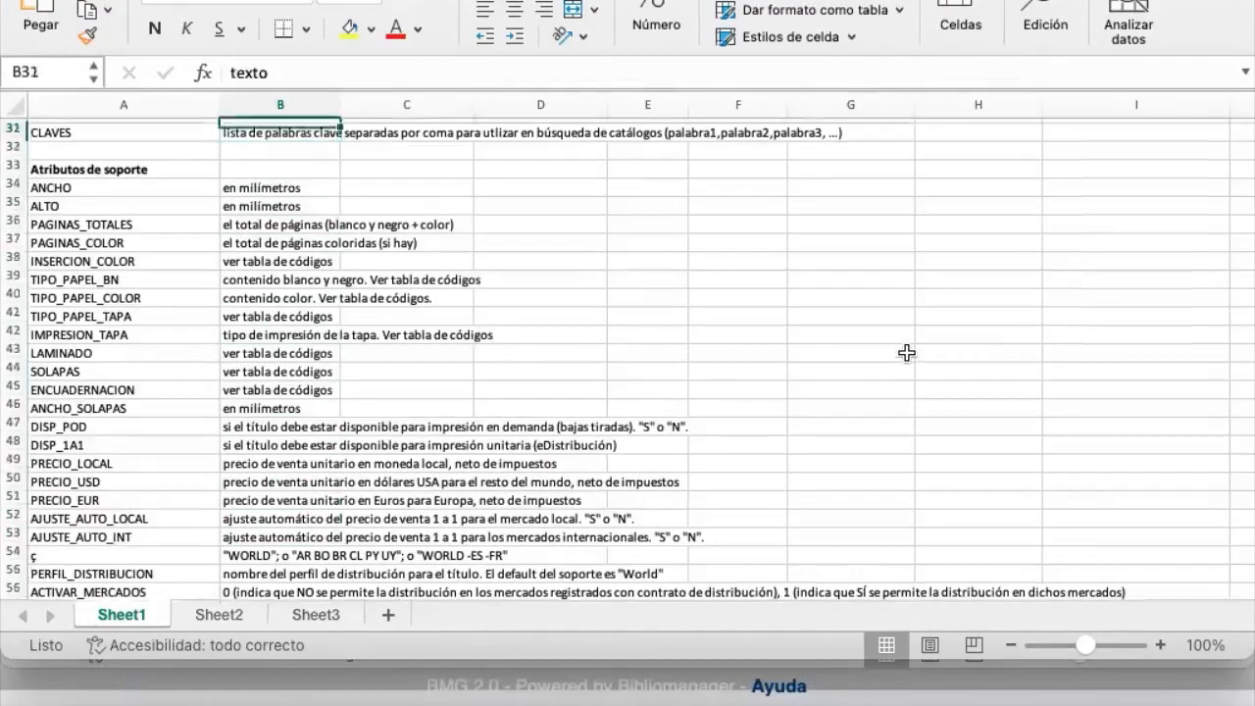
key(Up)
key(Up)
key(Up)
key(Up)
key(Up)
key(Up)
key(Up)
key(Up)
key(Up)
key(Up)
key(Up)
key(Up)
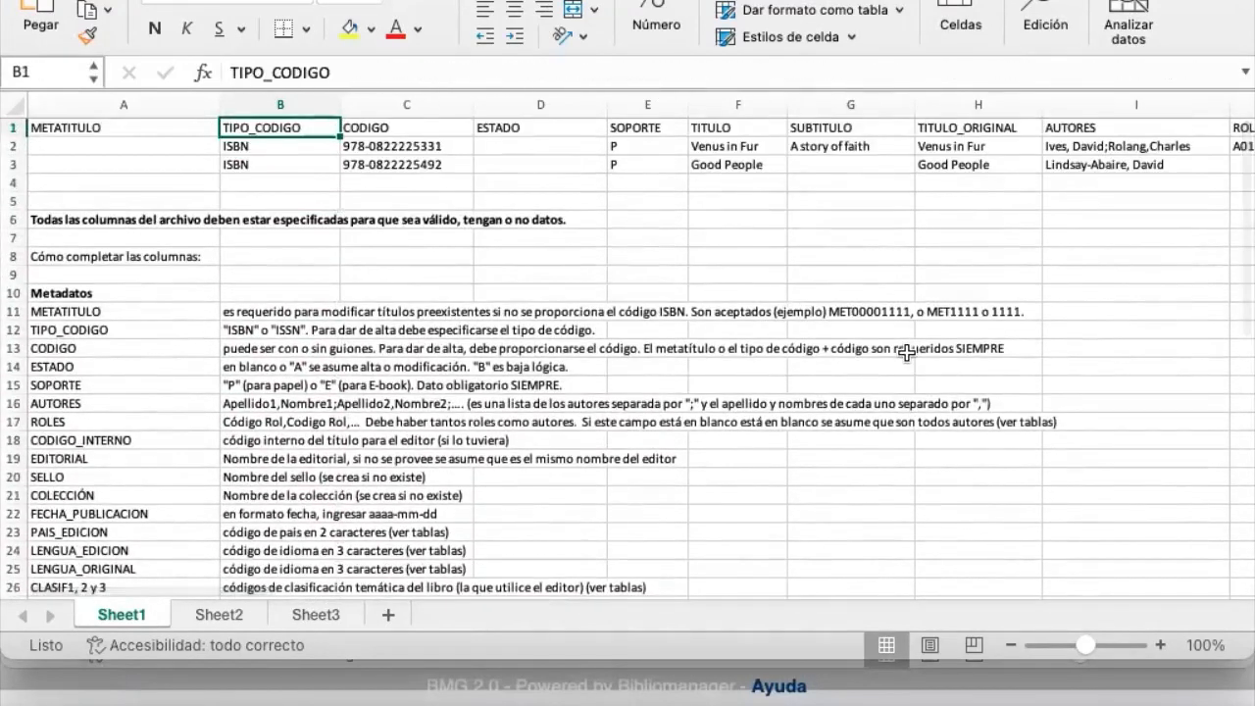
Narrow the METATITULO column to a width of 12 and check the first cells under METATITULO and TIPO_CODIGO.
drag(215, 95, 121, 137)
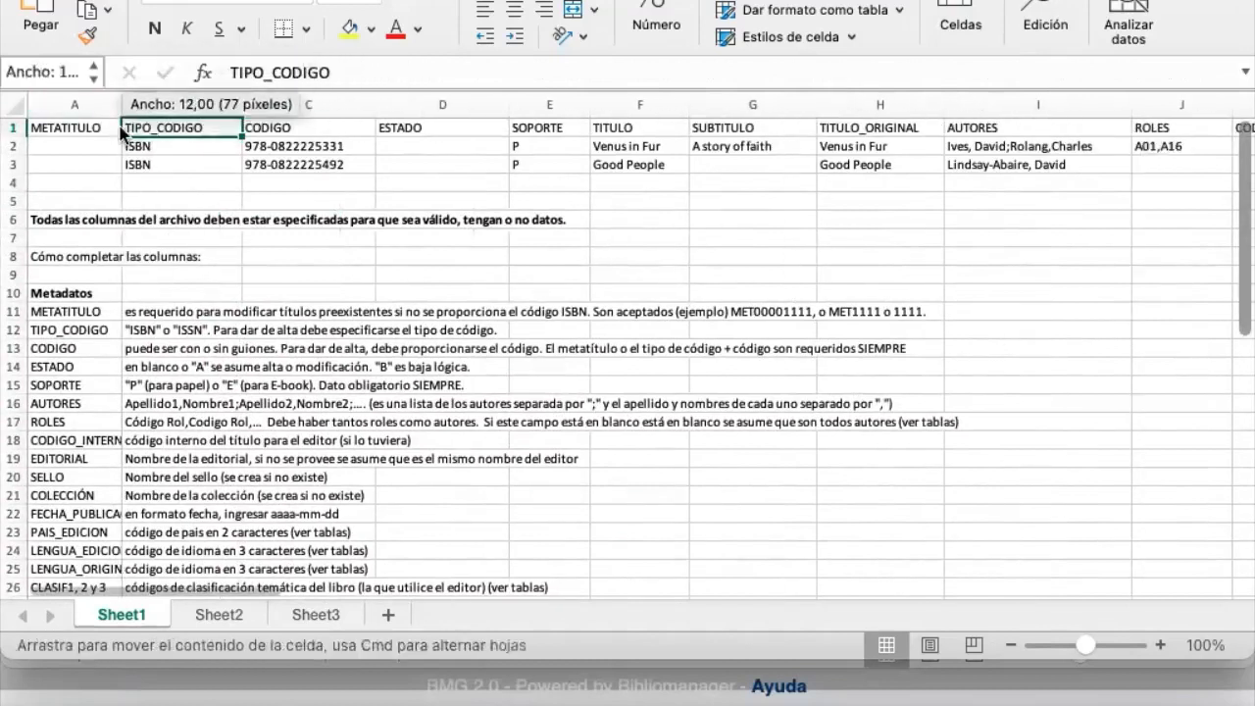
click(102, 132)
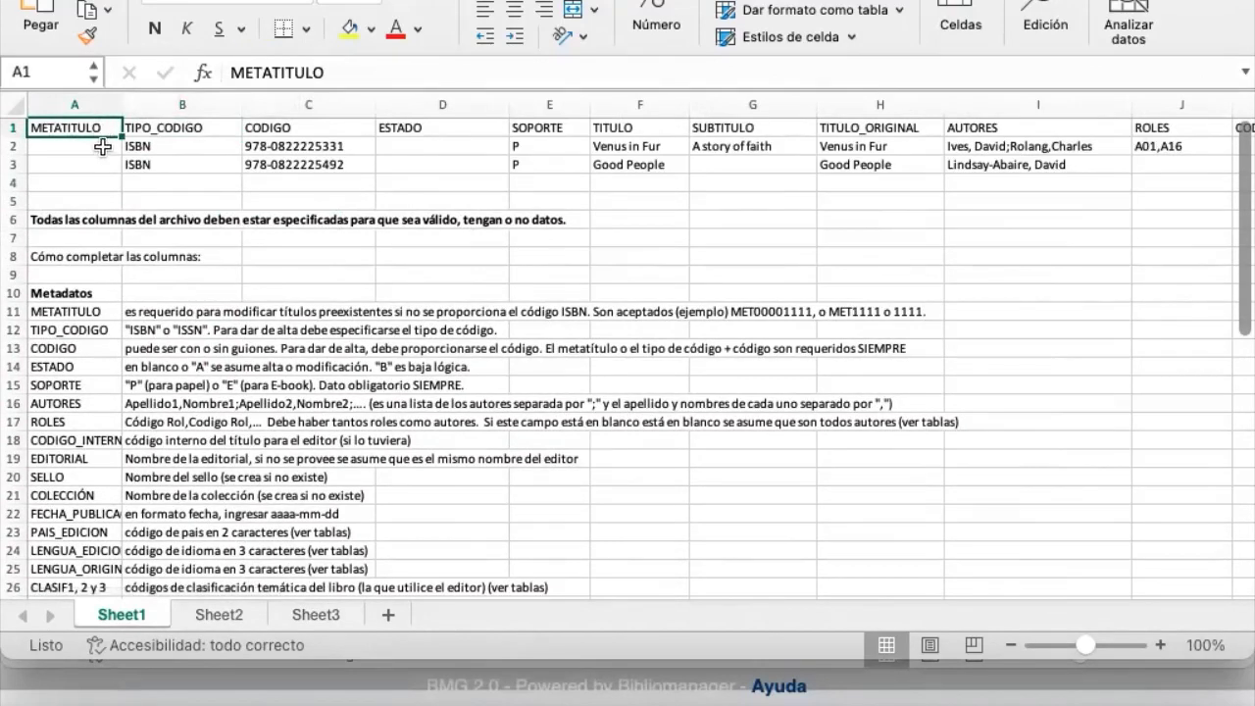
click(102, 147)
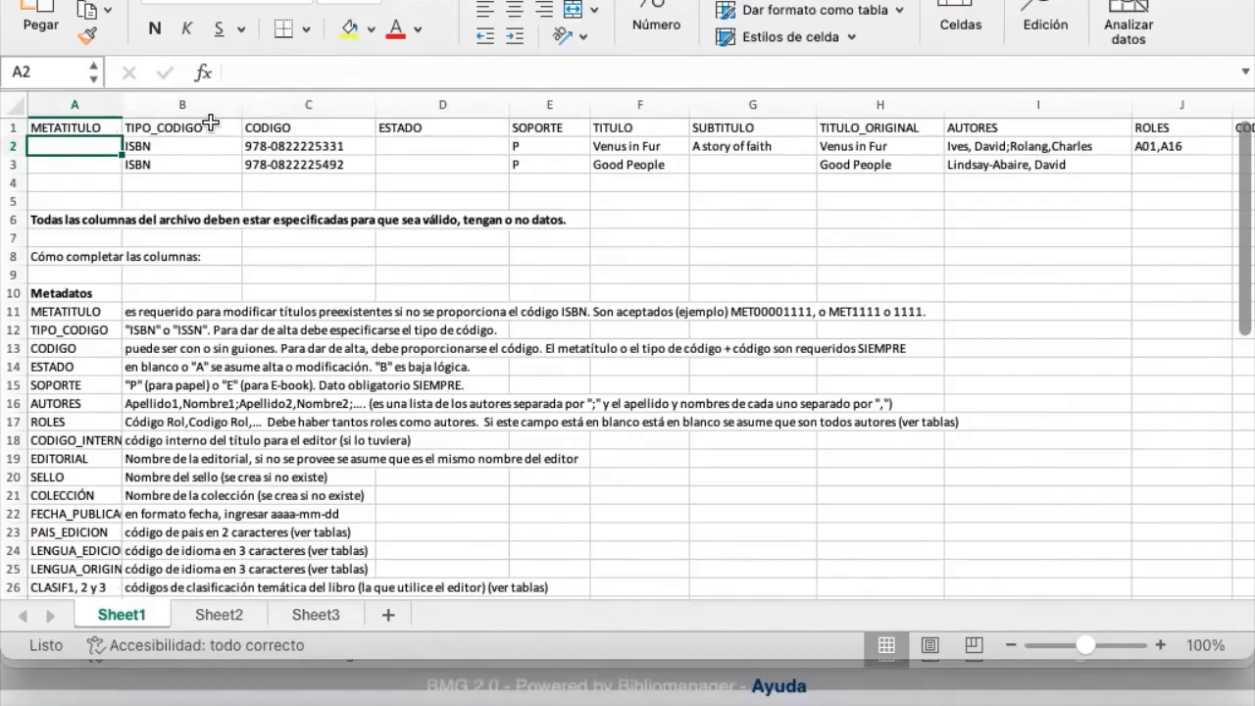
click(190, 147)
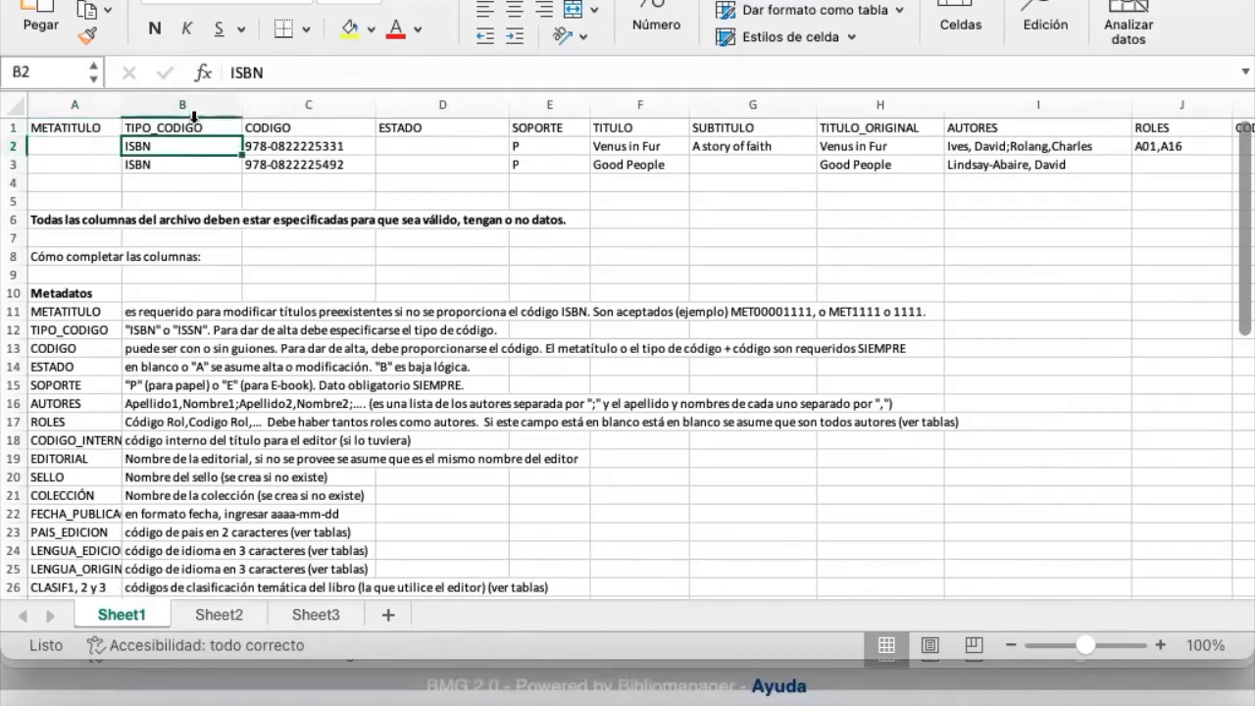
Fill the TIPO_CODIGO and CODIGO header cells with yellow.
click(199, 130)
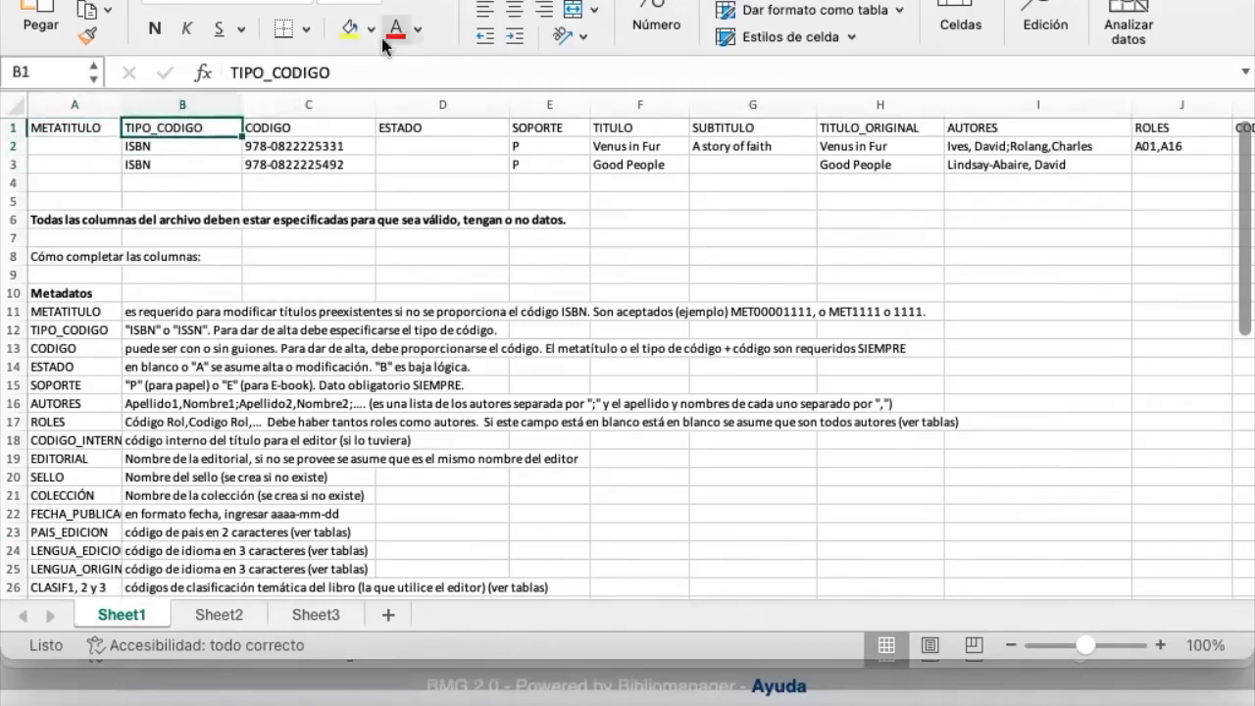
click(347, 32)
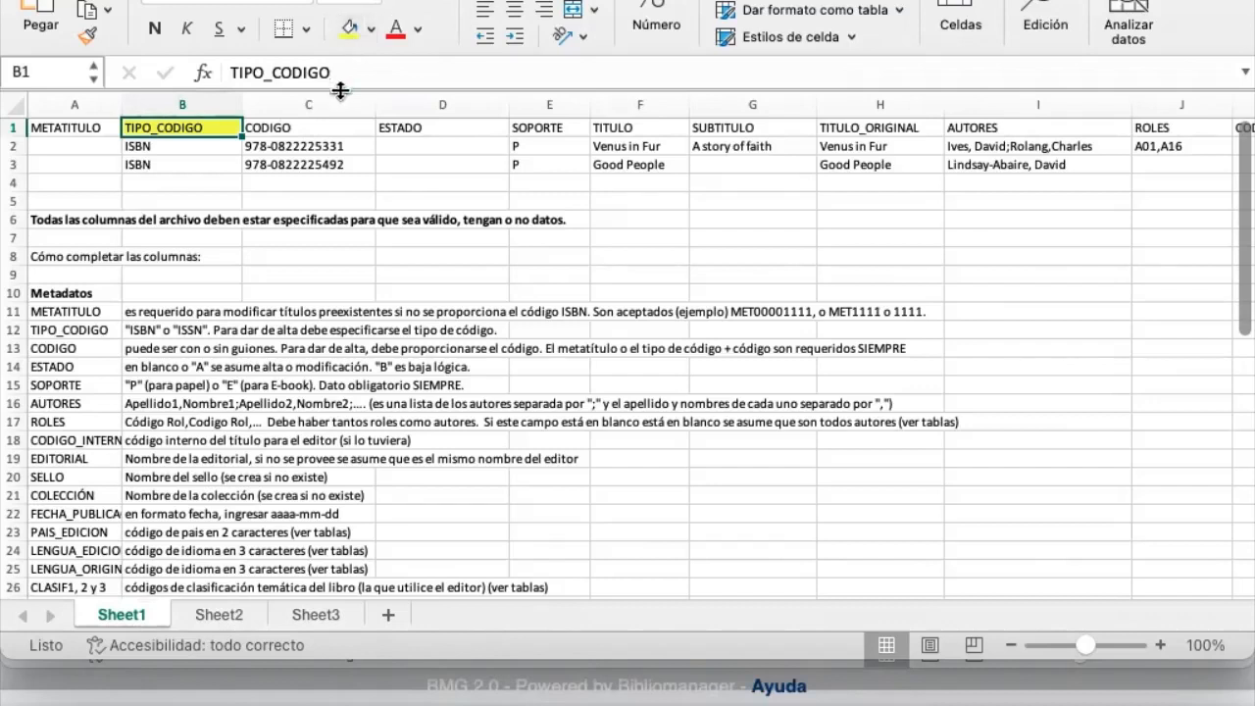
click(328, 126)
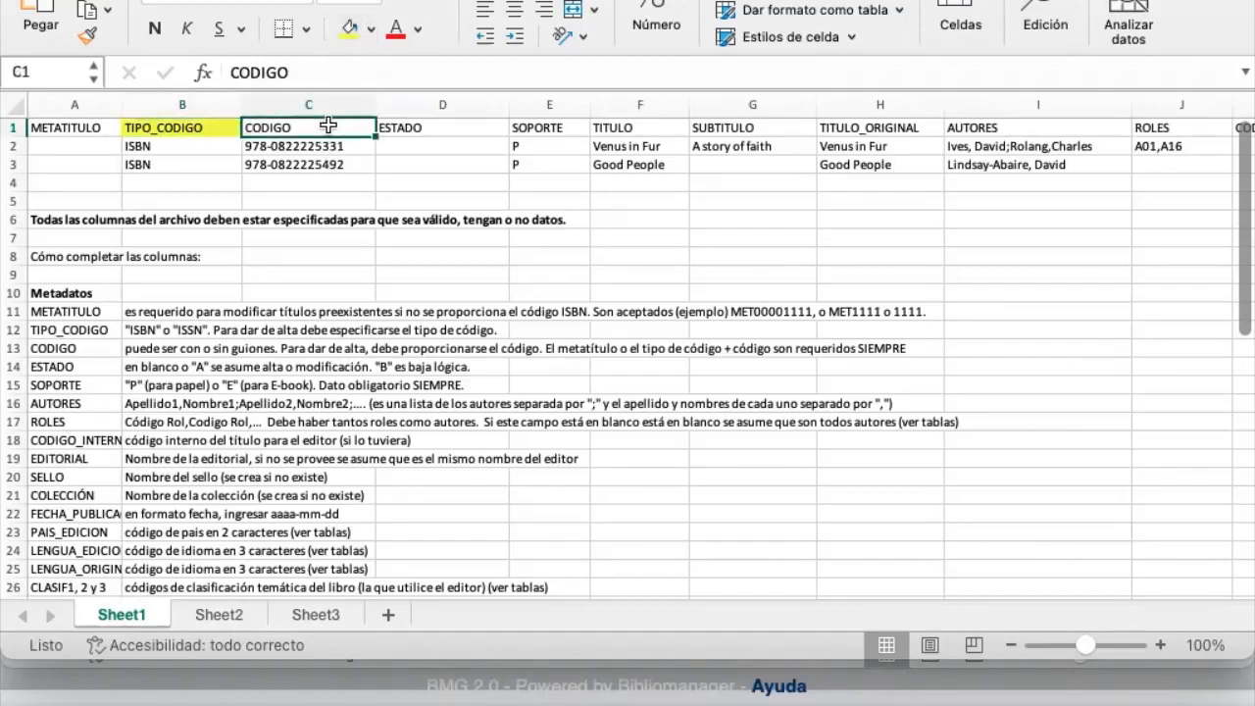
click(350, 32)
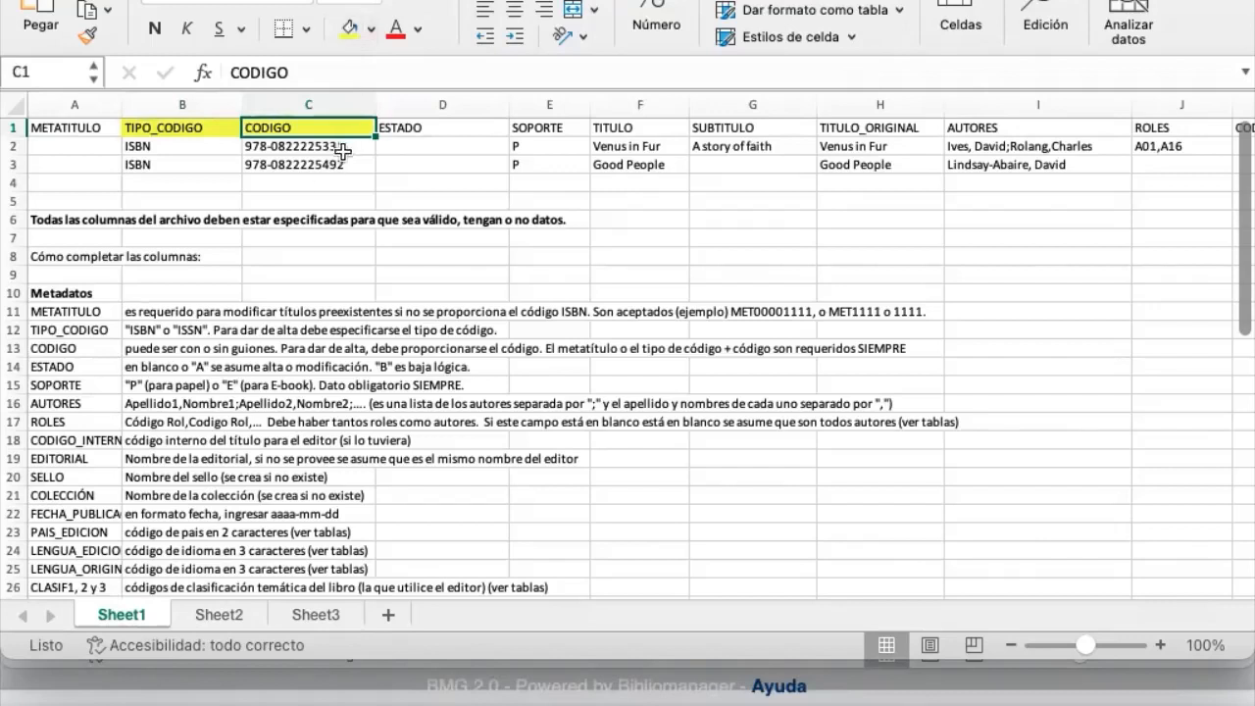
Fill the ESTADO header cell with yellow and enter A as the first title's state in D2.
click(453, 129)
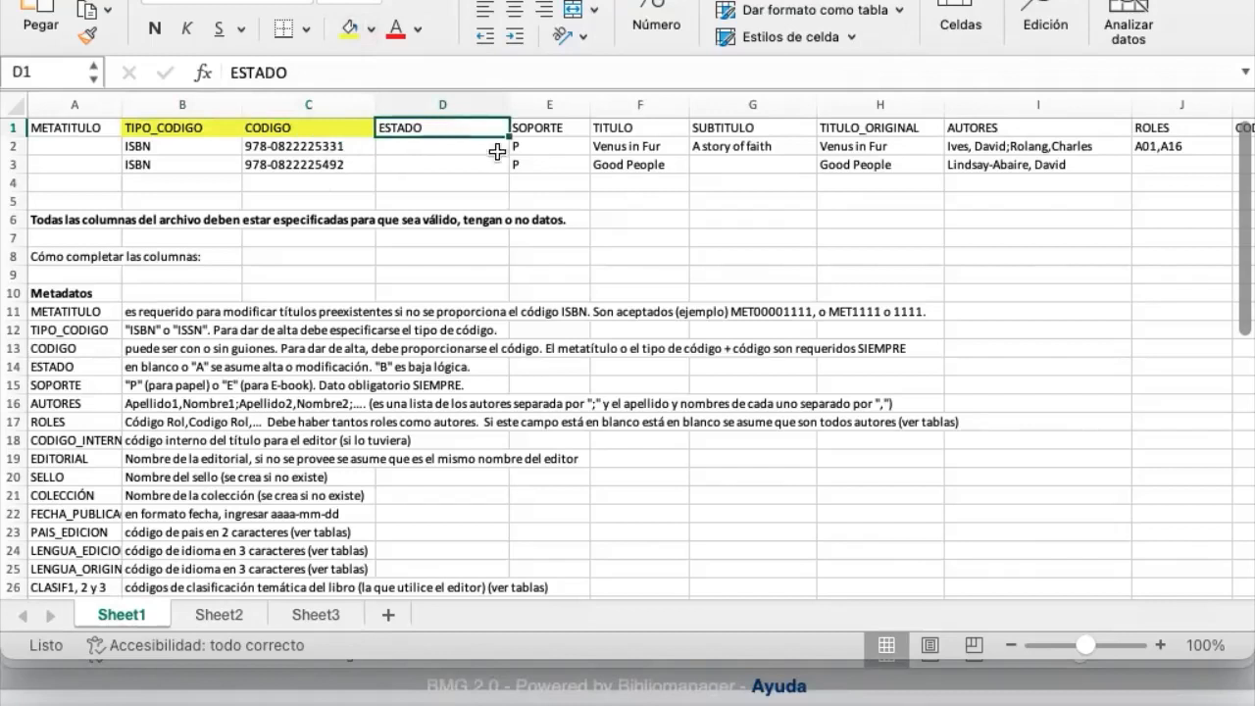
click(348, 30)
click(441, 151)
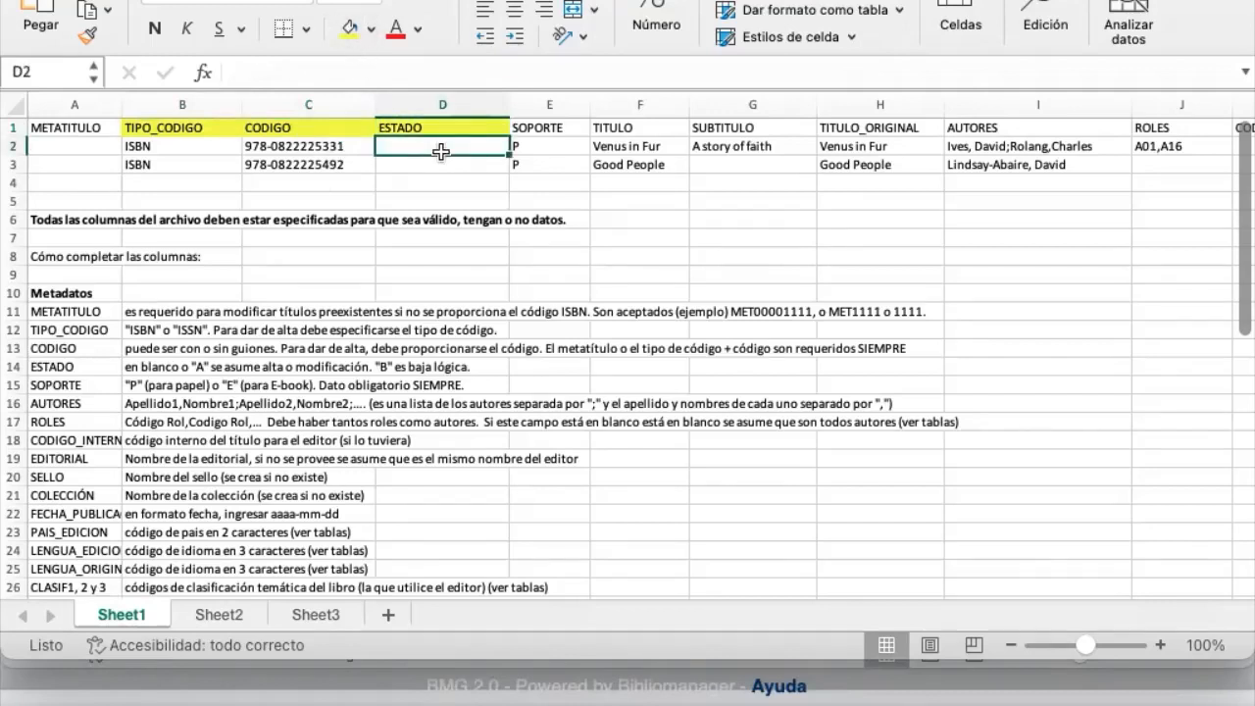
text(A)
Fill the SOPORTE and TITULO header cells with yellow.
click(546, 130)
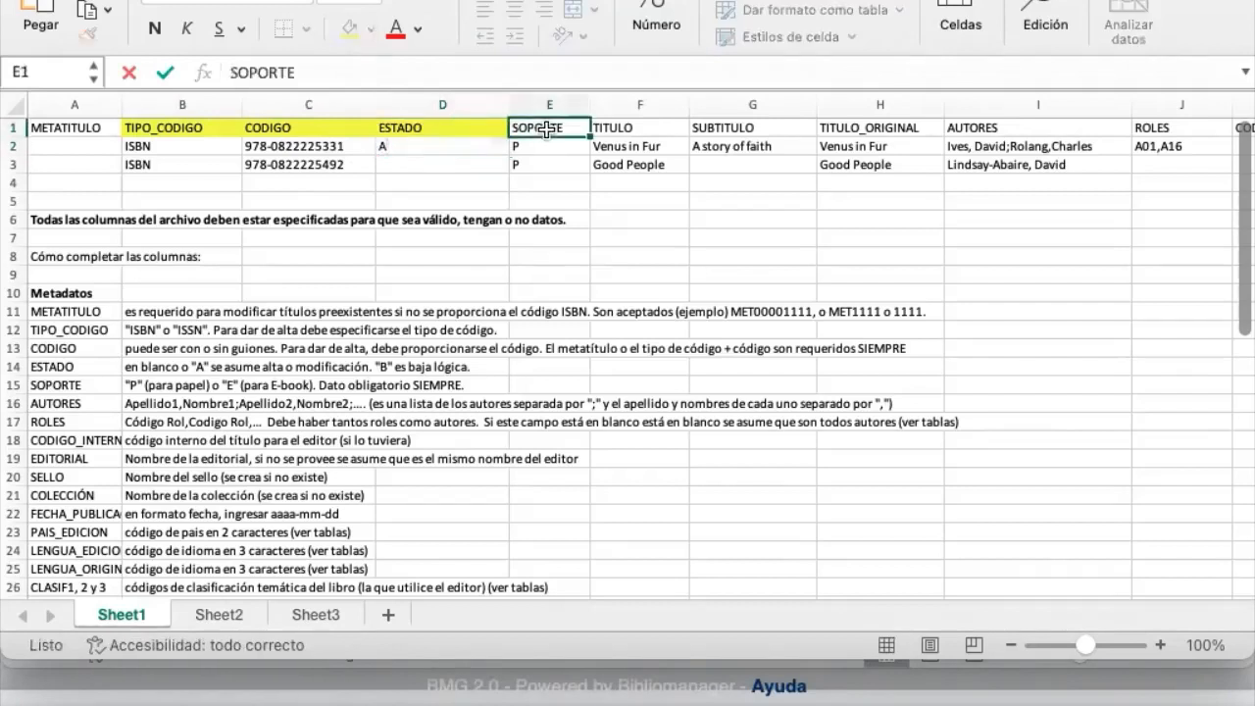
click(344, 31)
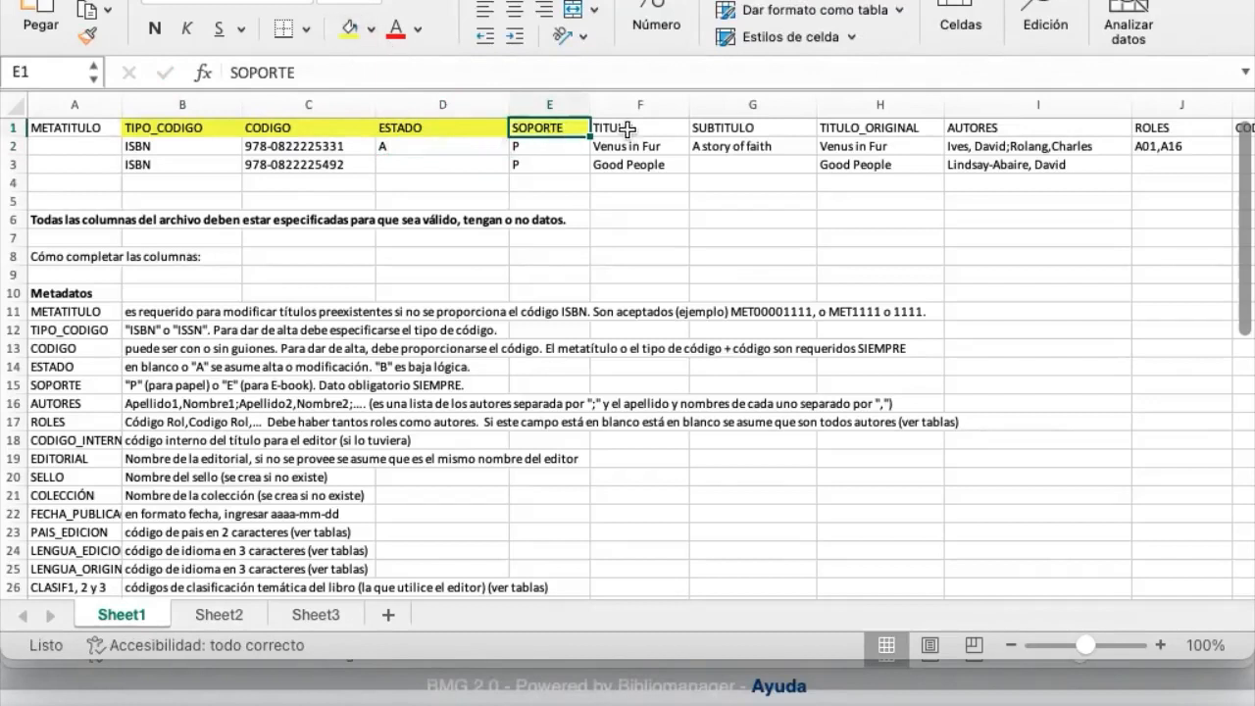
click(626, 128)
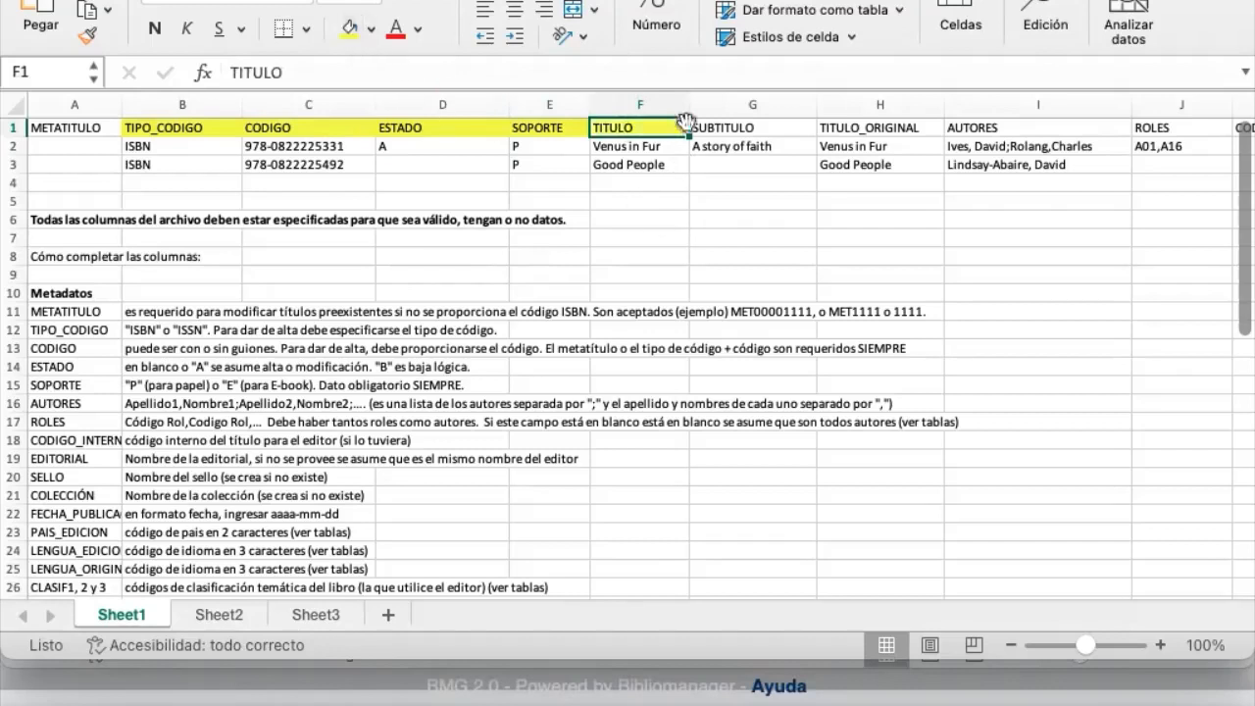
Fill the TITULO_ORIGINAL header cell with yellow and check the first book's cells under TITULO and TITULO_ORIGINAL.
click(771, 128)
click(865, 127)
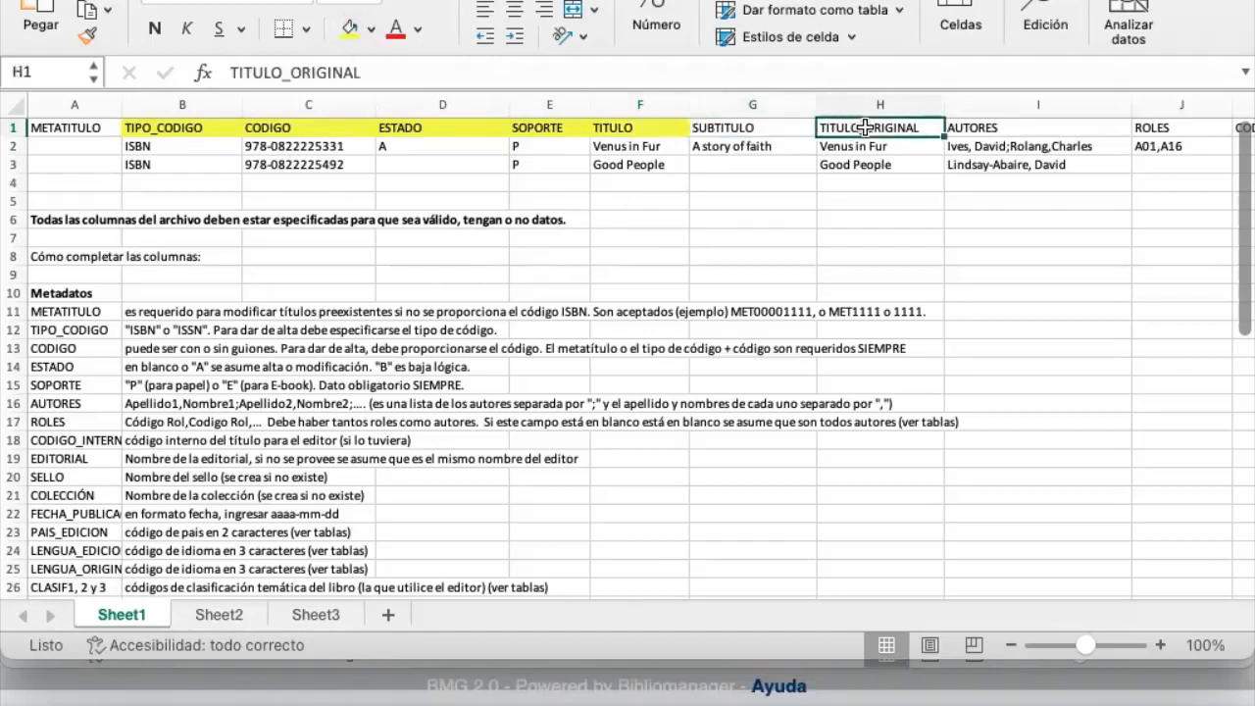
click(349, 34)
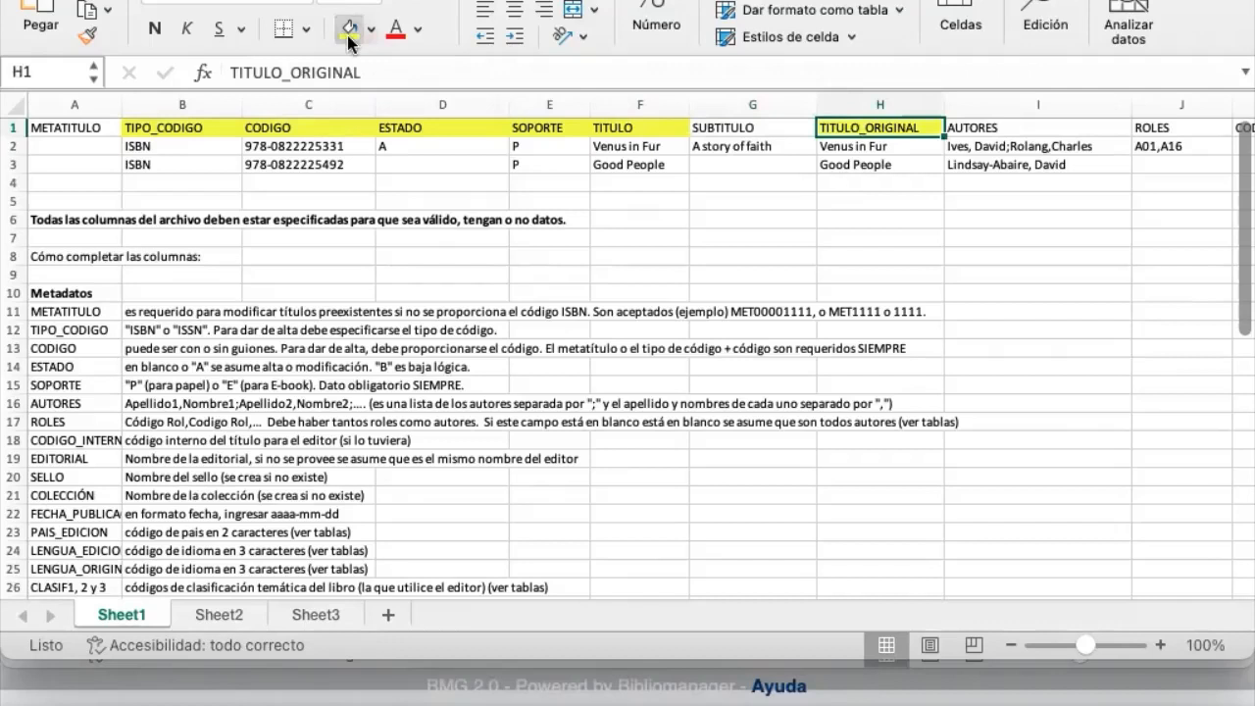
click(666, 154)
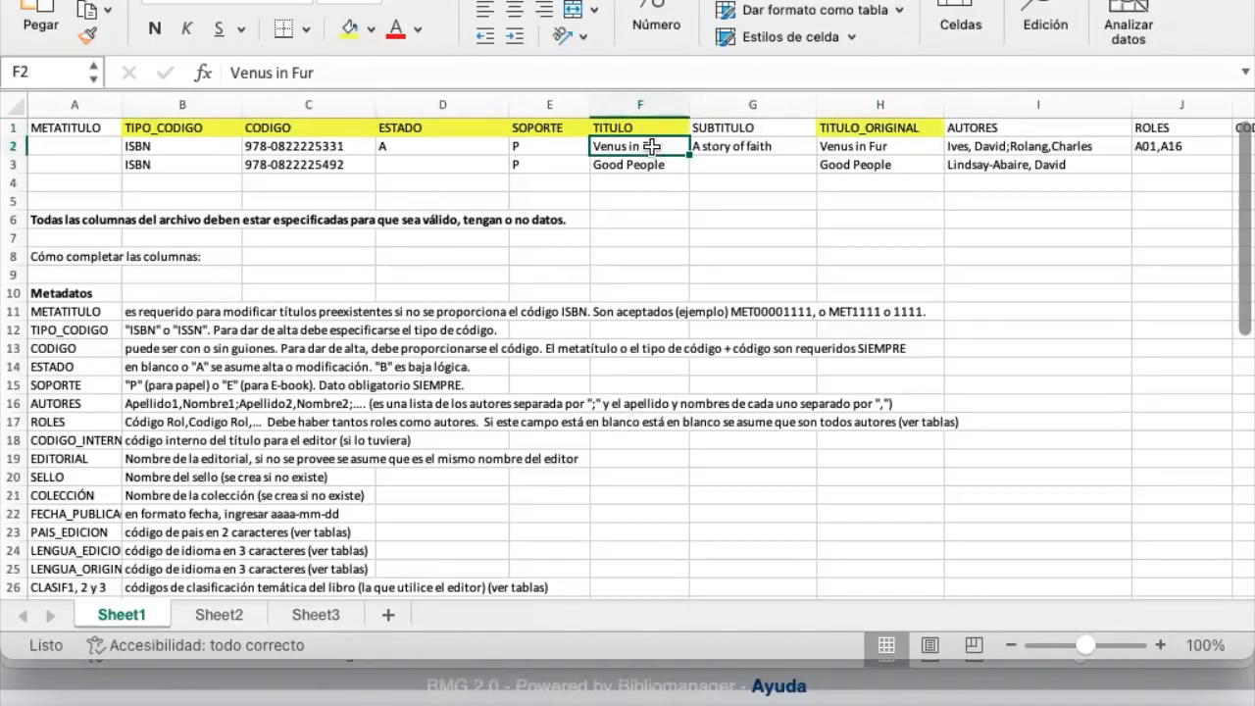
click(899, 144)
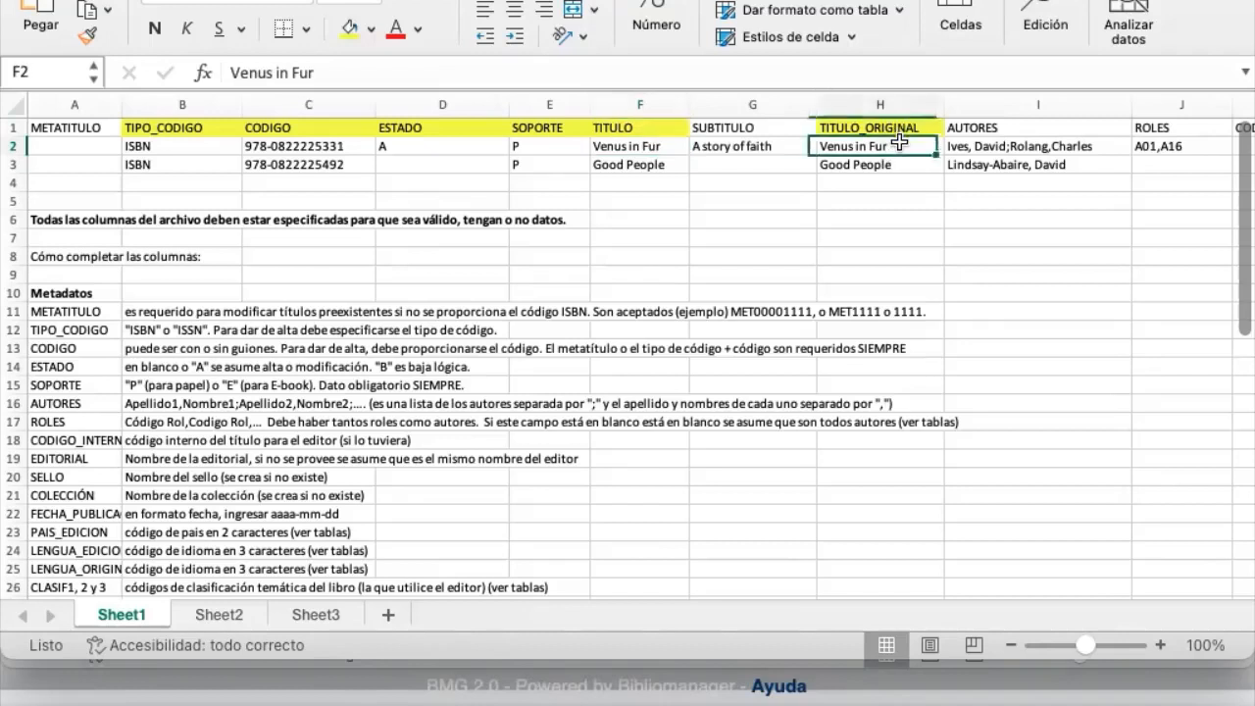
Fill the AUTORES header cell with yellow and check how the first title's authors are written.
click(898, 125)
key(Right)
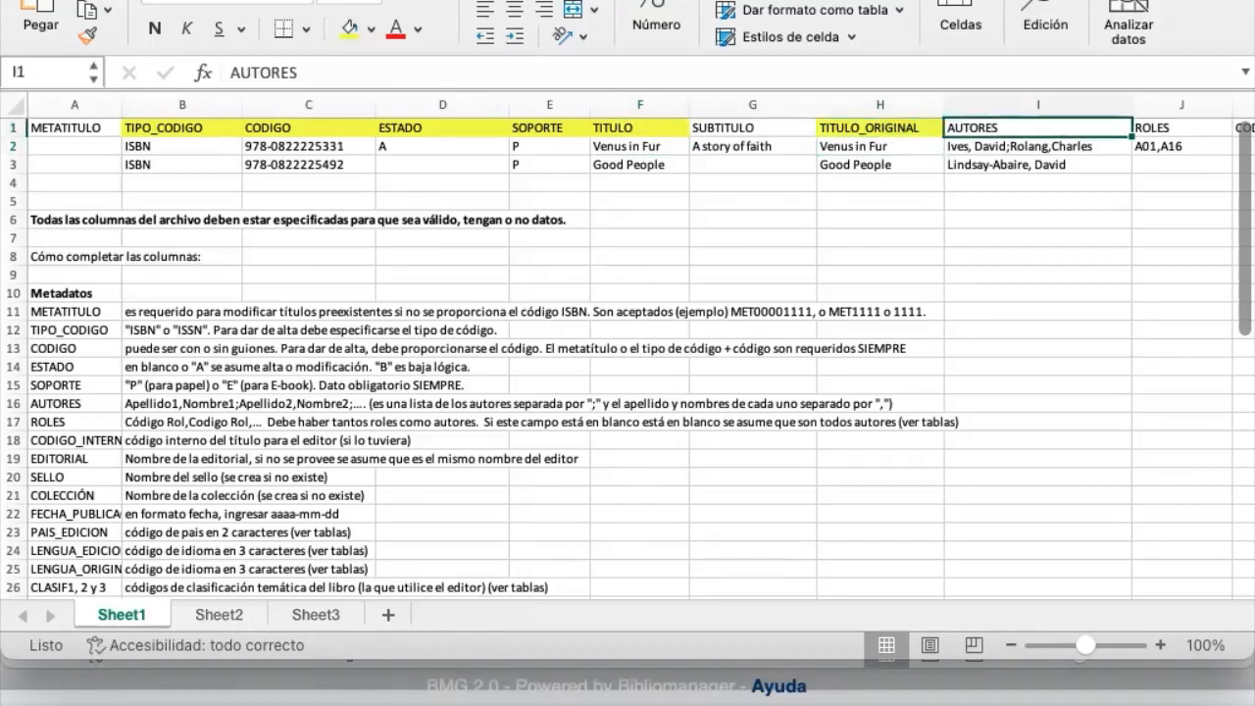
click(352, 35)
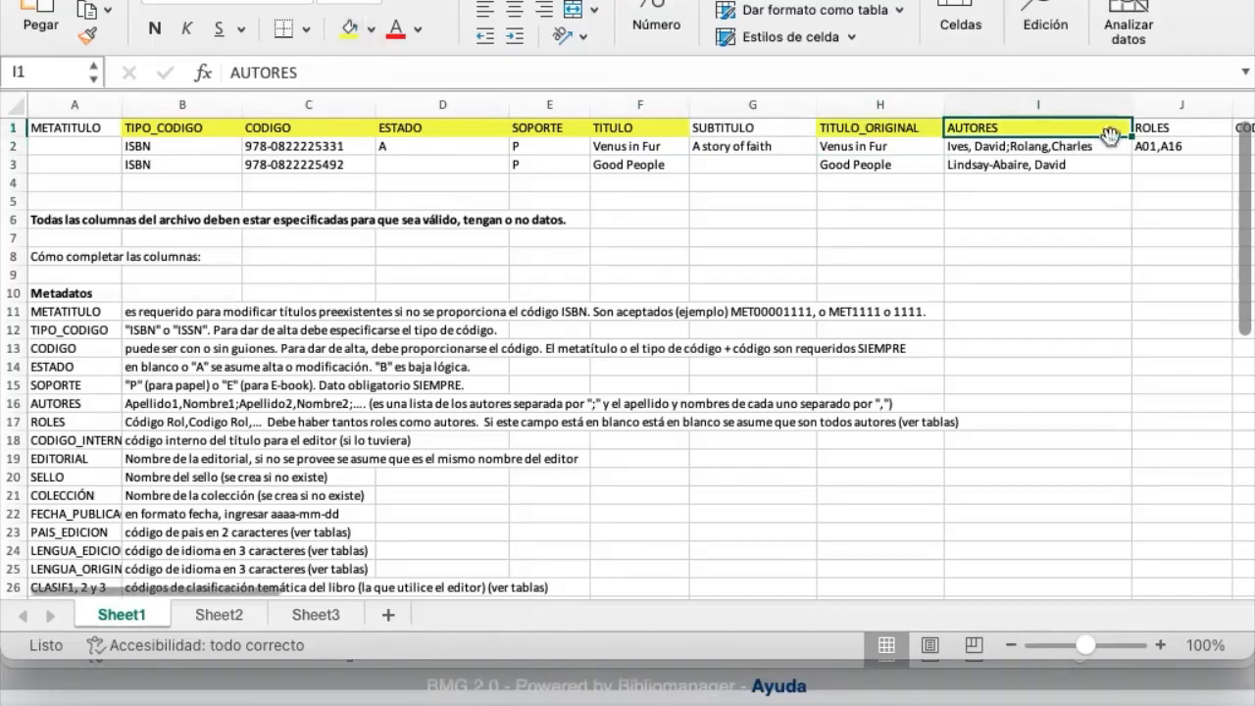
click(1084, 147)
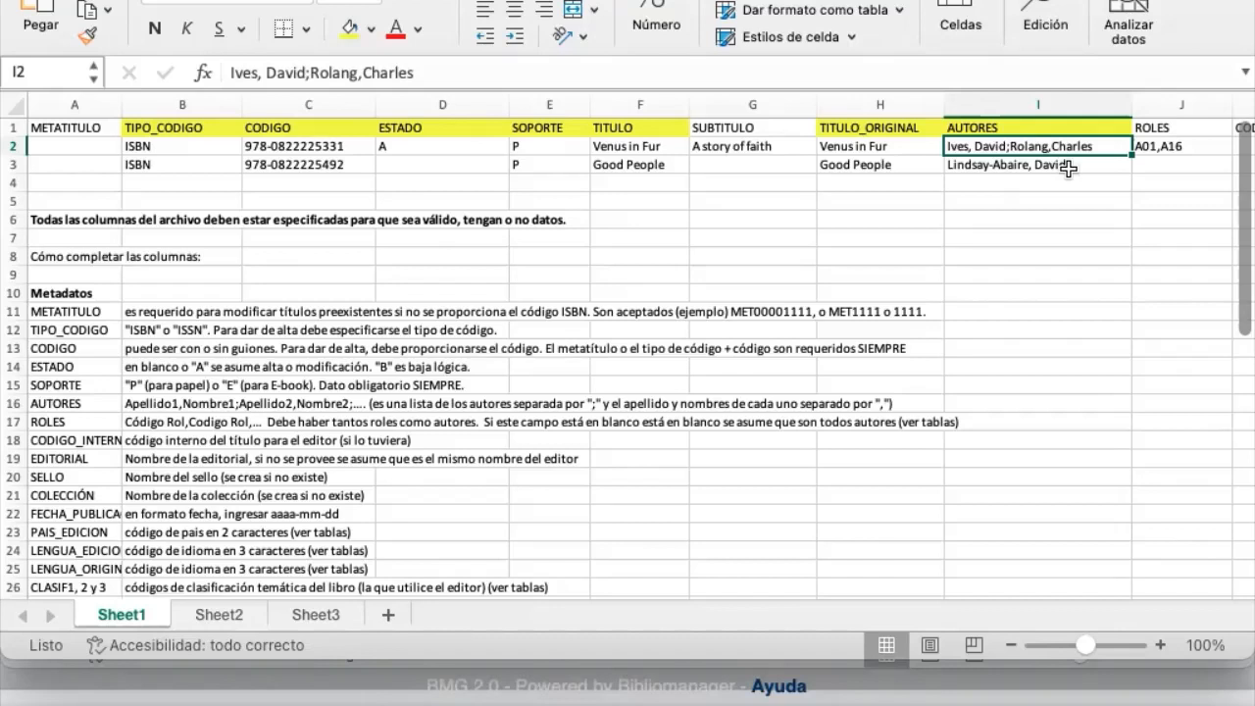
Fill the ROLES header cell with yellow and compare the first title's role codes with its authors.
key(Right)
key(Up)
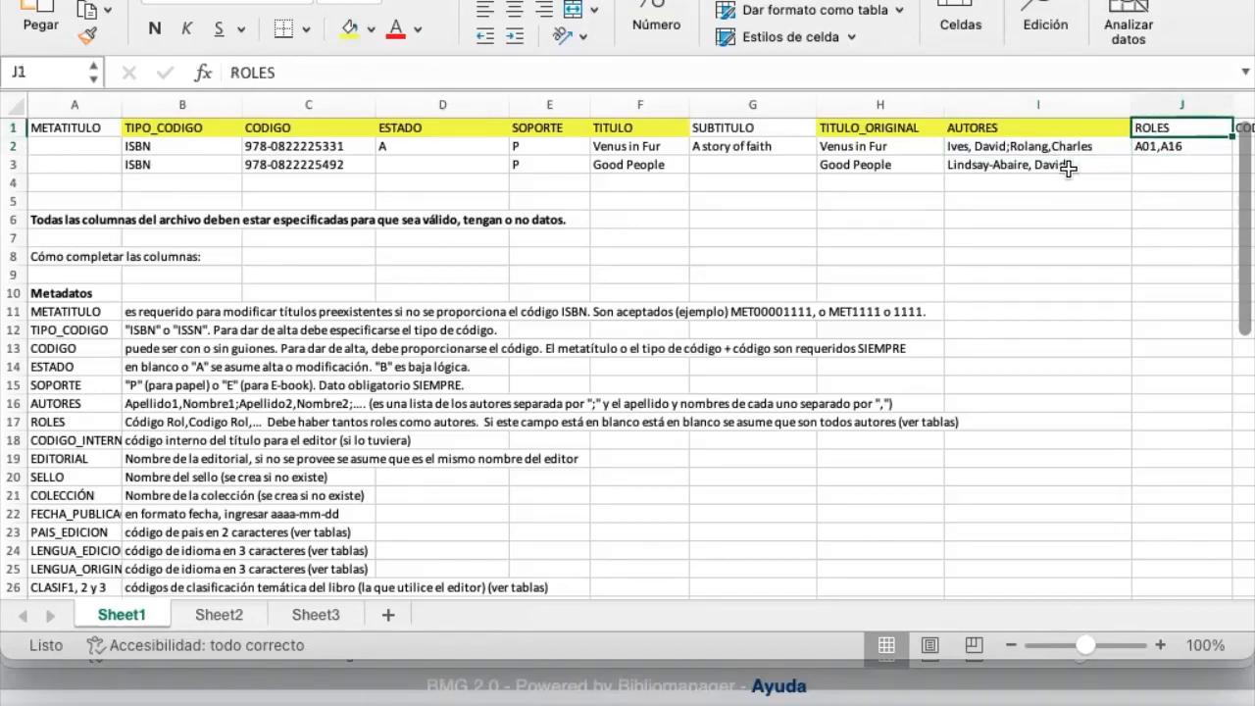
click(349, 28)
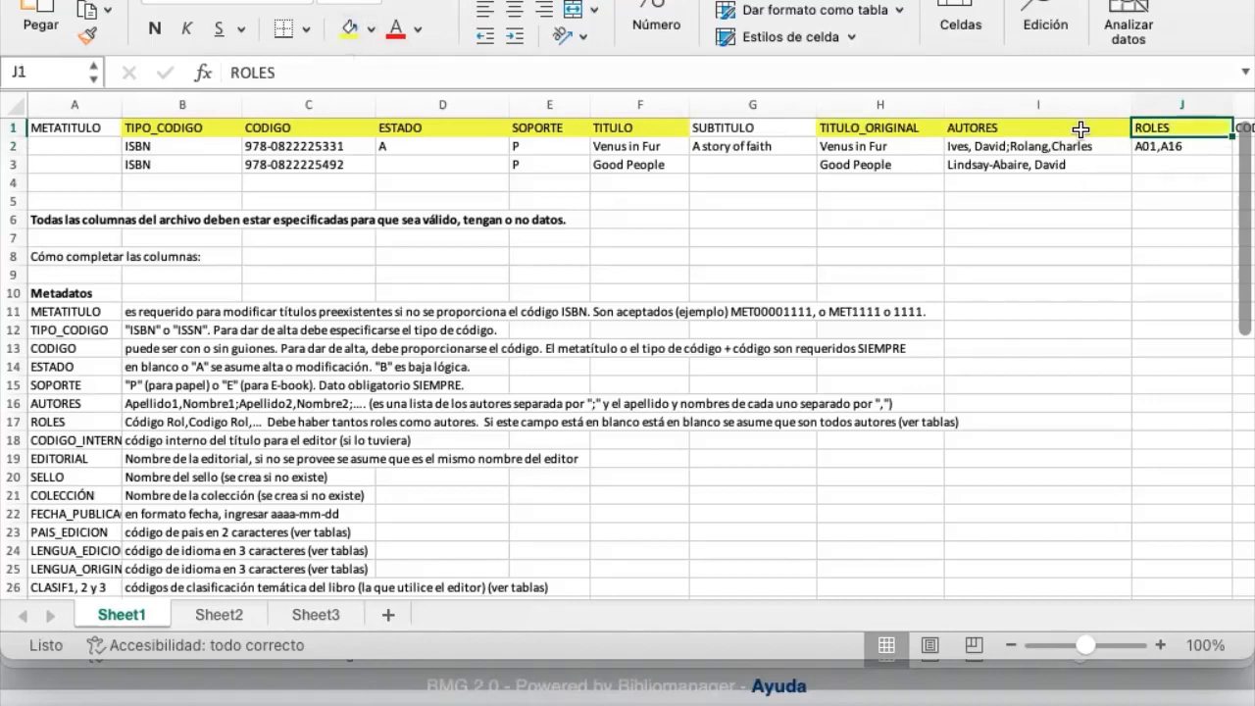
key(Right)
key(Right)
key(Left)
key(Left)
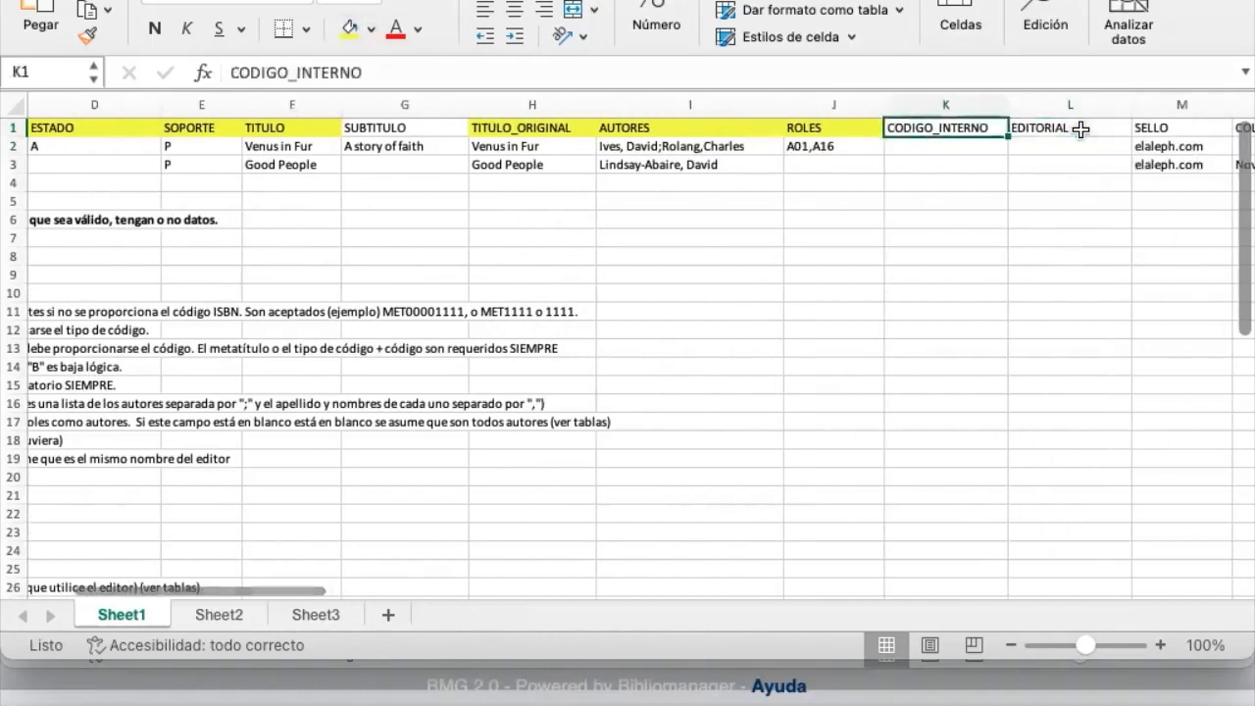
key(Down)
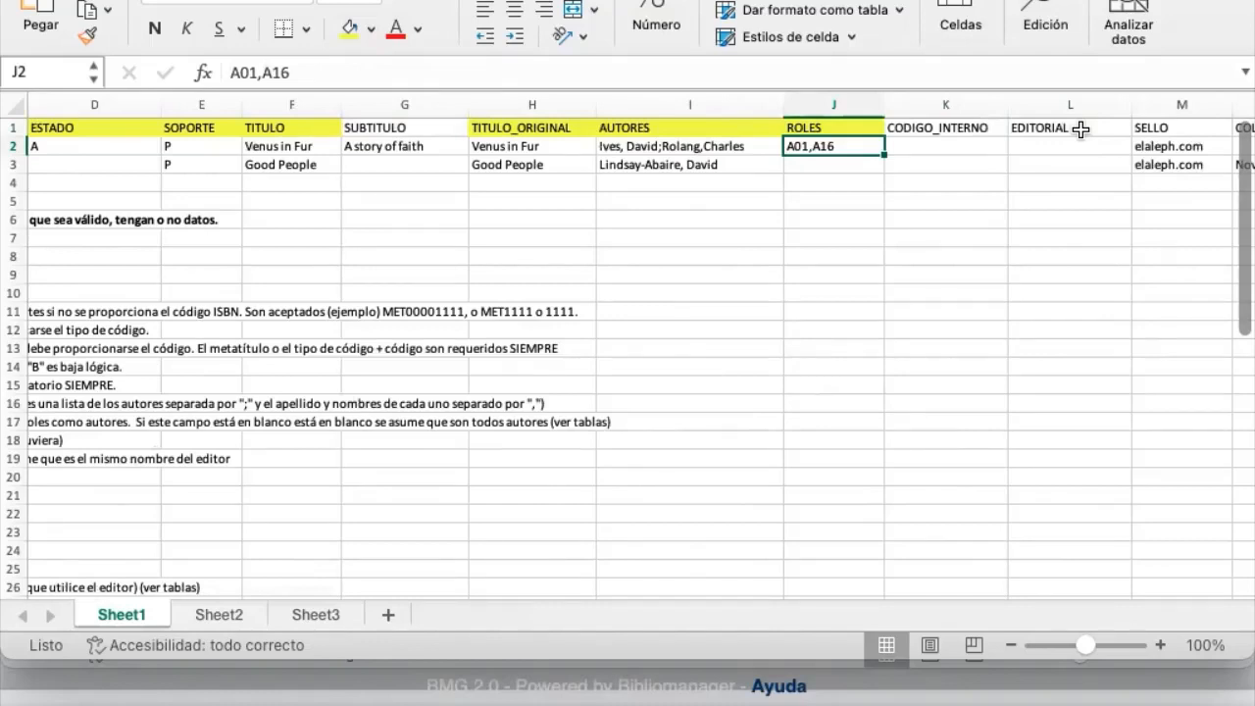
click(713, 152)
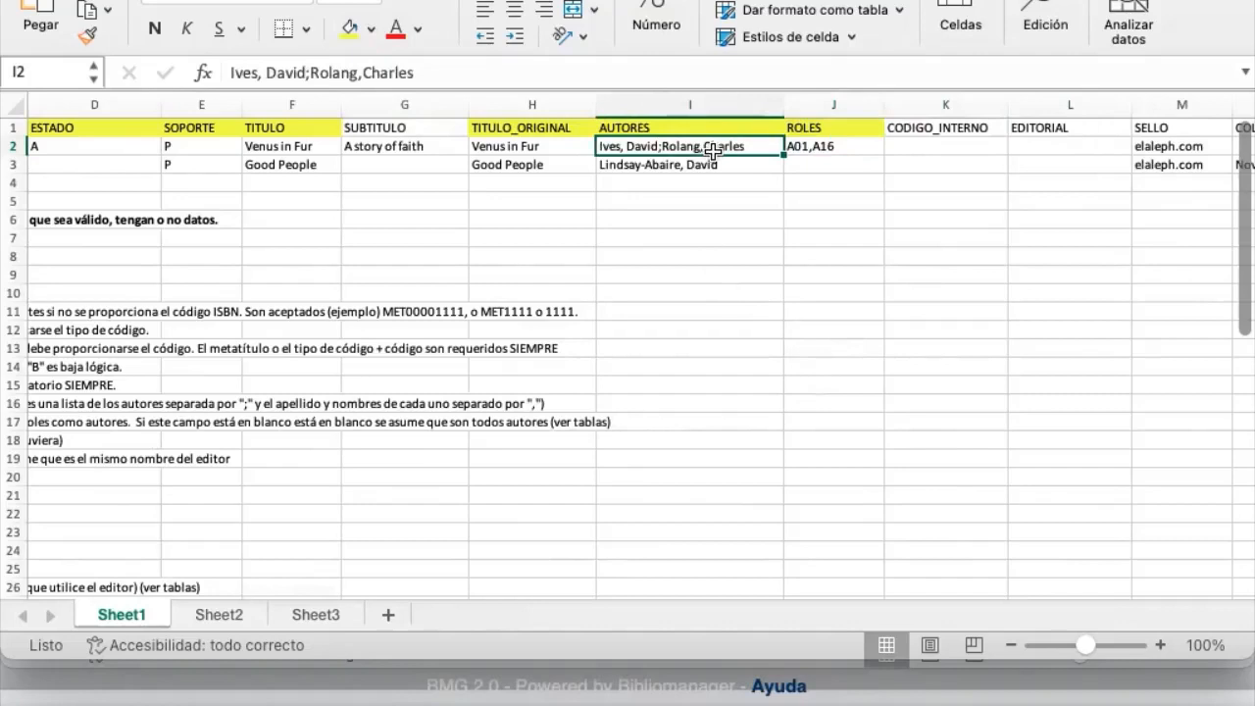
click(839, 145)
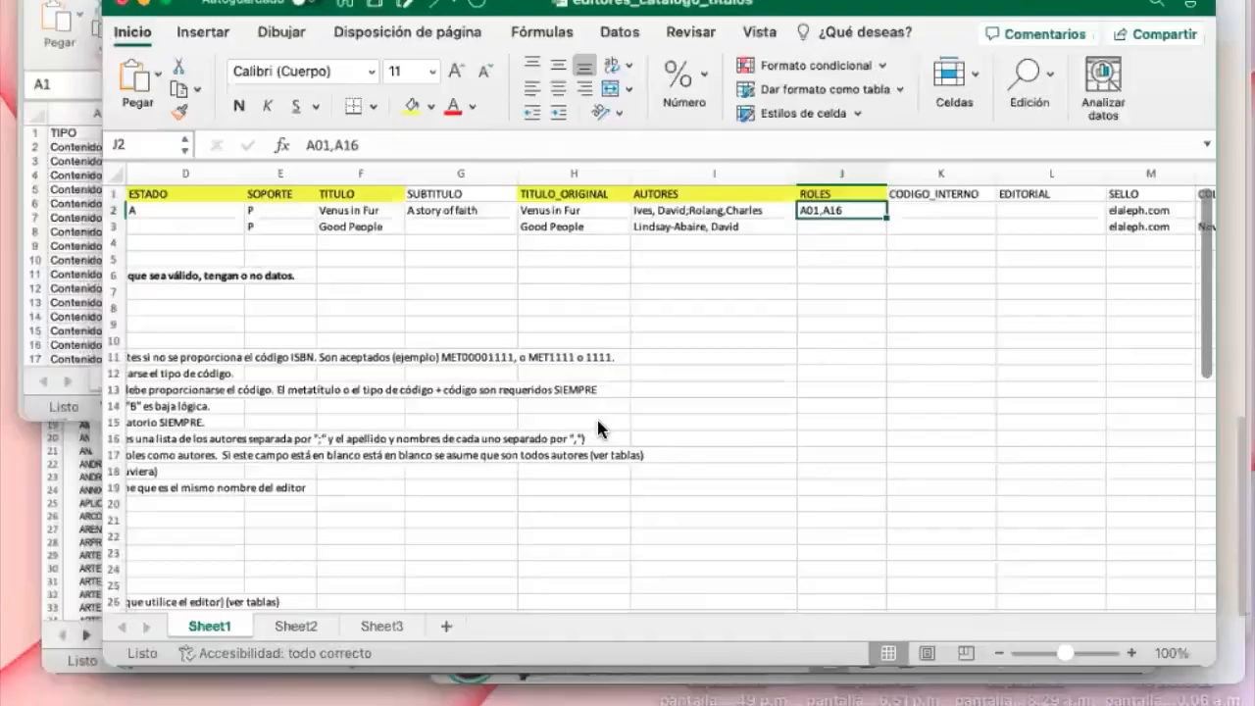
Switch to the code tables workbook, enlarge its window and show the Roles sheet.
key(ctrl+Up)
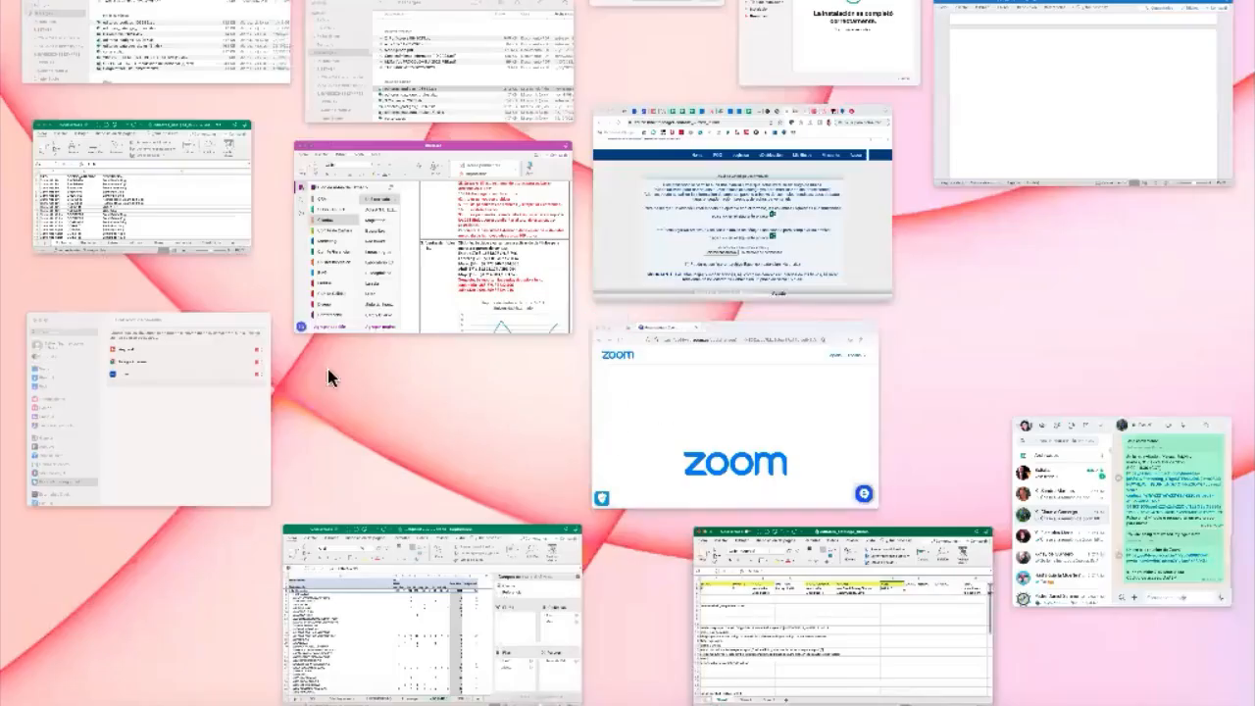
click(154, 191)
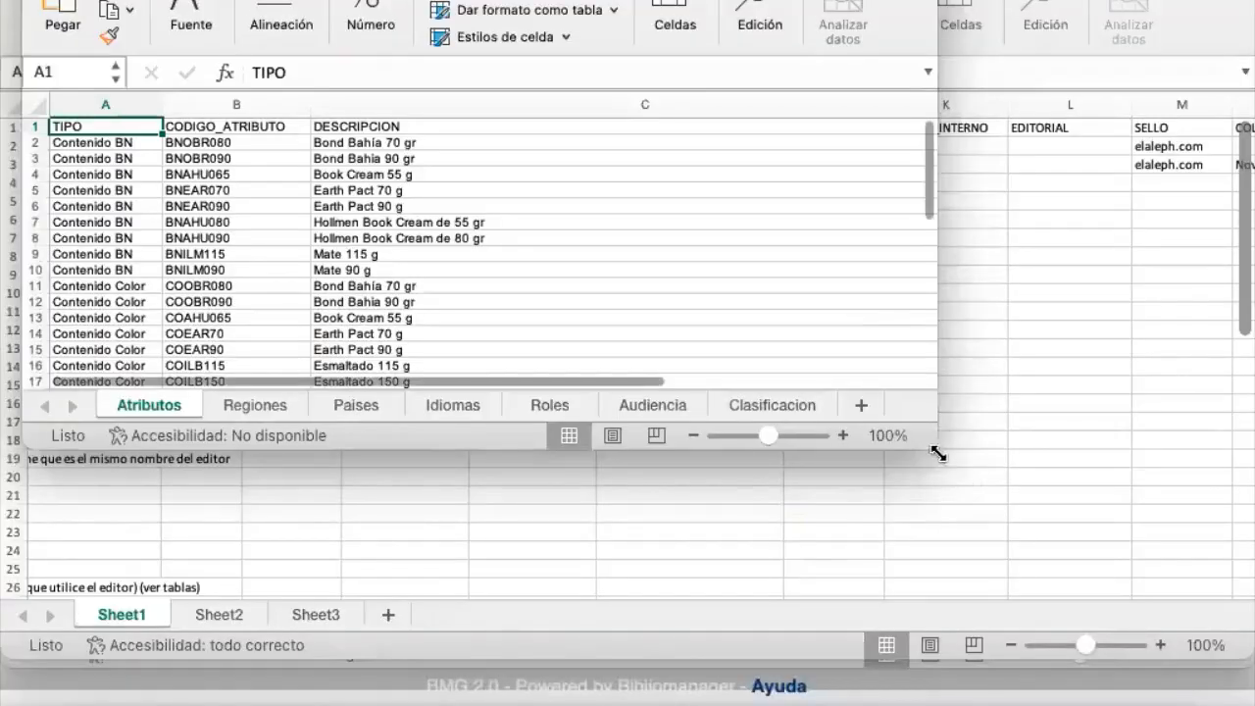
drag(928, 448, 1214, 705)
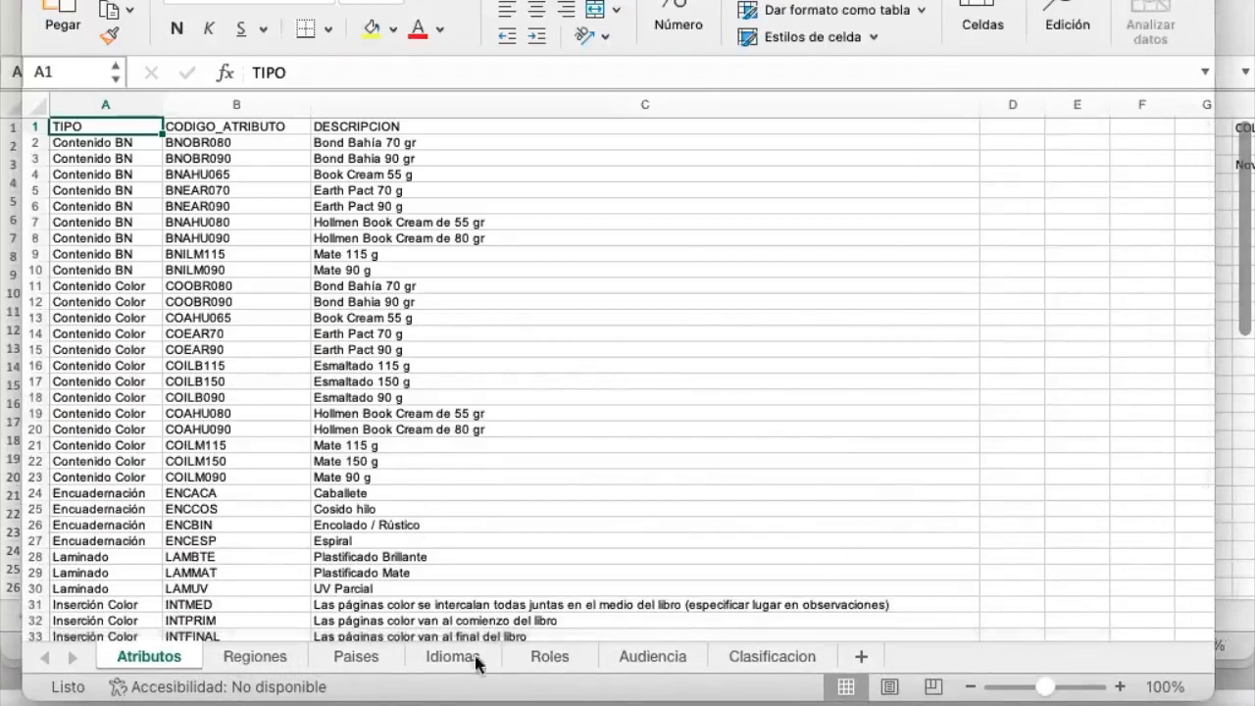
click(551, 657)
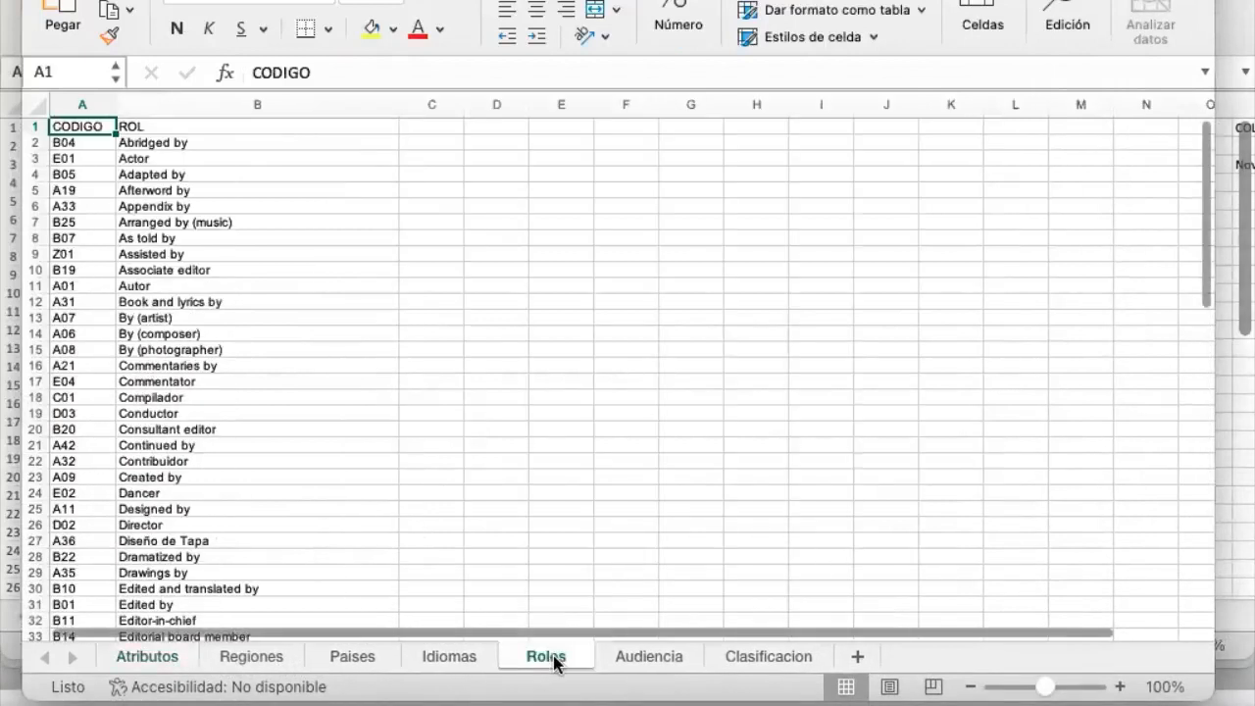
Examine the CODIGO and ROL columns of the Roles sheet to see which code belongs to each role.
click(83, 106)
click(179, 152)
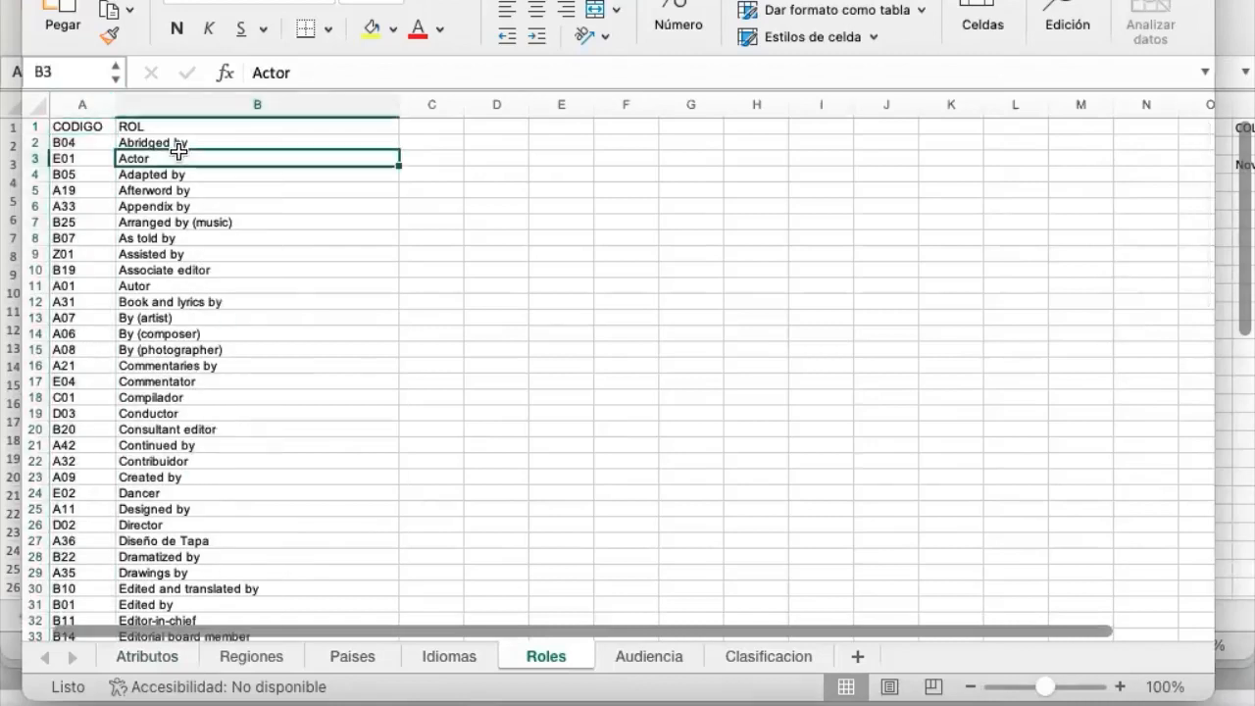
key(Down)
key(Down)
key(Down)
key(Down)
key(Down)
key(Down)
key(Down)
key(Down)
key(Down)
key(Down)
key(Down)
key(Down)
key(Down)
key(Up)
key(Left)
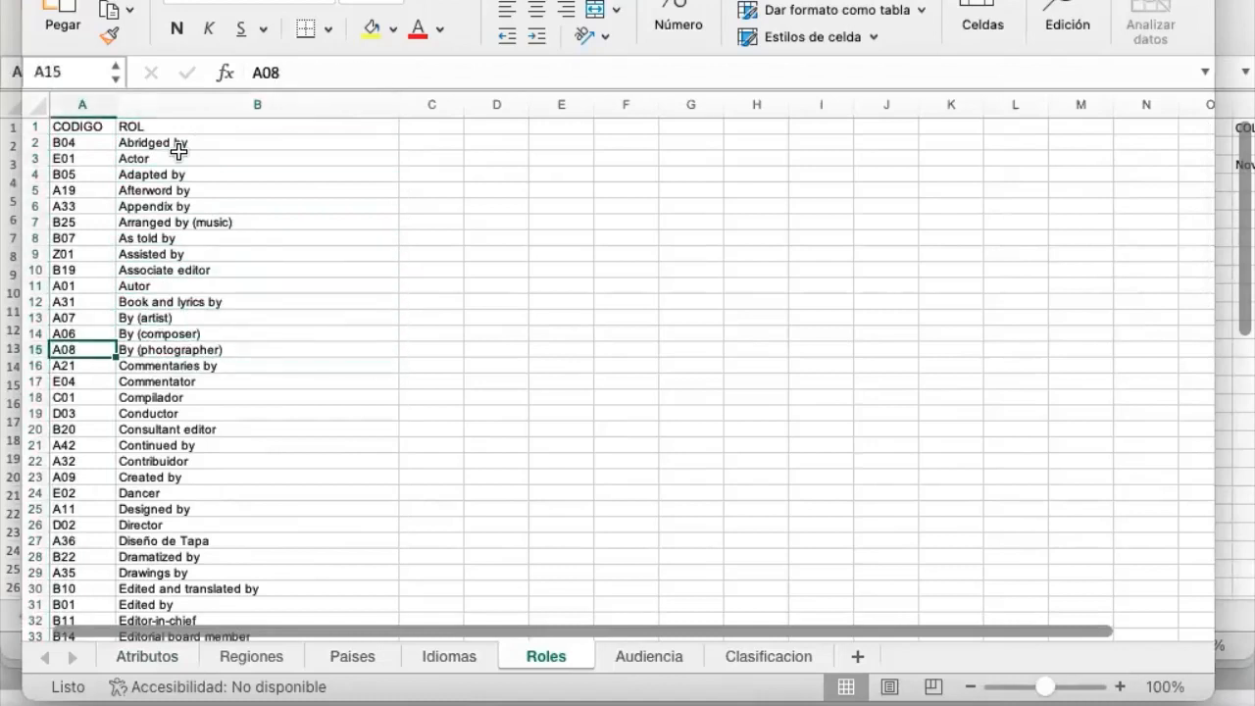
key(Up)
key(Up)
key(Up)
key(Up)
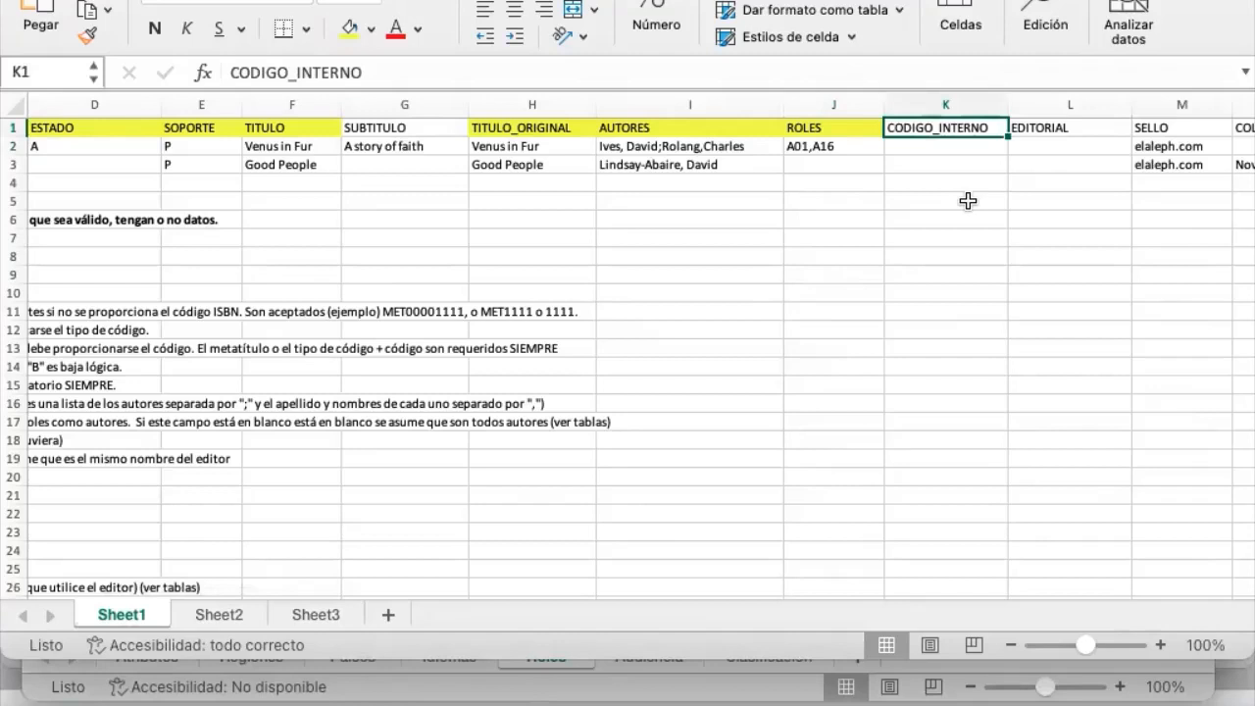
In the catalogue template, fill the EDITORIAL and SELLO header cells with yellow.
key(Right)
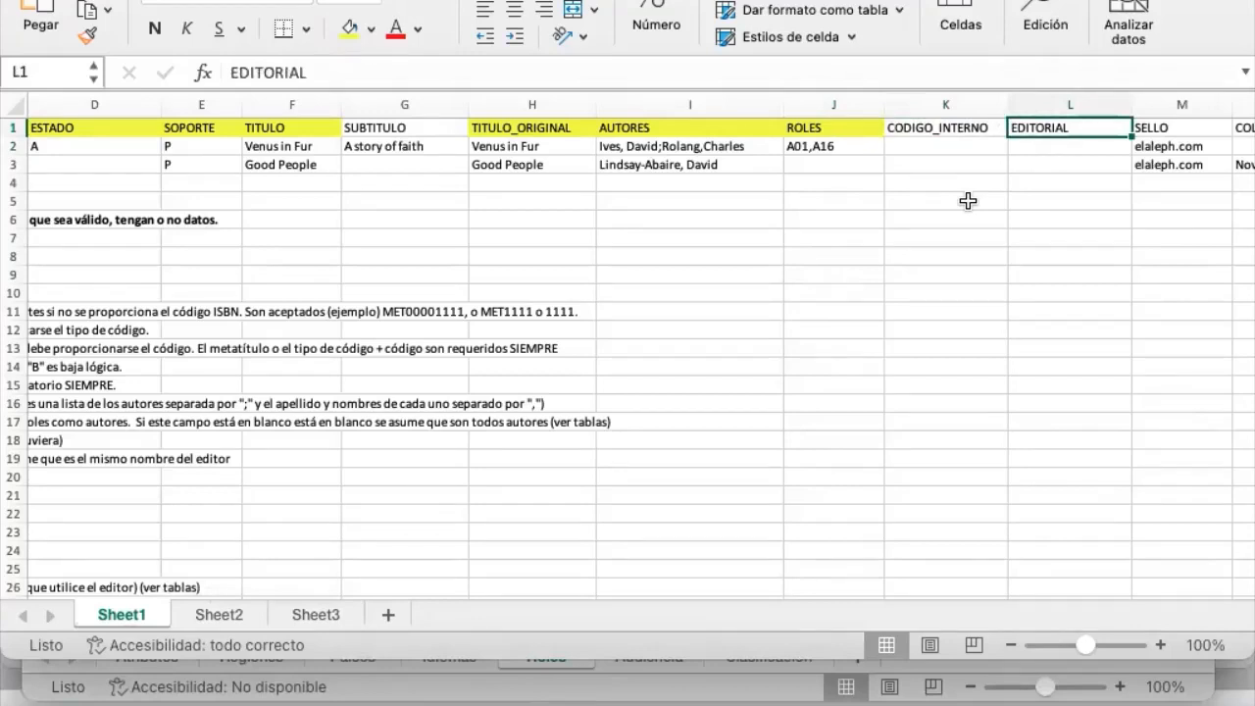
click(350, 37)
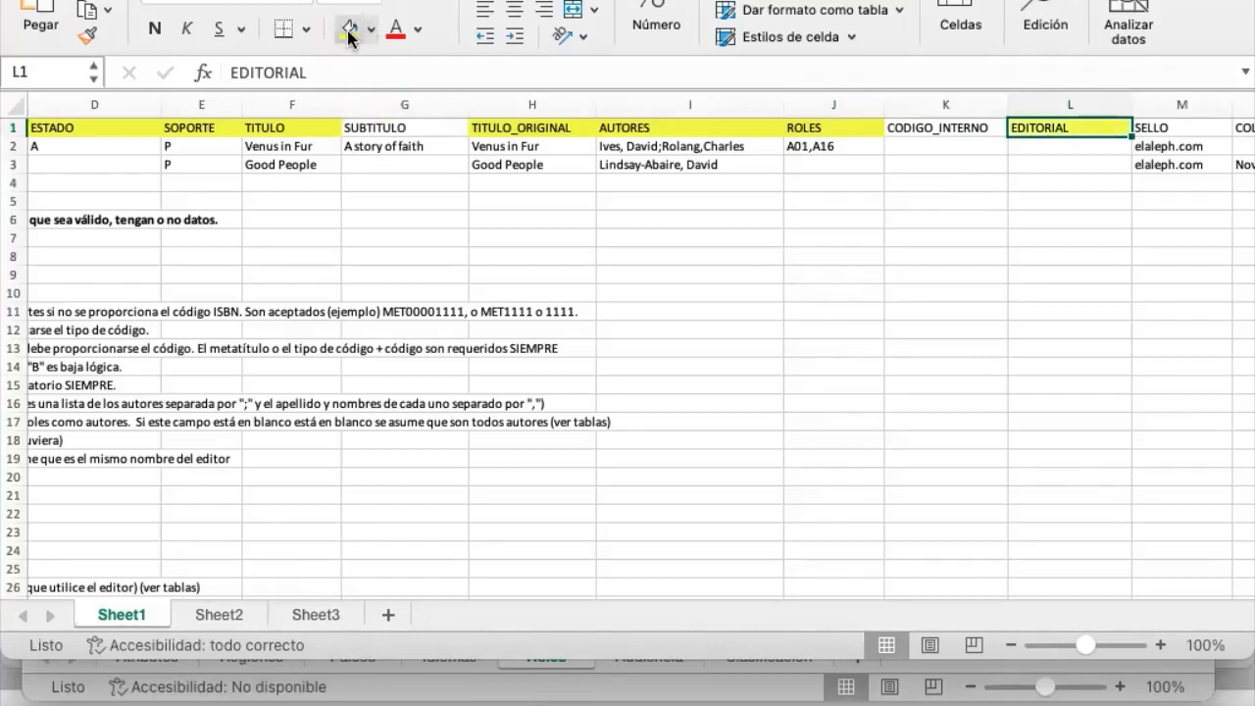
click(1076, 144)
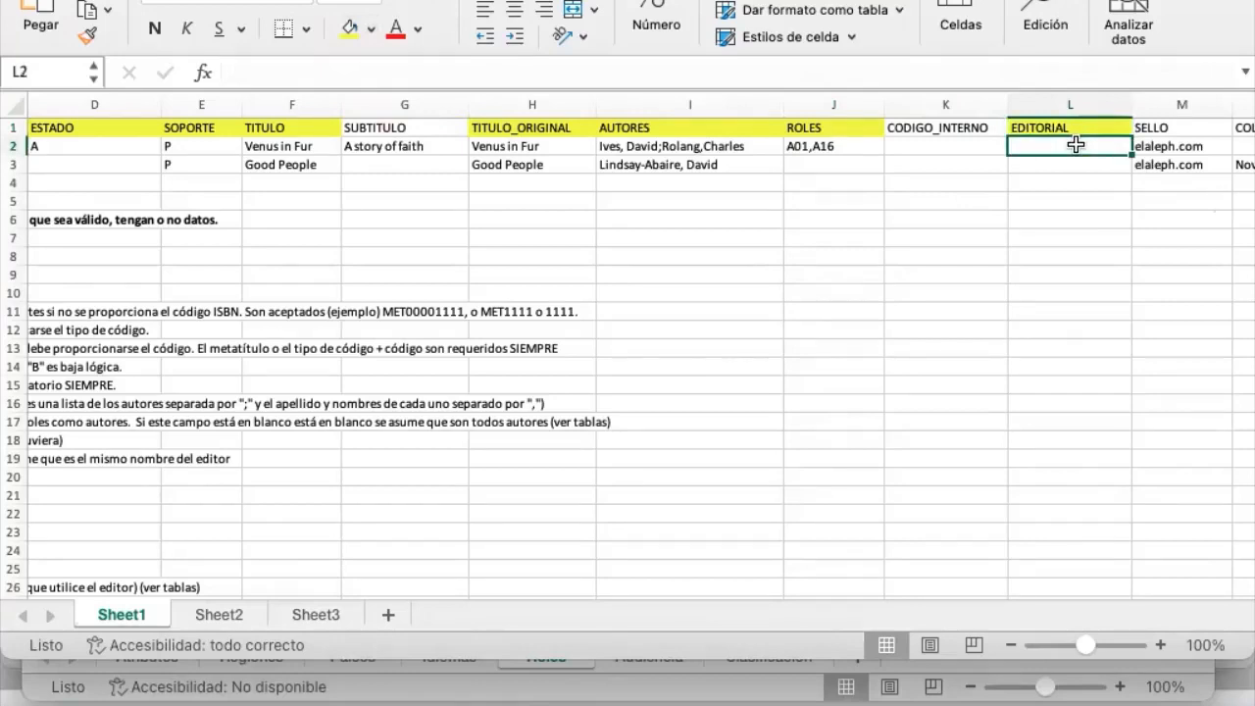
key(Up)
key(Right)
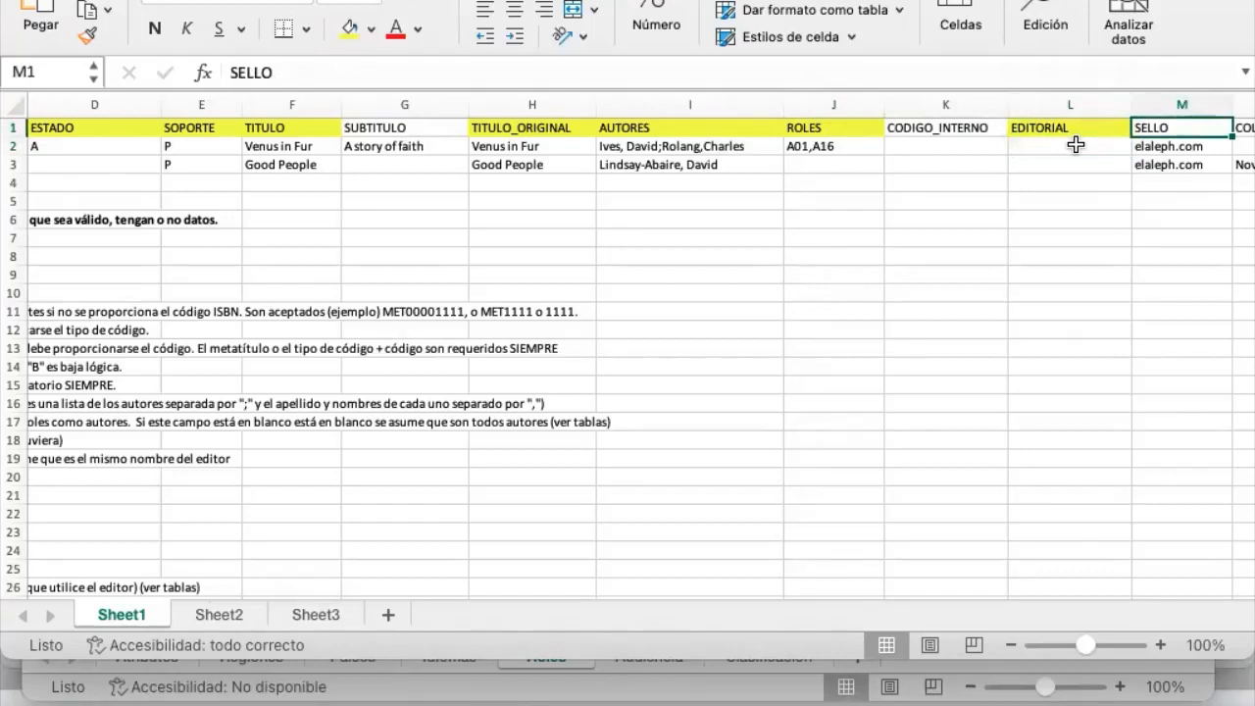
key(Right)
key(Left)
click(350, 33)
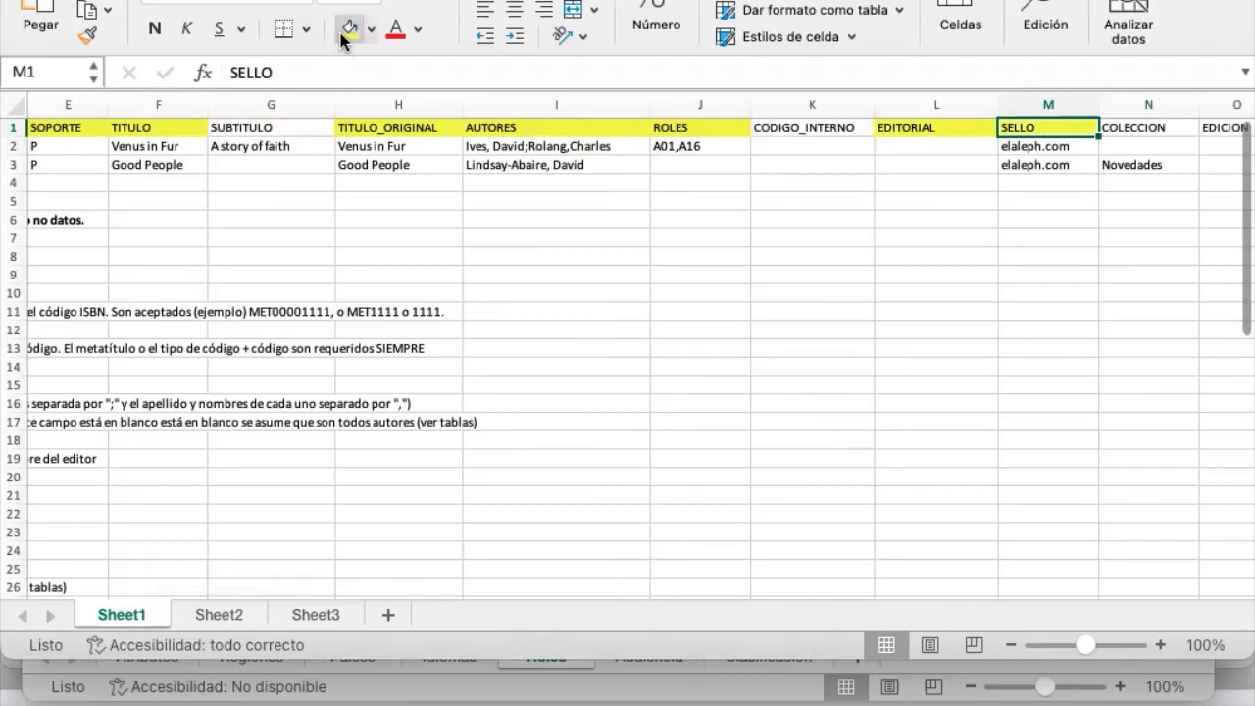
Fill the EDICION header cell with yellow, skipping COLECCION, and check the edition numbers of both titles.
click(1157, 127)
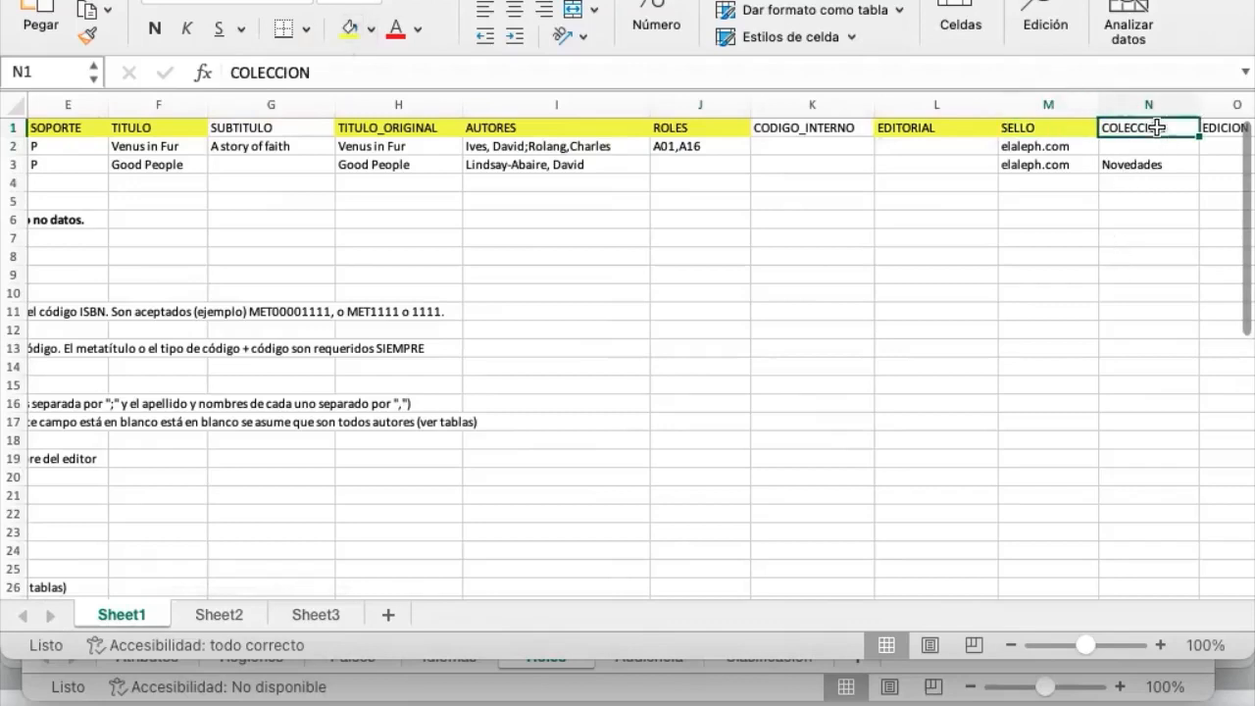
key(Right)
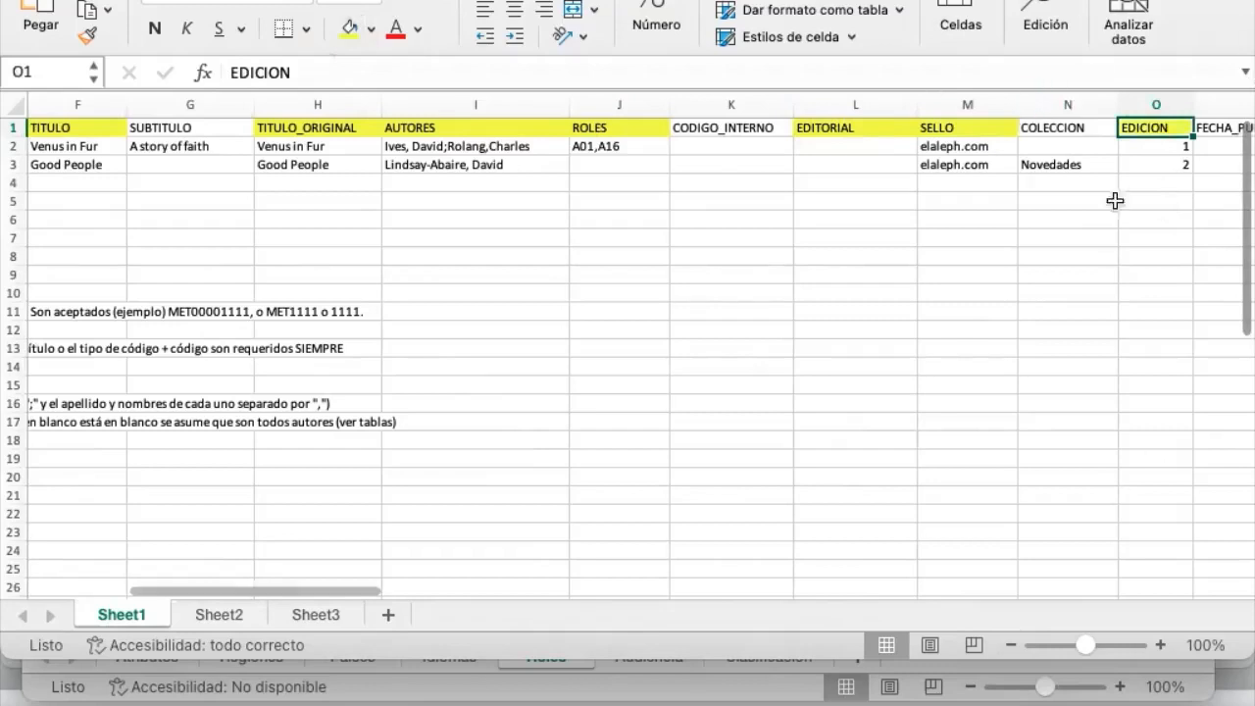
click(1174, 147)
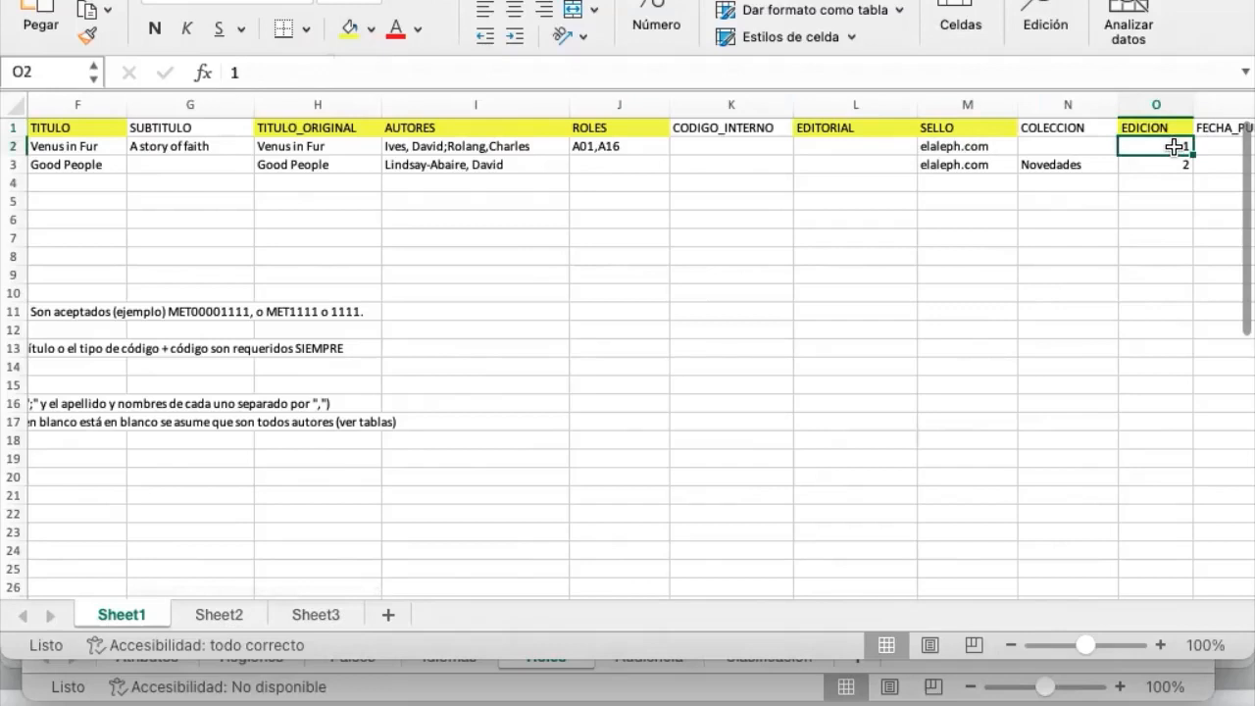
key(Down)
key(Up)
Fill the FECHA_PUBLICACION header cell with yellow and go to the empty cell below its sample dates.
key(Right)
key(Right)
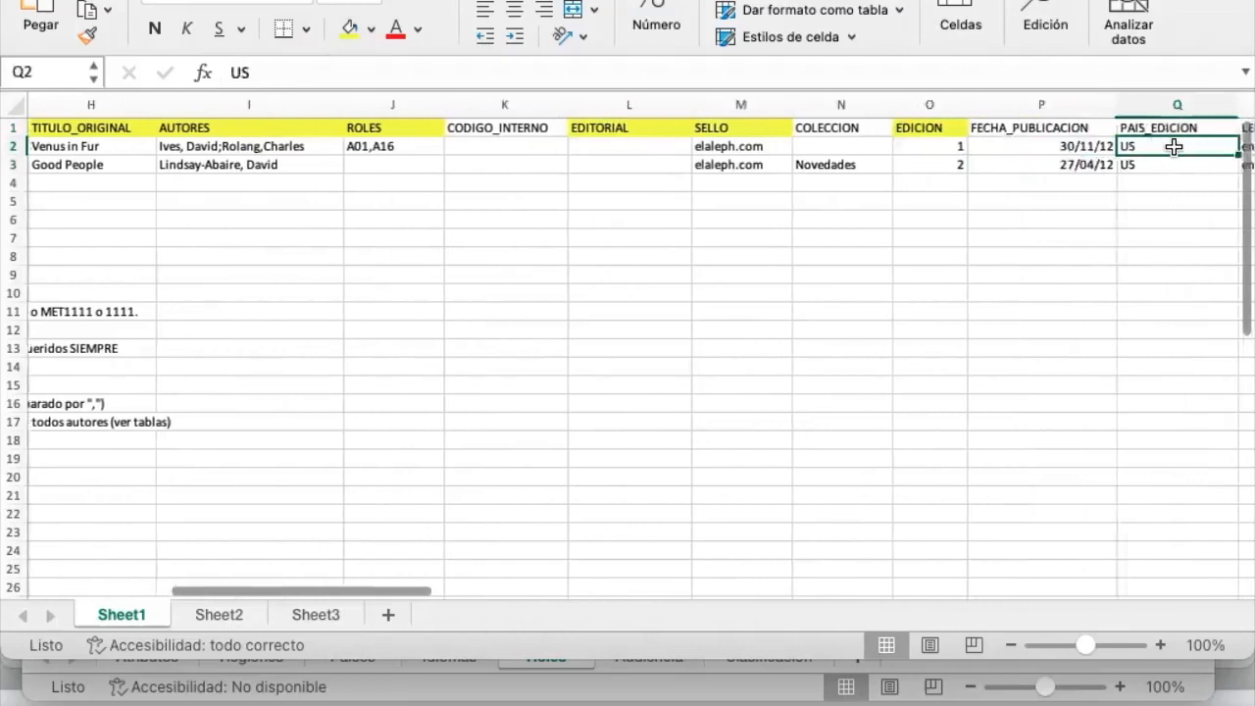
key(Right)
key(Up)
key(Left)
key(Left)
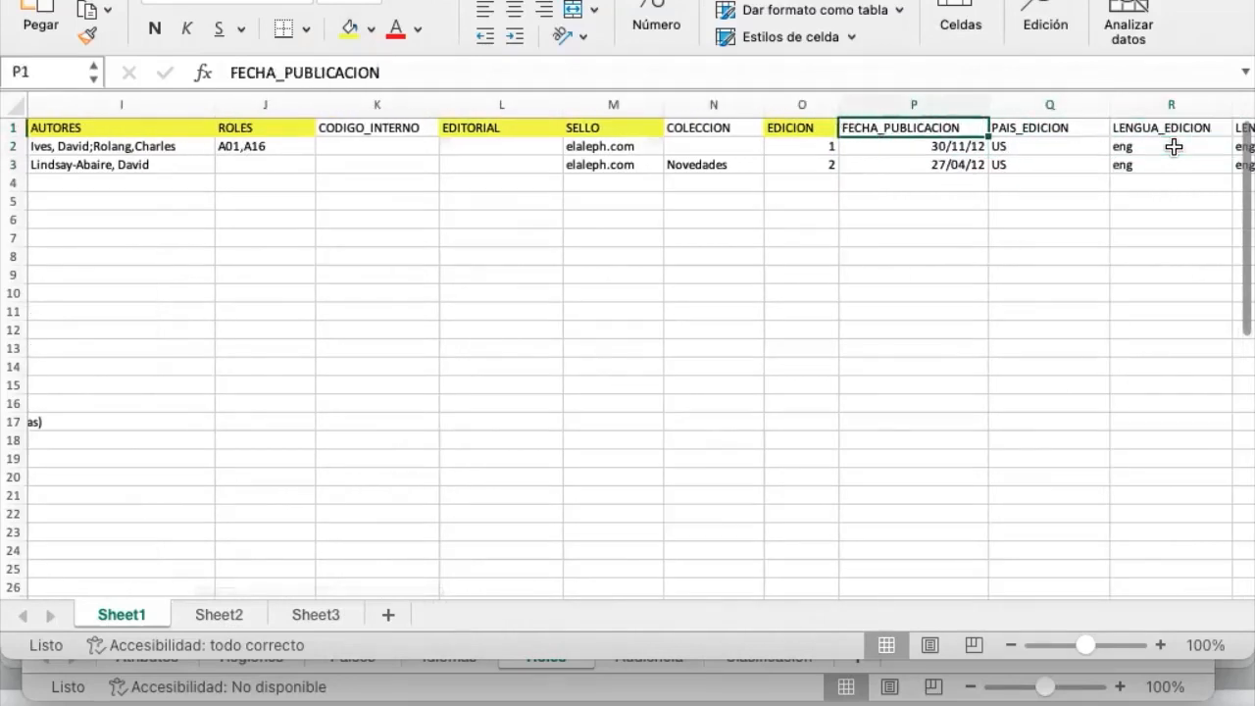
click(349, 32)
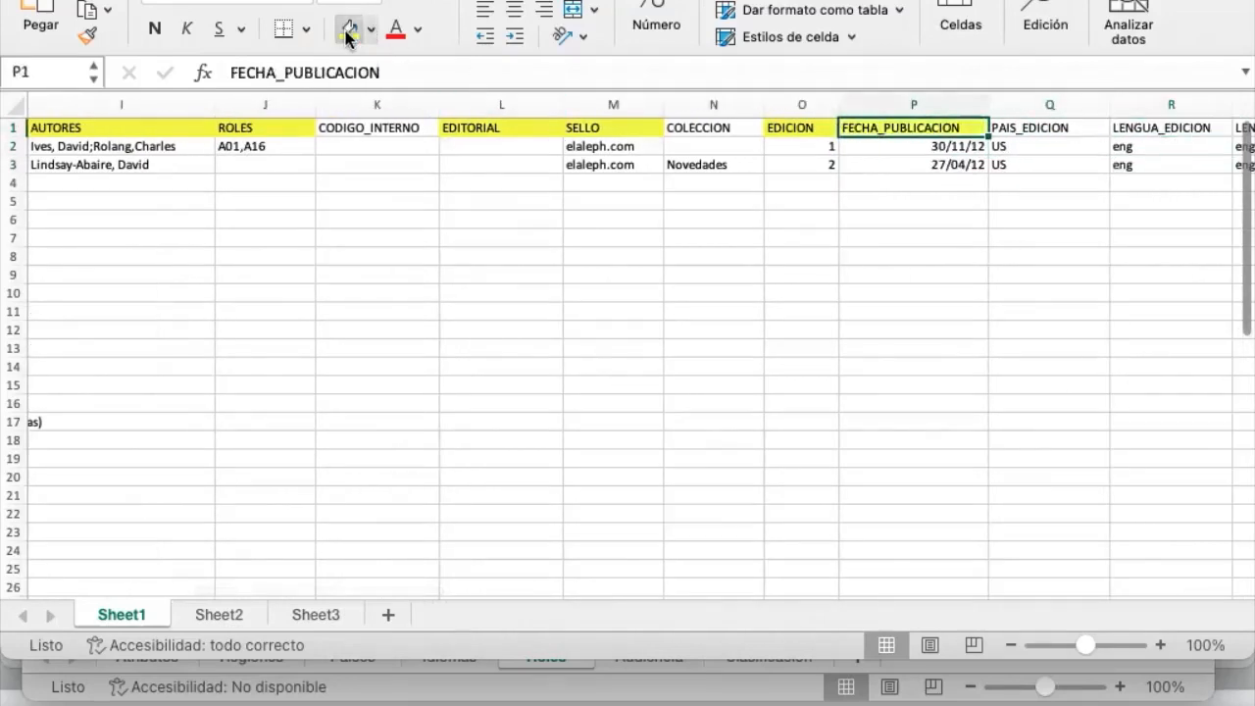
click(919, 185)
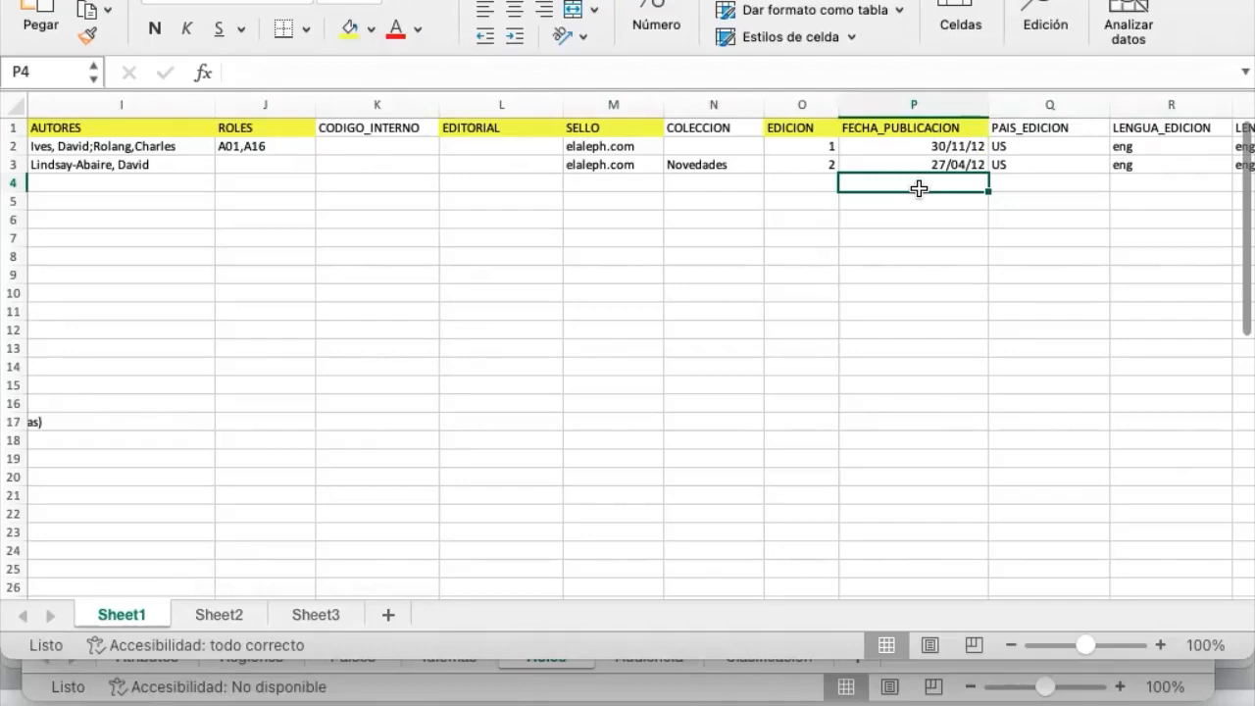
Fill the PAIS_EDICION header cell with yellow.
key(Right)
key(Up)
key(Up)
key(Up)
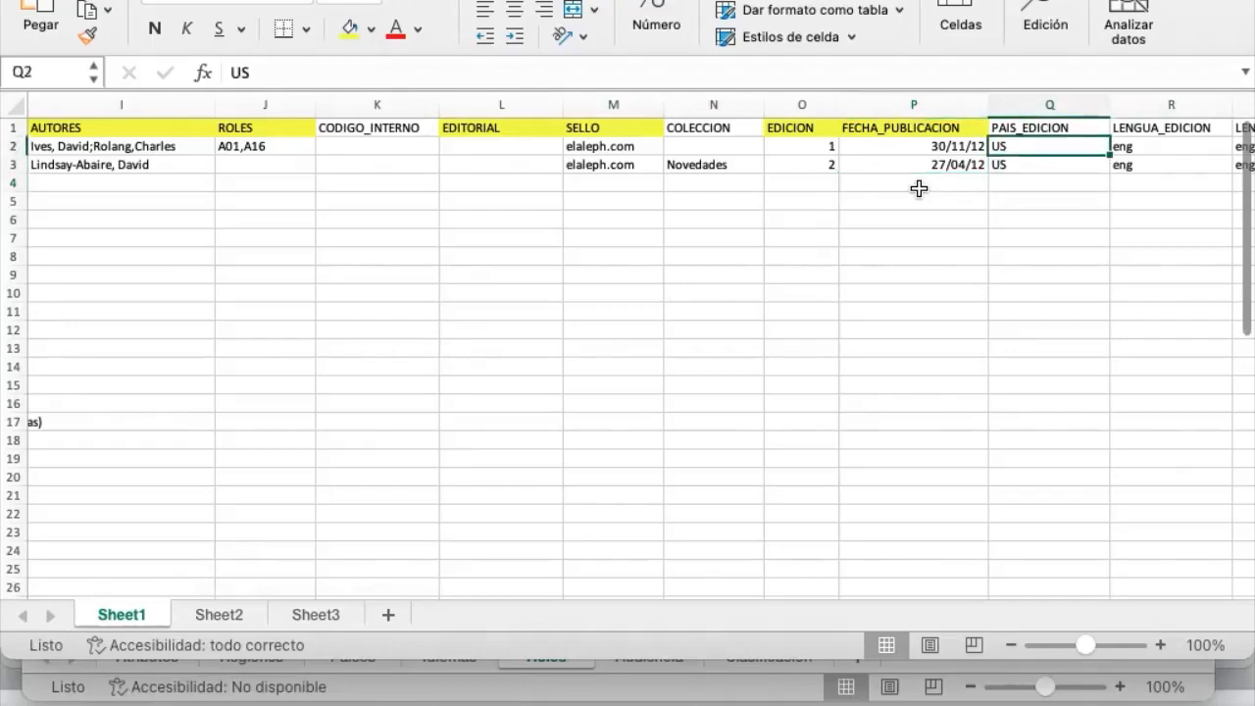
click(345, 32)
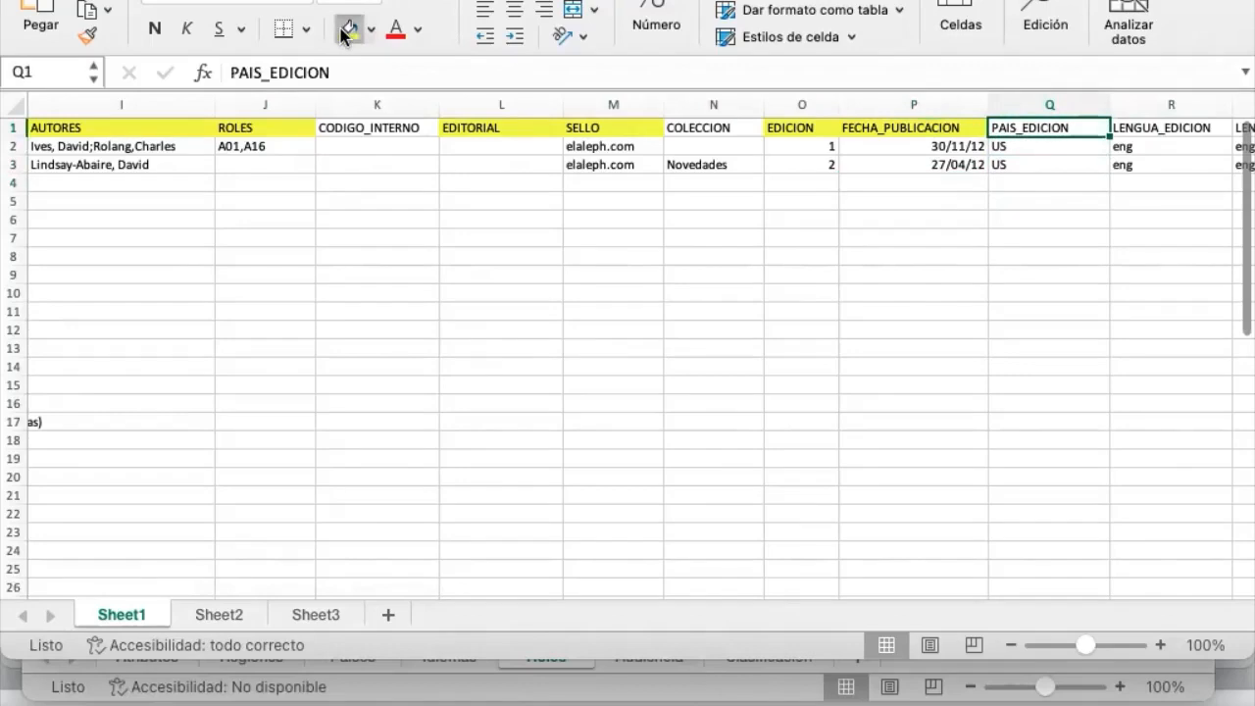
Fill the LENGUA_EDICION and LENGUA_ORIGINAL header cells with yellow in the catalogue template.
click(1153, 127)
key(Right)
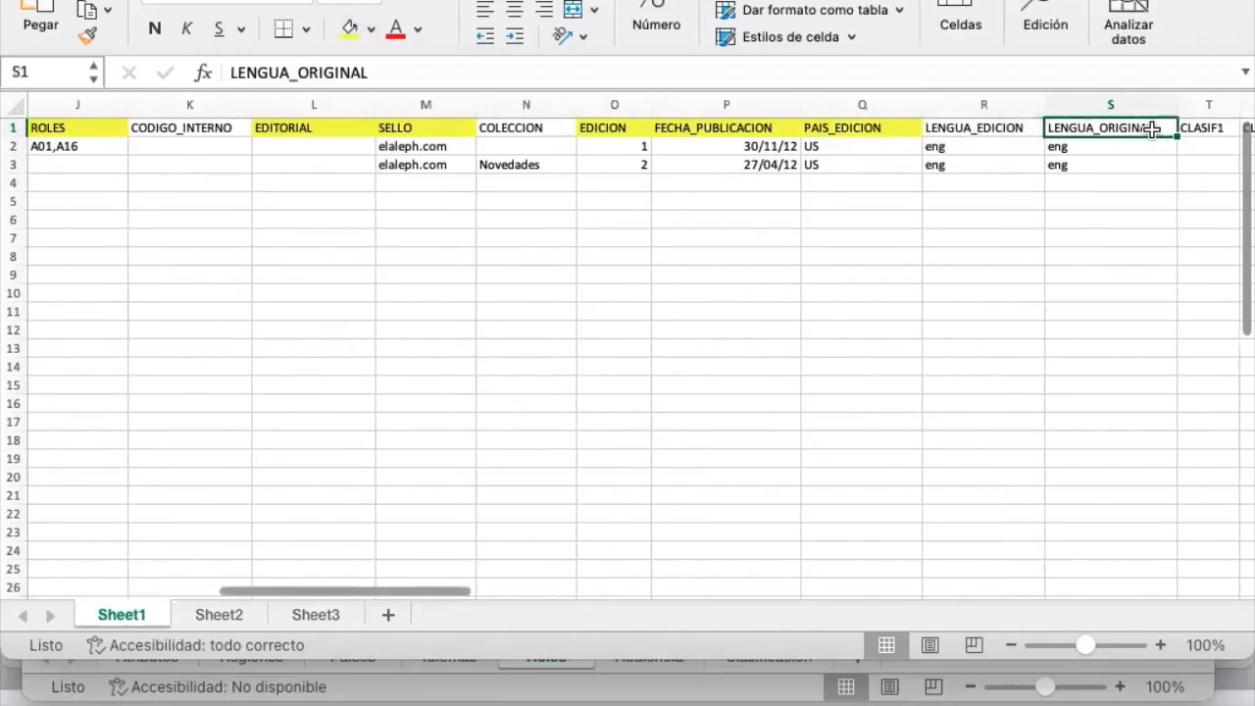
click(1038, 127)
click(349, 29)
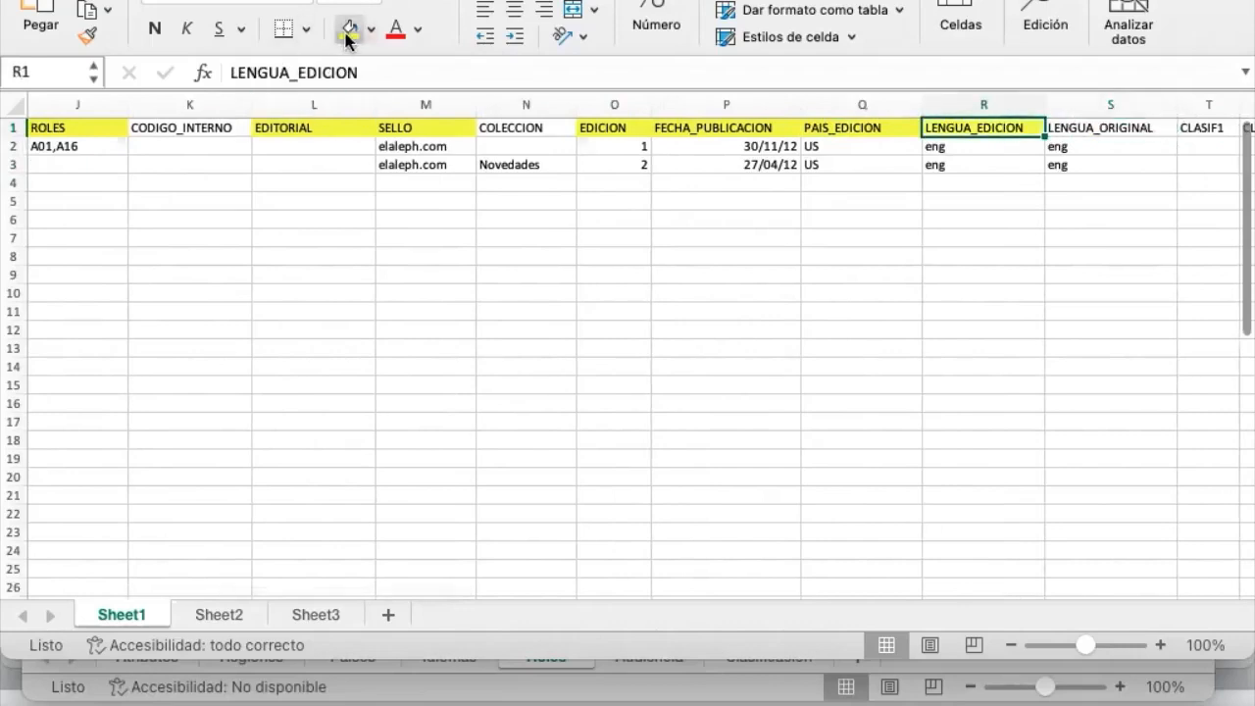
click(1105, 131)
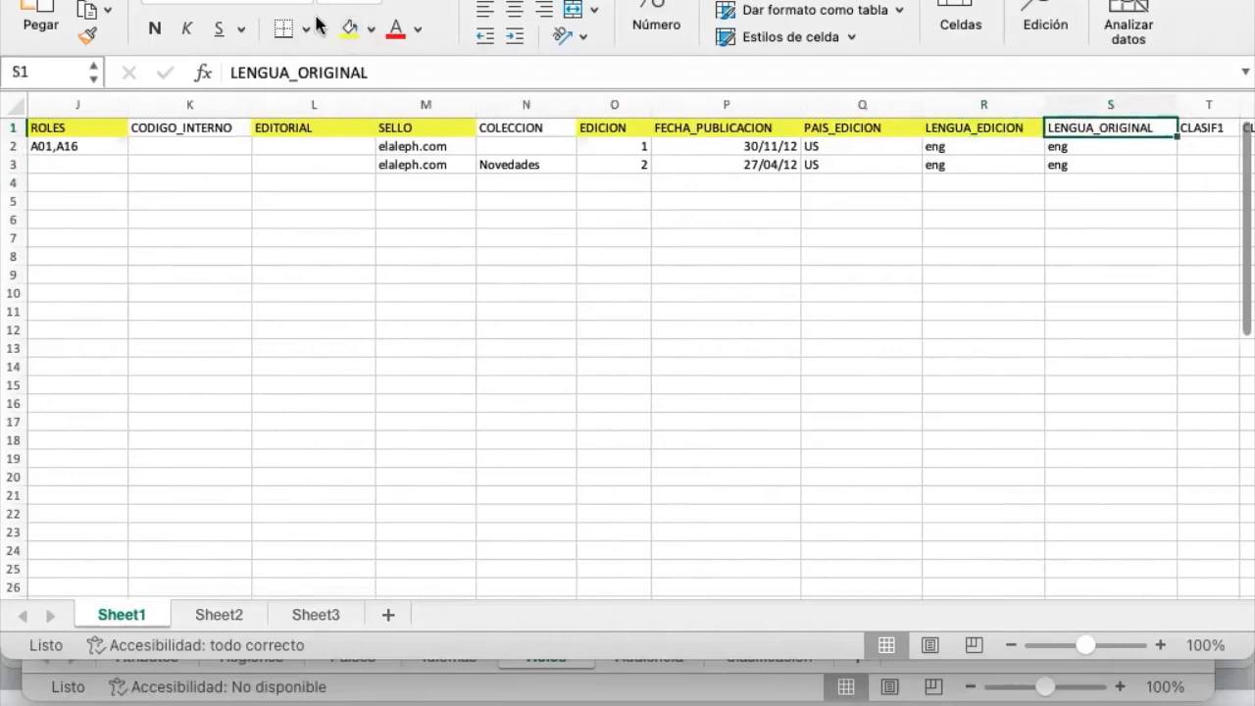
click(349, 29)
Select the sample country and language cells, then examine the country names and codes on the Paises sheet of the editores_codigos workbook.
drag(849, 200, 1063, 140)
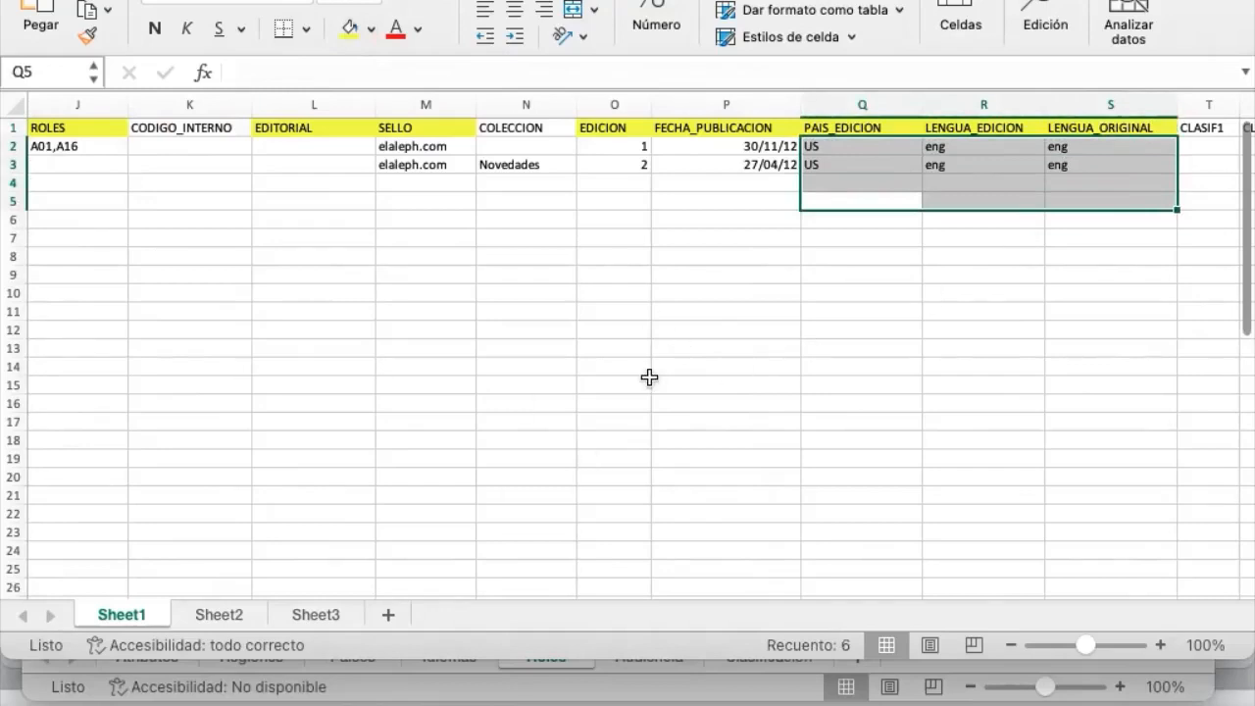
key(ctrl+Up)
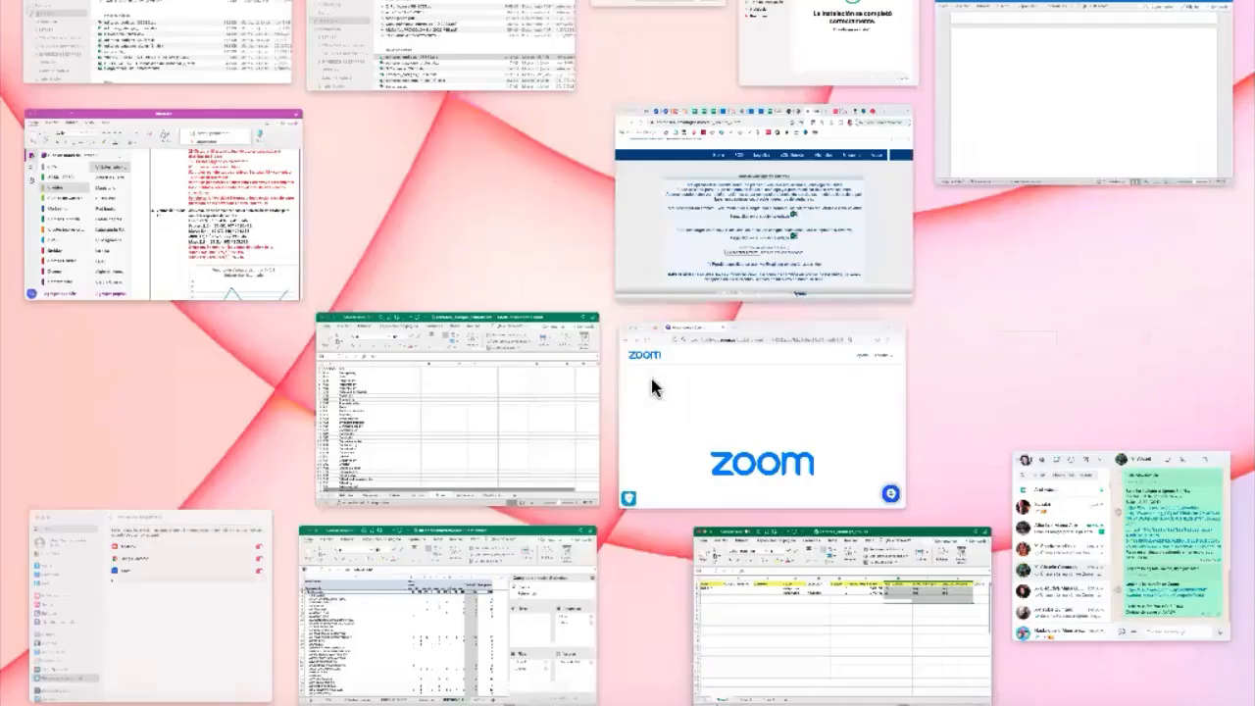
click(496, 457)
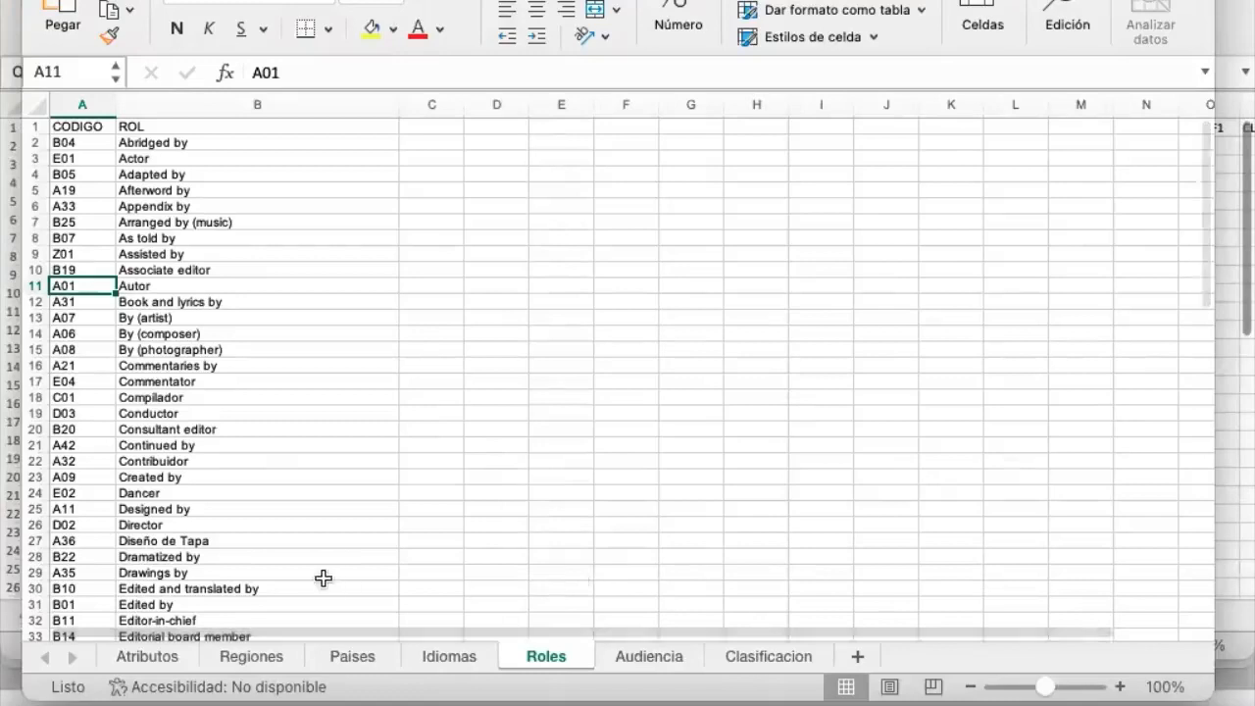
click(360, 659)
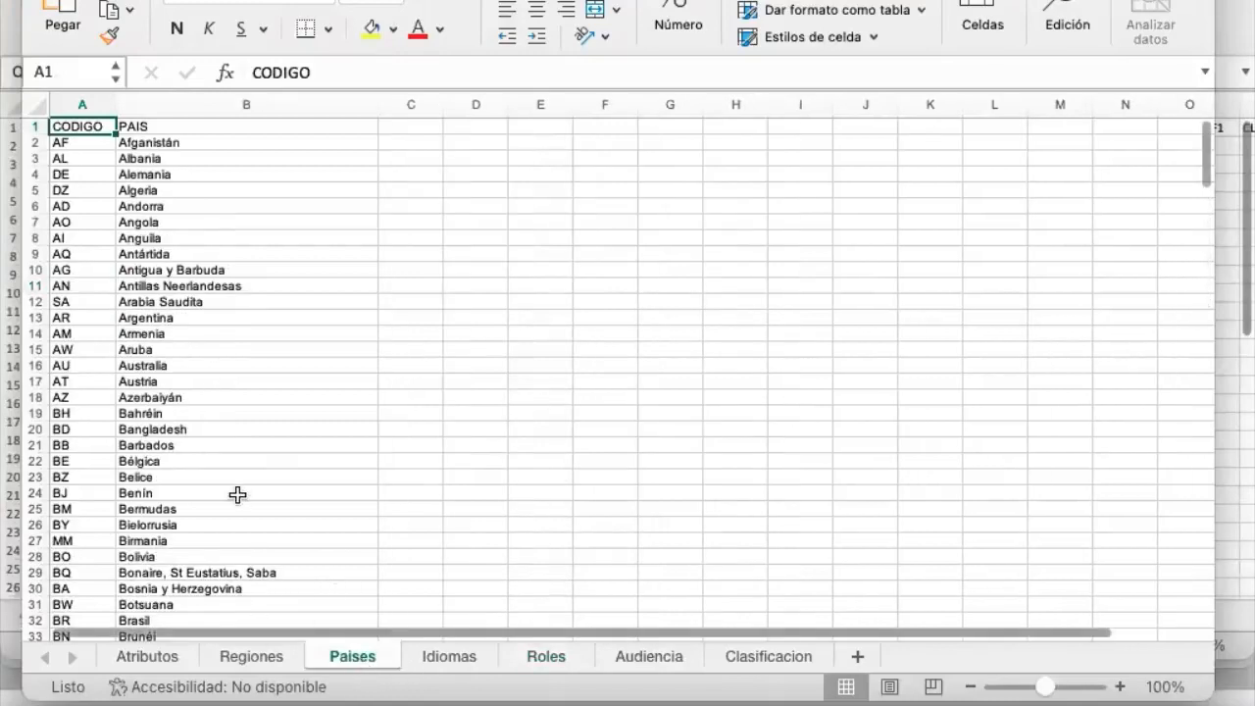
drag(137, 157, 167, 304)
drag(63, 270, 74, 442)
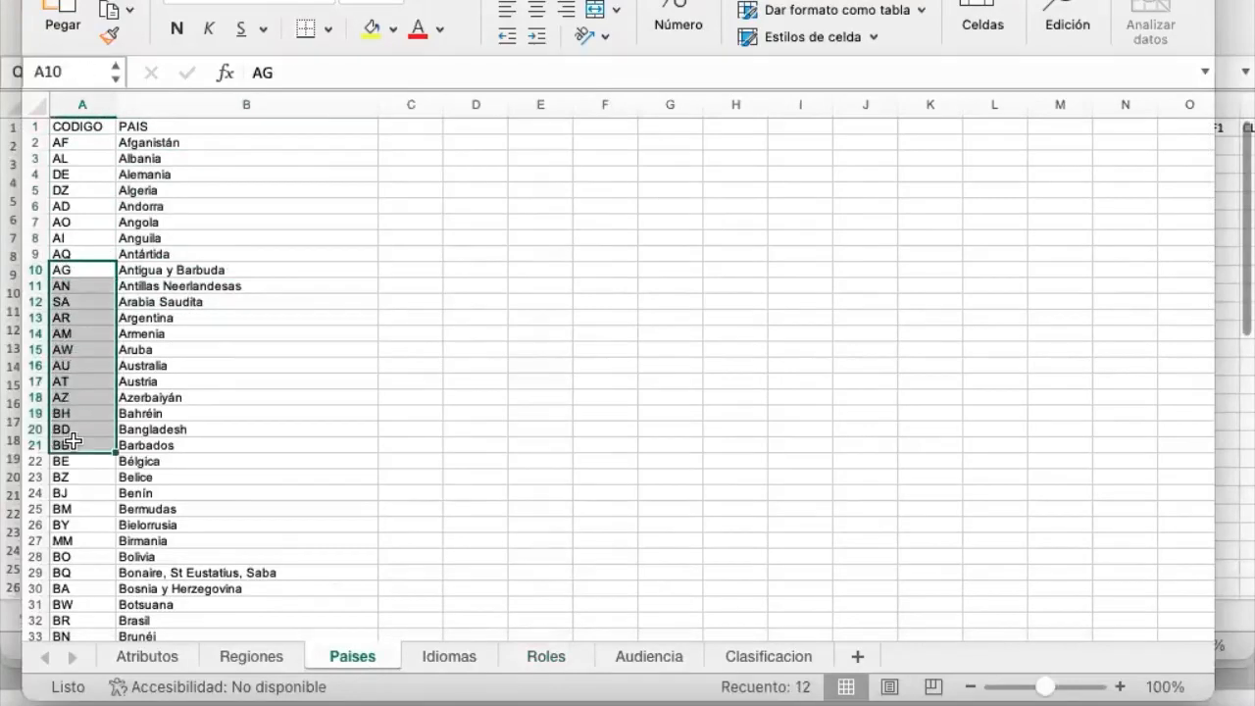
Look up the country codes of Arabia Saudita and Antigua y Barbuda, then return to the editores_catalogo_titulos workbook.
click(156, 302)
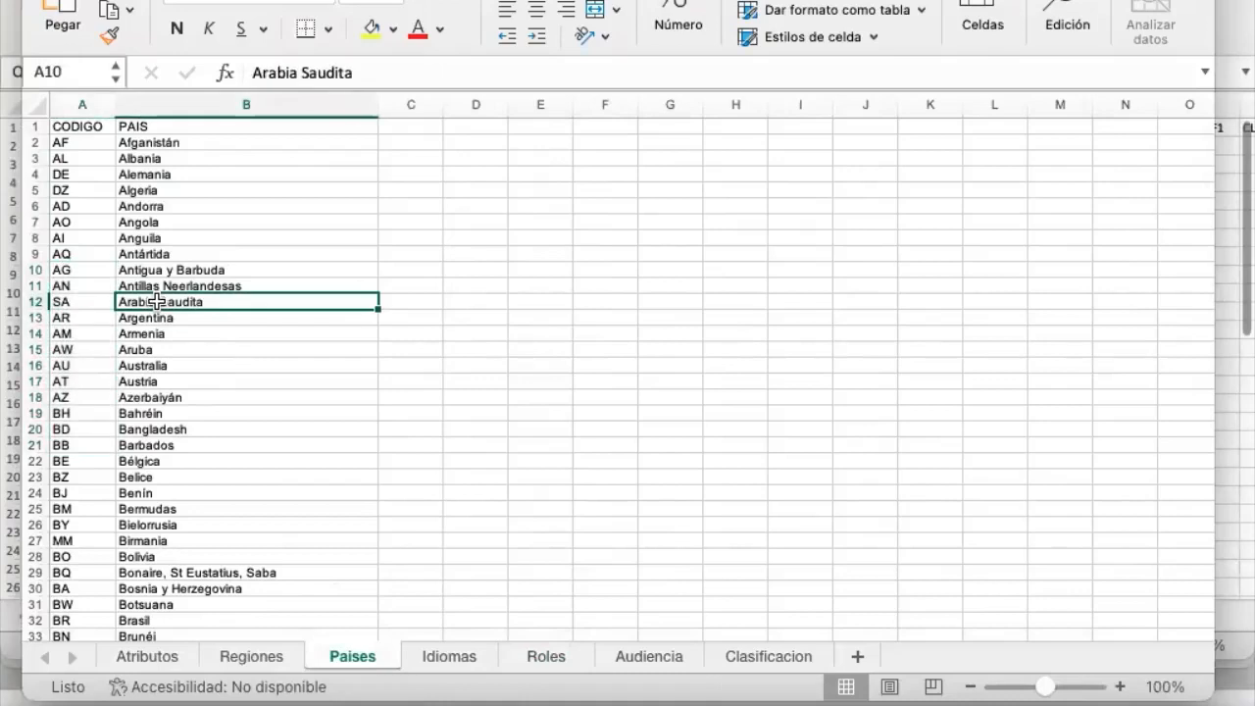
key(Left)
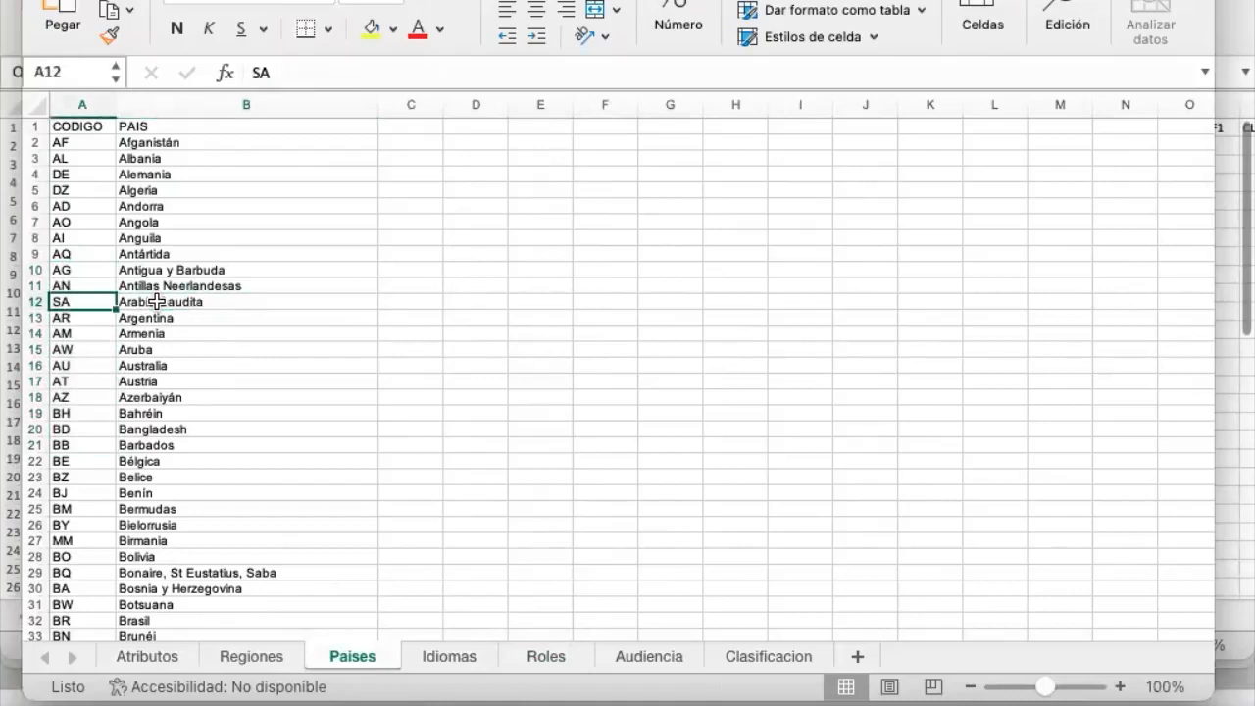
click(69, 270)
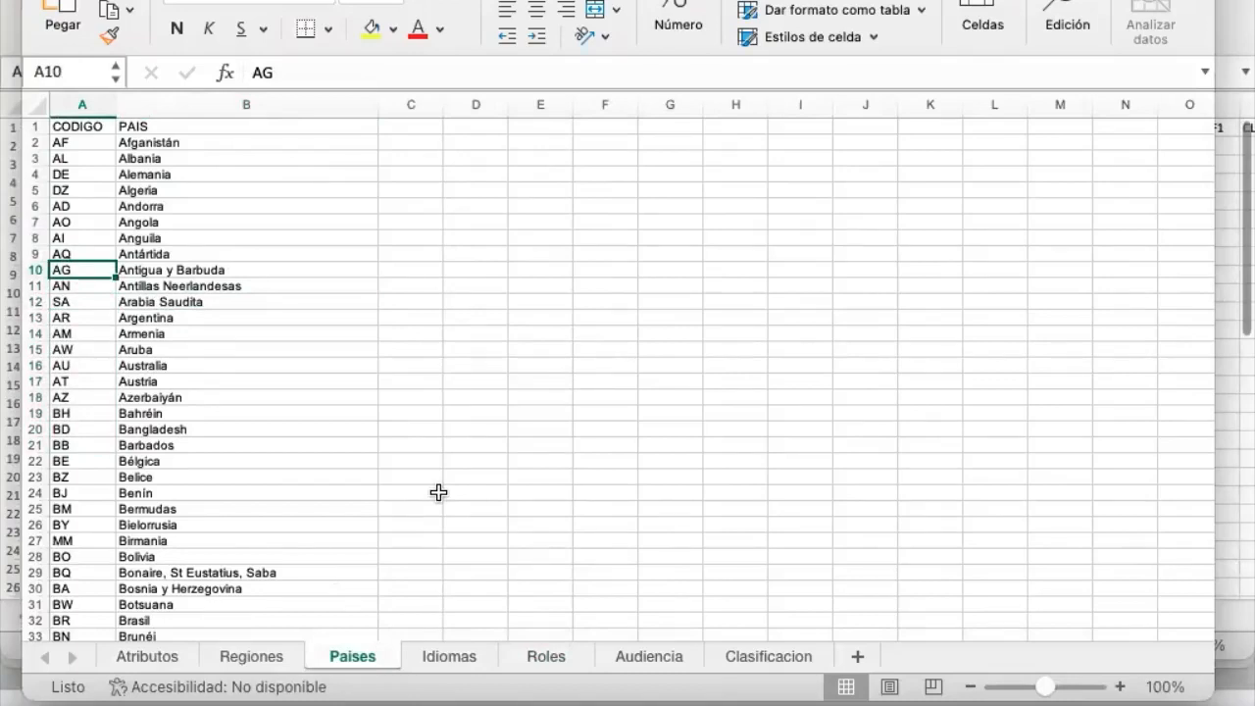
key(ctrl+Up)
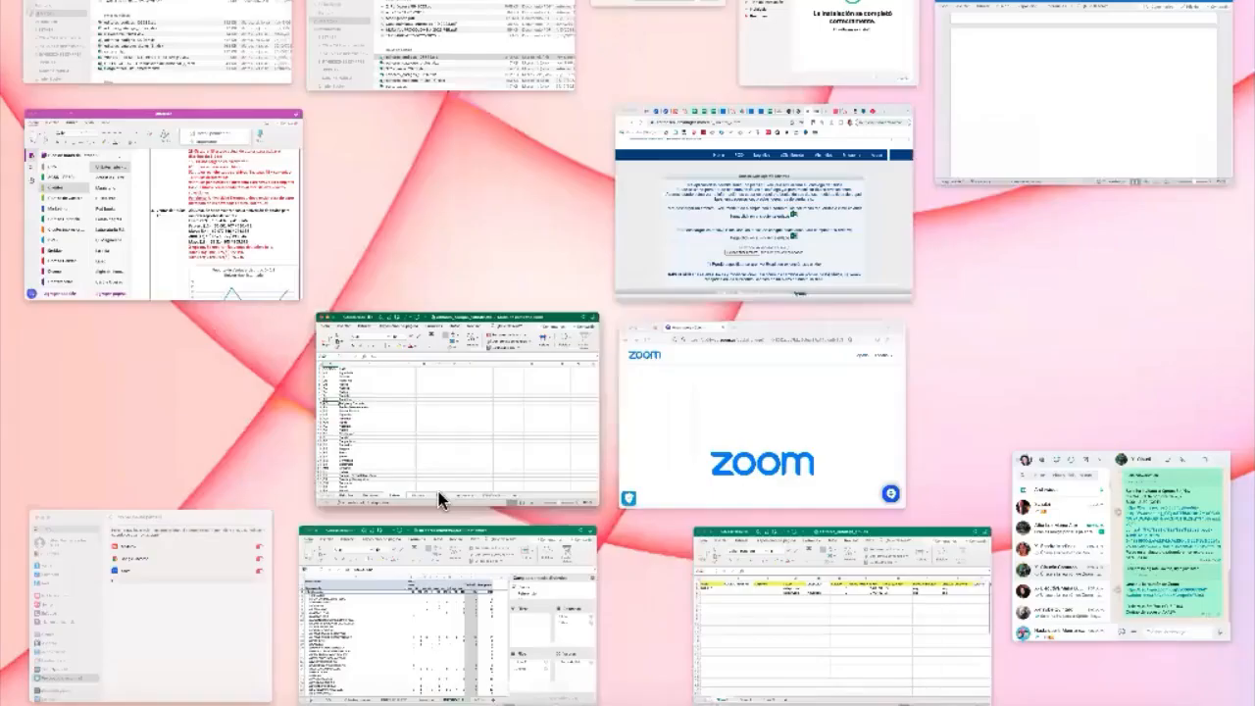
click(824, 669)
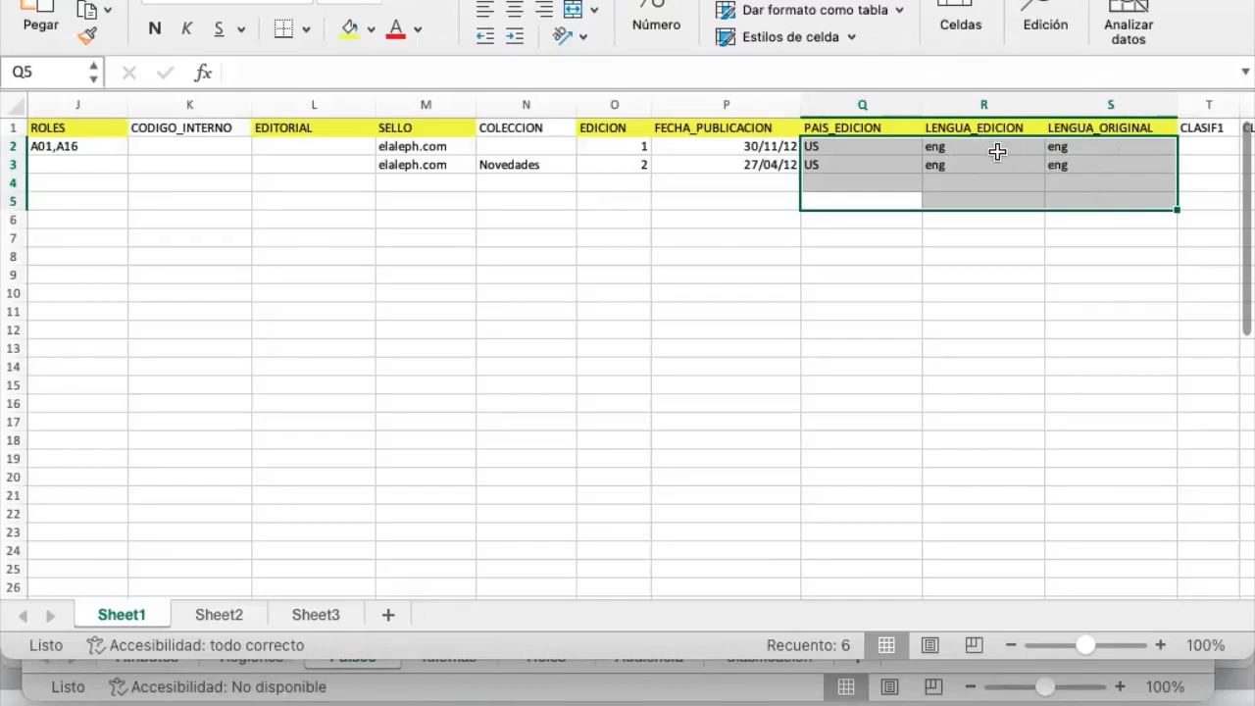
Examine the language names and codes on the Idiomas sheet of the editores_codigos workbook, then return to the catalogue template.
key(ctrl+Up)
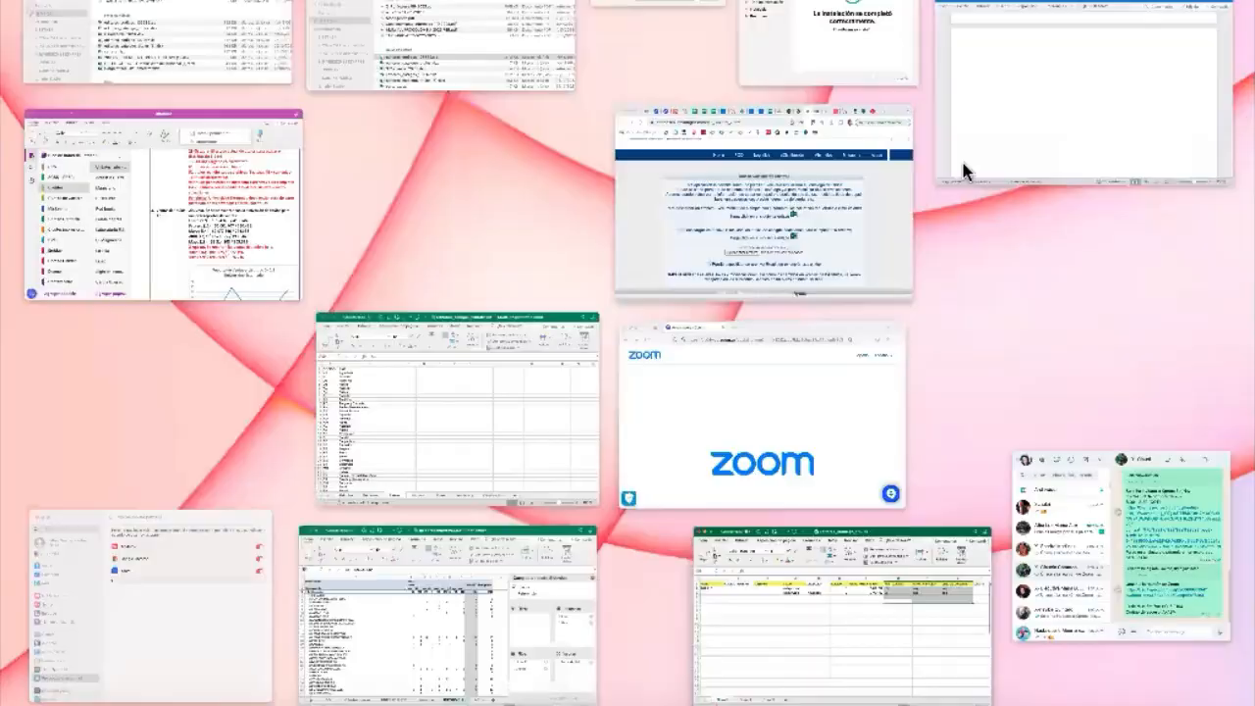
click(495, 457)
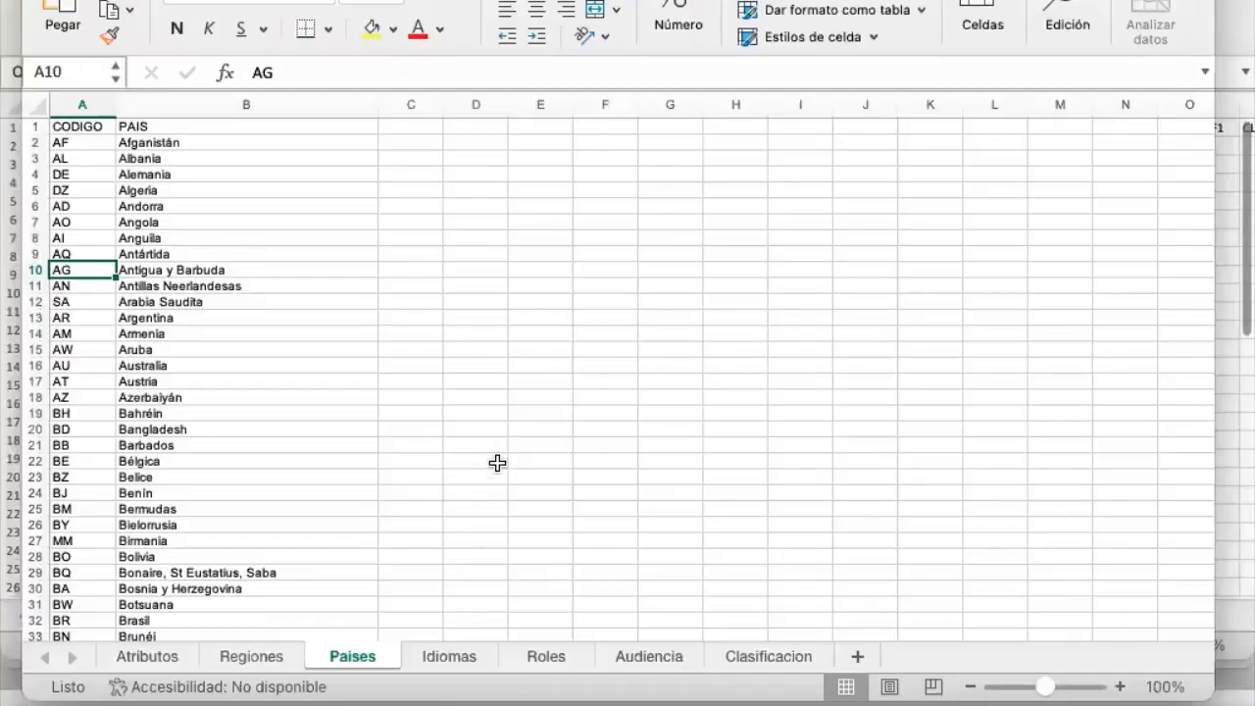
click(458, 663)
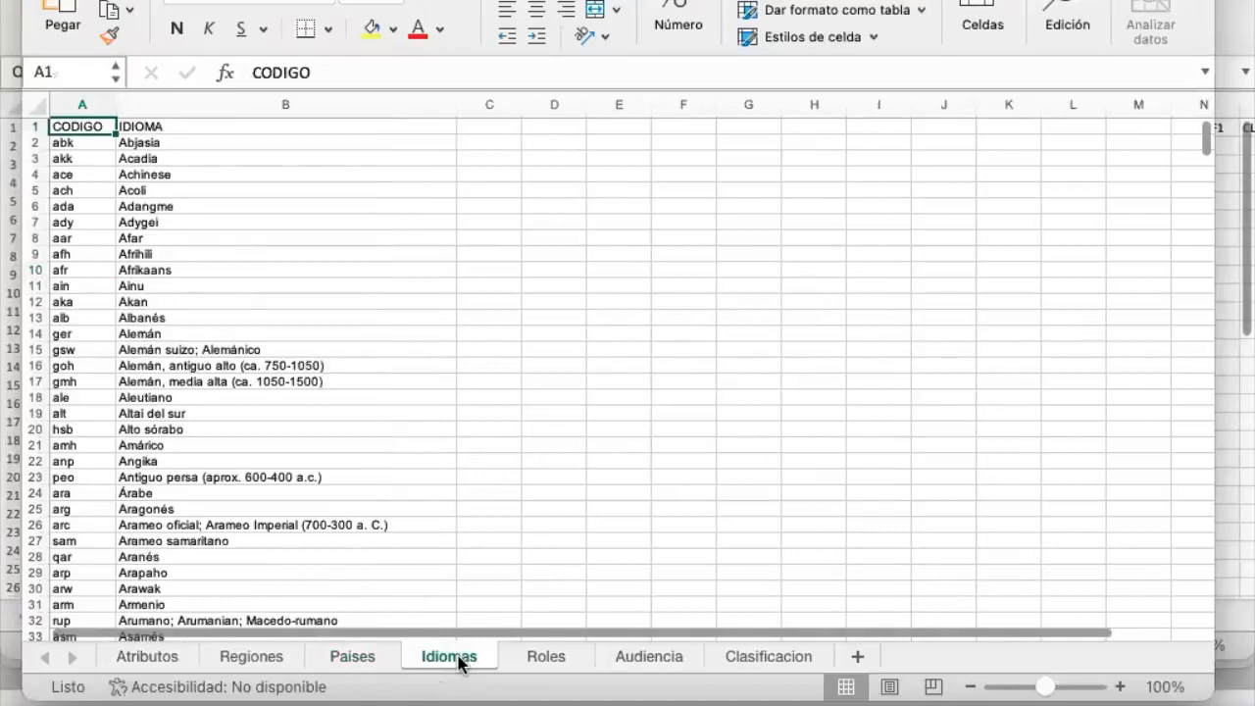
drag(174, 193, 202, 588)
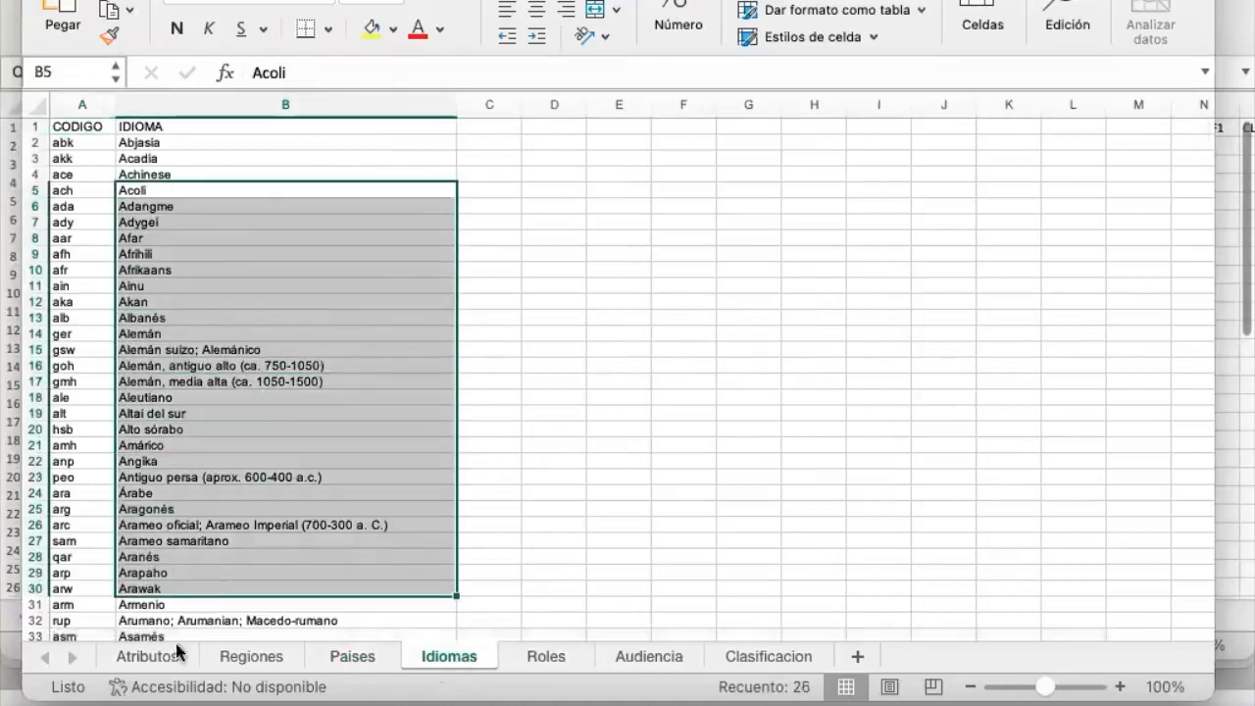
drag(86, 333, 88, 508)
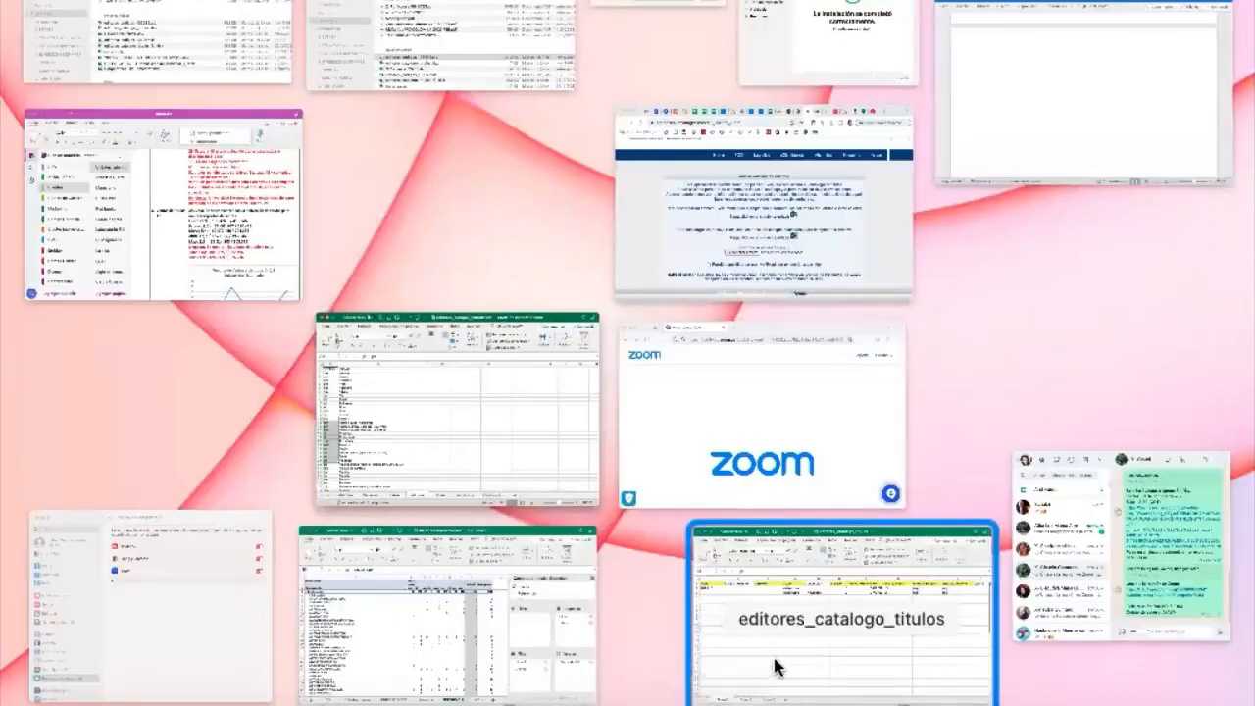
click(777, 668)
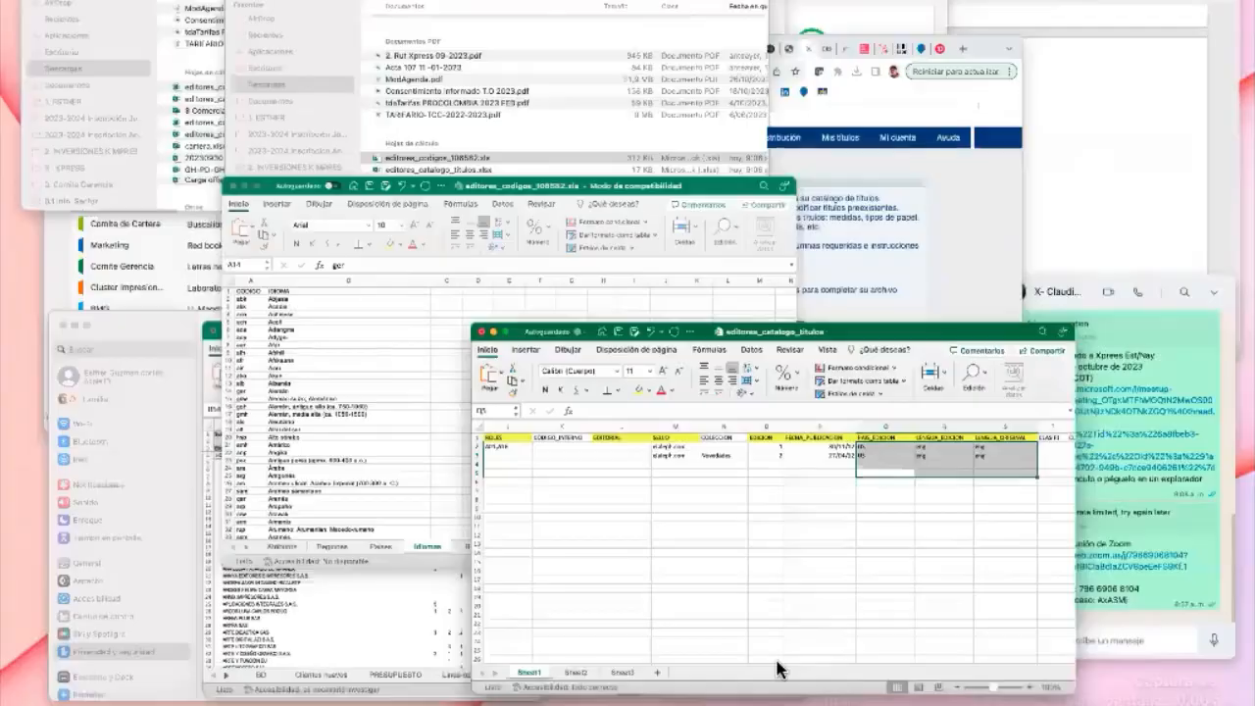
Review the header cells from CLASIF1 through RESUMEN and fill the CLASIF1 header cell with yellow.
click(1204, 130)
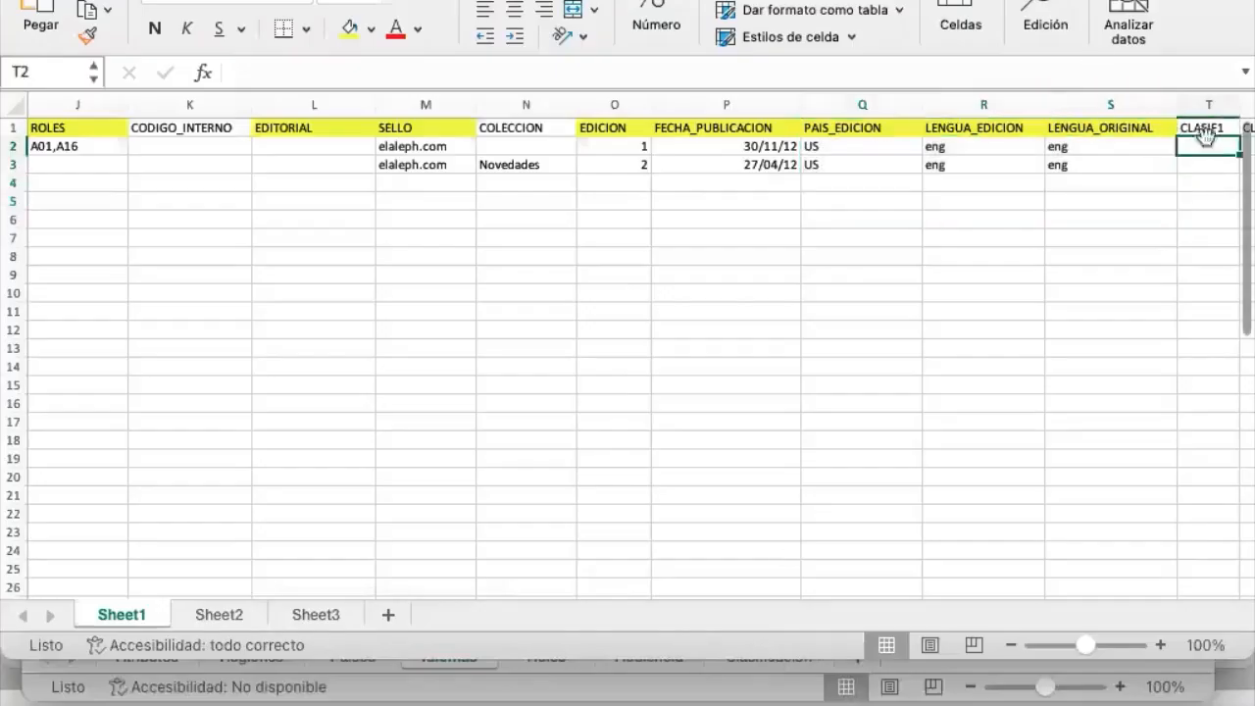
key(Right)
key(Right)
key(Right)
key(Right)
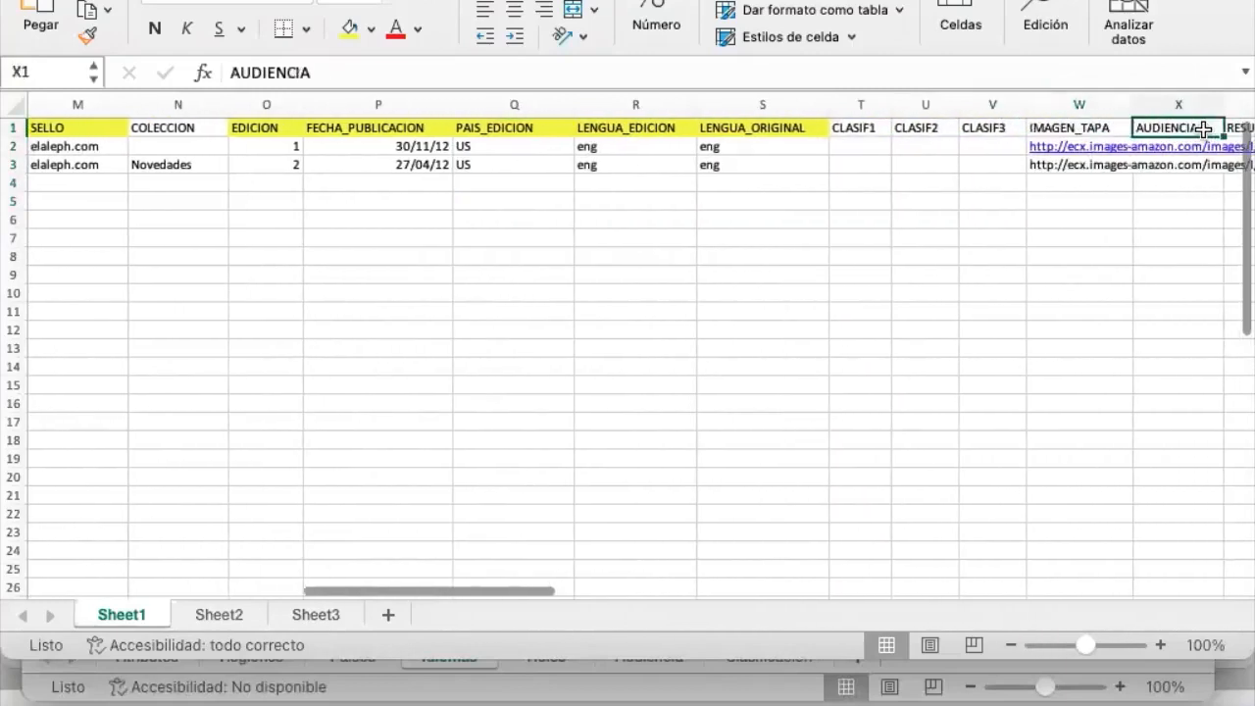
key(Right)
key(Right)
key(Left)
key(Left)
key(Left)
key(Left)
key(Left)
key(Left)
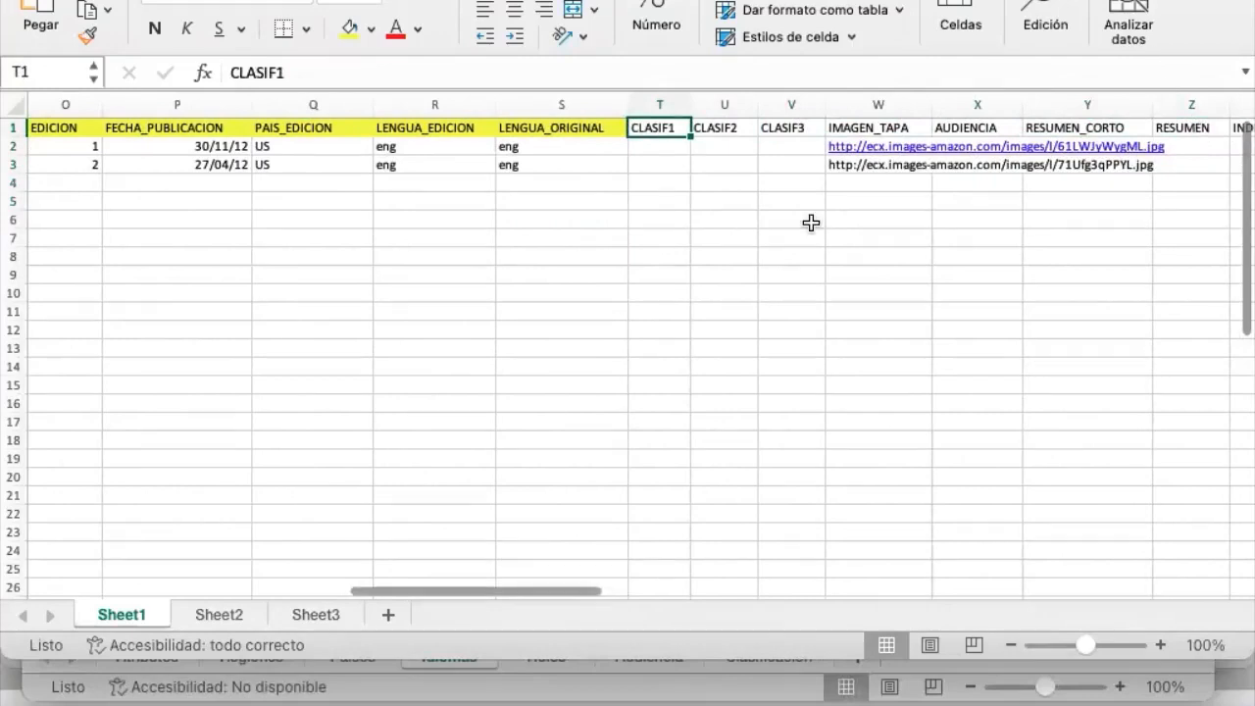
click(350, 33)
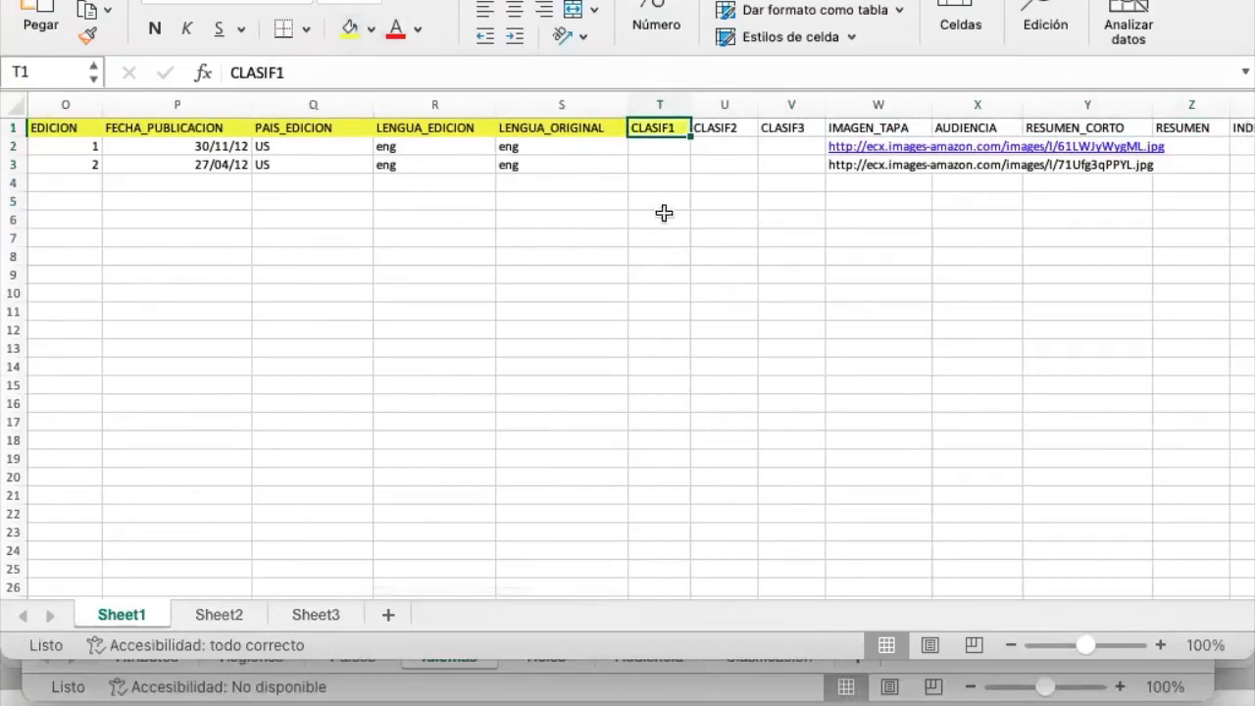
Check the CLASIF2 and CLASIF3 headers and select the first empty cell under CLASIF1.
click(662, 147)
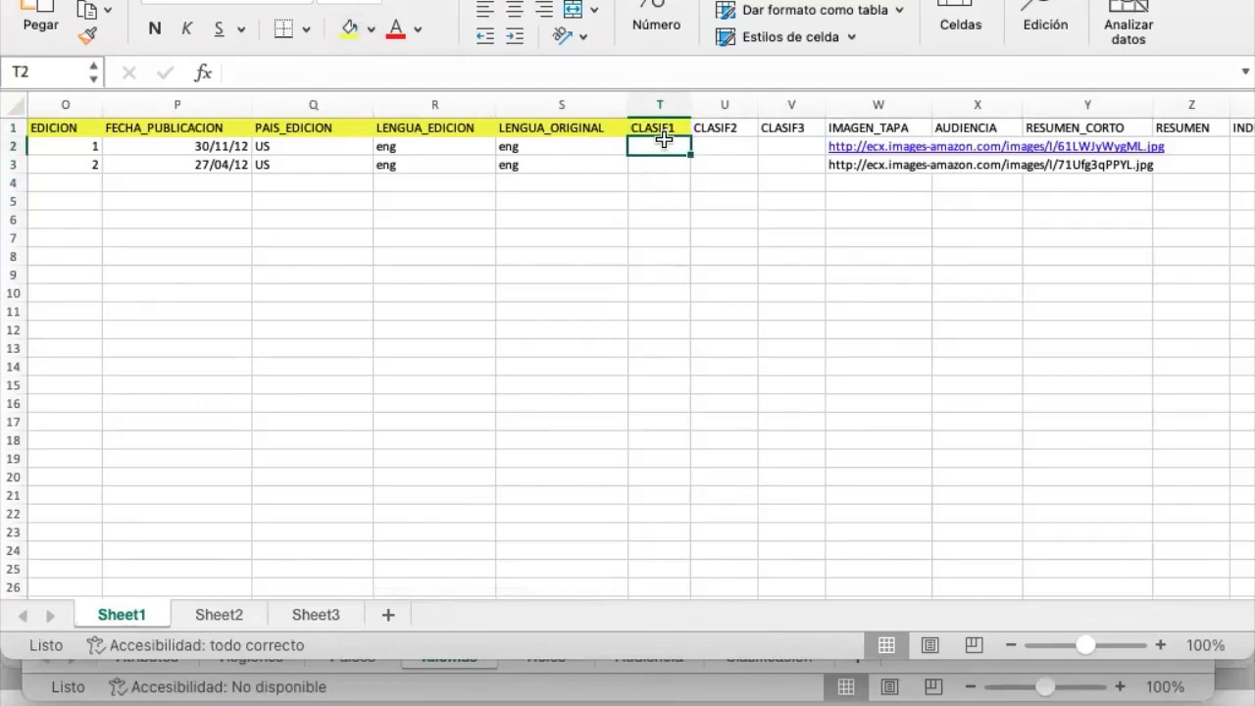
click(743, 129)
click(789, 127)
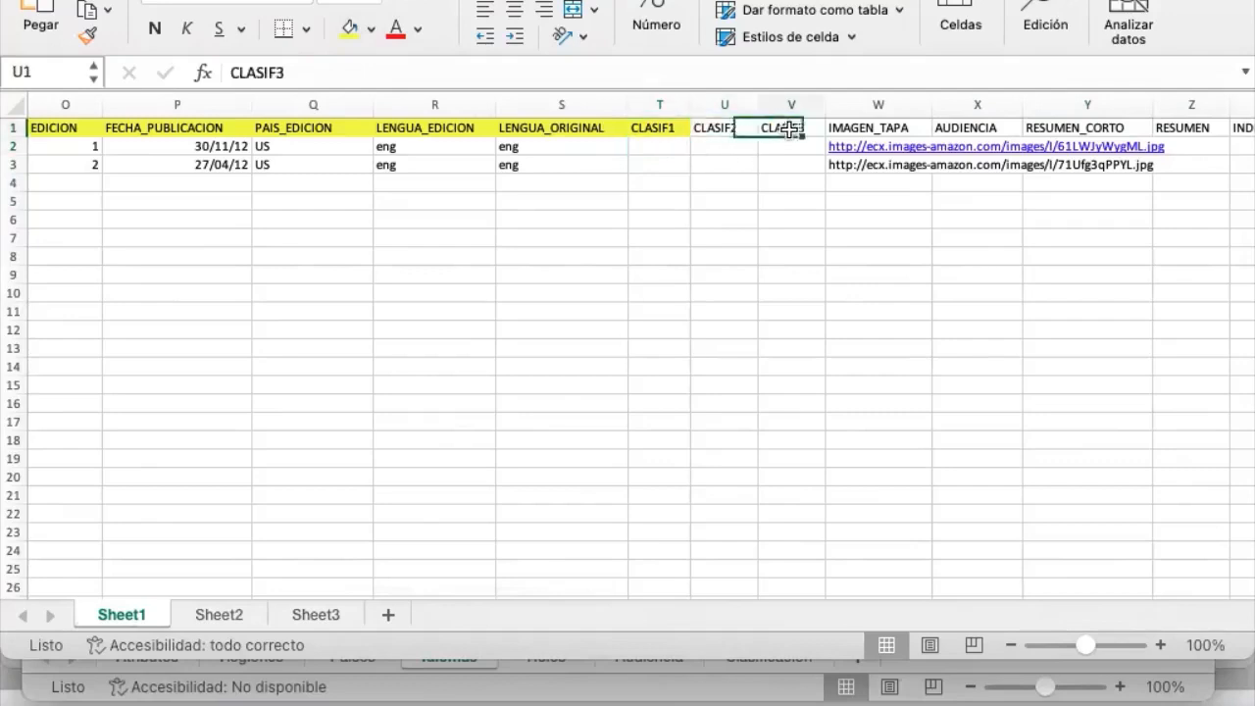
click(658, 144)
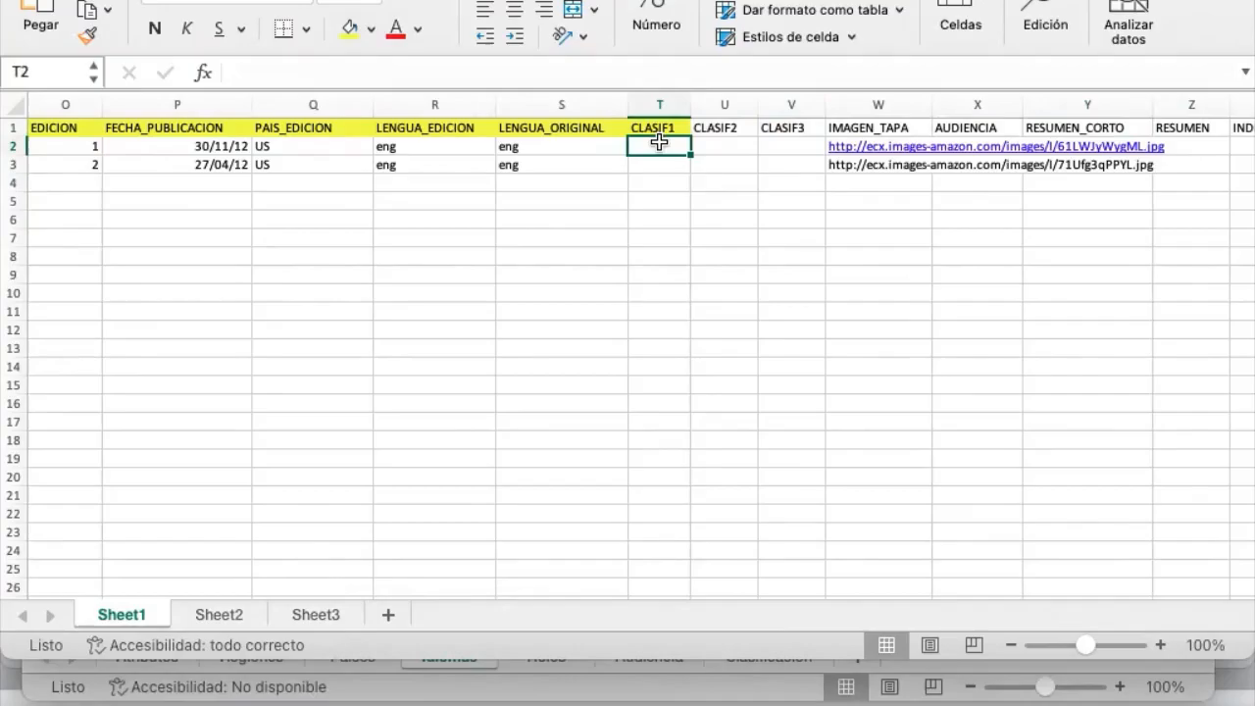
Look up the classification code for Grafitos y arte callejero on the Clasificacion sheet of the editores_codigos workbook.
key(ctrl+Up)
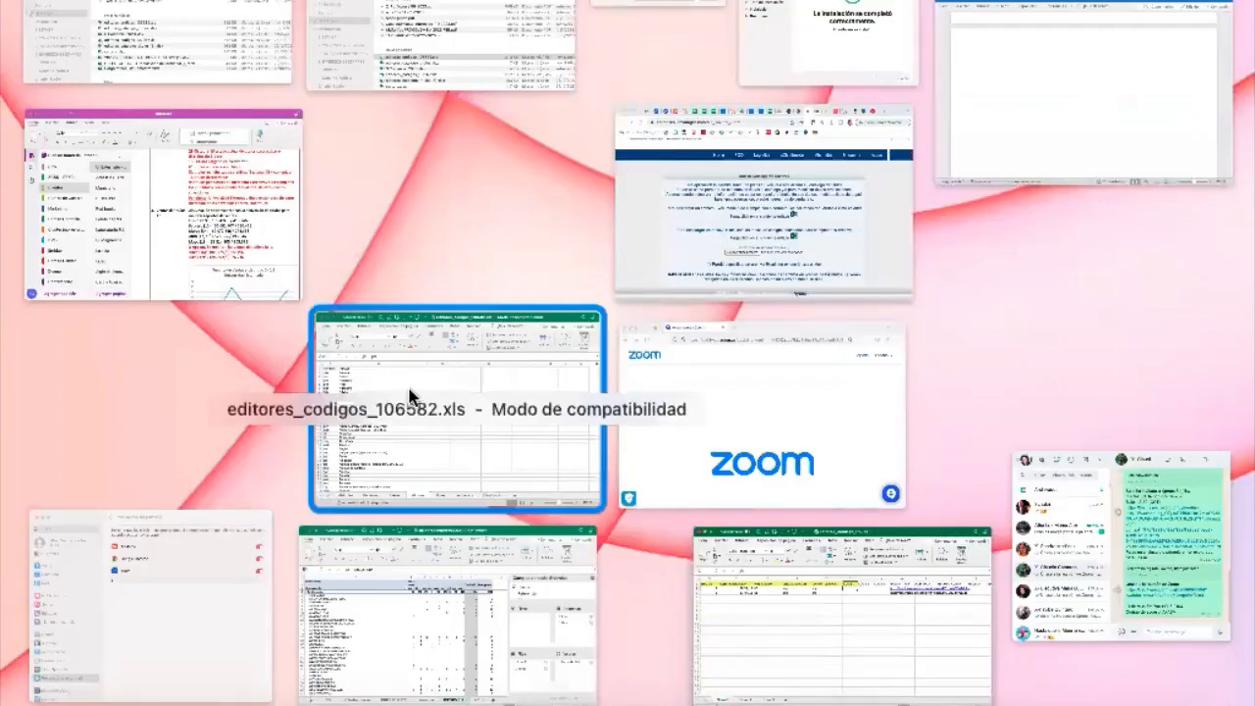
click(412, 400)
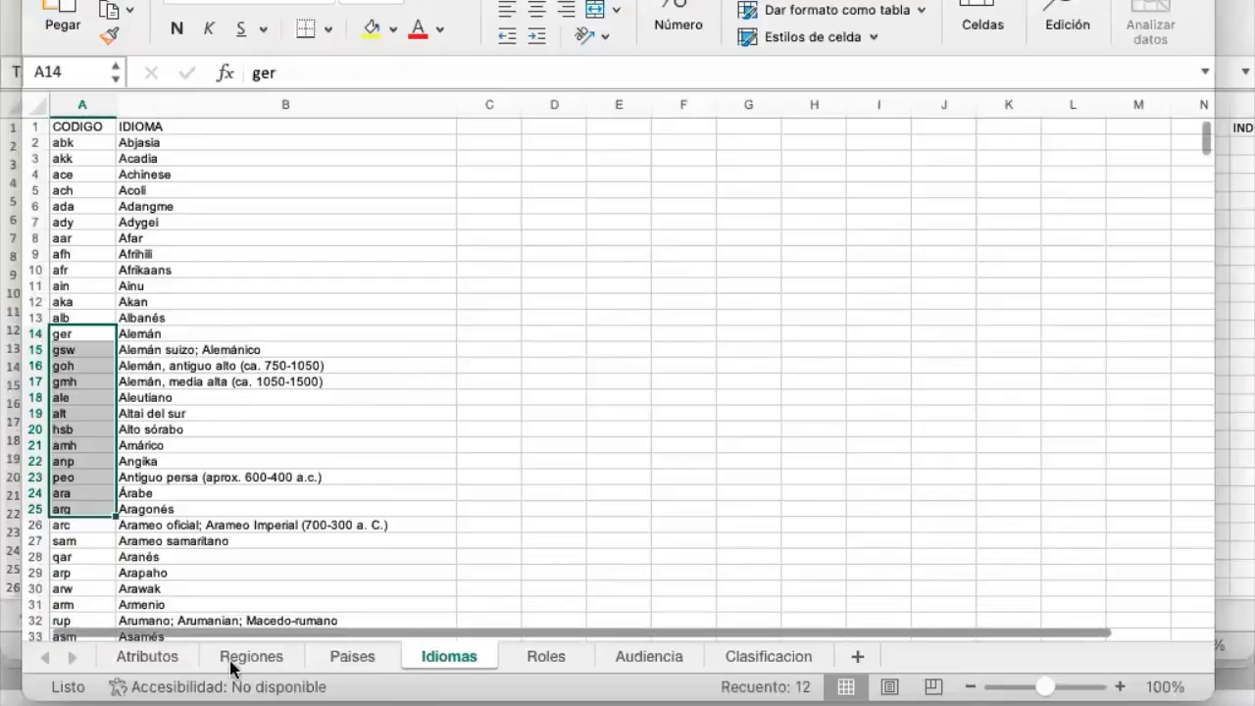
click(762, 659)
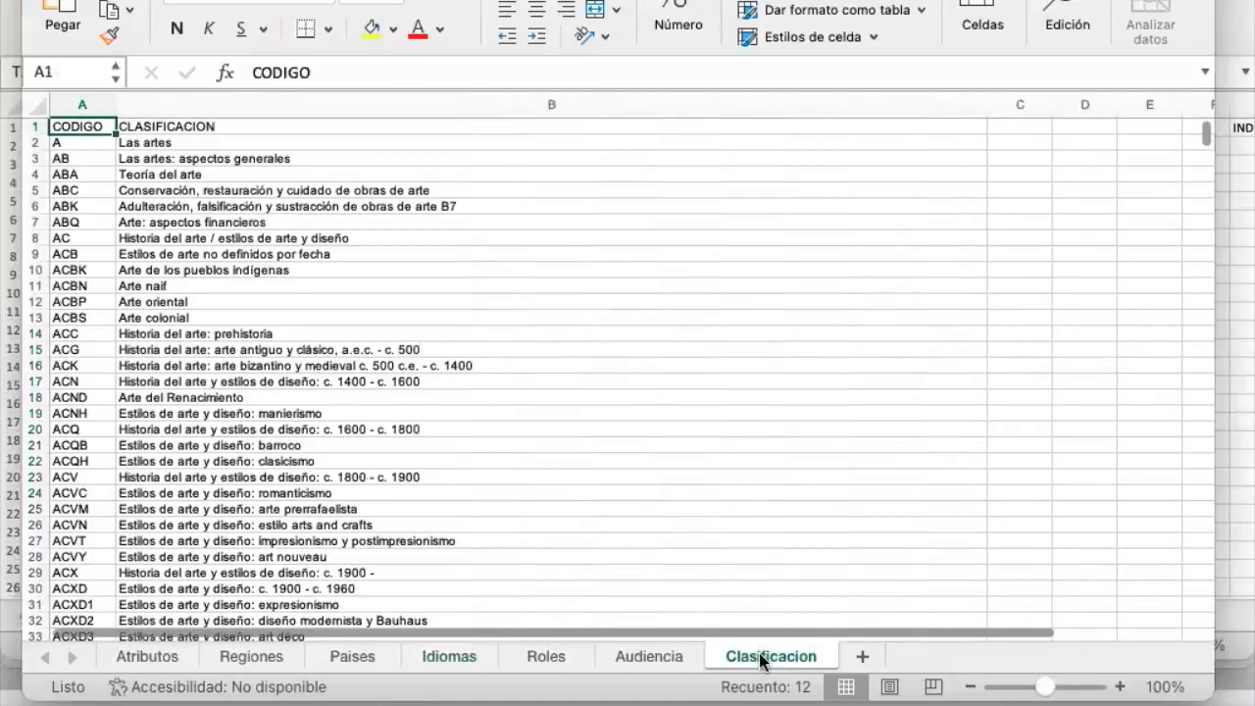
drag(290, 190, 289, 526)
click(289, 526)
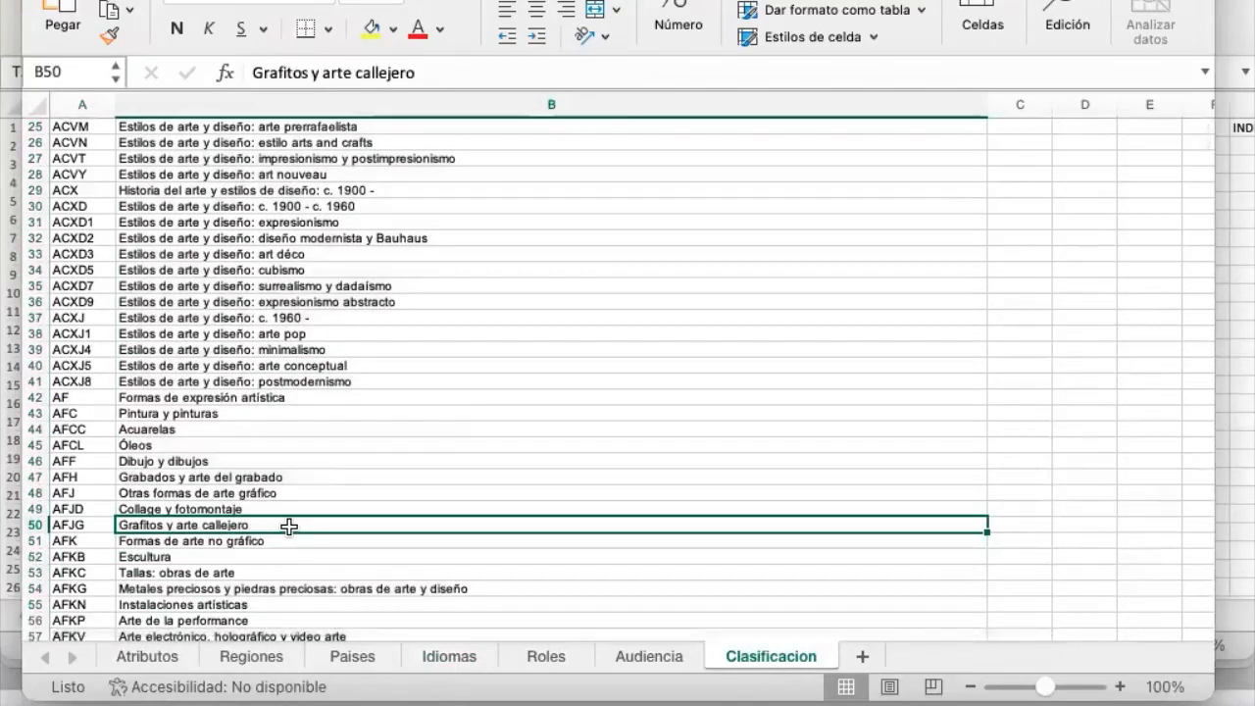
key(Left)
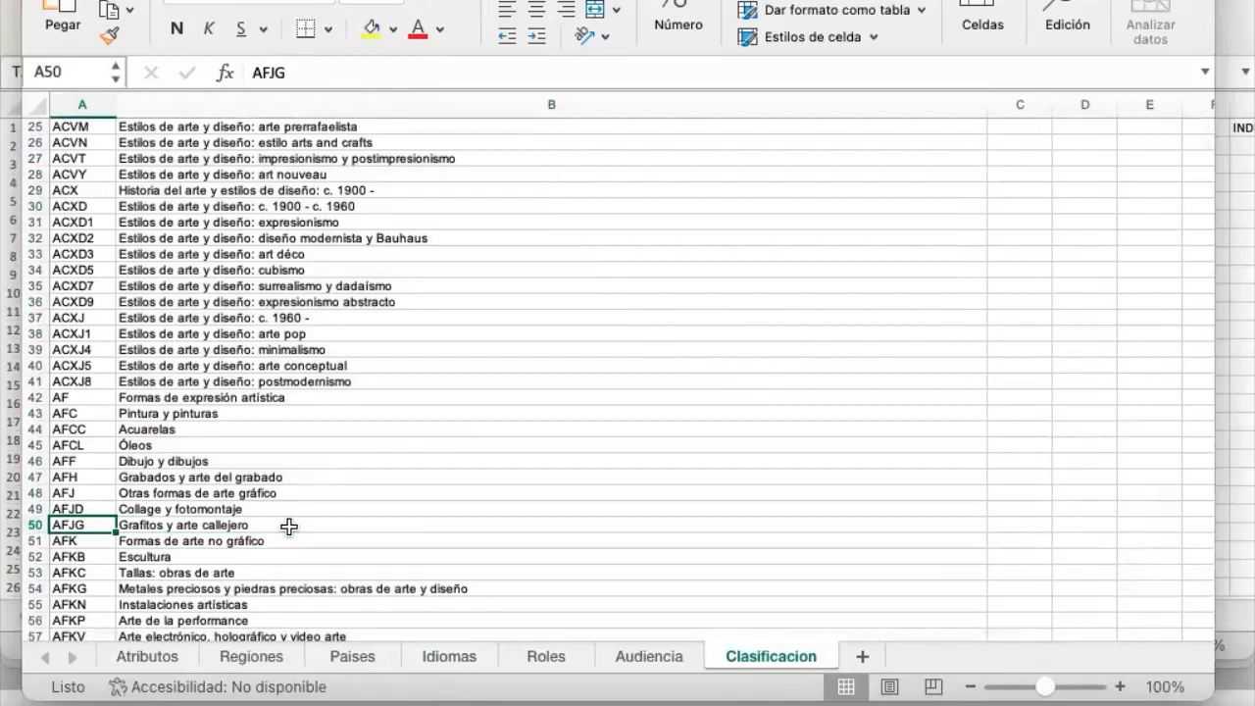
Examine the neighbouring art classification codes and descriptions, such as Dibujo y dibujos, then return to the catalogue template.
key(Up)
key(Up)
key(Up)
key(Up)
key(Up)
key(Up)
key(Up)
key(Up)
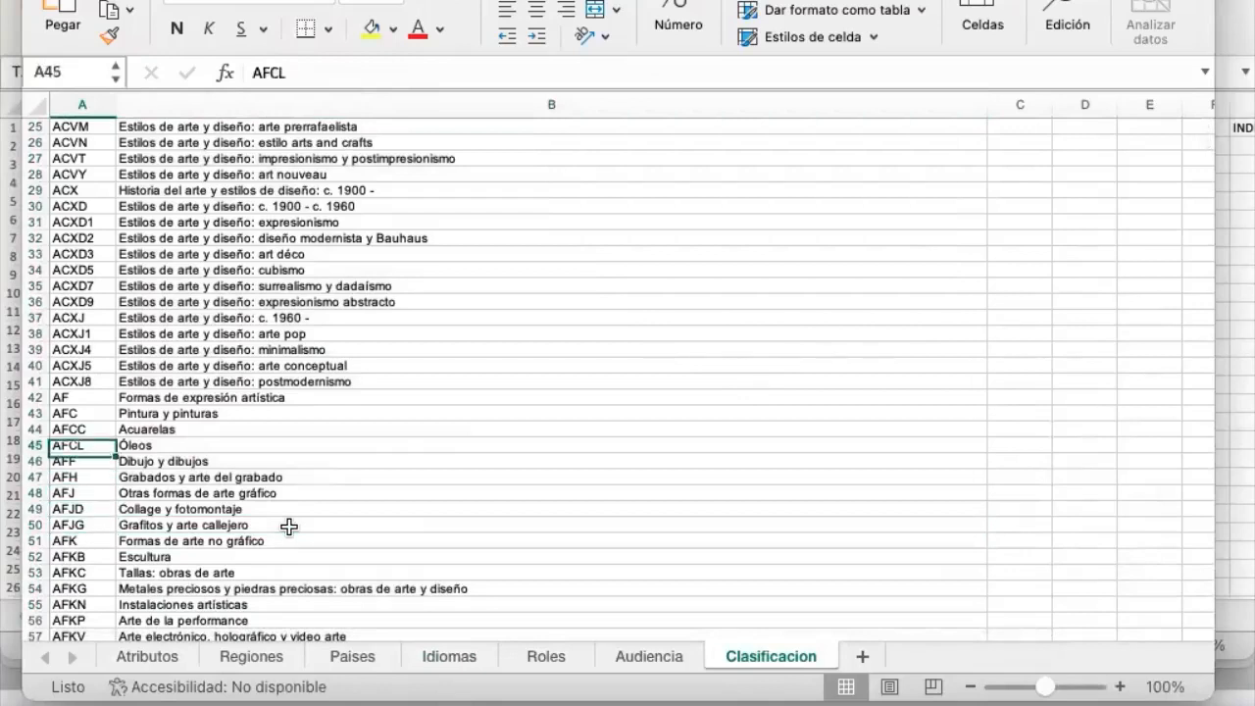
drag(76, 352, 75, 523)
click(164, 460)
key(Down)
key(Down)
key(Right)
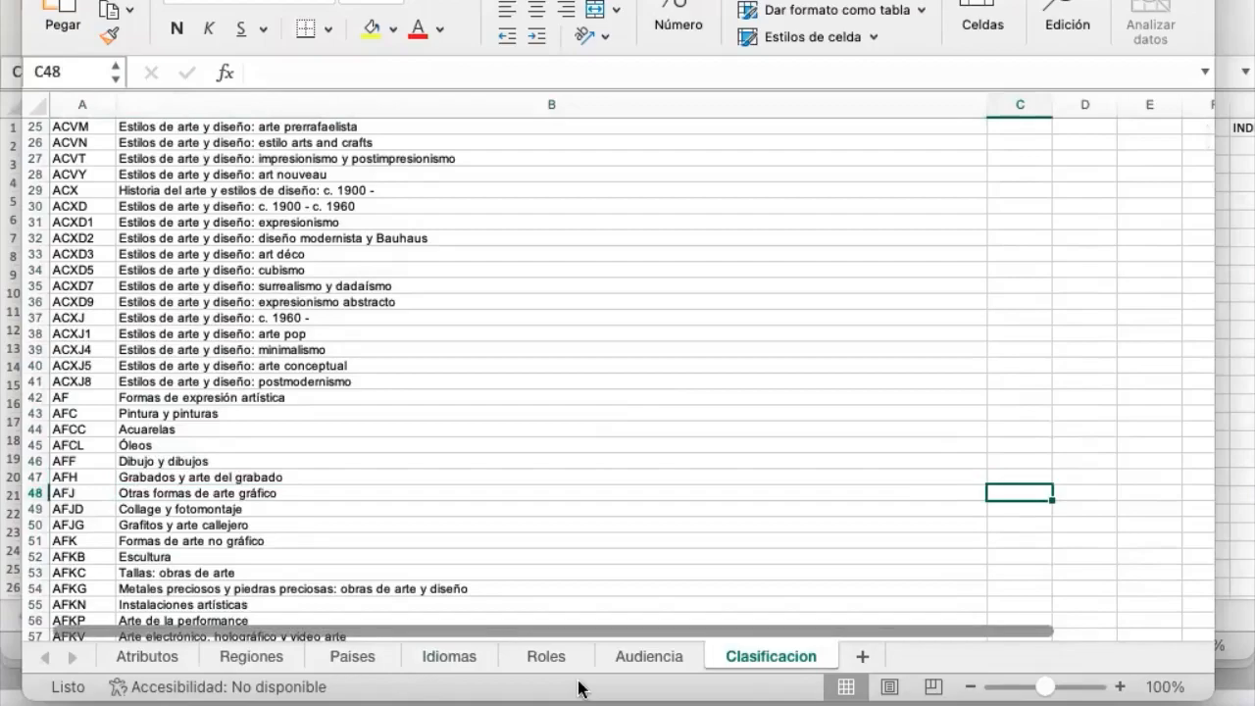
key(ctrl+Up)
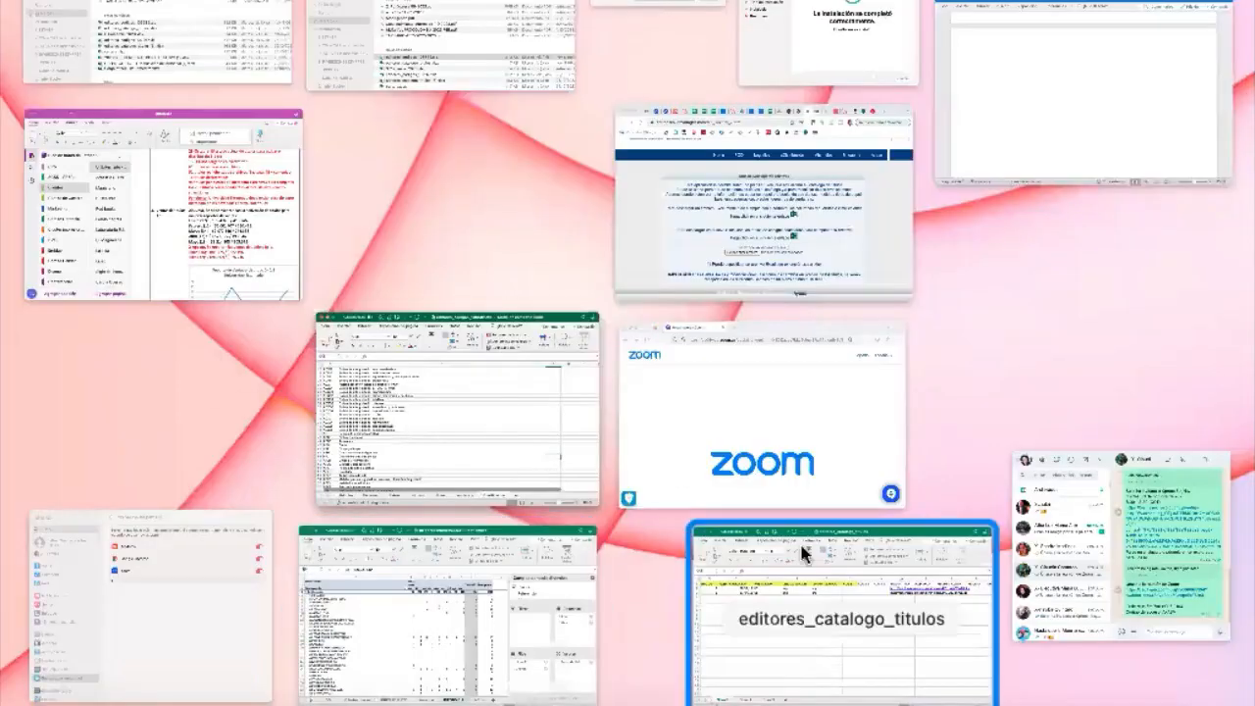
click(833, 662)
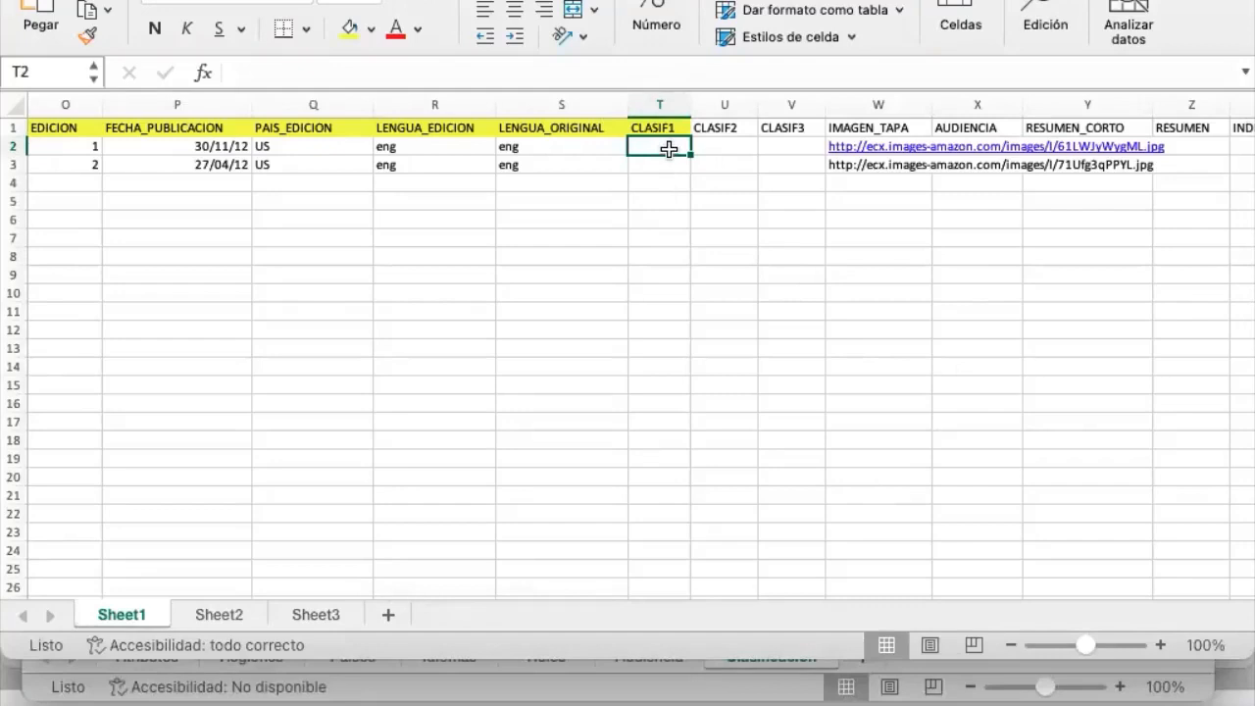
Check the CLASIF2, CLASIF3 and IMAGEN_TAPA columns and fill the AUDIENCIA header cell with yellow.
click(732, 144)
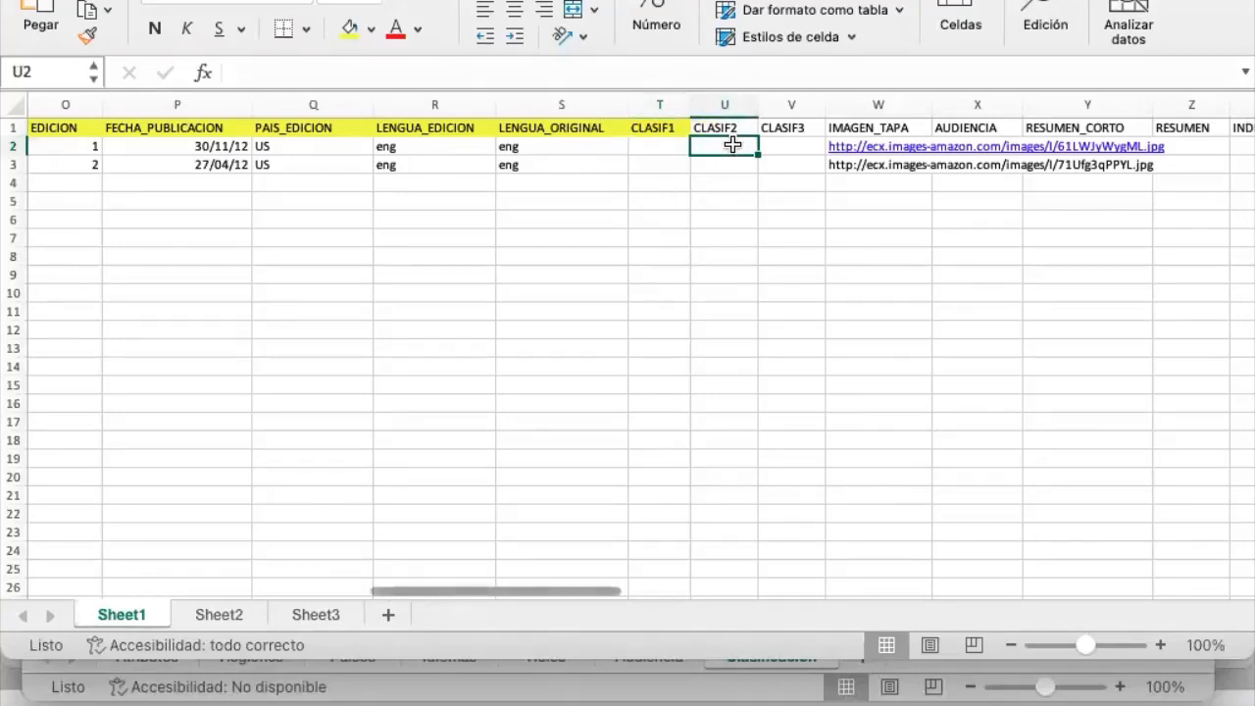
click(791, 147)
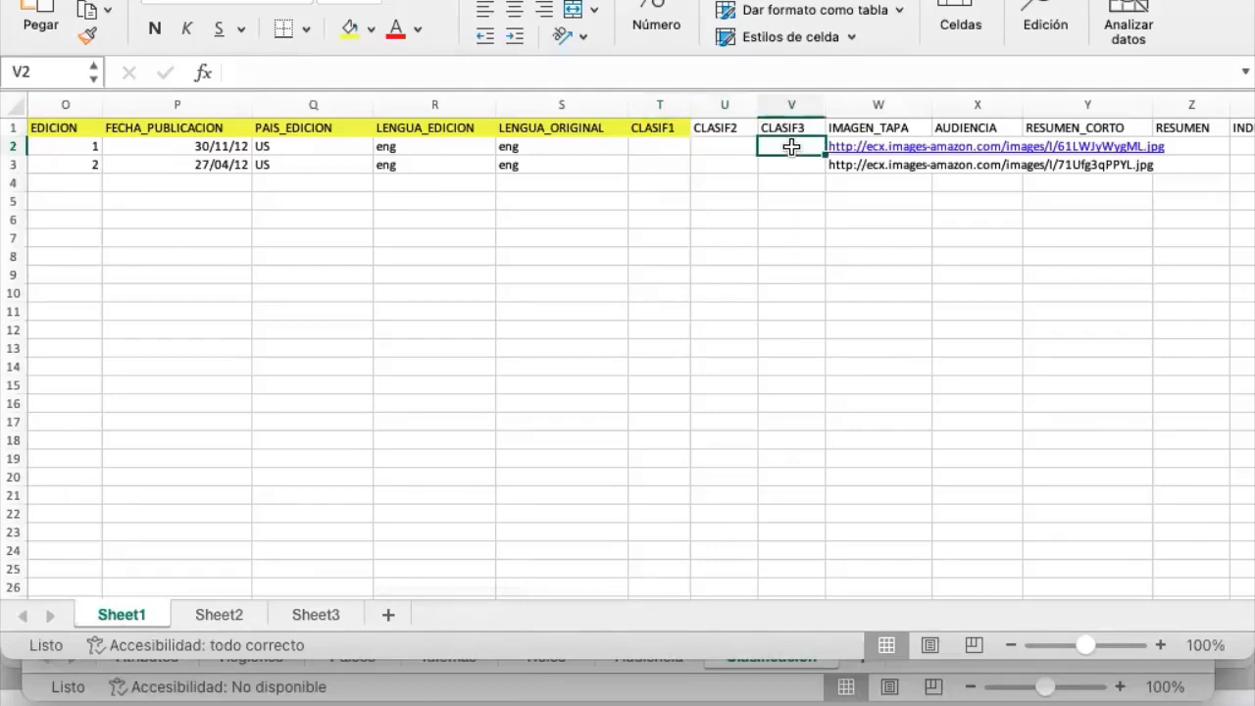
click(881, 127)
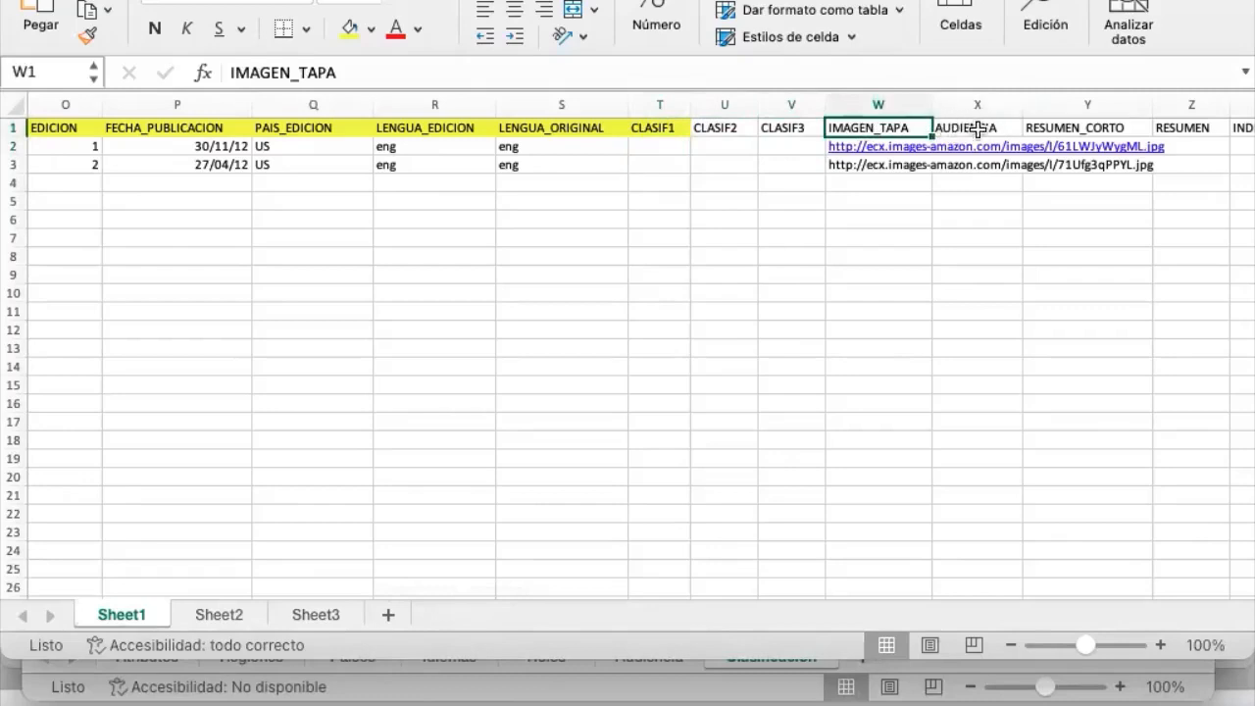
click(973, 129)
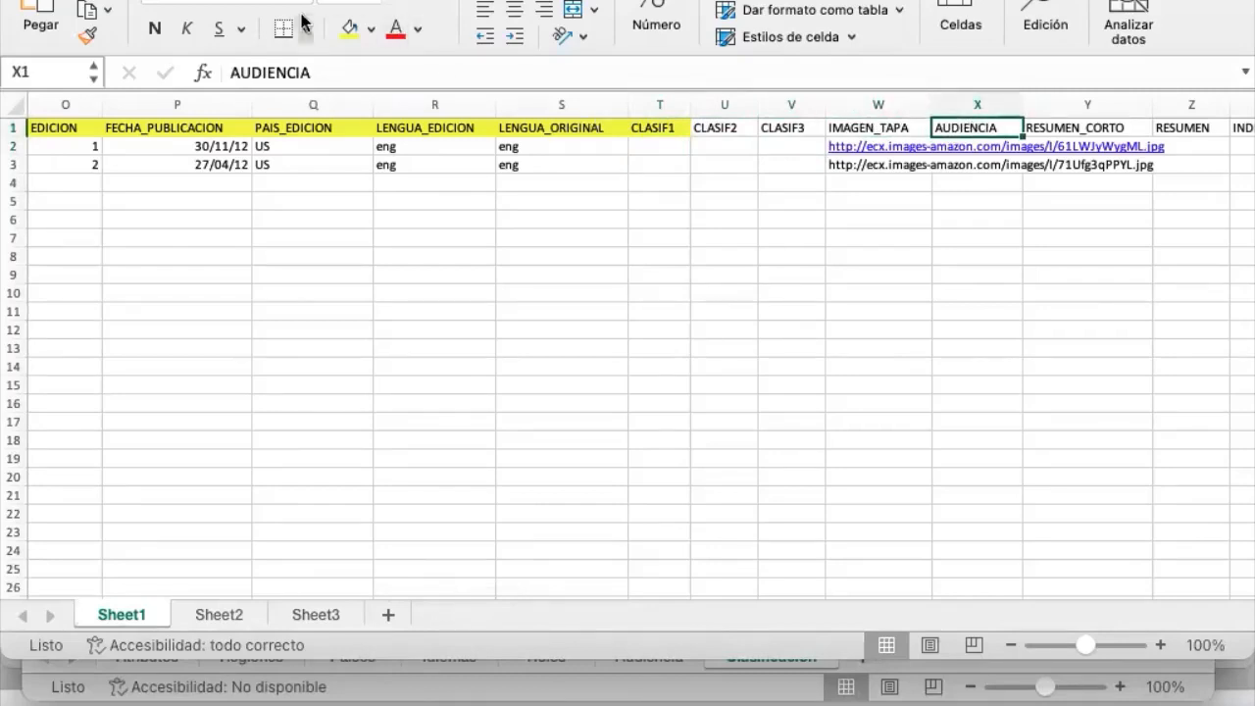
click(347, 31)
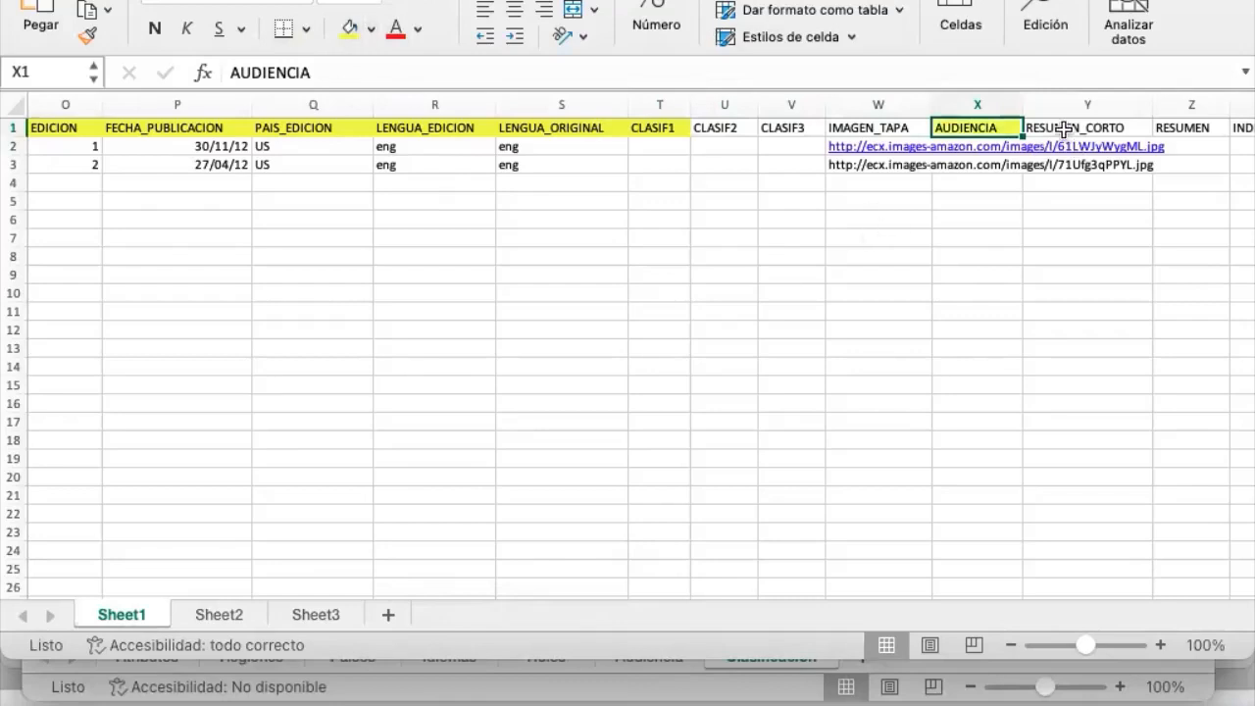
Look up the audience codes and their descriptions on the Audiencia sheet of the editores_codigos workbook, and return to the catalogue template.
scroll(647, 515, down, 1)
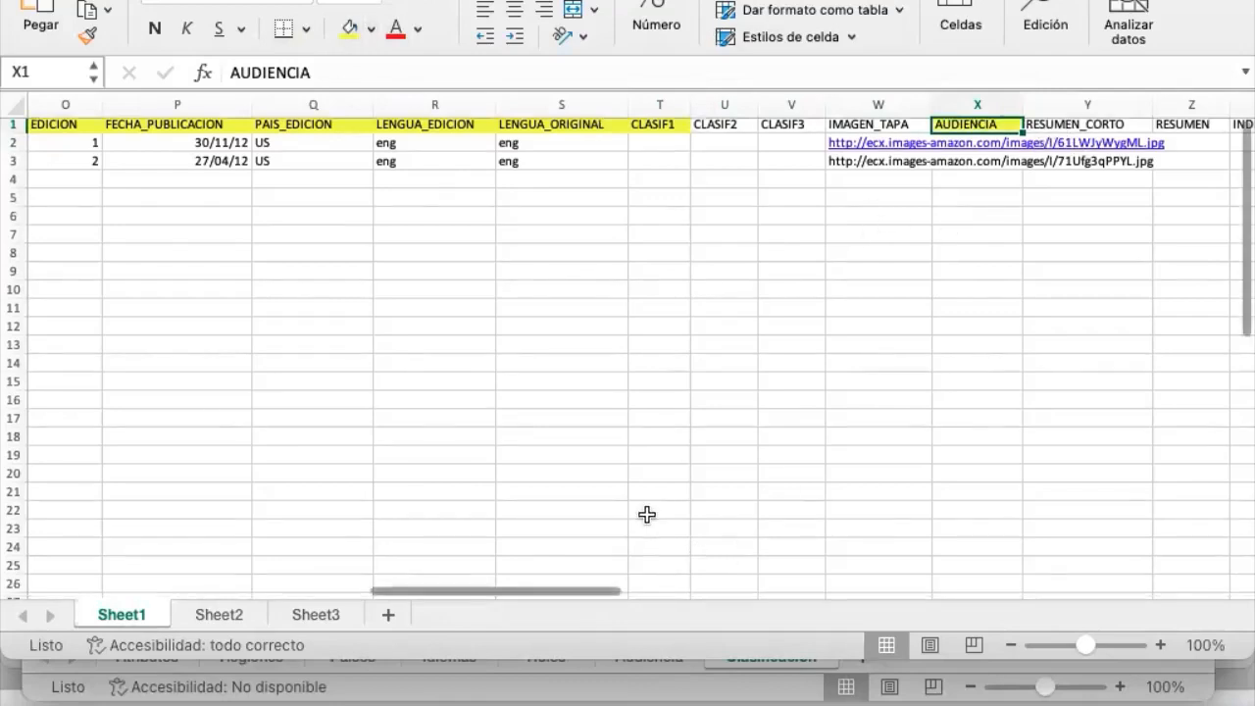
key(ctrl+Up)
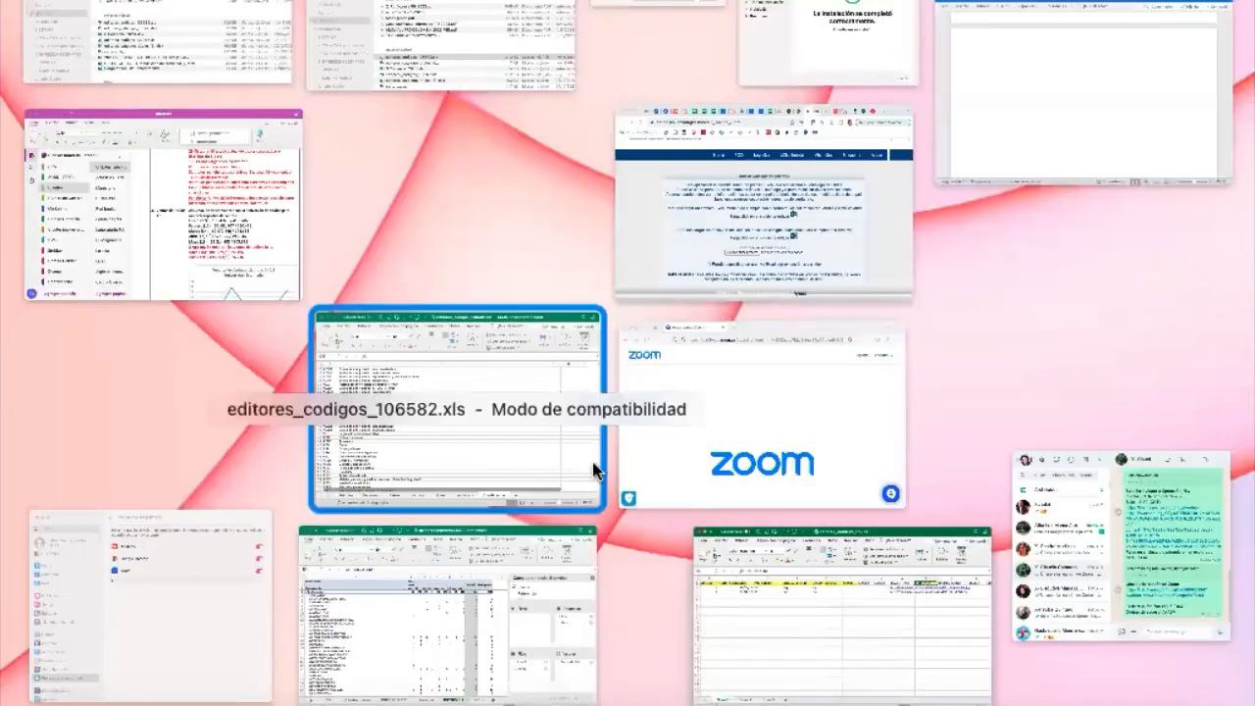
click(490, 457)
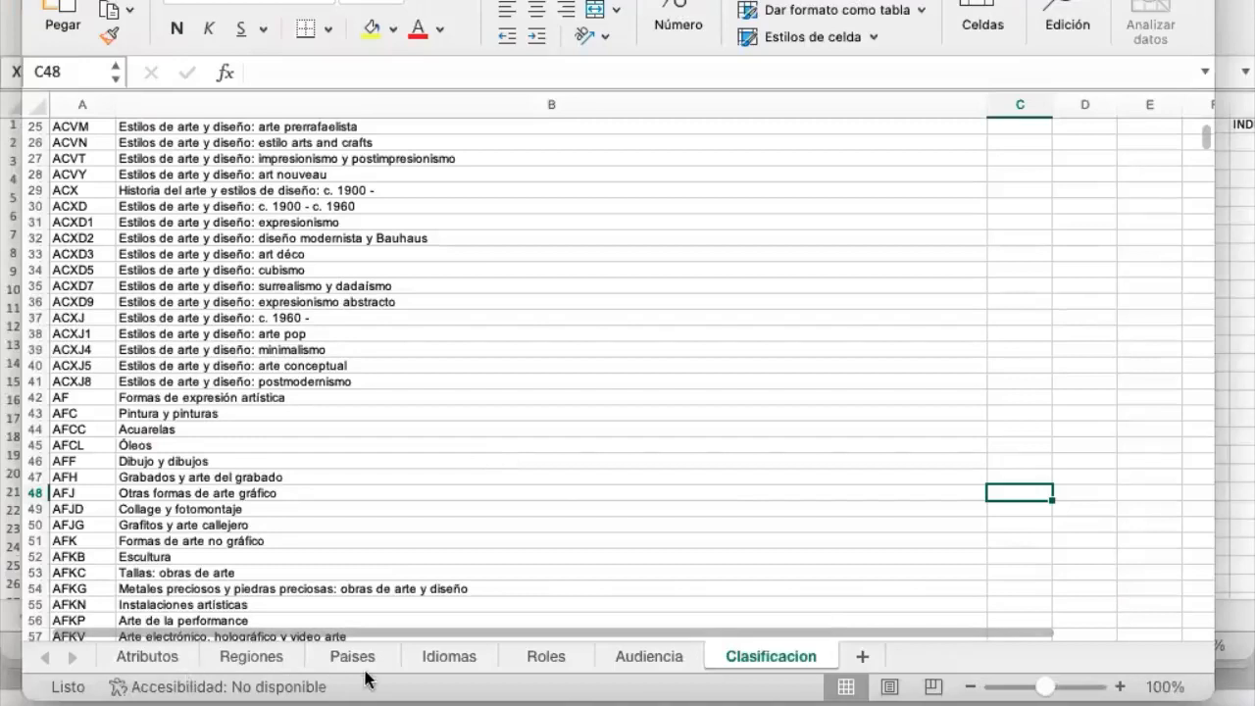
click(670, 666)
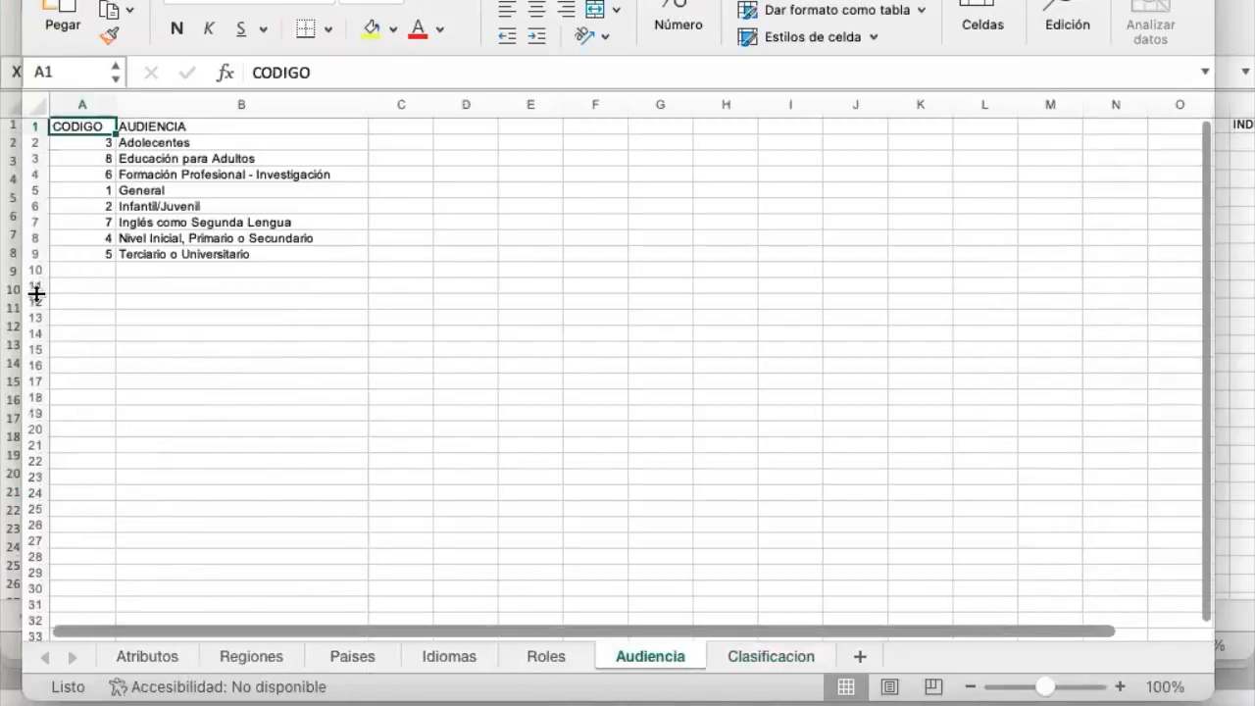
drag(137, 144, 145, 253)
drag(86, 147, 98, 253)
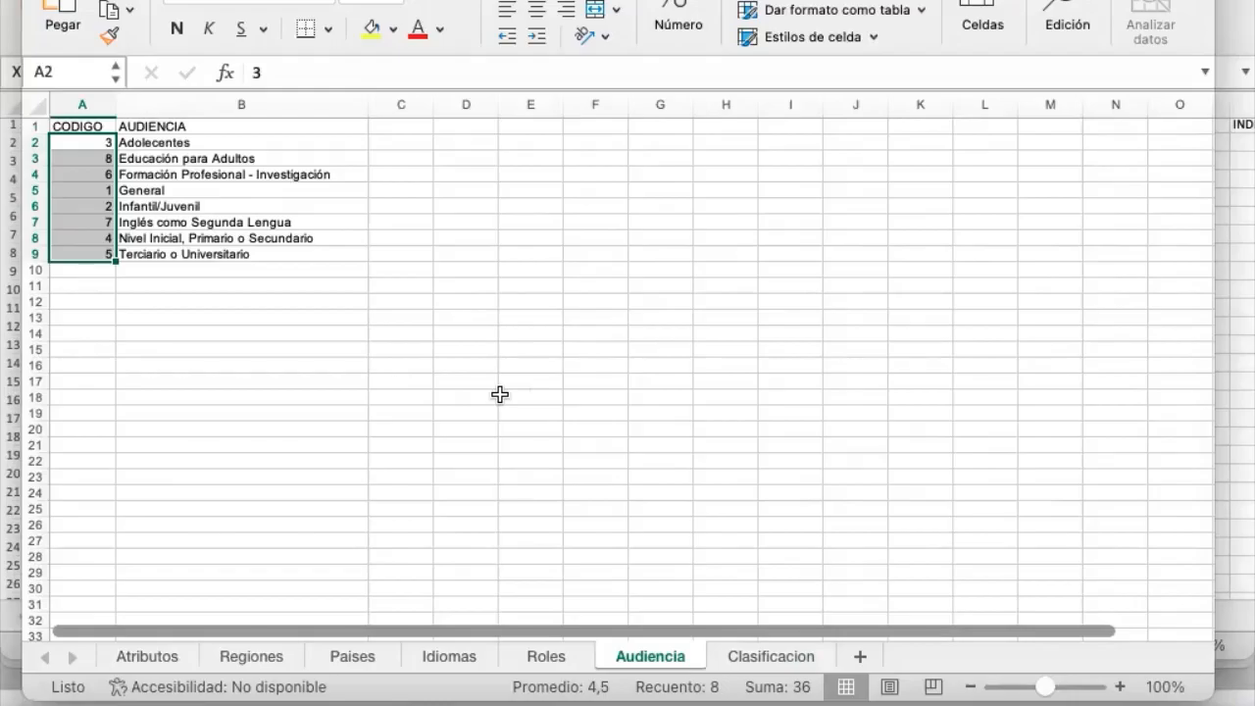
key(ctrl+Up)
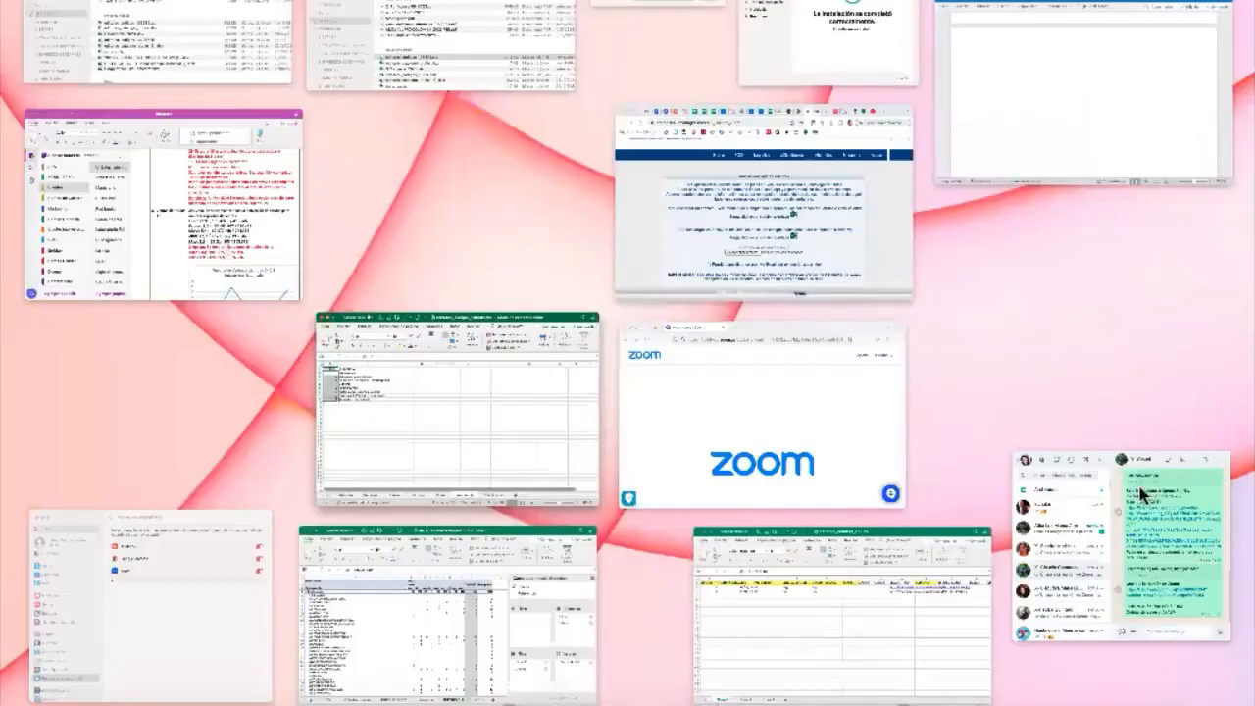
click(876, 664)
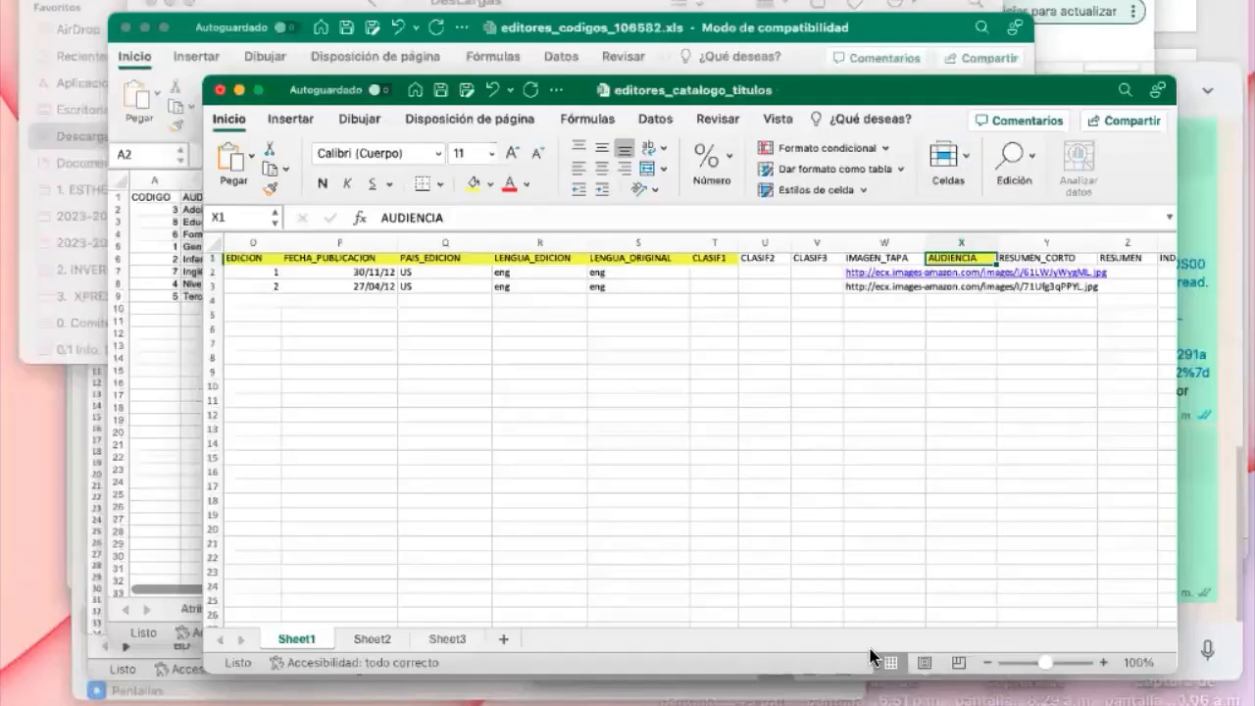
Fill the RESUMEN_CORTO and RESUMEN header cells with yellow.
click(1084, 124)
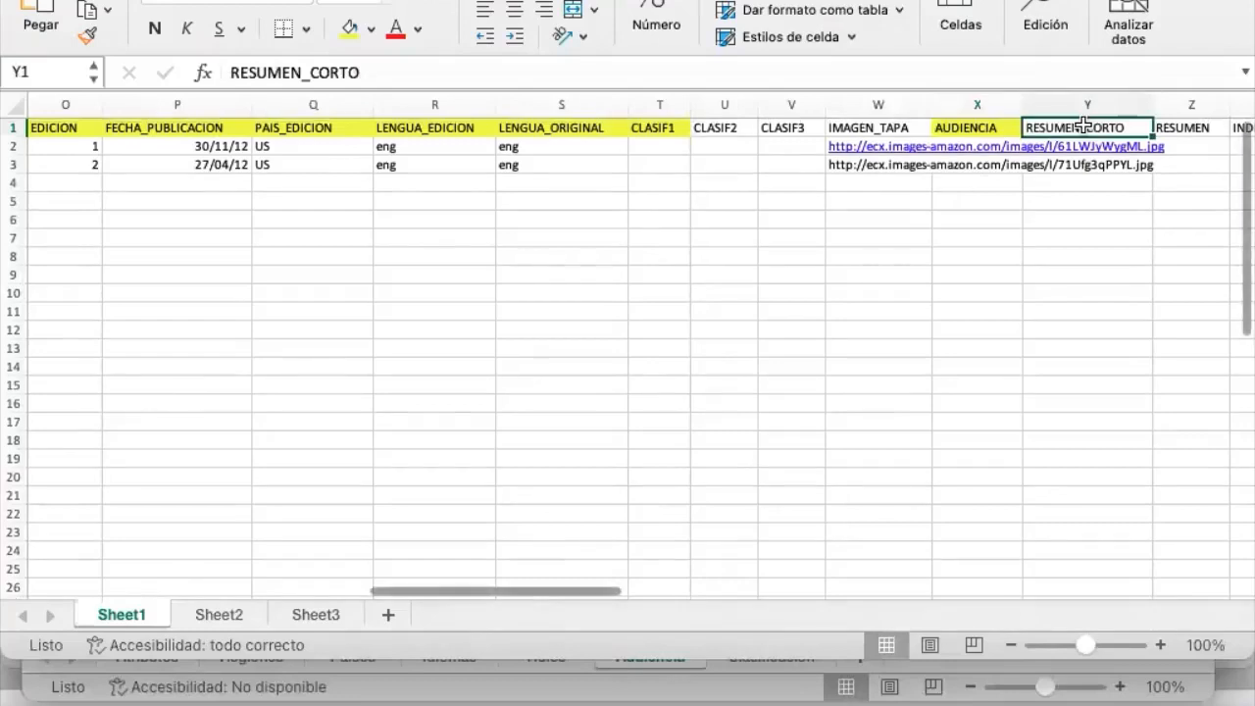
key(Right)
key(Right)
key(Right)
key(Right)
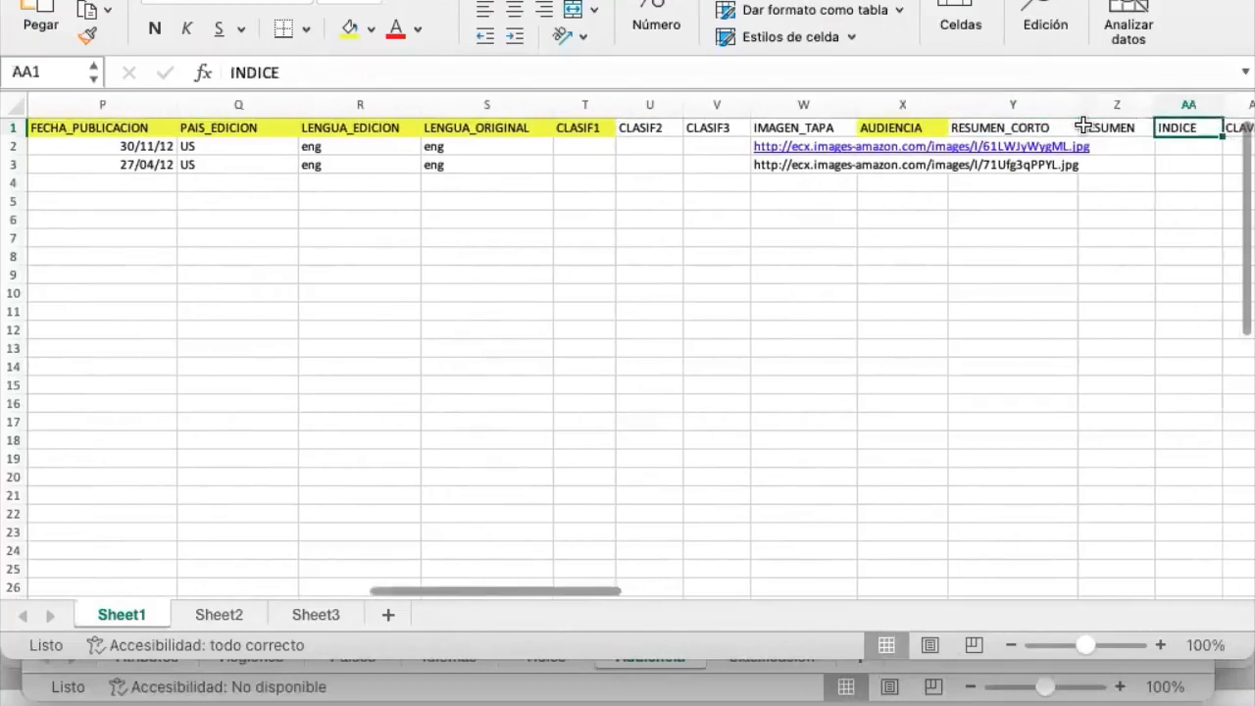
click(899, 128)
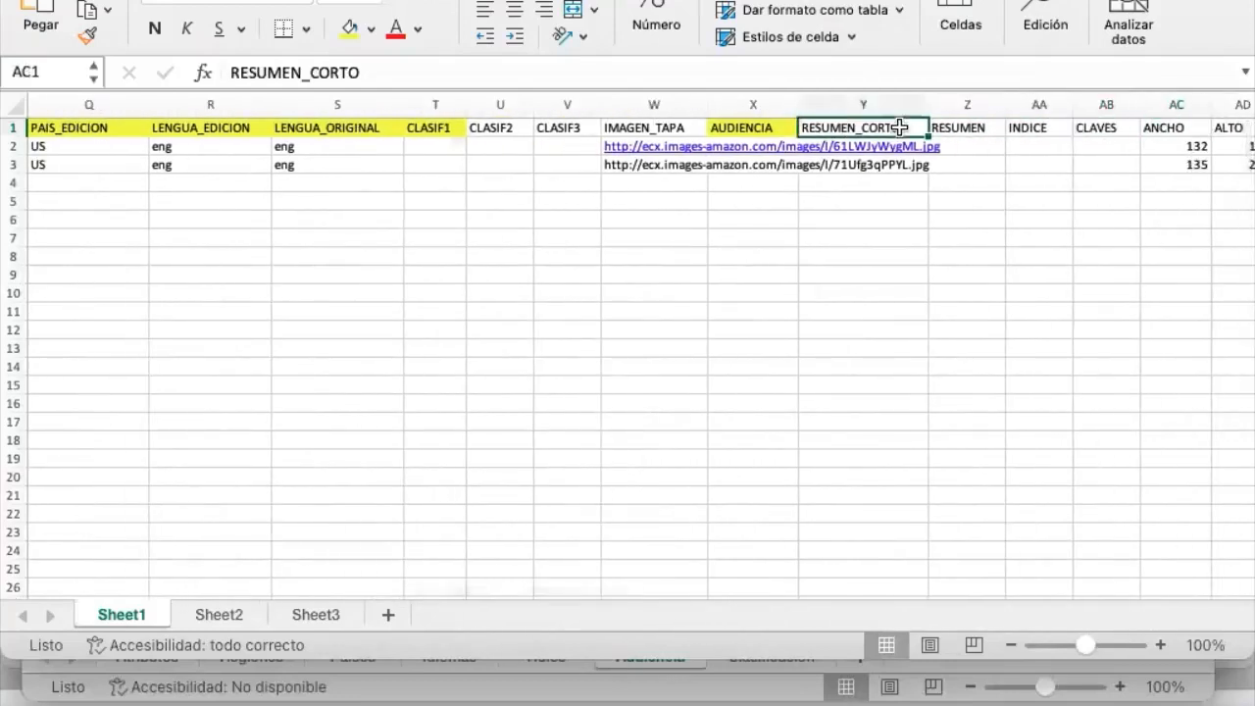
click(350, 29)
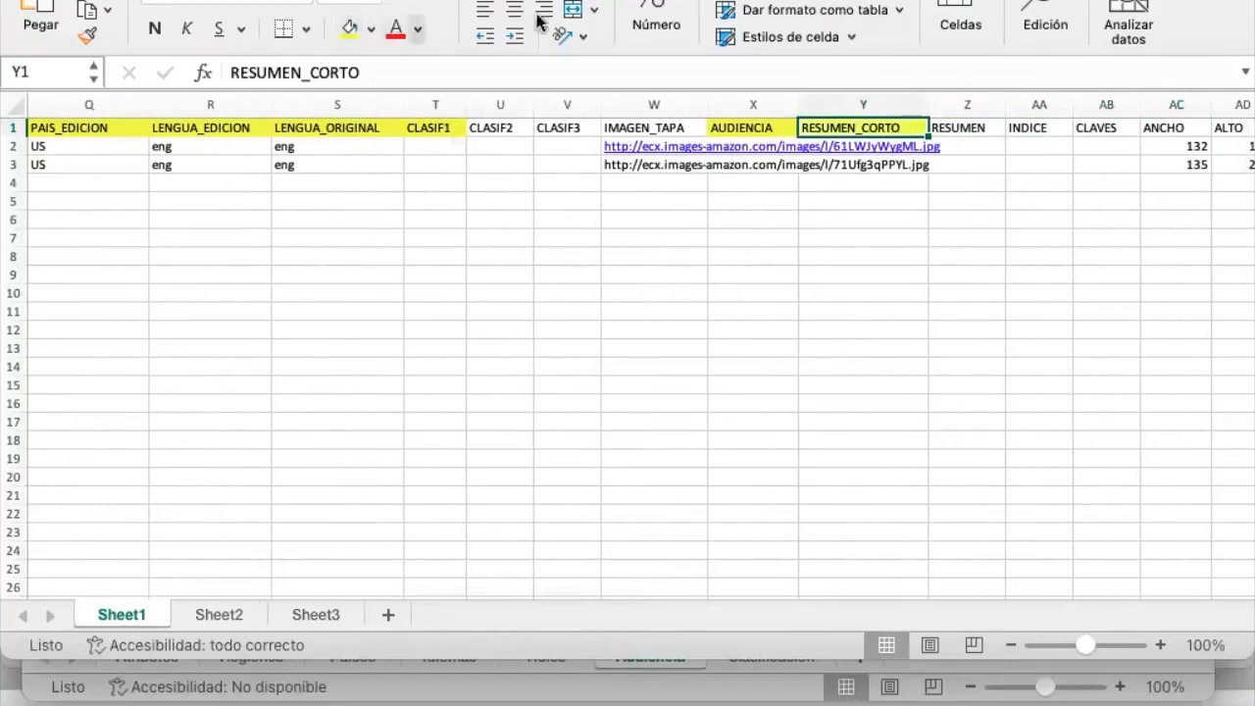
click(953, 129)
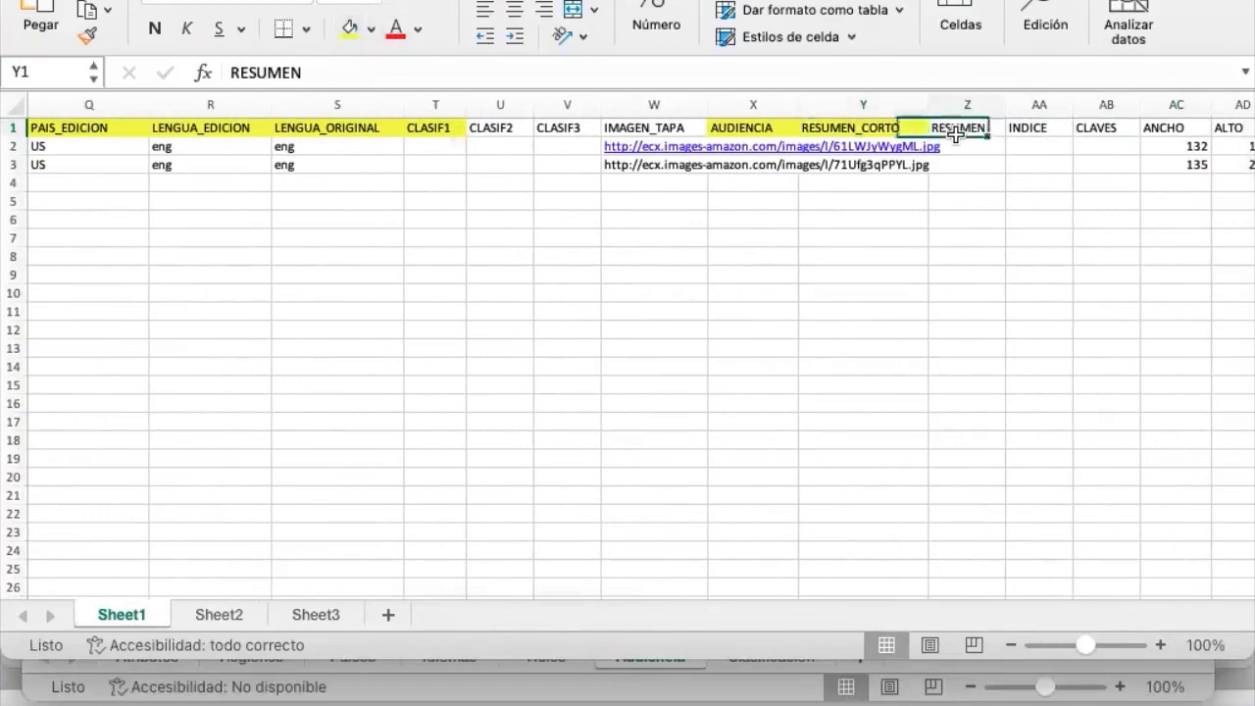
click(350, 29)
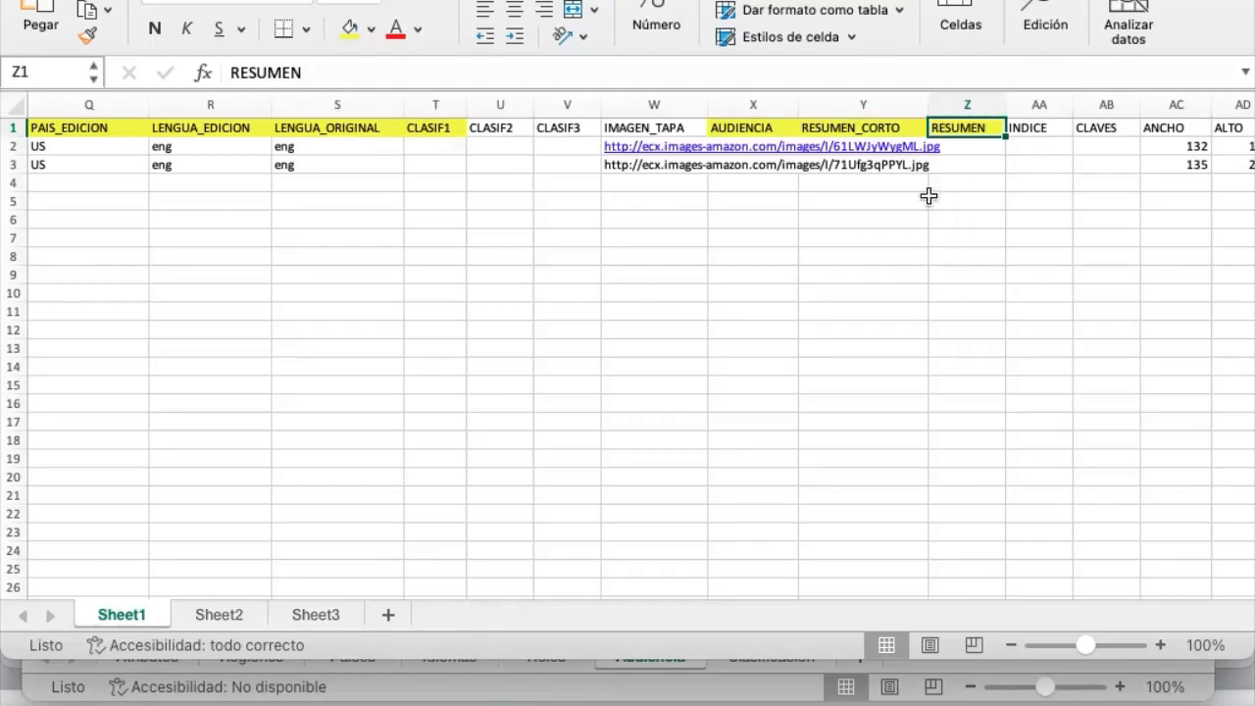
Review the headers from INDICE through PAGINAS_COLOR and fill the CLAVES header cell with yellow.
key(Right)
key(Right)
key(Right)
key(Right)
key(Right)
key(Right)
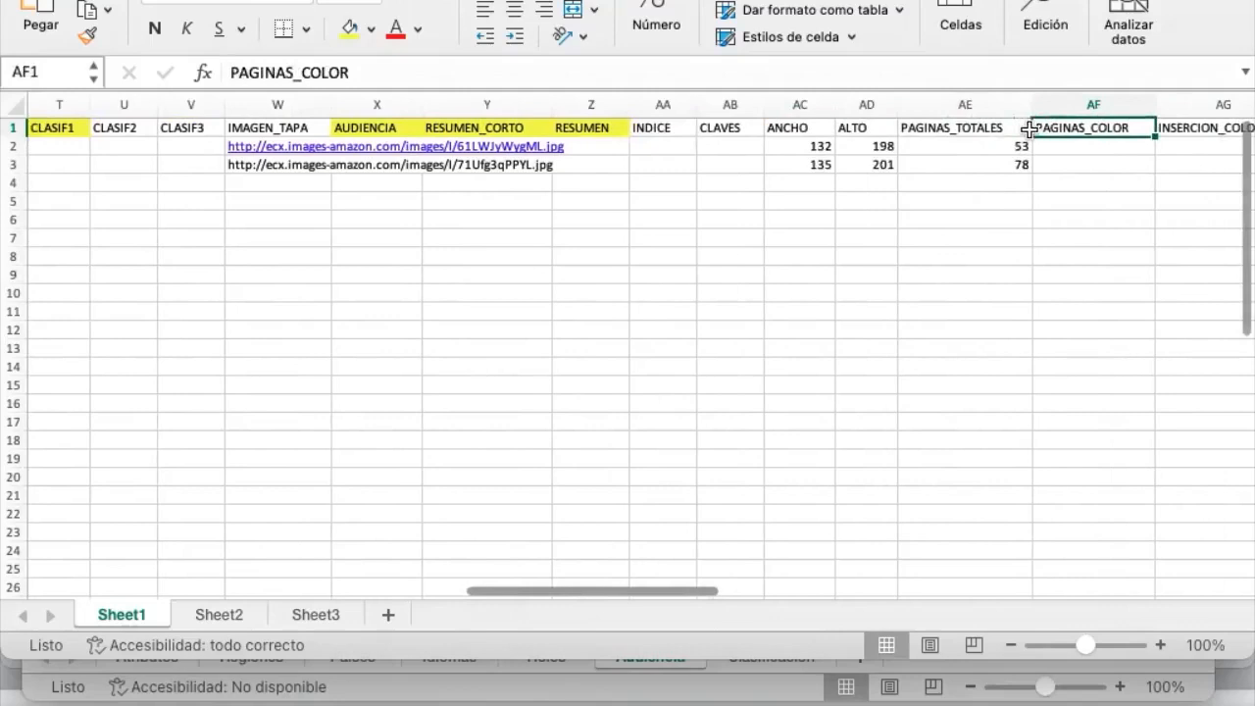
click(665, 127)
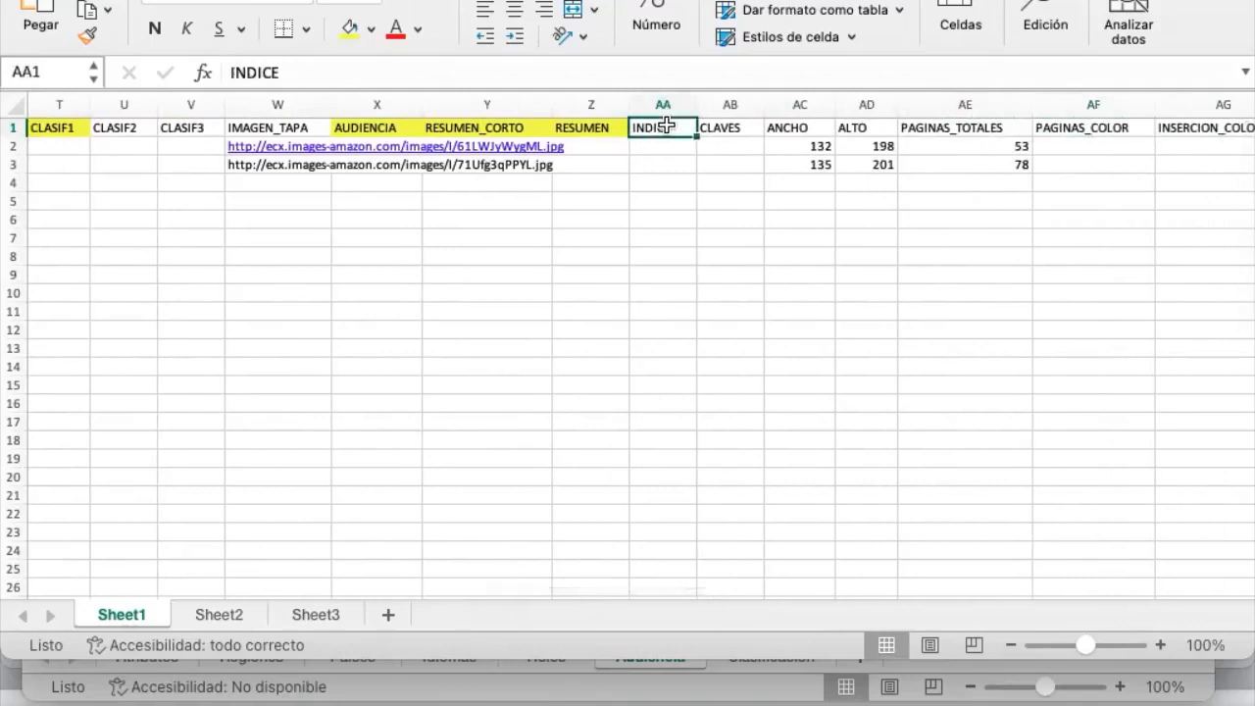
click(729, 127)
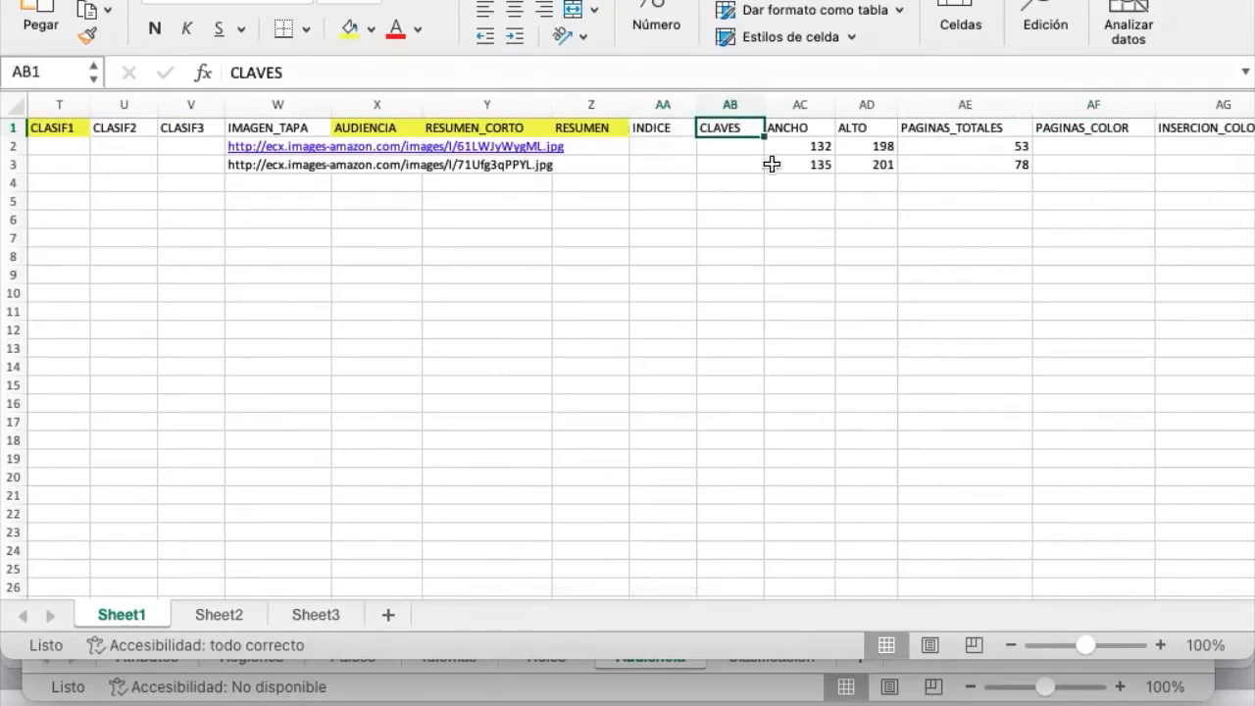
click(350, 31)
Review the headers up to TIPO_PAPEL_COLOR and fill the ANCHO and ALTO header cells with yellow.
key(Right)
key(Right)
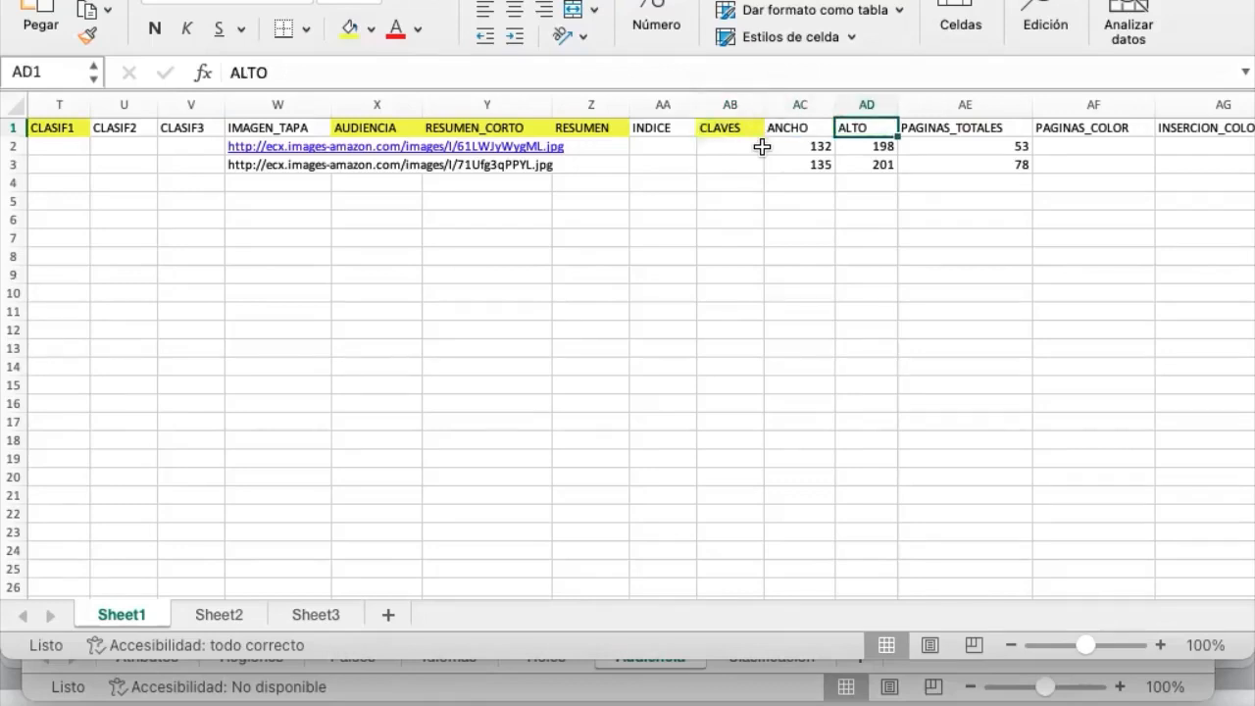
key(Right)
key(Right)
key(Right)
key(Right)
key(Right)
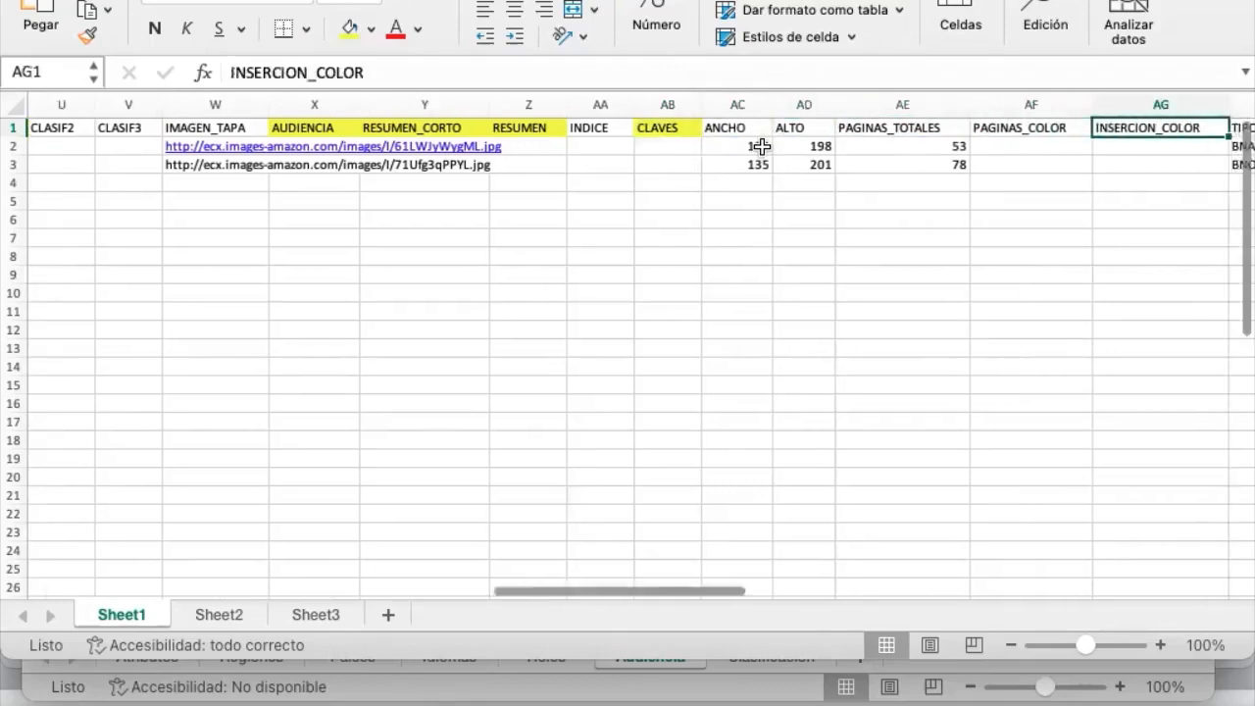
click(406, 127)
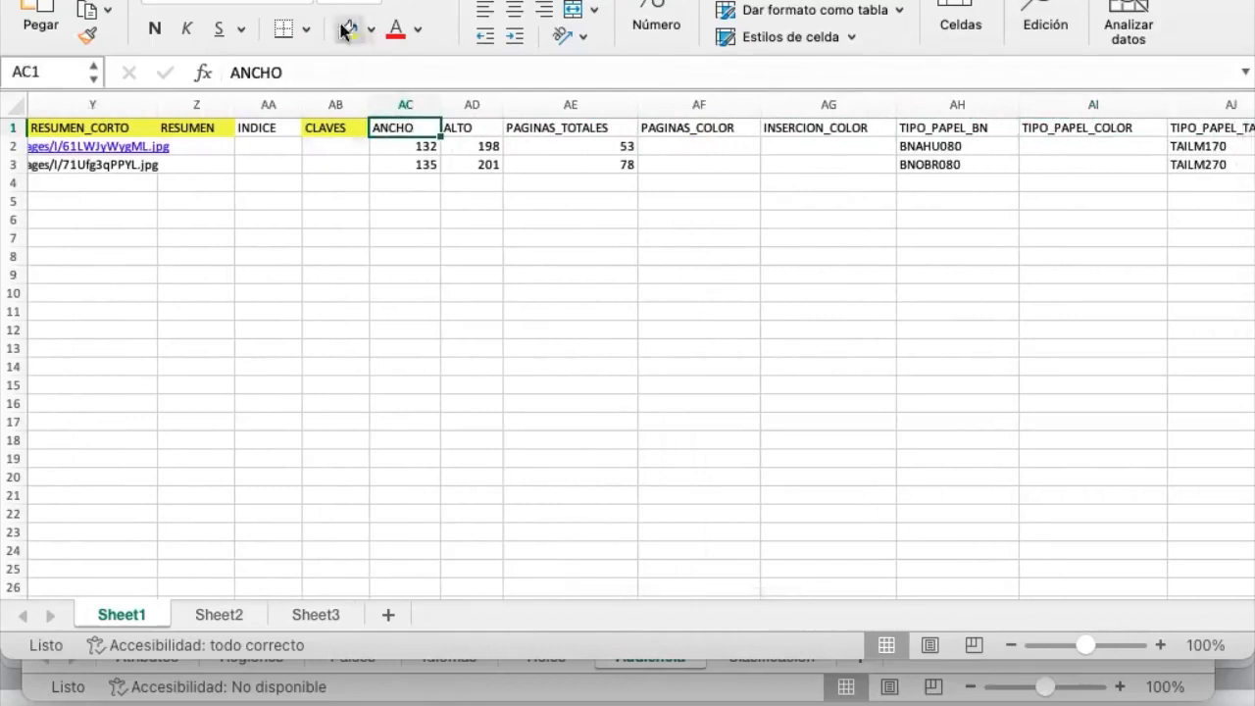
click(470, 127)
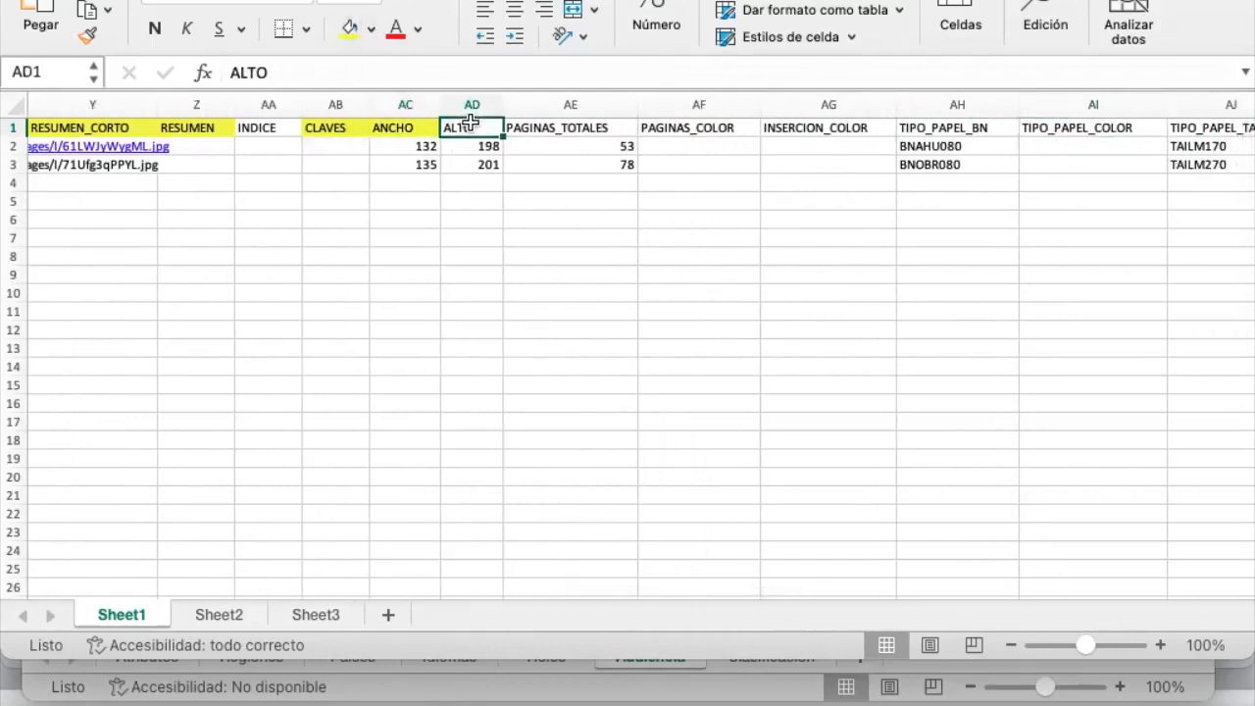
click(348, 30)
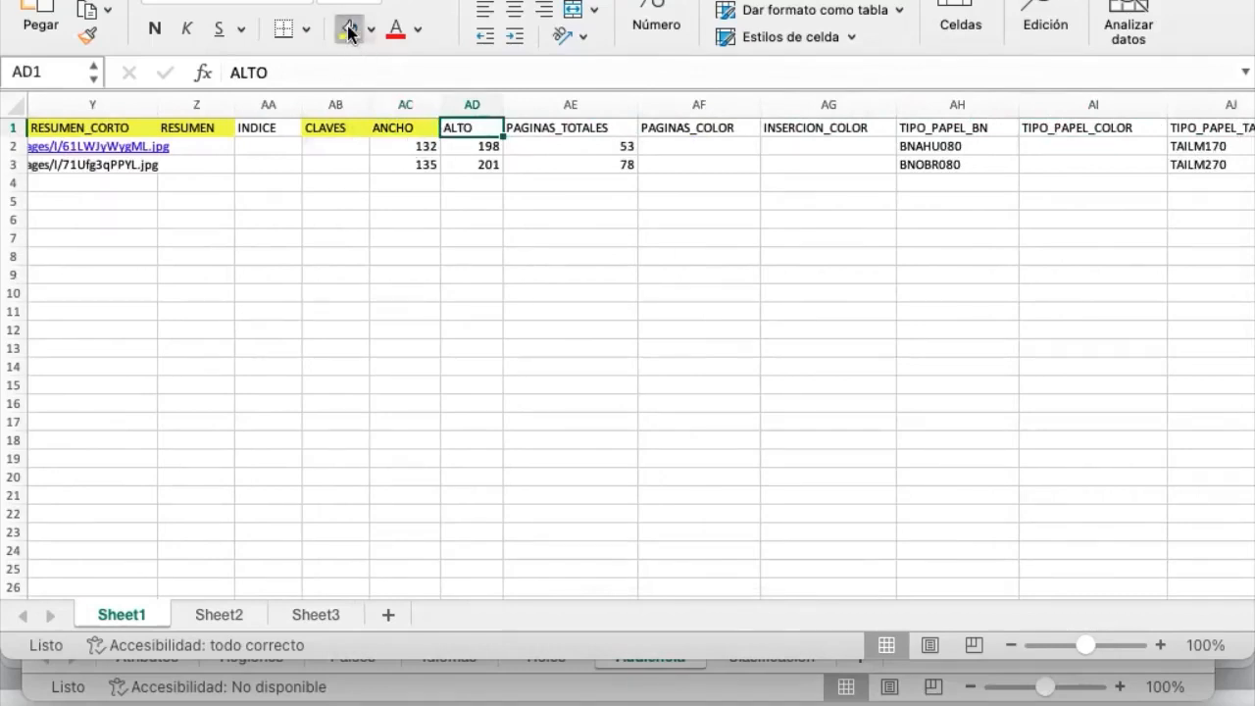
Check the first title's ANCHO value and fill the PAGINAS_TOTALES header cell with yellow.
click(424, 152)
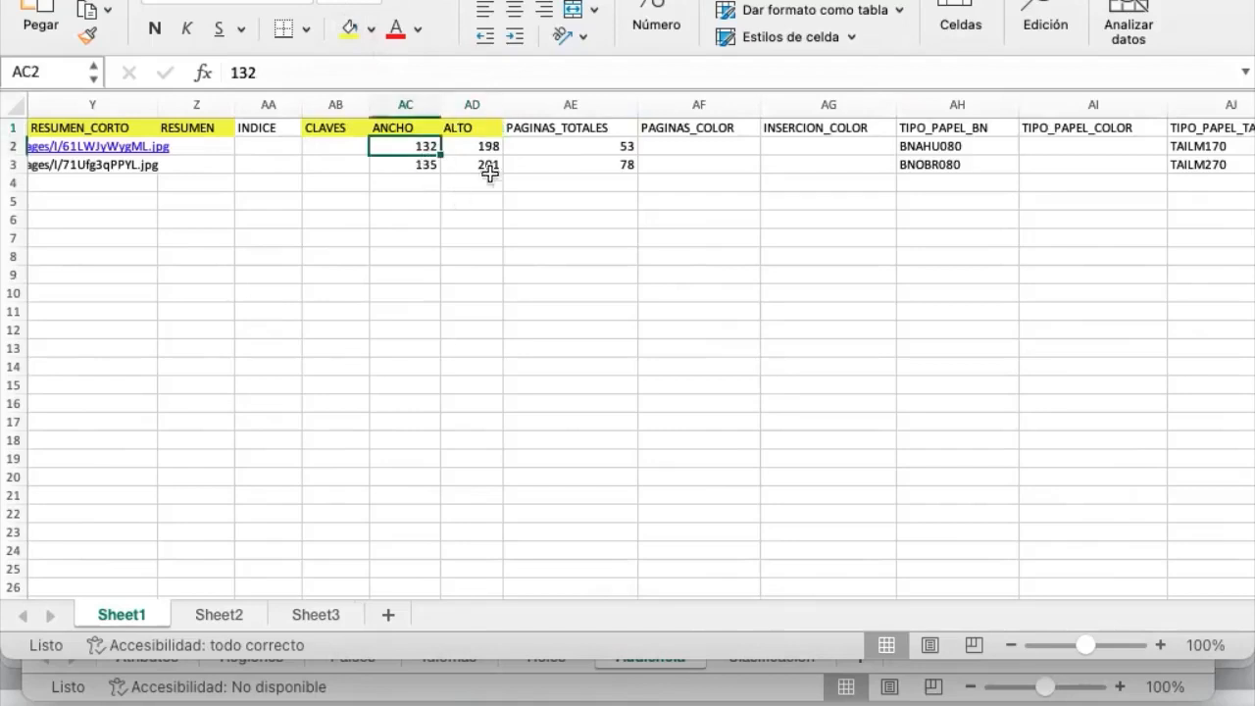
click(598, 130)
click(348, 29)
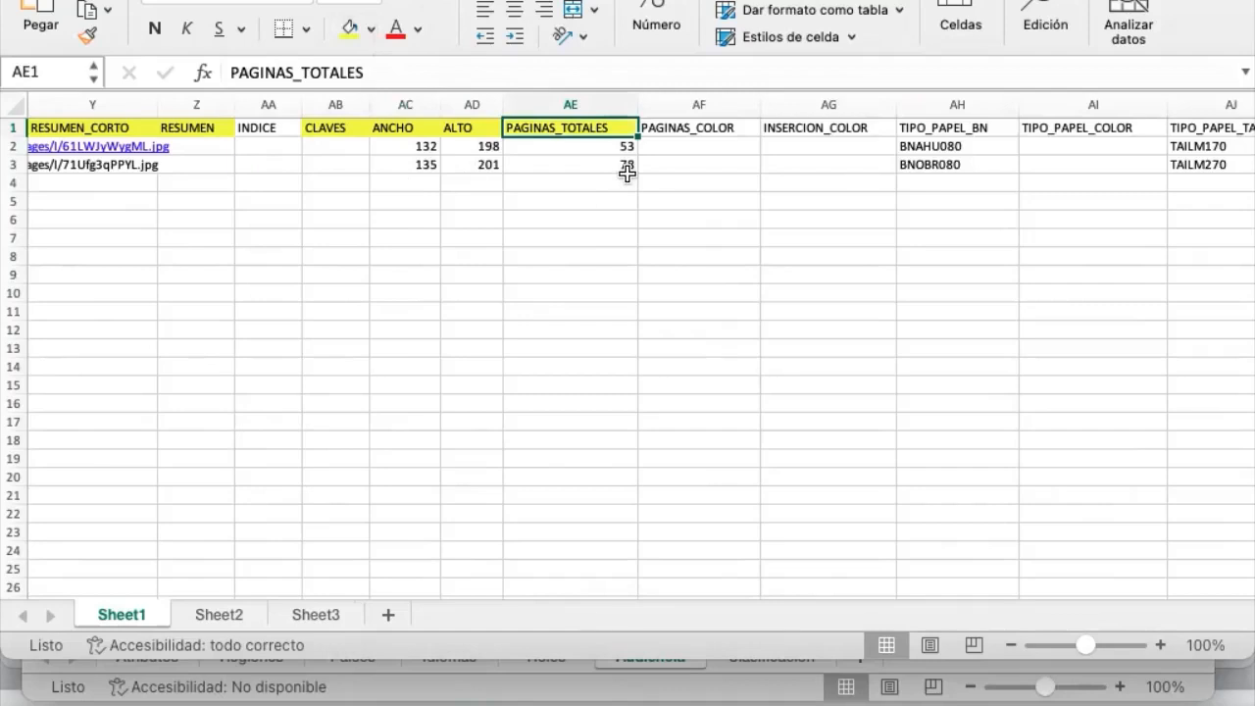
Set the first title's PAGINAS_TOTALES to 100 and its PAGINAS_COLOR to 10.
key(Right)
key(Right)
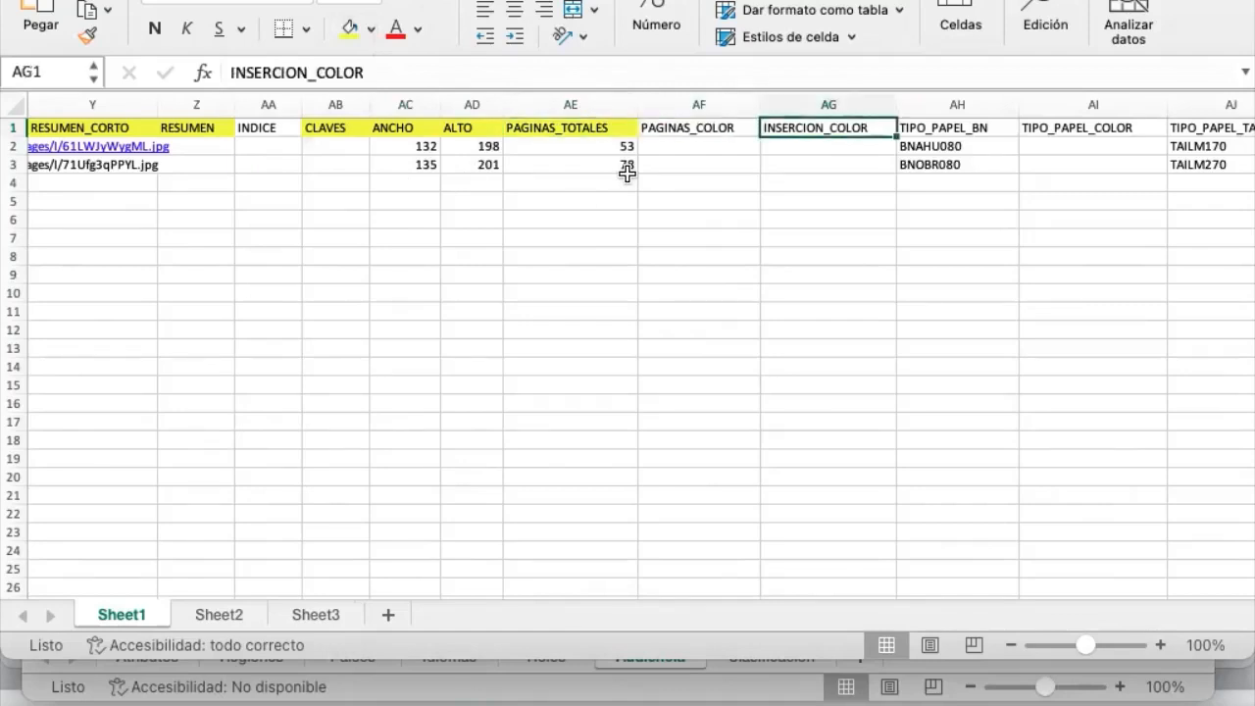
key(Left)
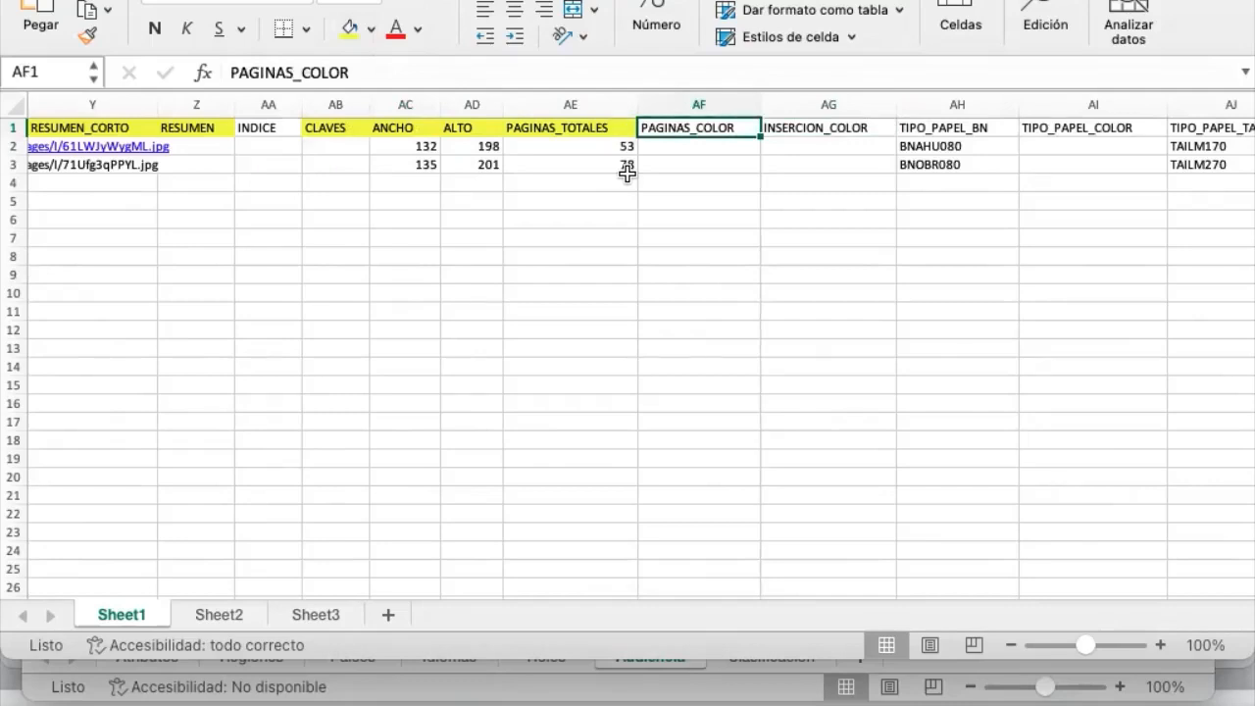
click(727, 154)
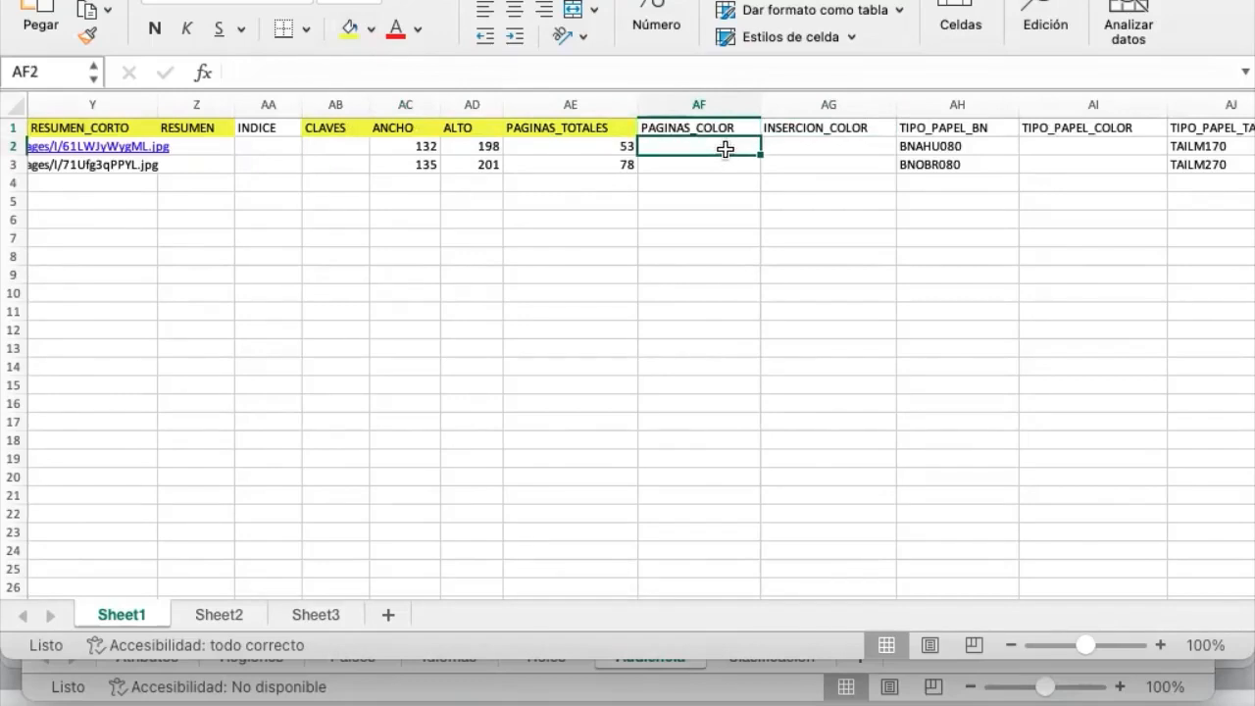
click(612, 146)
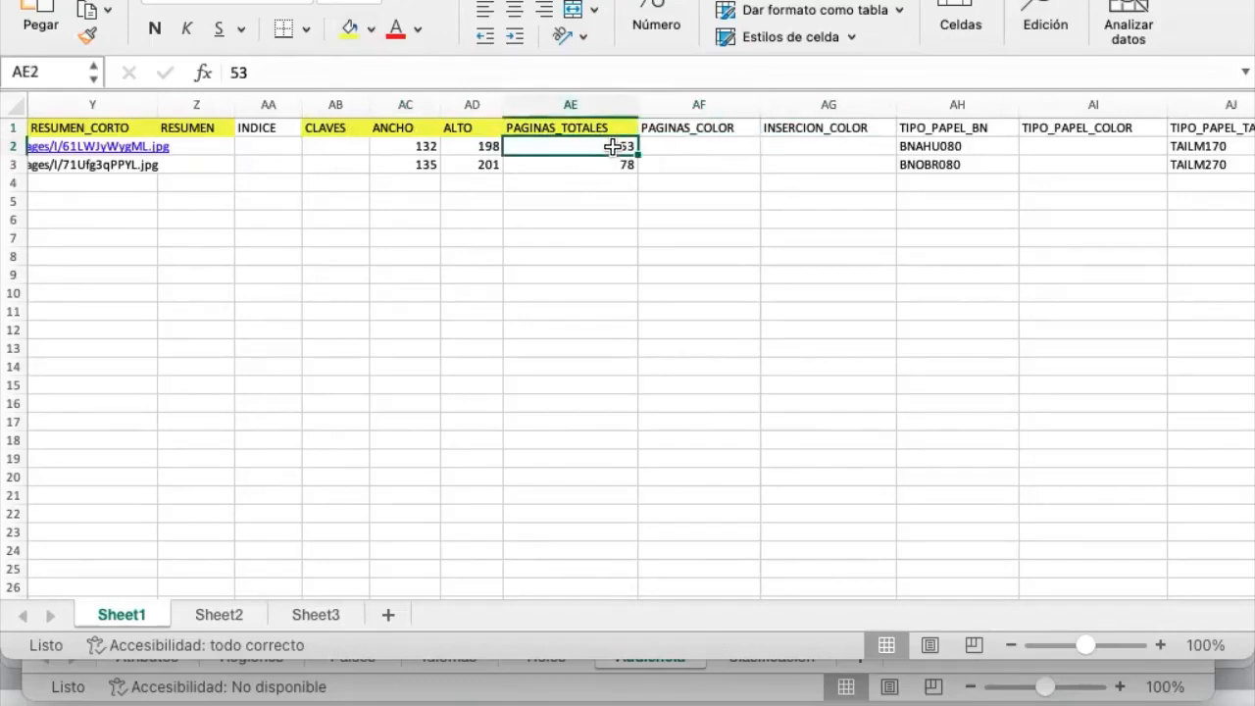
text(100)
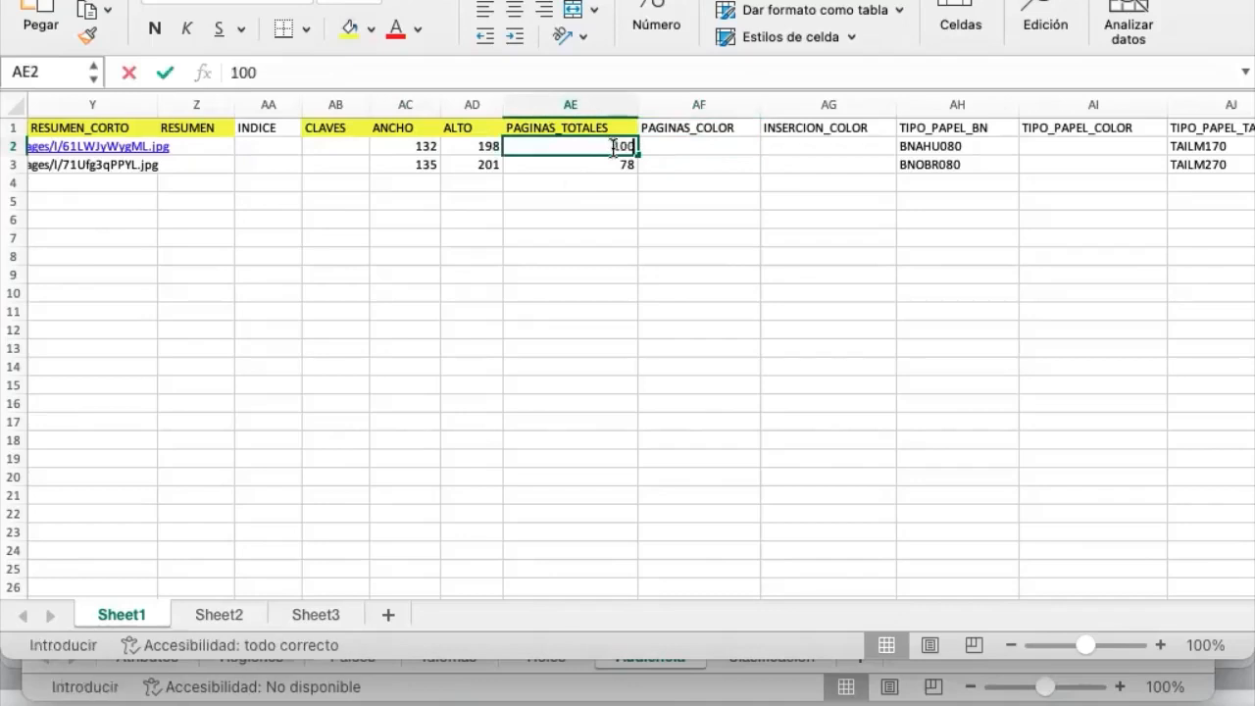
click(706, 145)
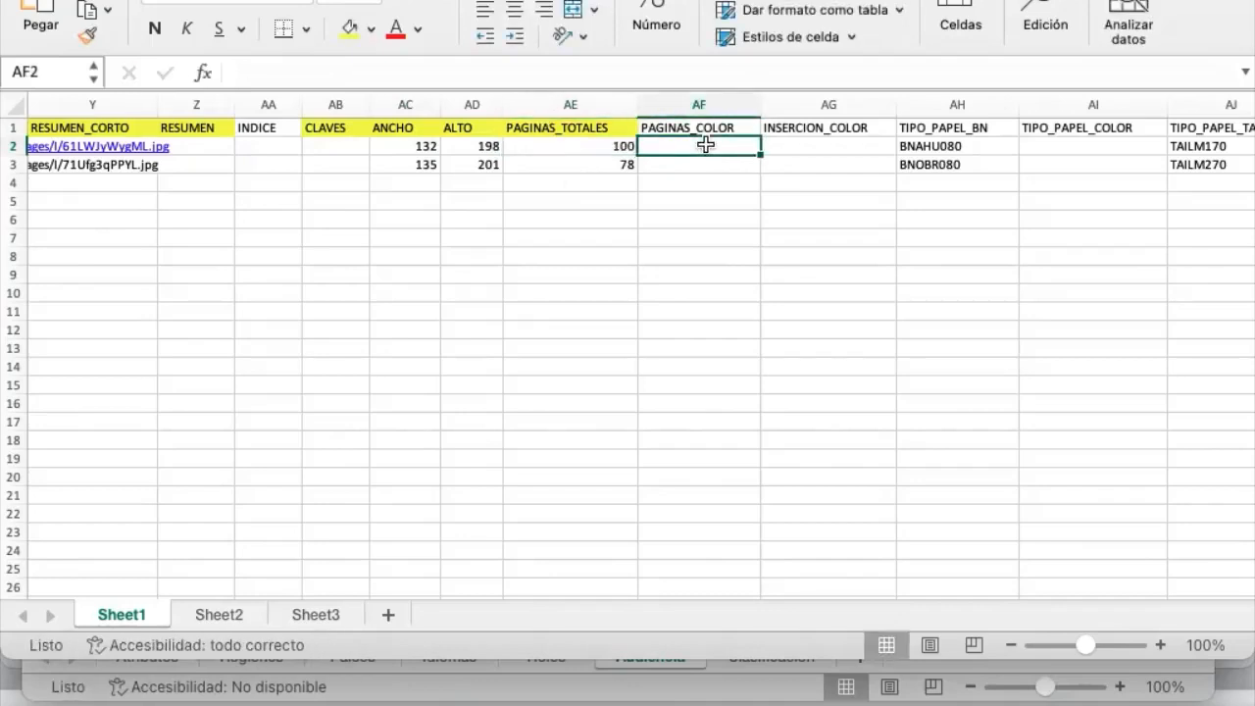
text(10)
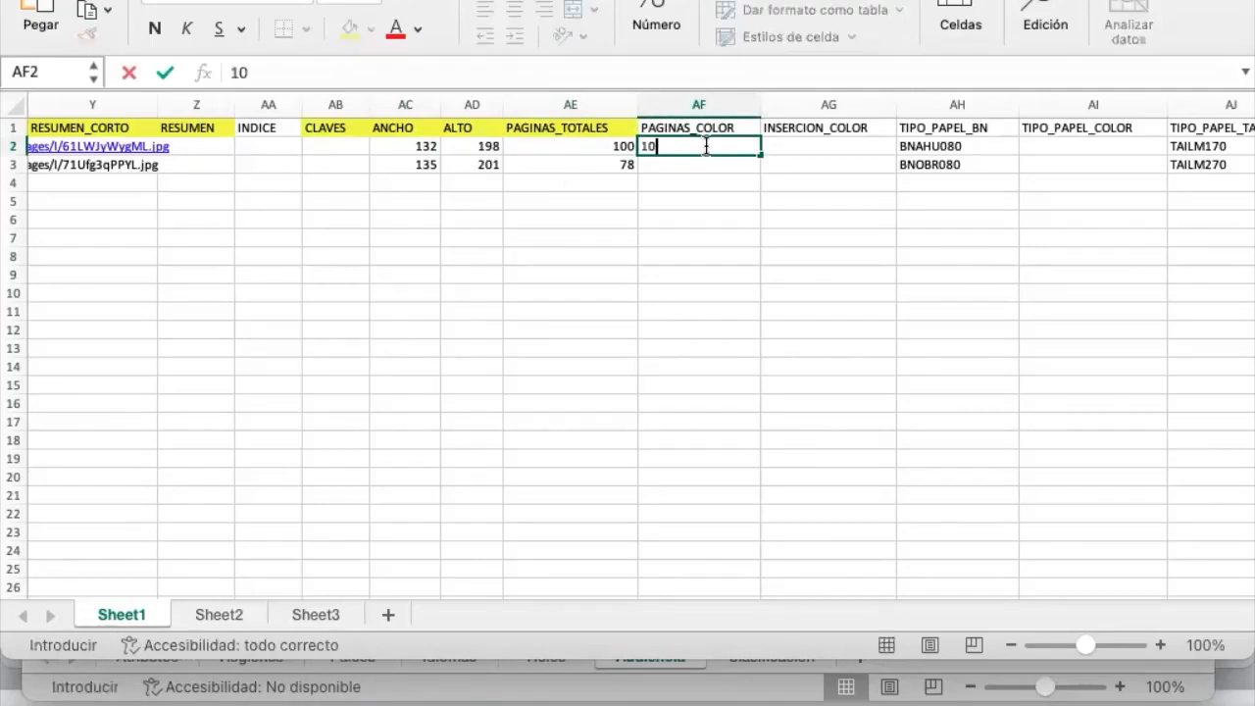
click(814, 146)
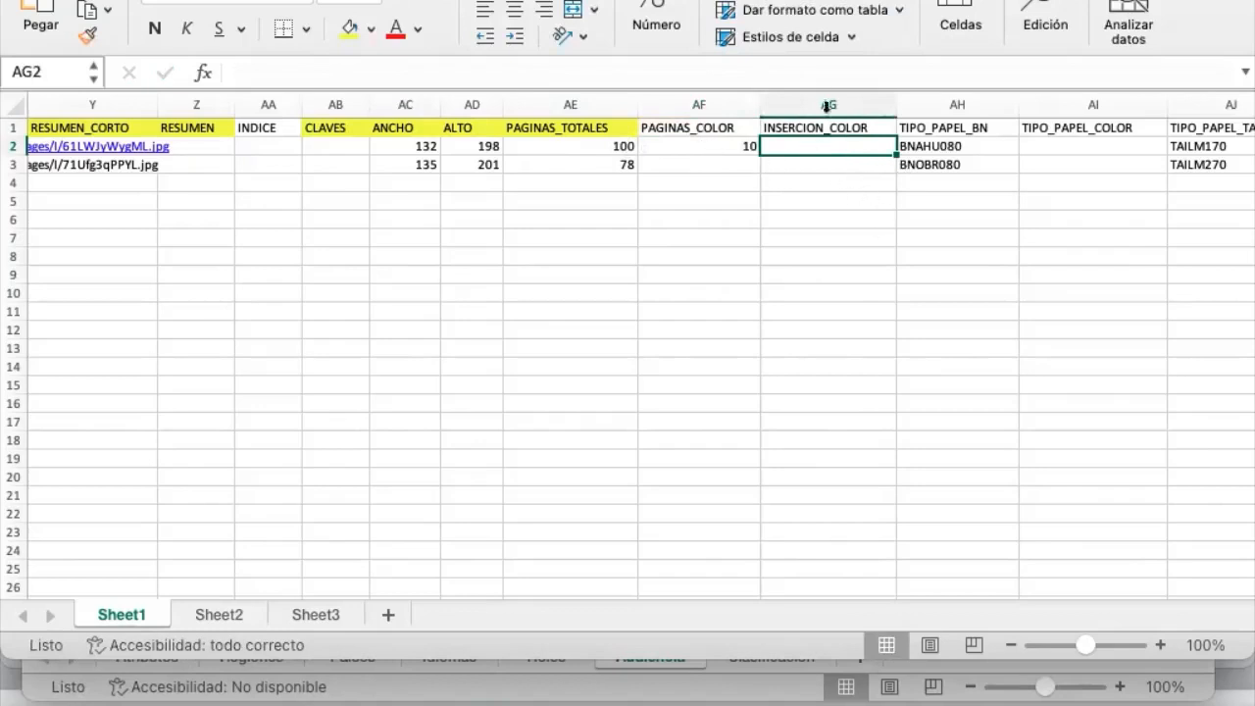
Narrow the INSERCION_COLOR column and fill the TIPO_PAPEL_BN and TIPO_PAPEL_COLOR header cells with yellow.
drag(891, 105, 862, 112)
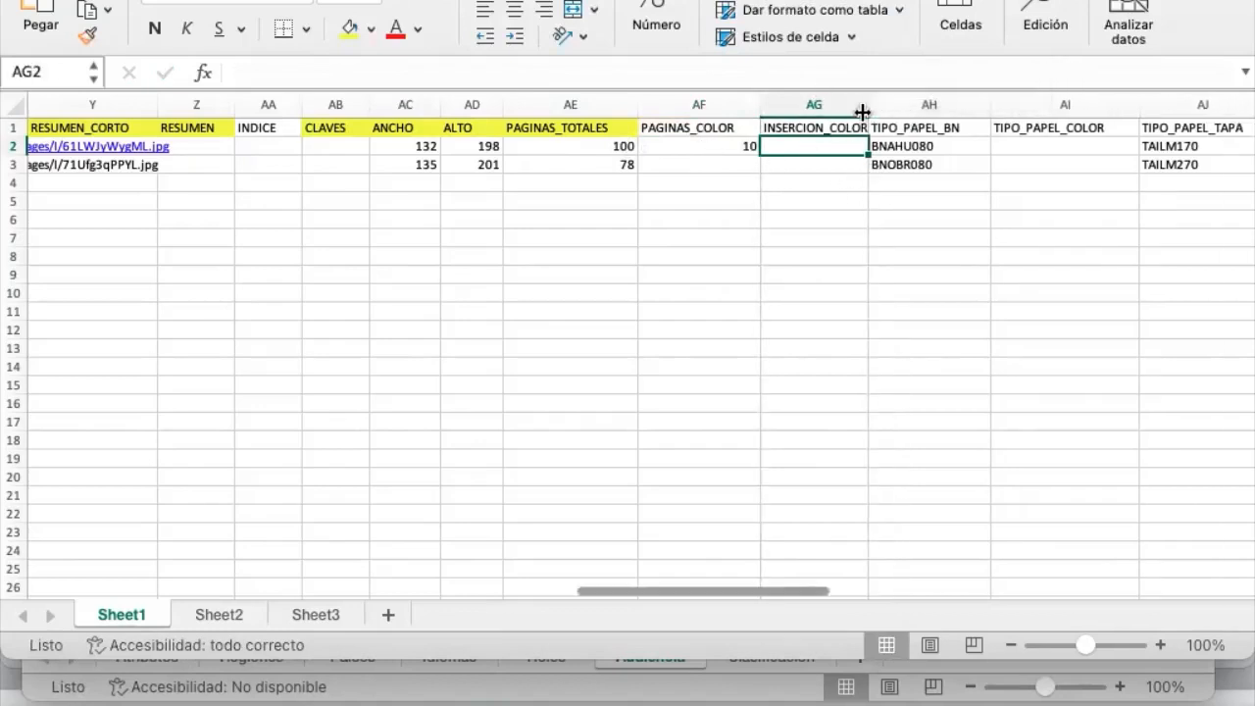
click(965, 148)
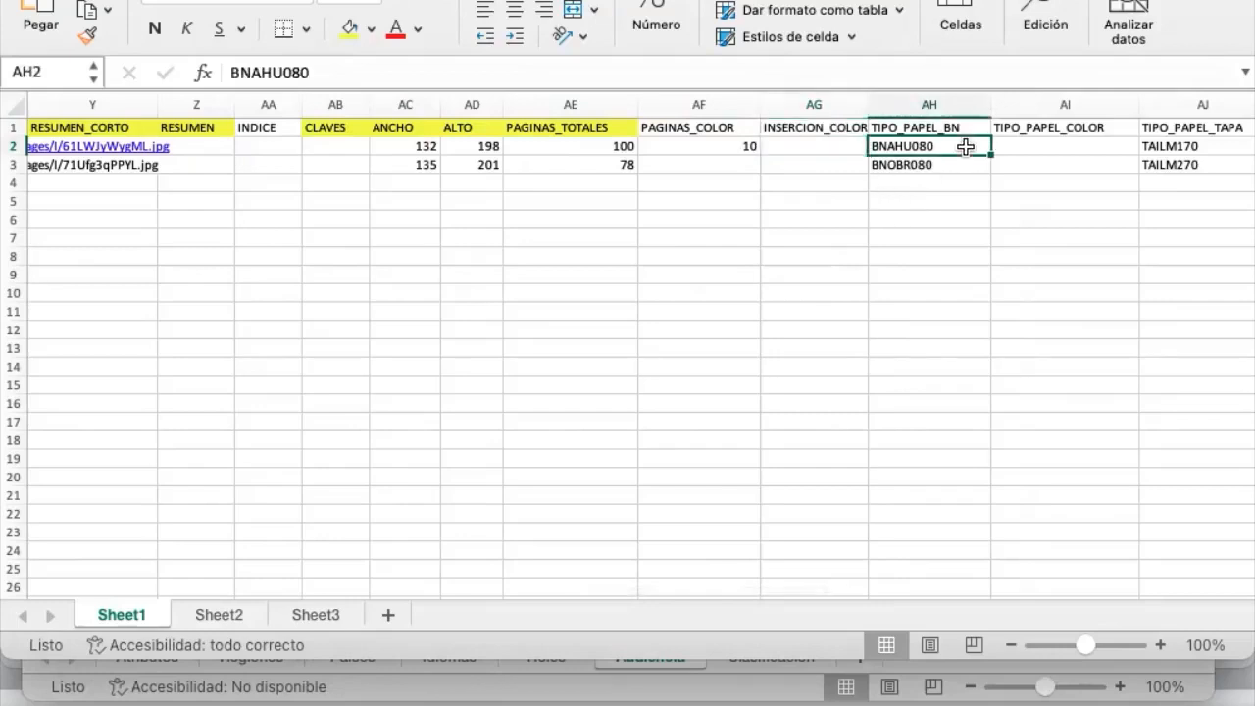
click(949, 127)
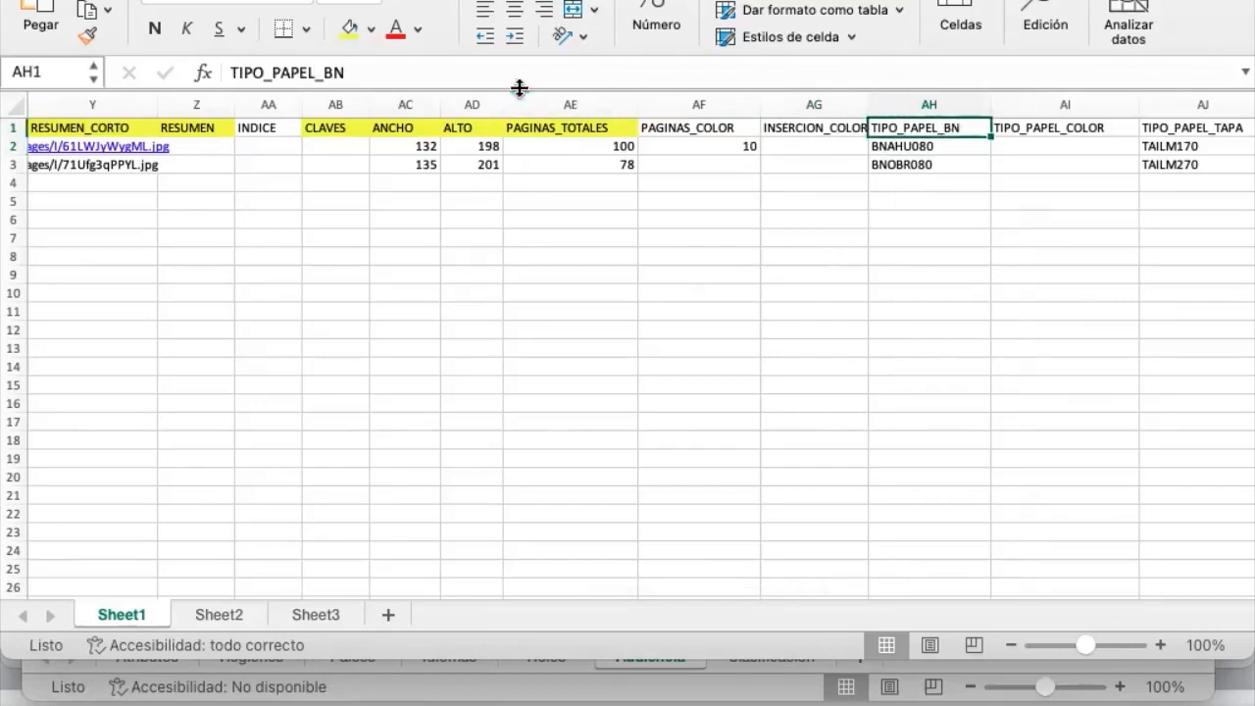
click(351, 29)
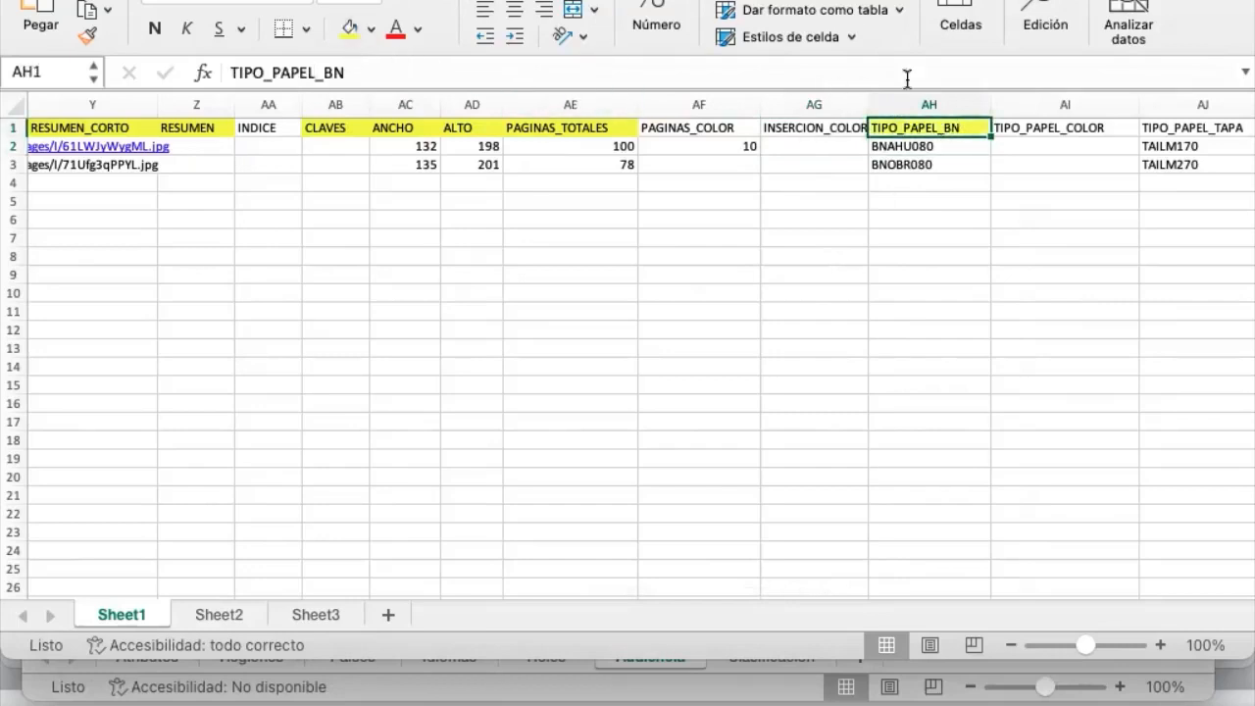
click(1042, 126)
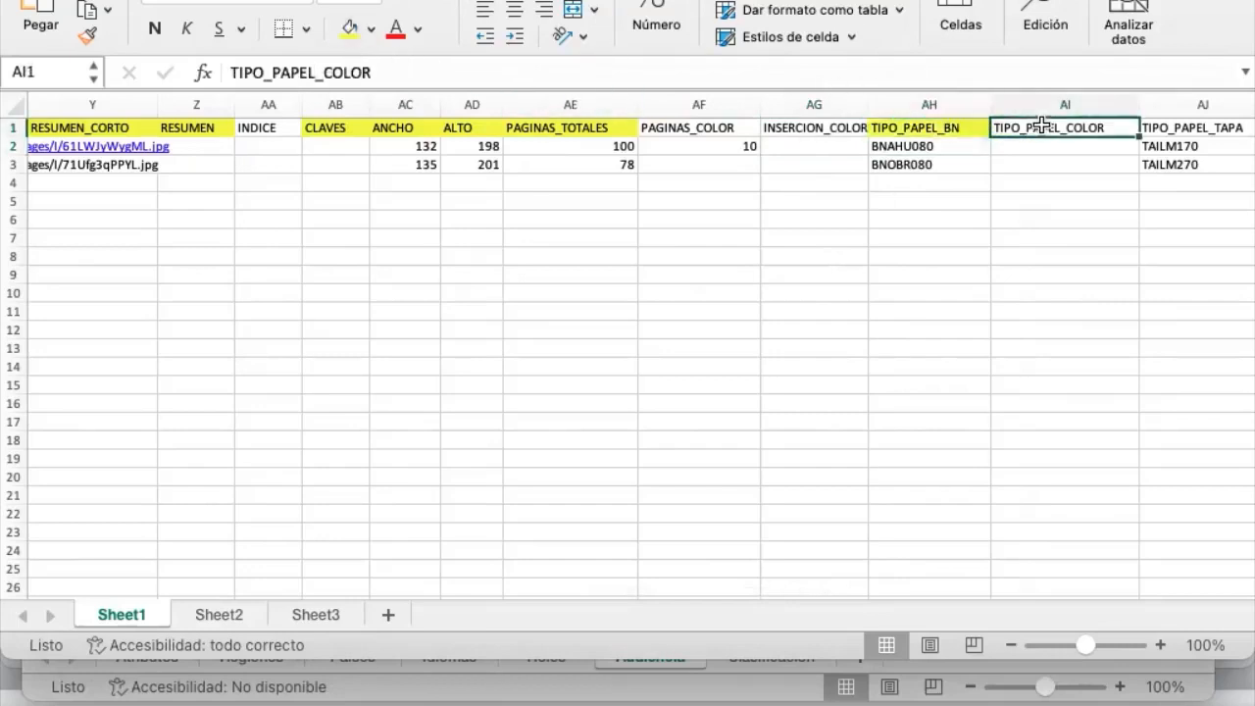
click(346, 35)
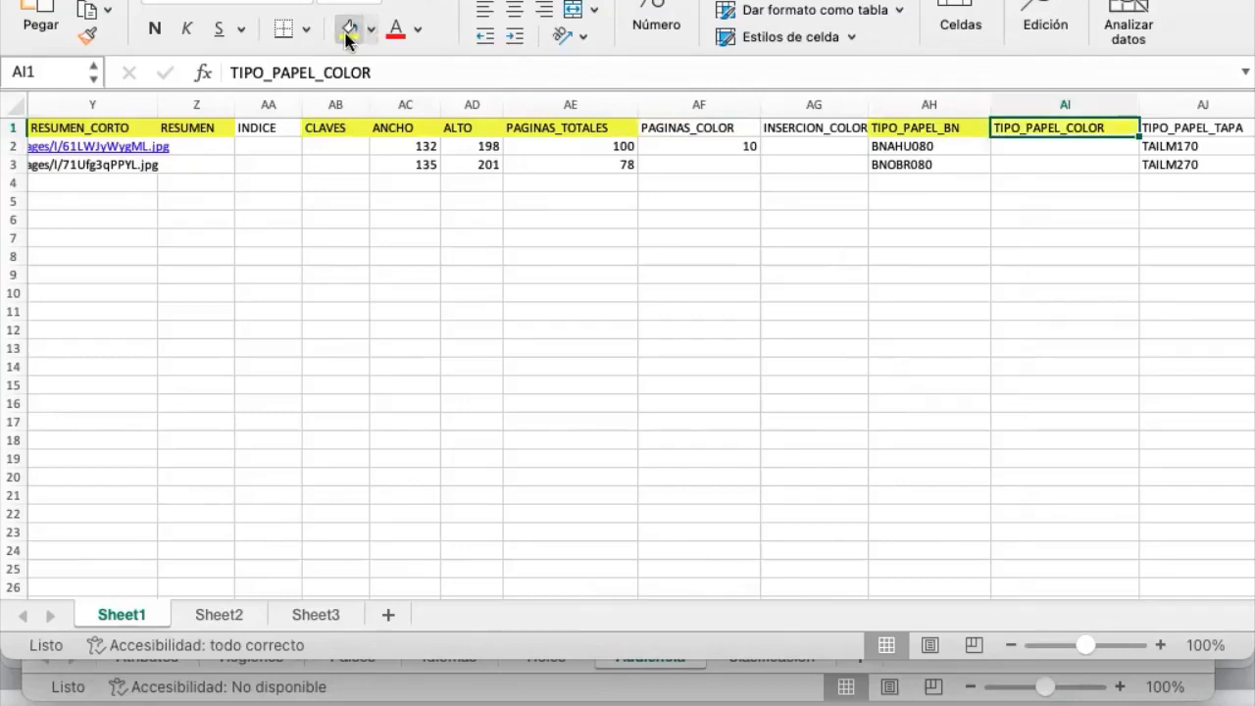
Switch to the editores_codigos workbook and examine the Contenido BN and Contenido Color paper codes on the Atributos sheet.
click(965, 143)
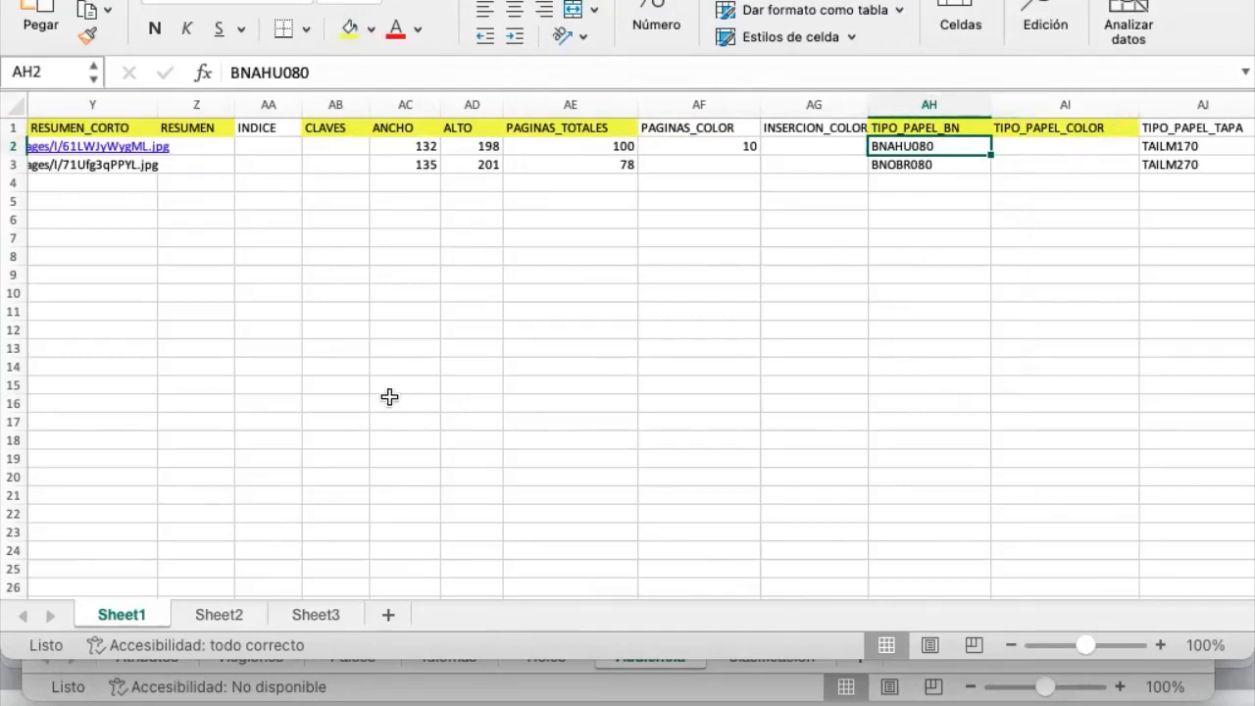
key(ctrl+Up)
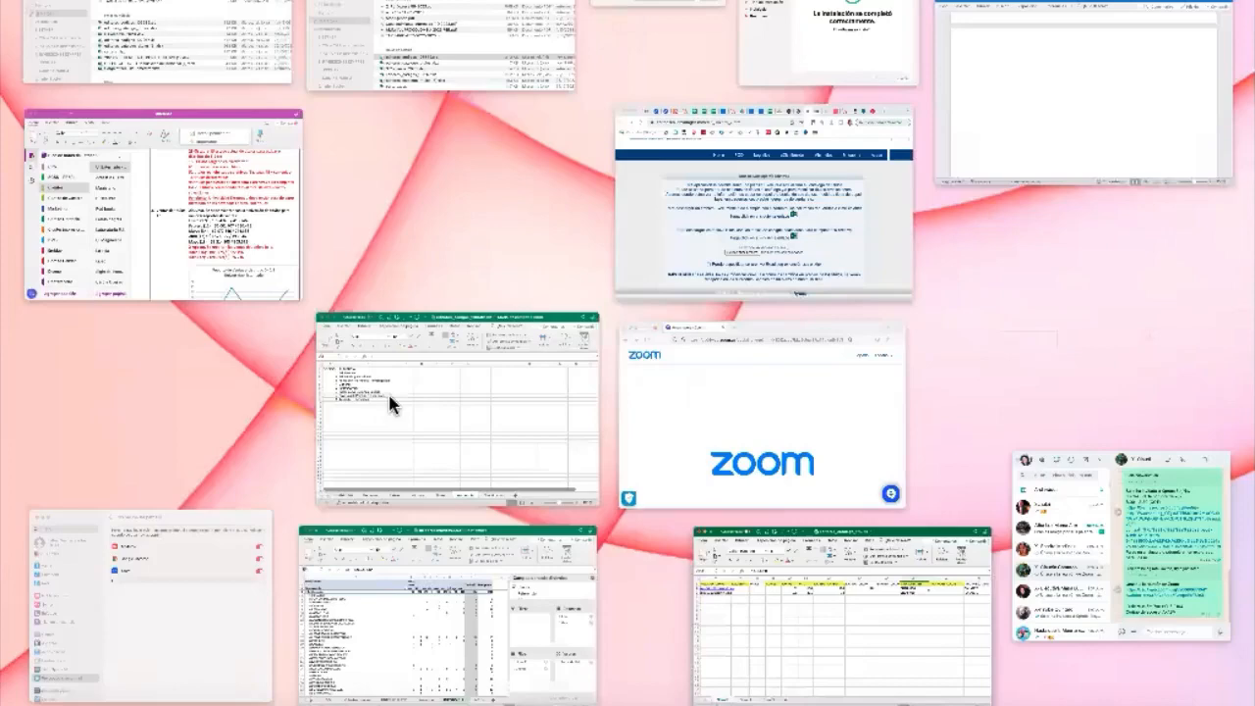
click(479, 448)
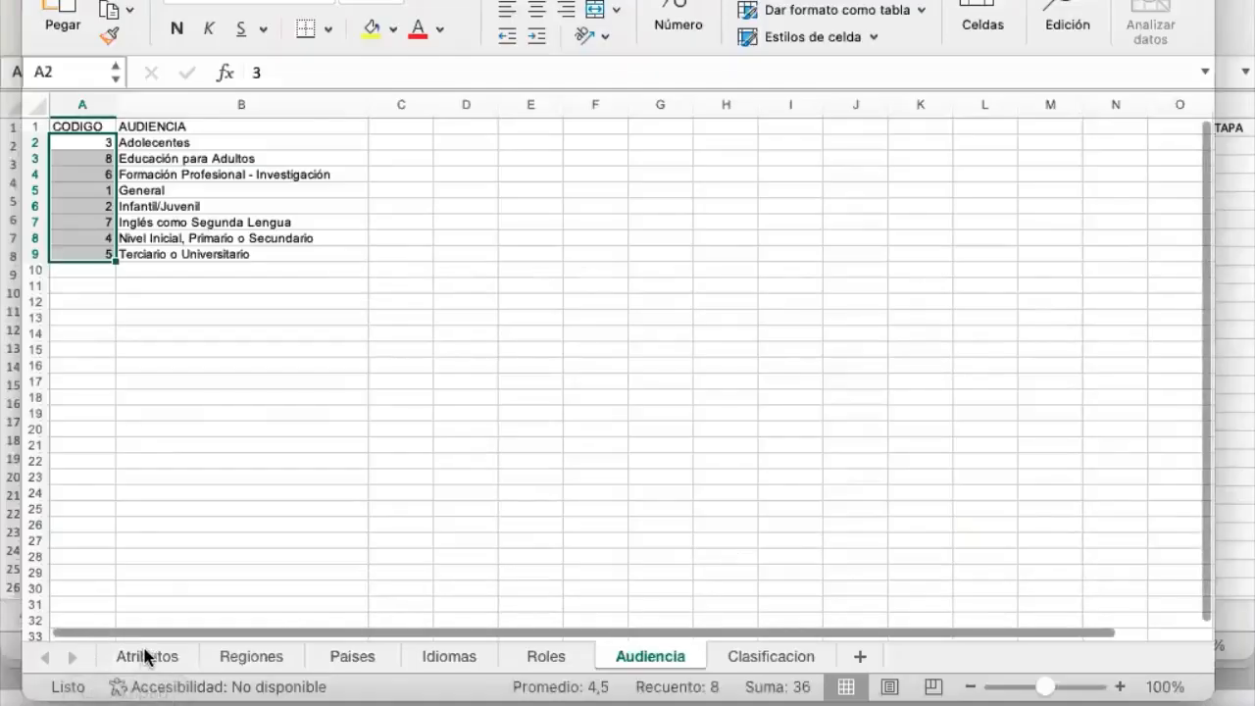
click(147, 655)
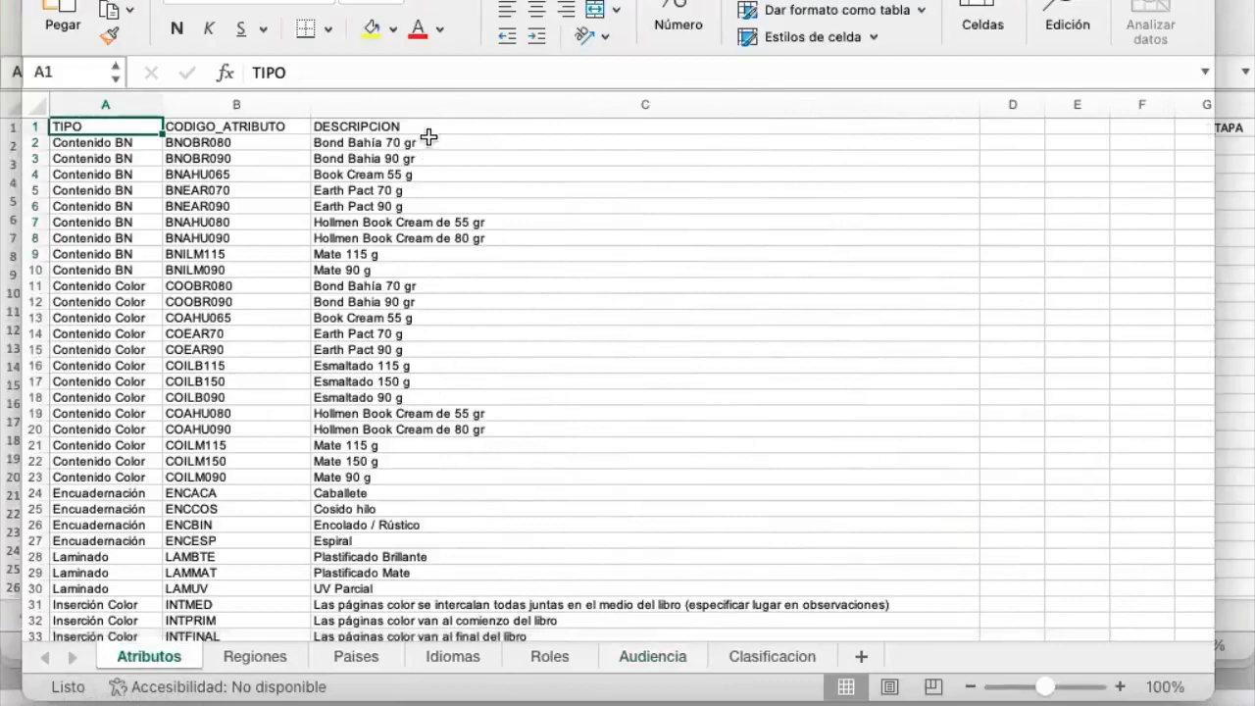
drag(126, 142, 144, 257)
drag(149, 259, 343, 275)
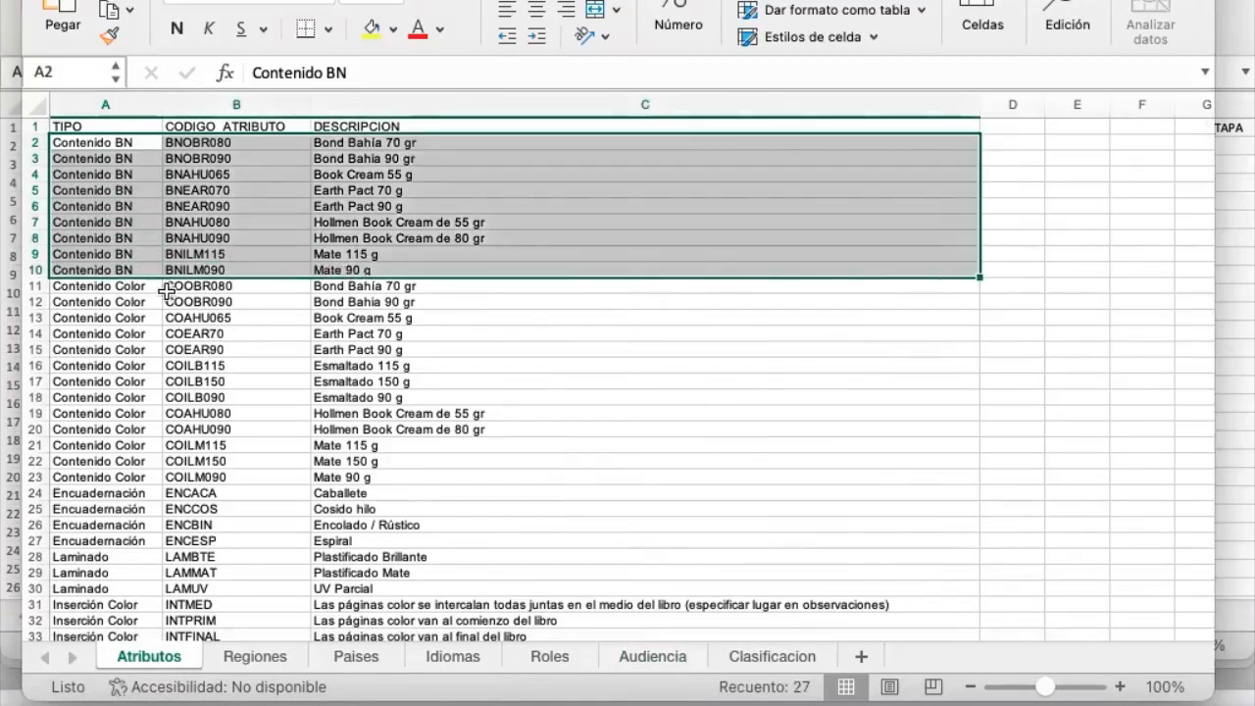
click(237, 222)
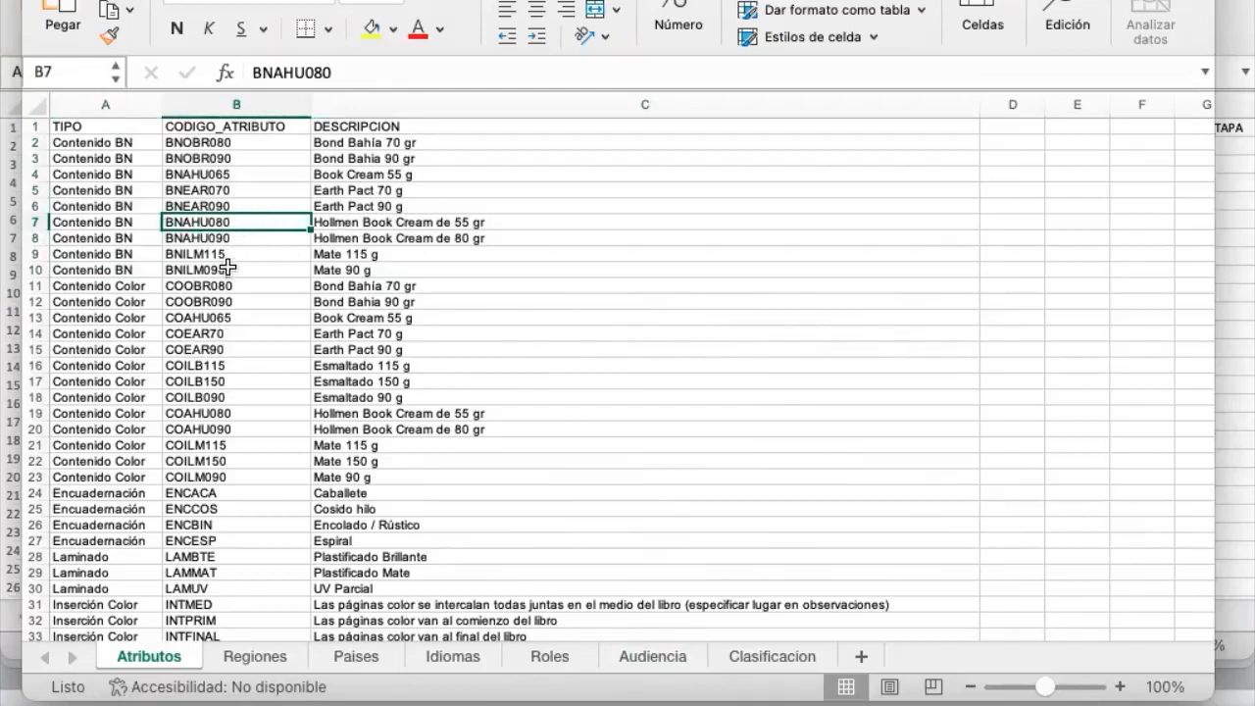
click(132, 288)
drag(133, 289, 328, 475)
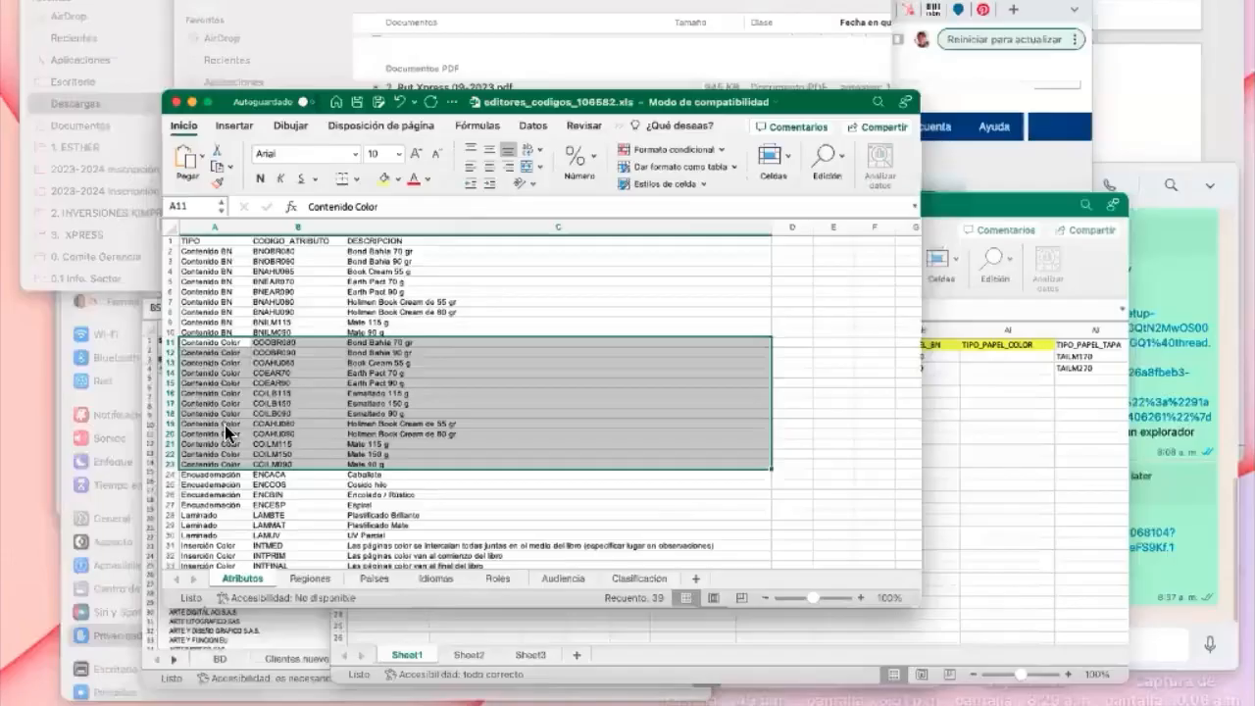
Check the first title's TIPO_PAPEL_BN code in the template, then copy the matching Contenido Color code COAHU080 from the Atributos sheet.
key(ctrl+Up)
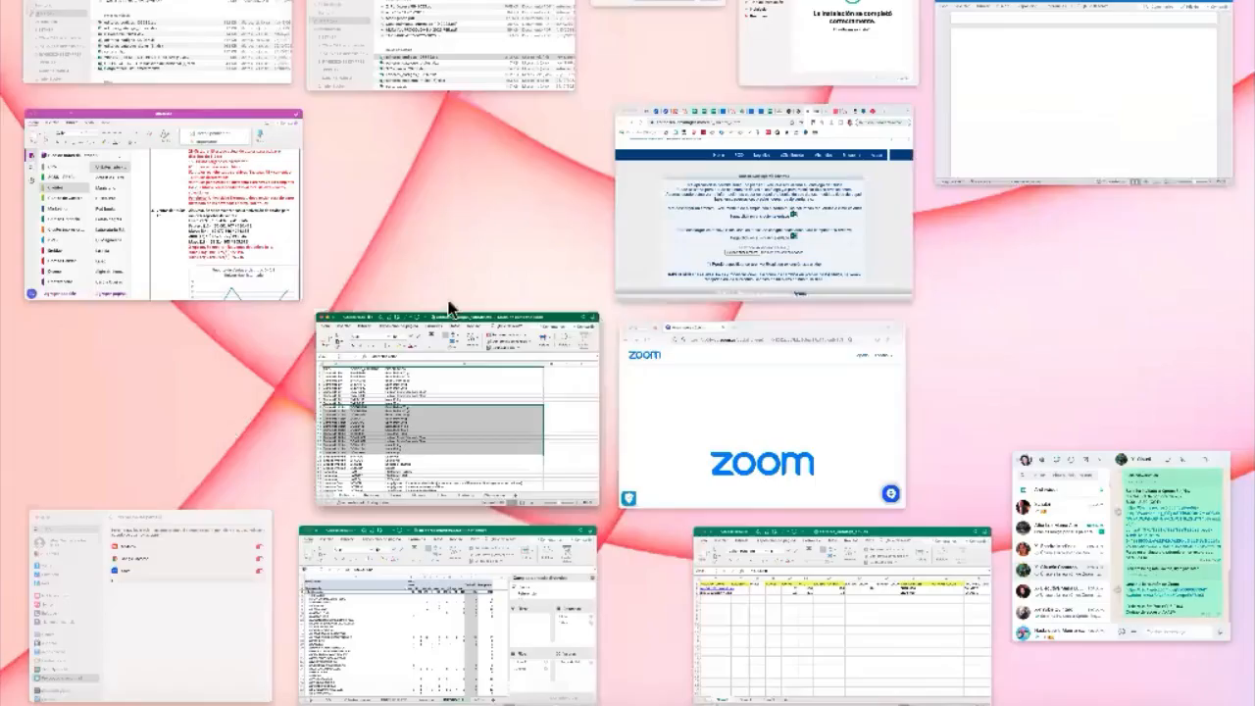
click(812, 657)
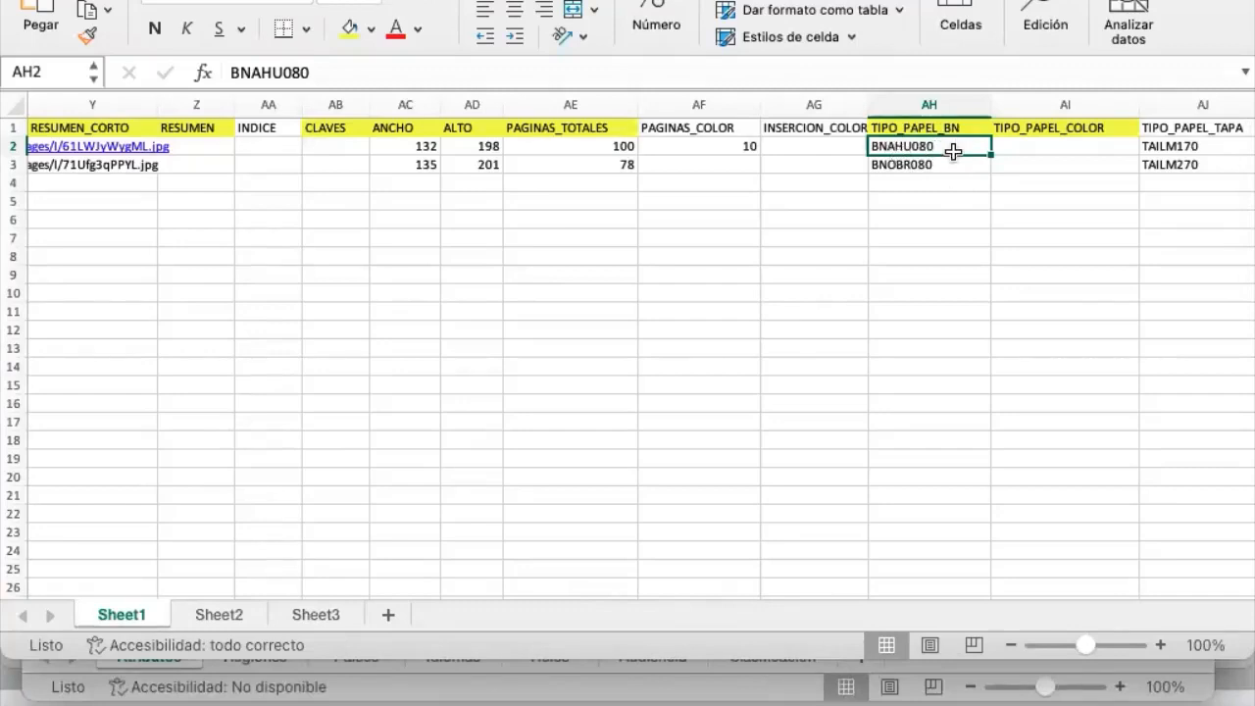
key(ctrl+Up)
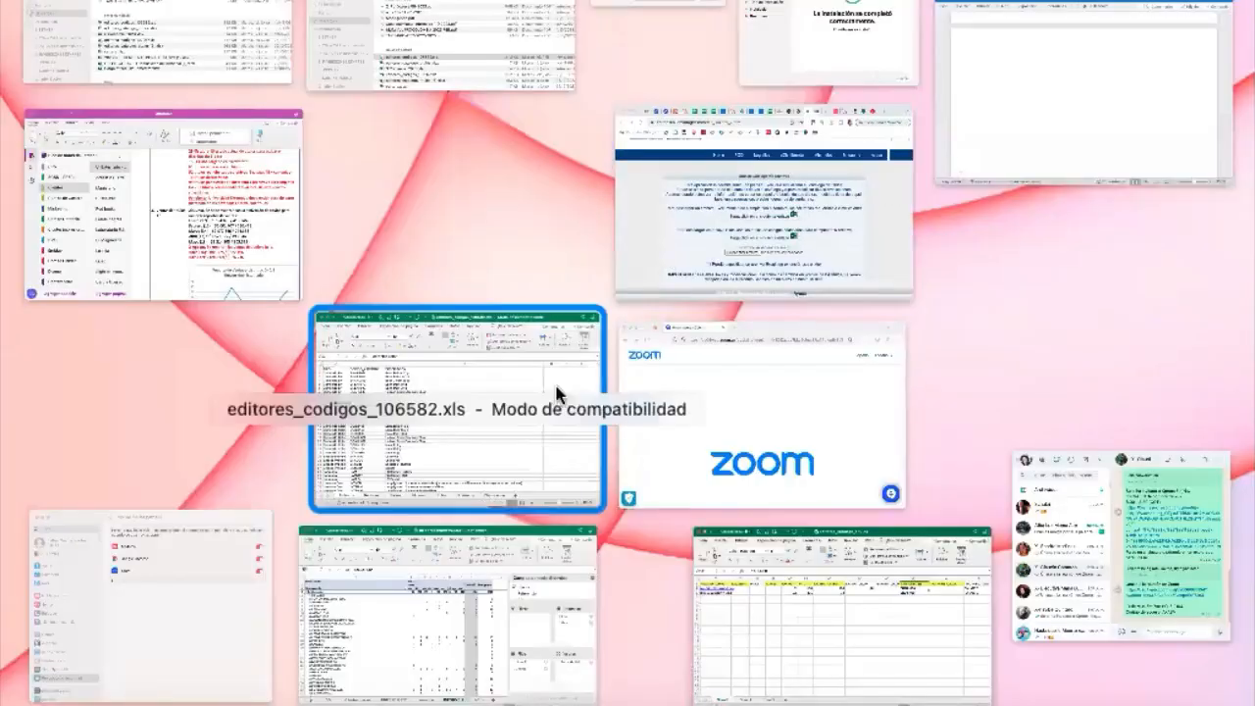
click(498, 471)
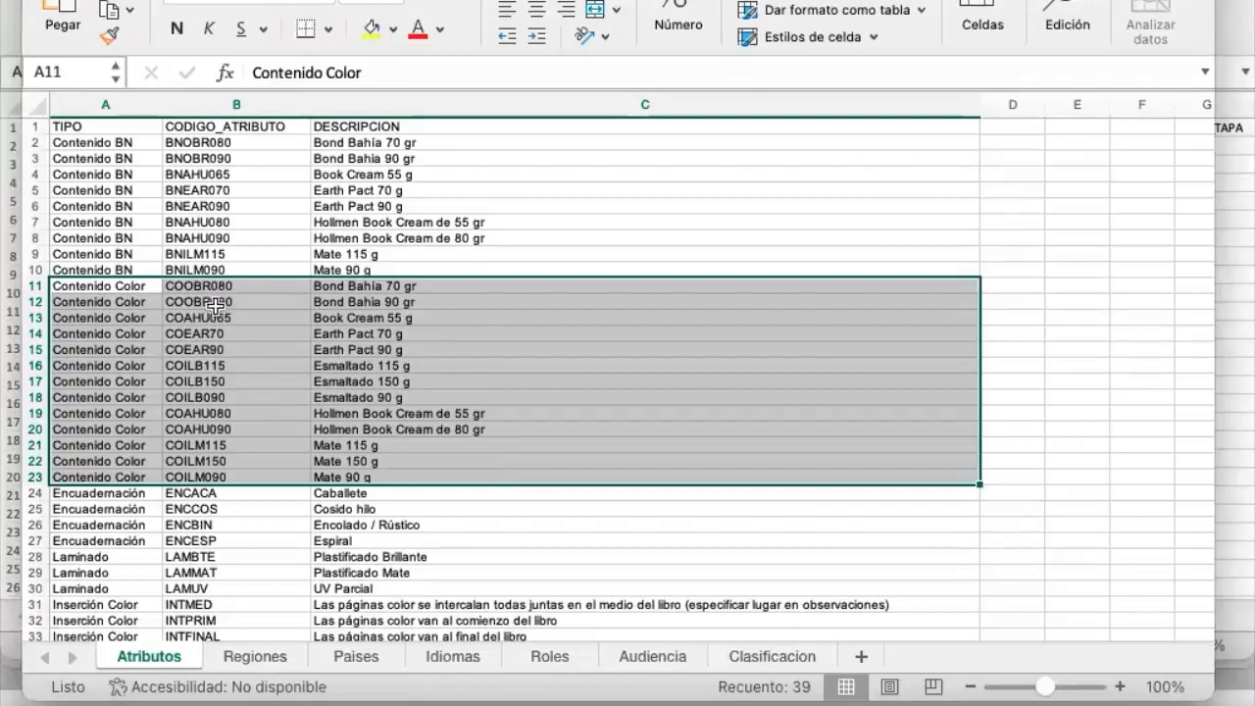
click(385, 411)
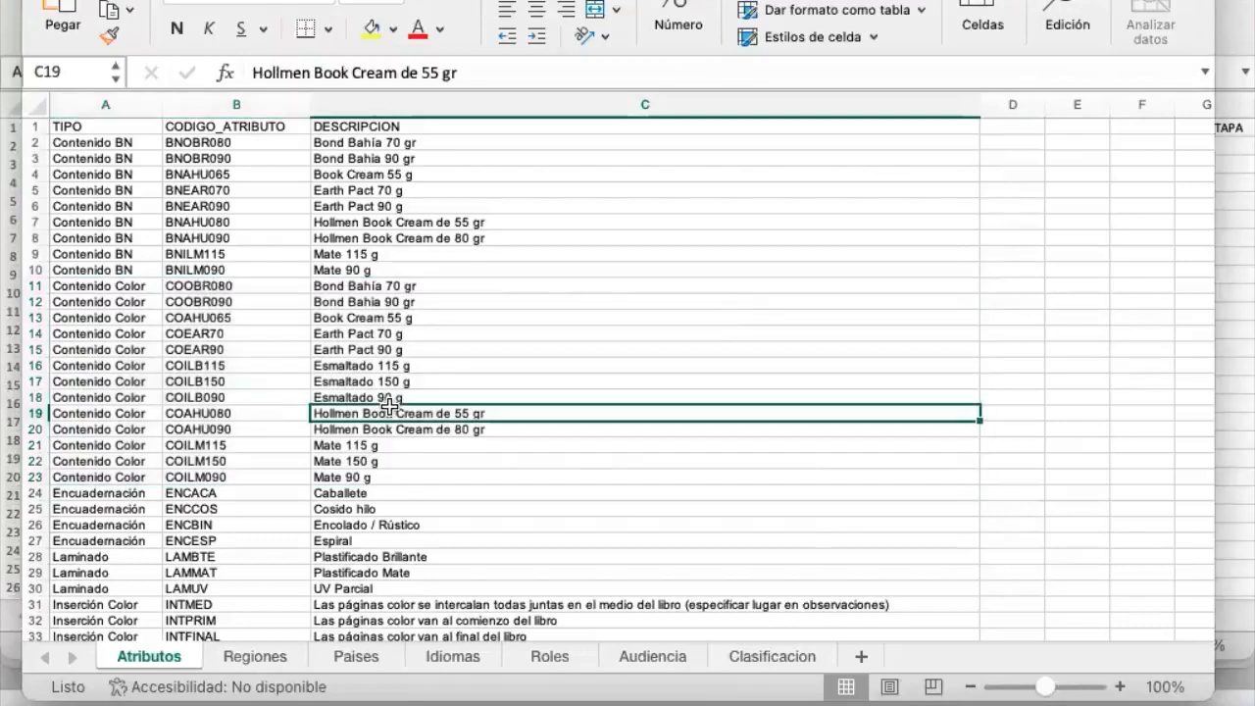
click(251, 412)
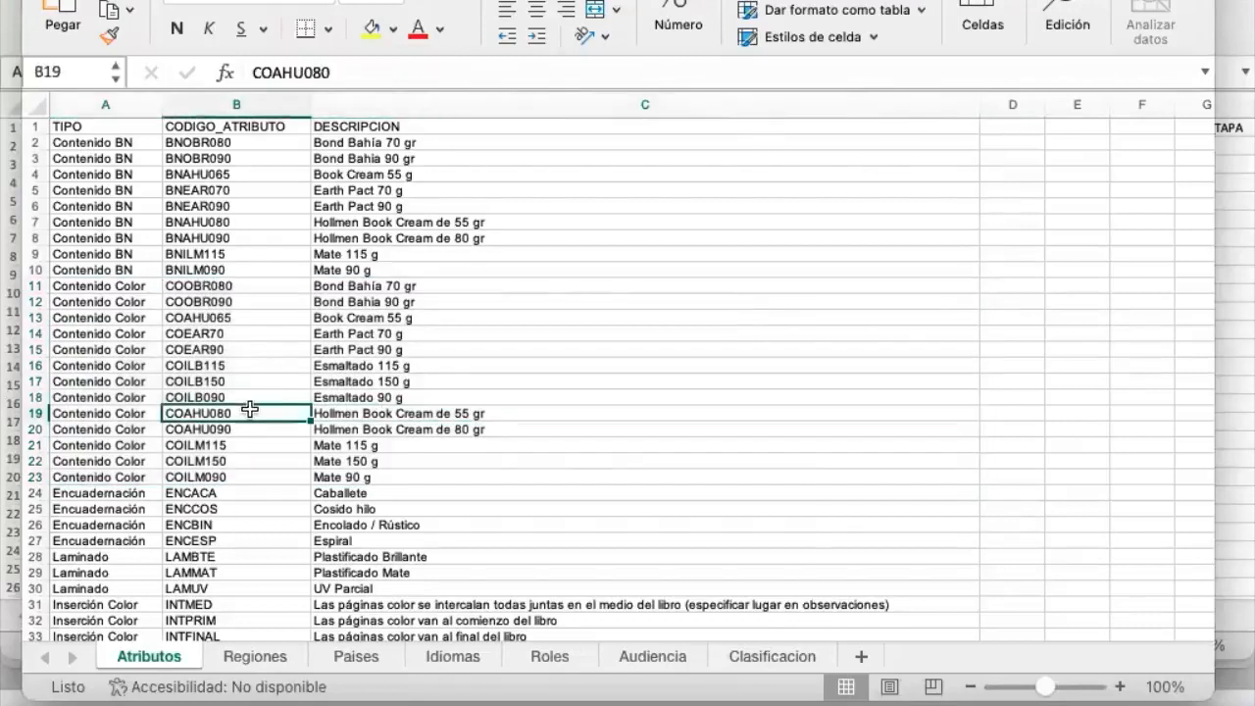
right_click(251, 411)
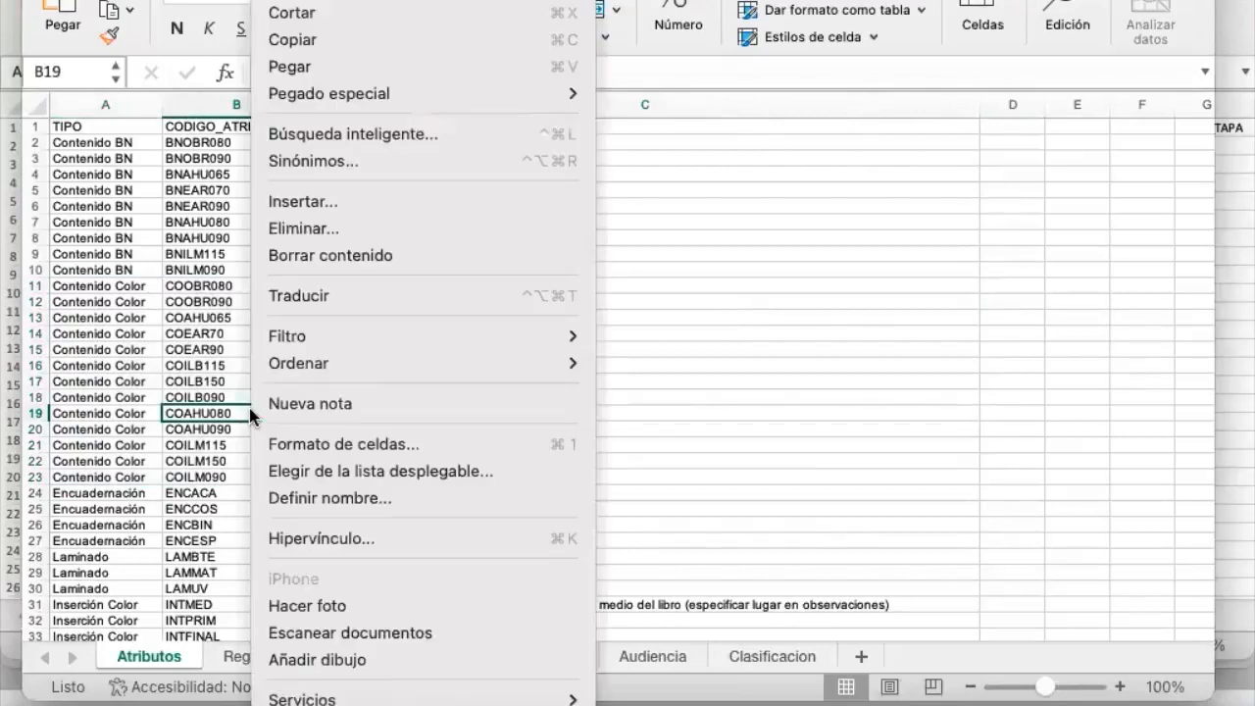
click(323, 40)
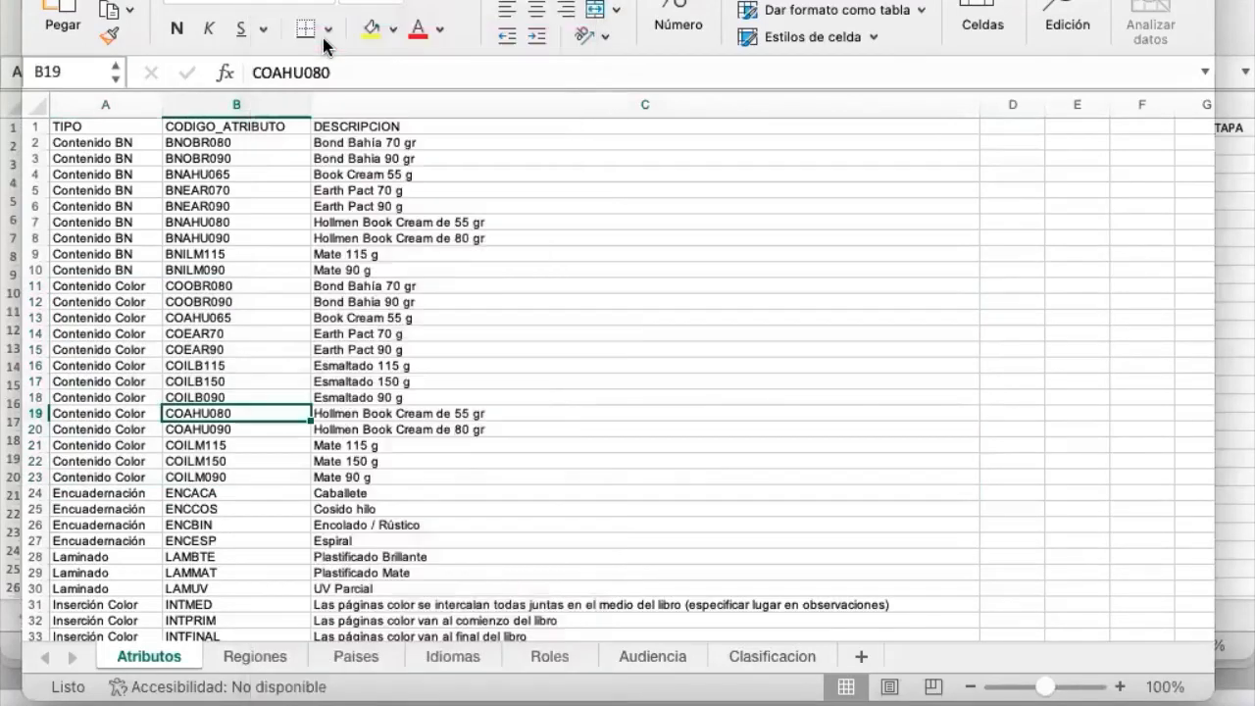
Return to the template workbook and paste COAHU080 into the first title's TIPO_PAPEL_COLOR cell.
key(ctrl+Up)
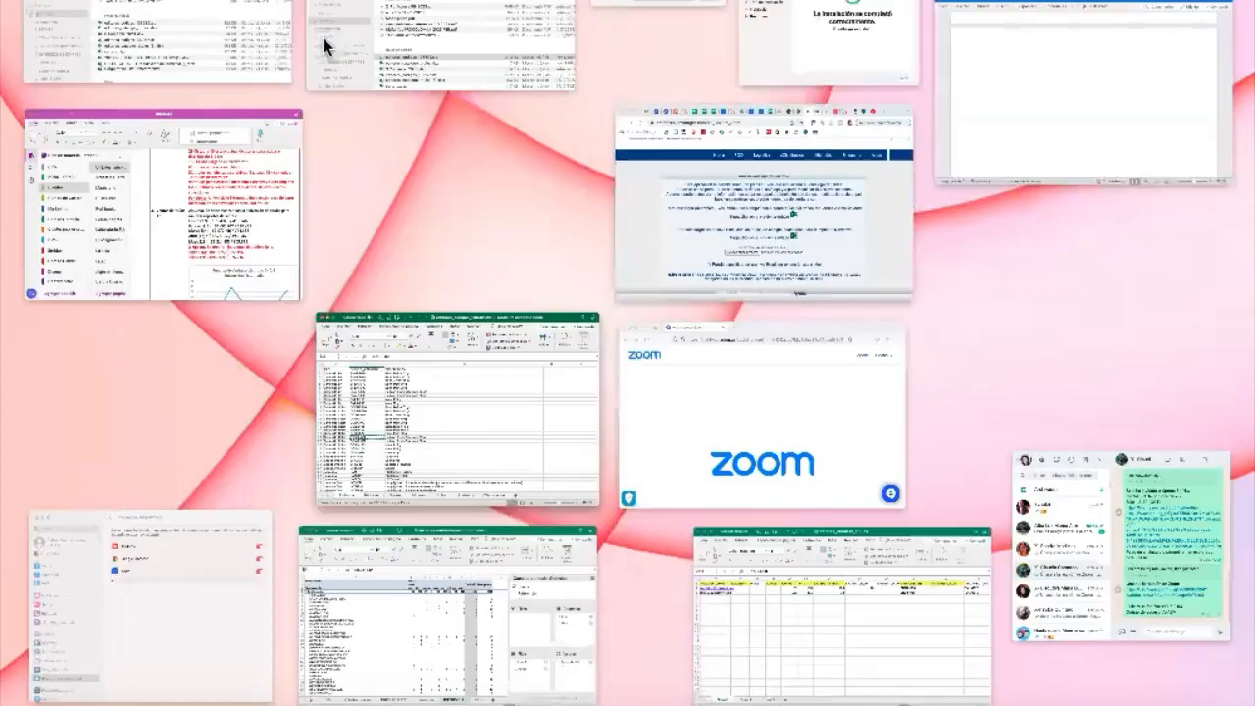
click(861, 610)
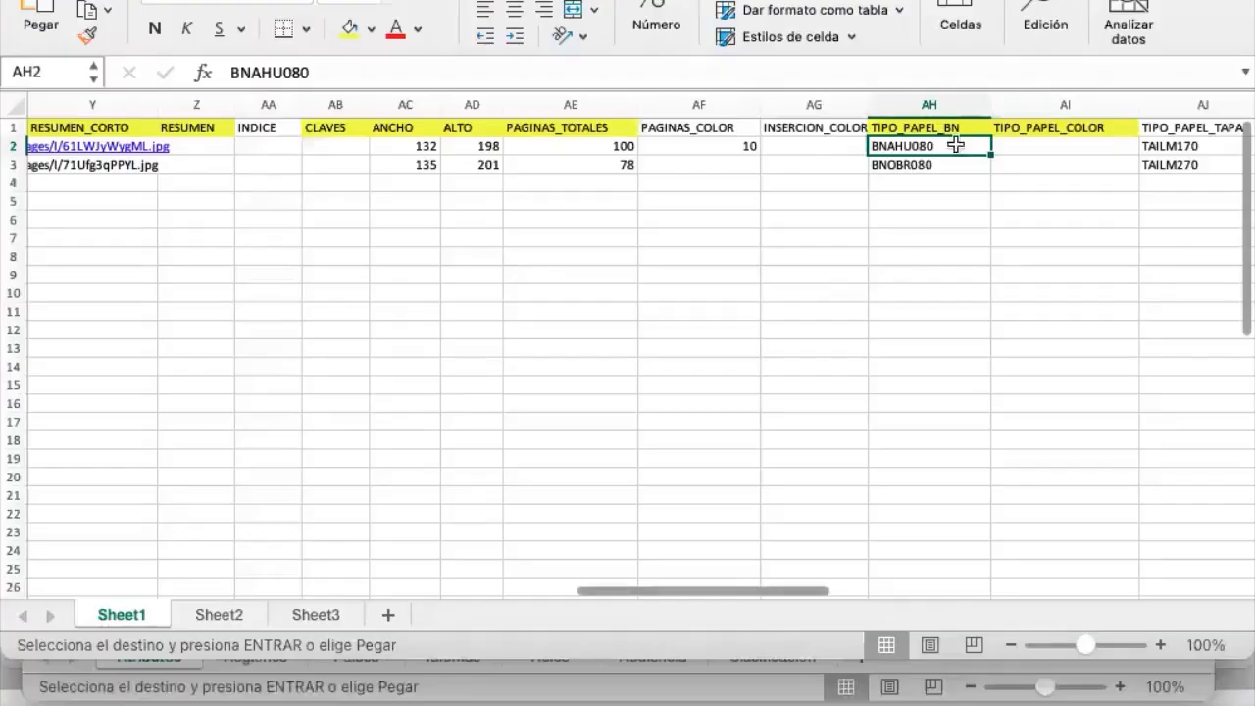
click(1082, 145)
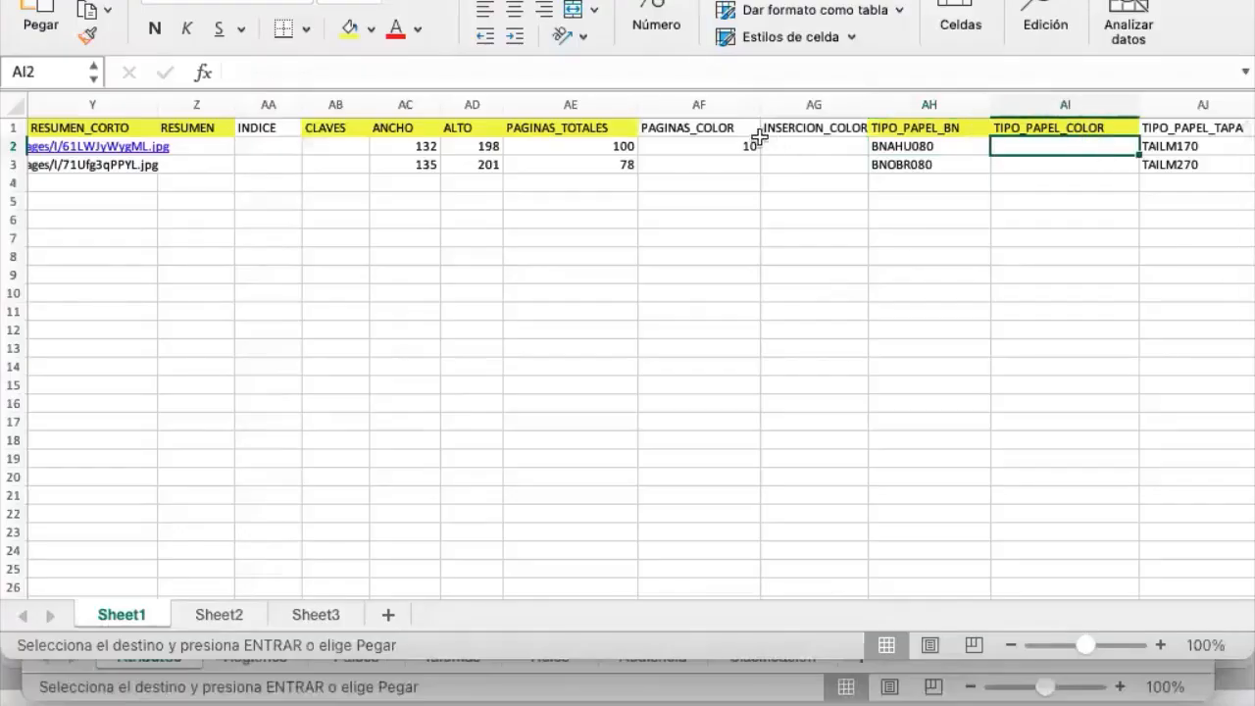
click(713, 142)
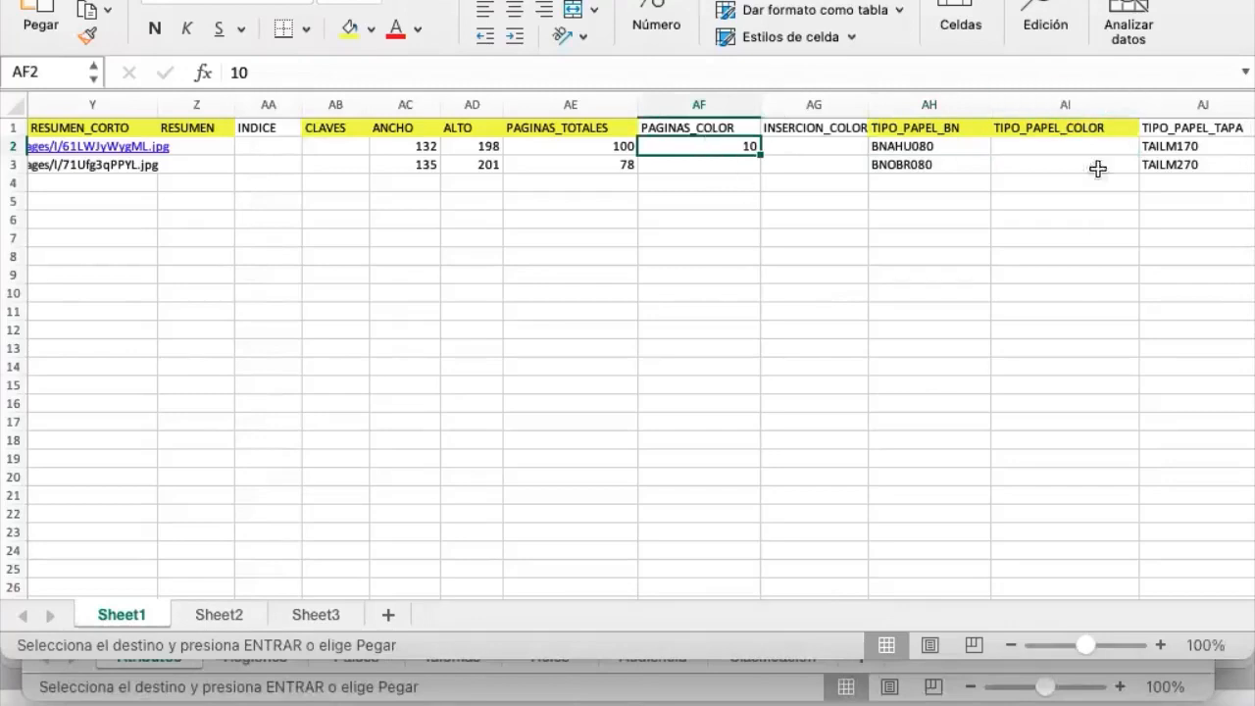
click(1037, 152)
right_click(1034, 147)
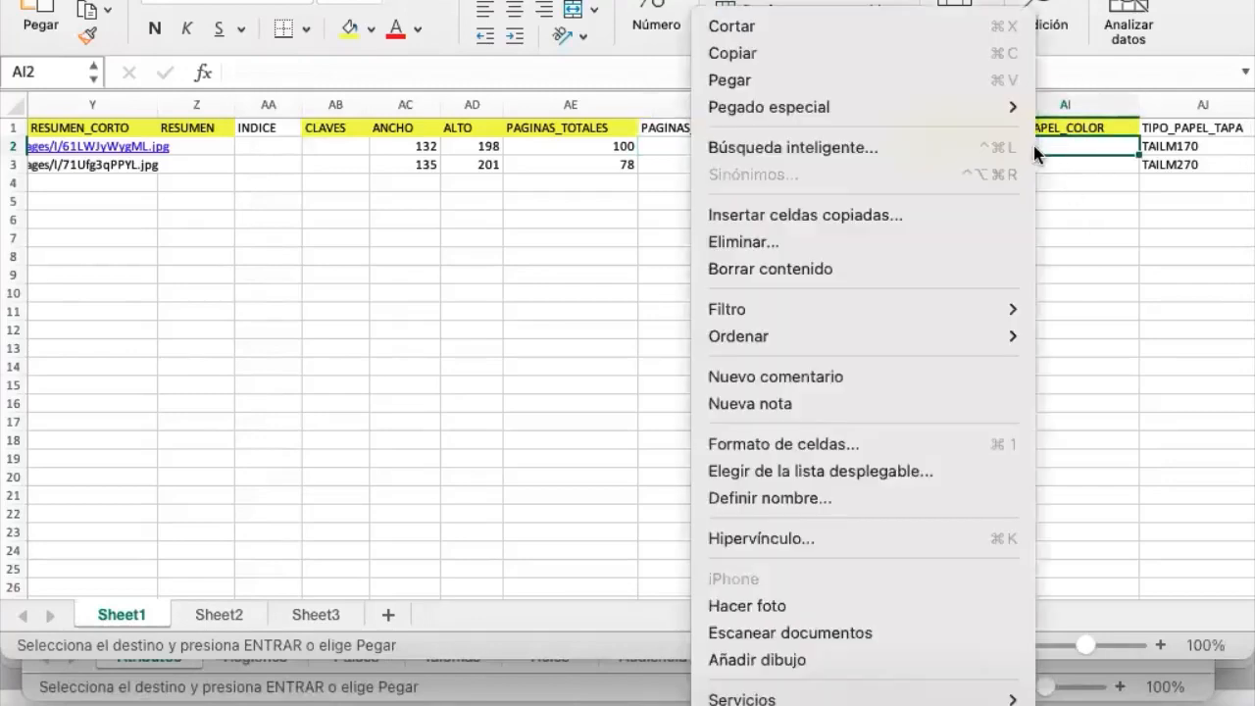
click(841, 80)
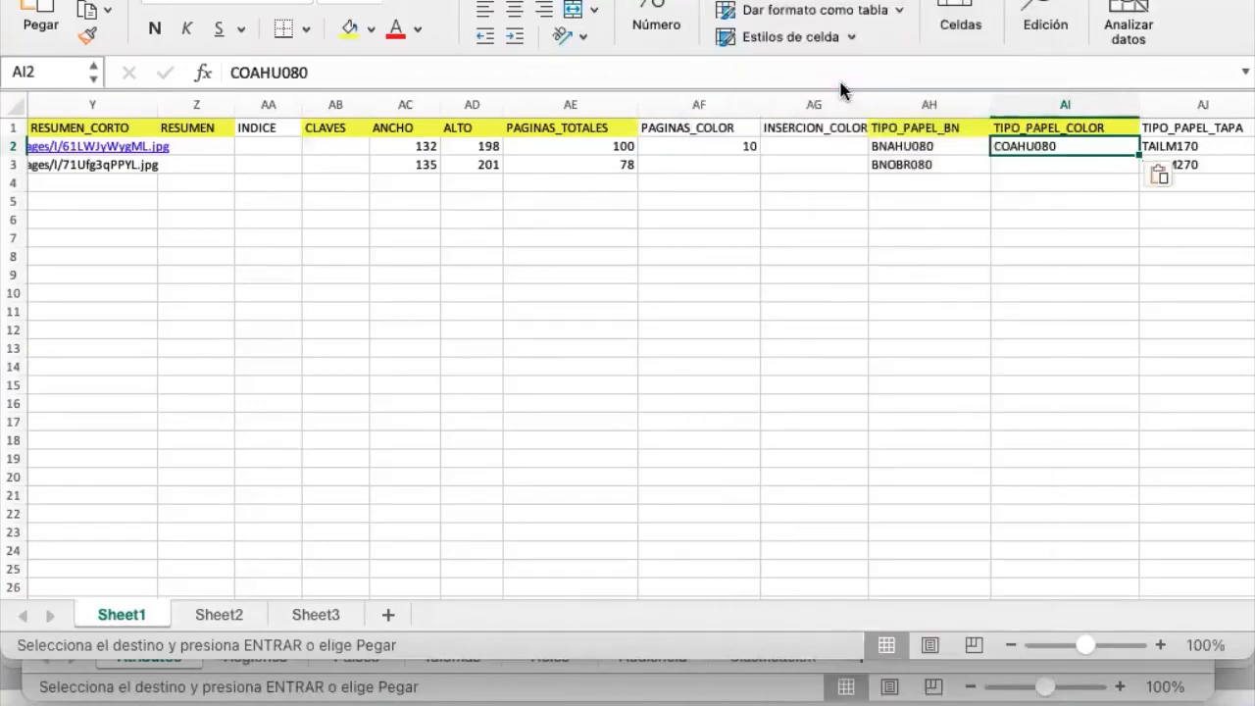
Fill the TIPO_PAPEL_TAPA and IMPRESION_TAPA header cells with yellow.
click(1076, 176)
click(1079, 147)
key(Right)
key(Right)
key(Right)
key(Right)
key(Right)
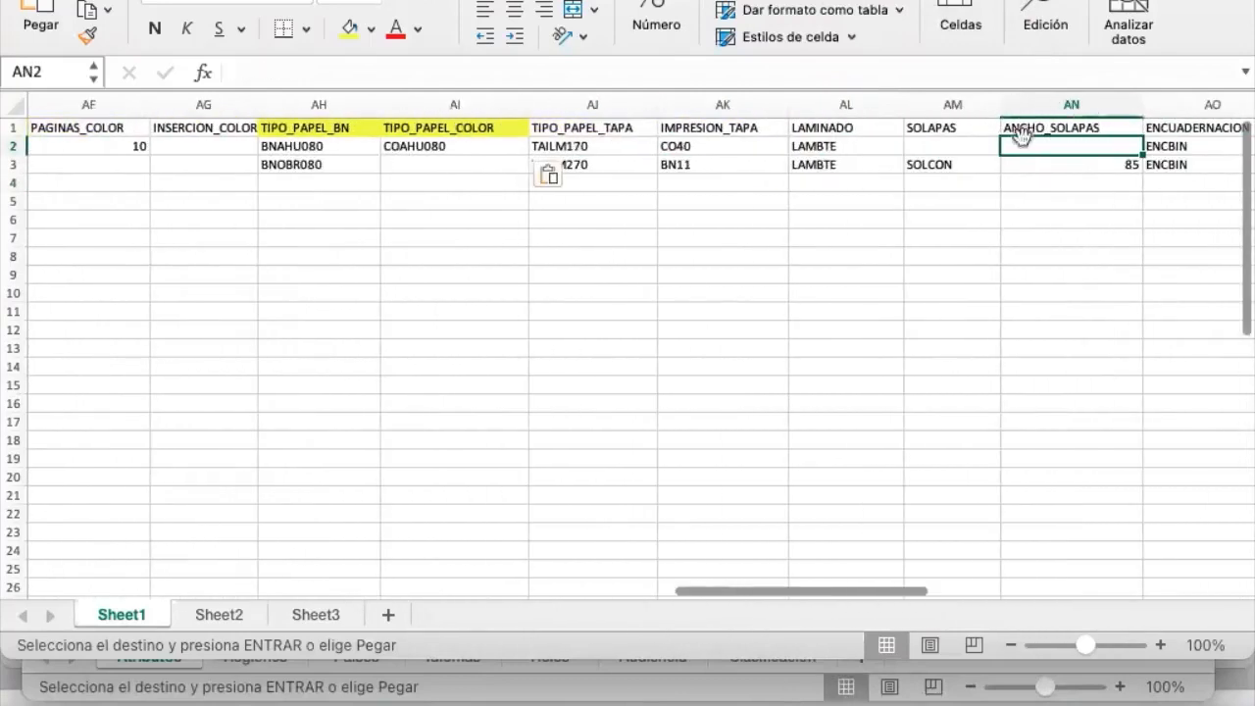
drag(624, 127, 692, 127)
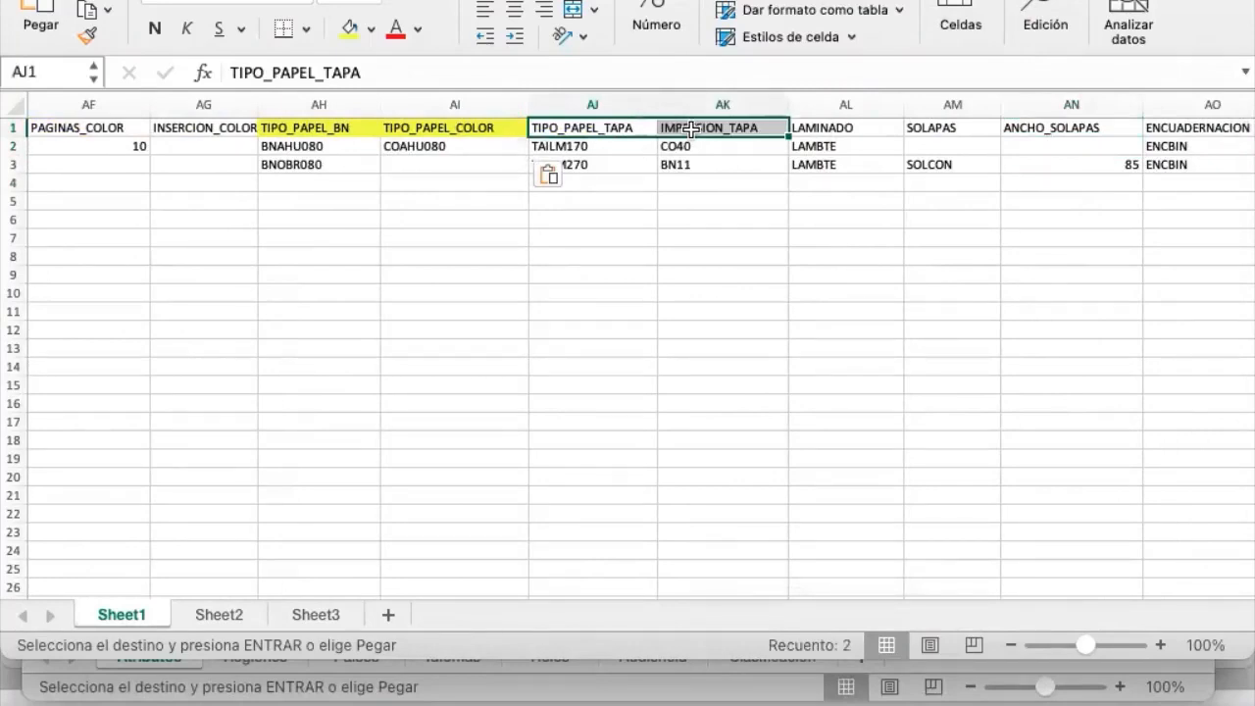
click(348, 32)
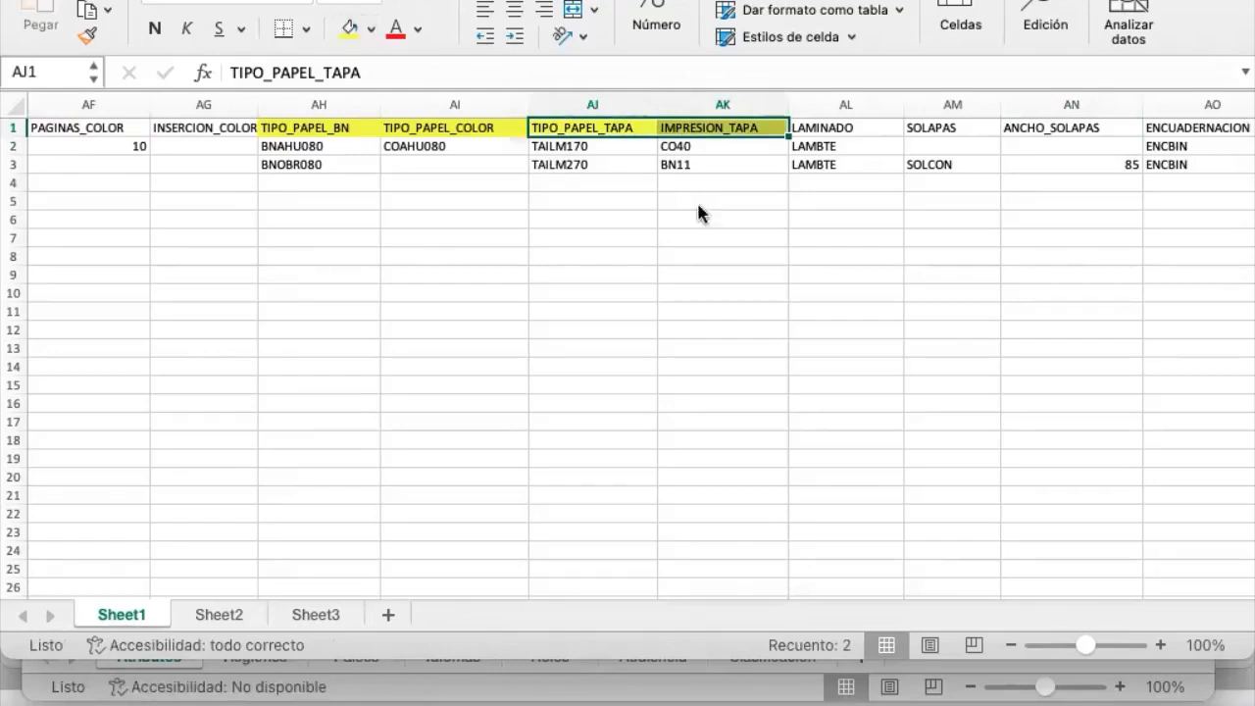
Switch to the editores_codigos workbook and examine the Papel tapa and Impresión tapa codes on the Atributos sheet.
key(ctrl+Up)
click(484, 360)
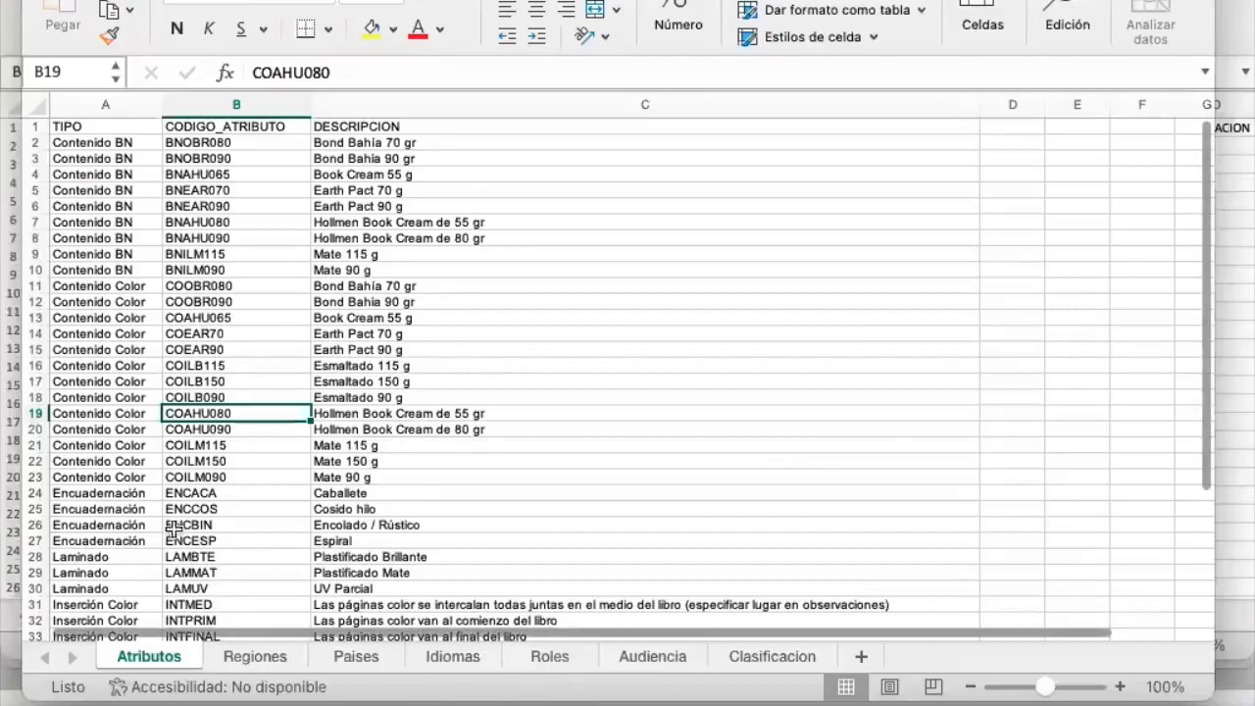
click(111, 495)
key(Down)
key(Down)
key(Down)
key(Down)
key(Down)
key(Down)
key(Down)
key(Down)
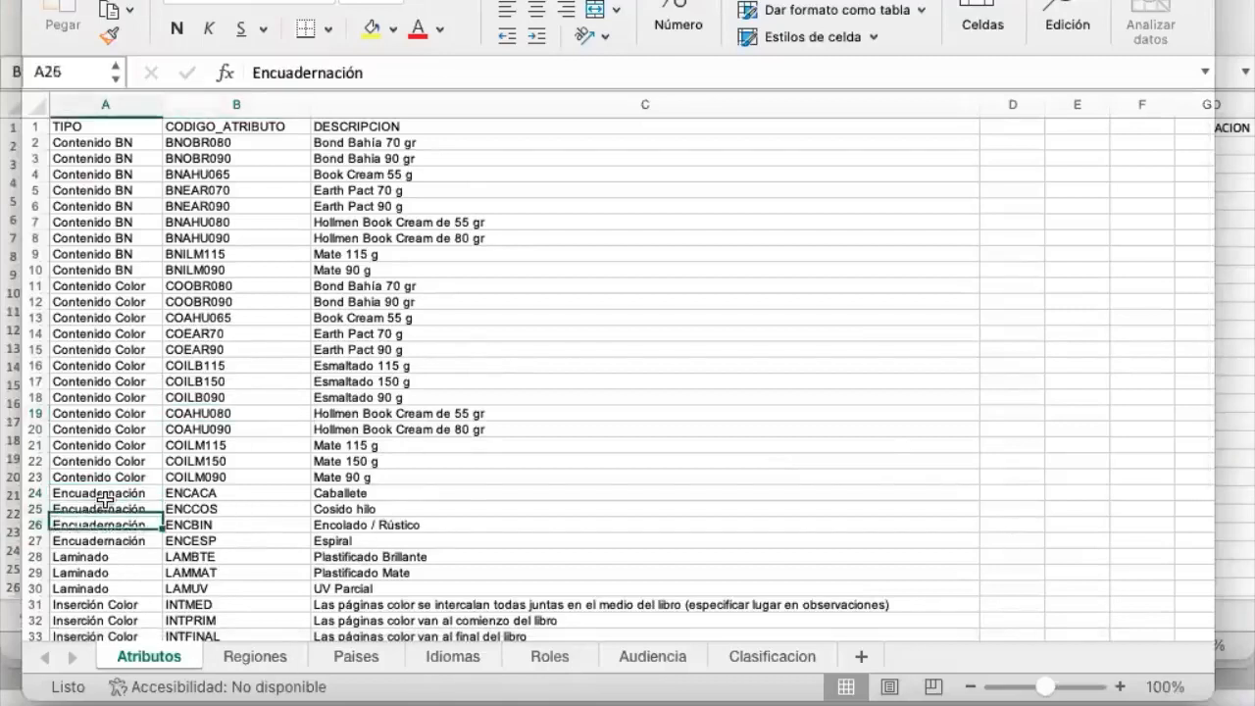
key(Down)
key(Down)
key(Down)
key(Down)
key(Down)
key(Down)
key(Down)
key(Down)
key(Down)
key(Down)
key(Down)
key(Down)
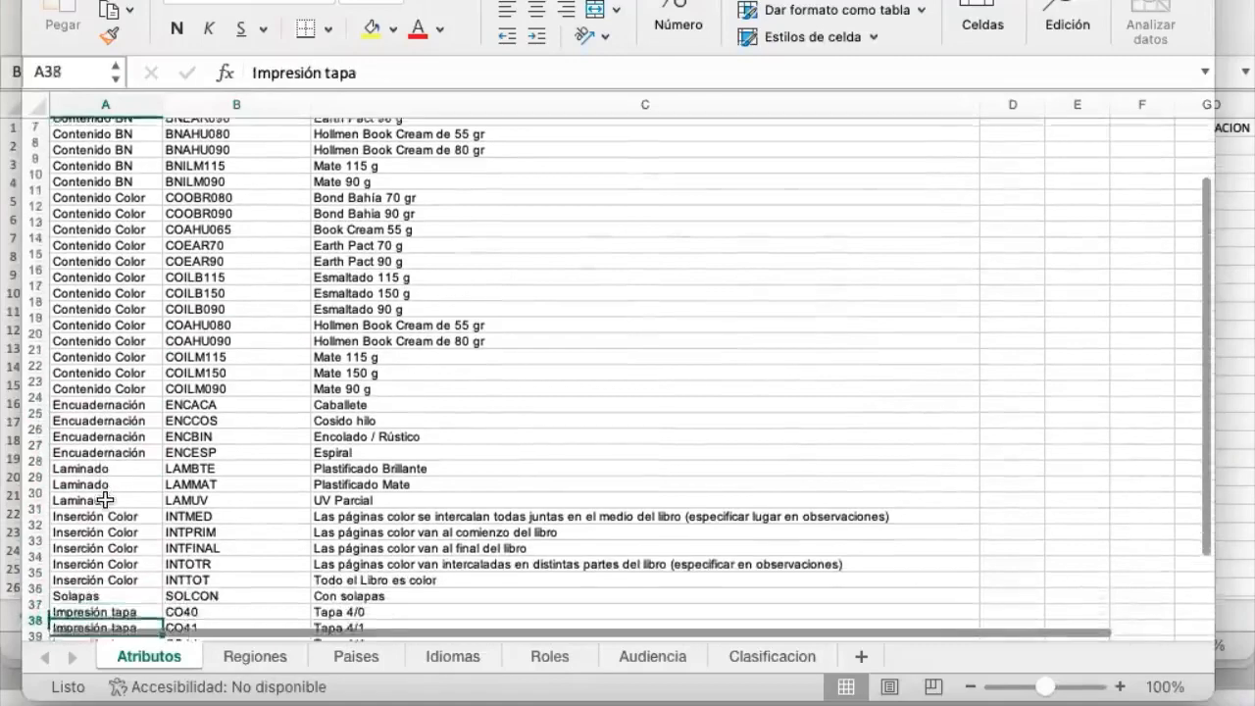
key(Down)
key(Down)
key(Down)
key(Down)
key(Down)
key(Down)
key(Down)
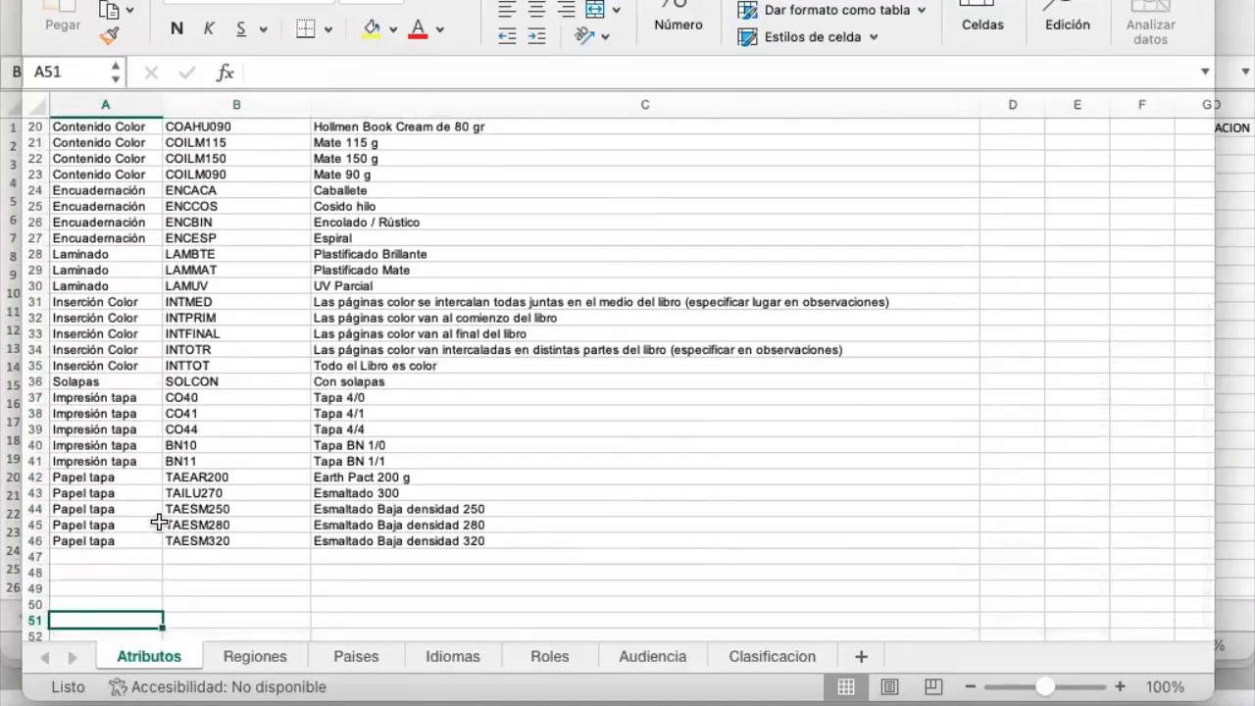
drag(90, 488, 365, 543)
click(112, 475)
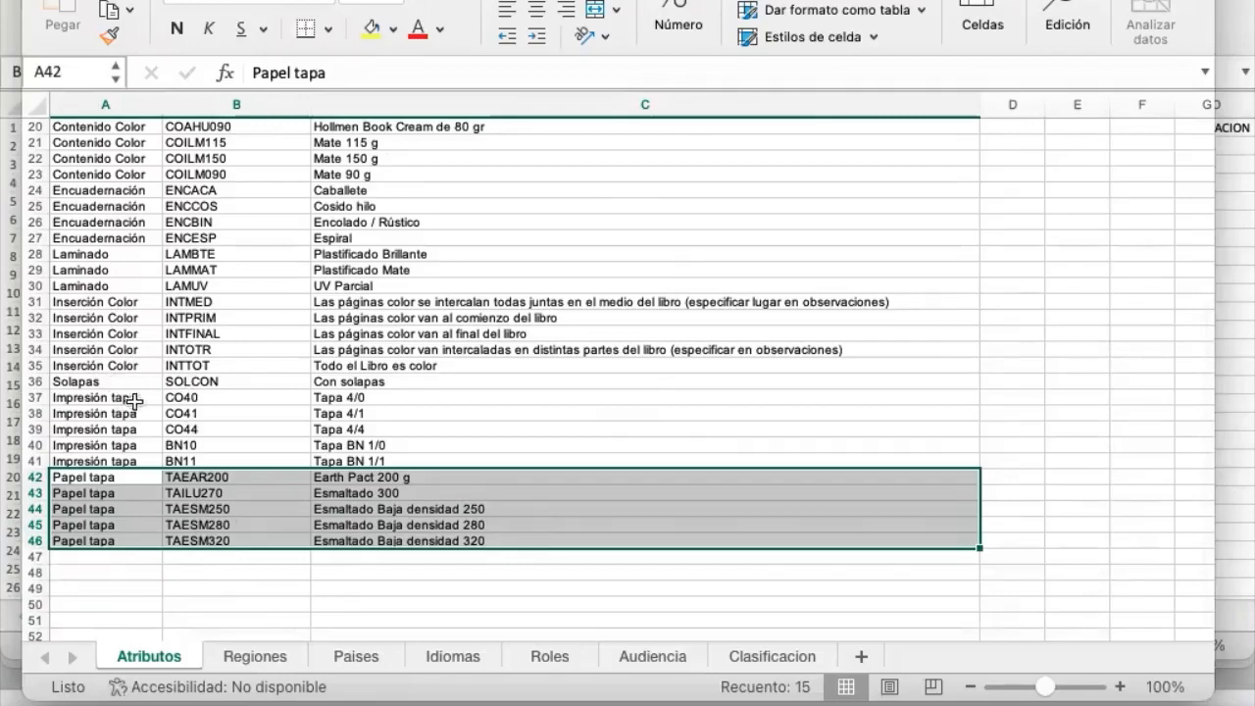
drag(147, 402, 368, 465)
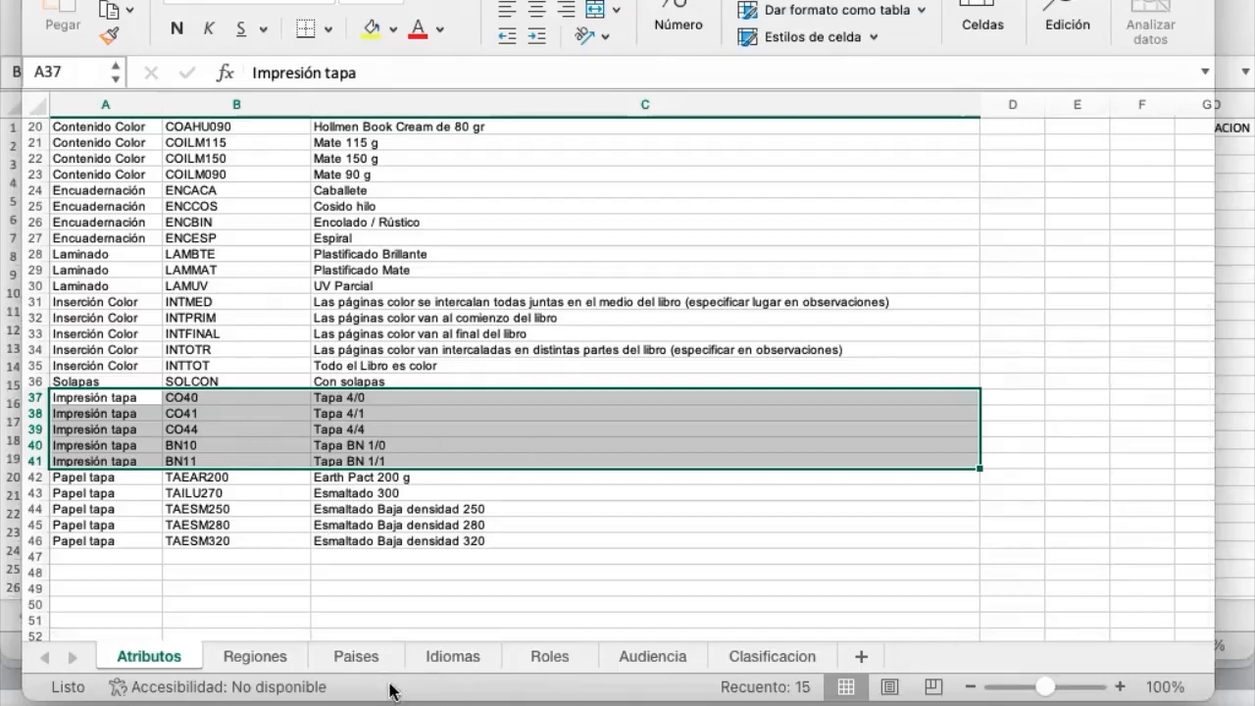
Return to the template, check the first title's TIPO_PAPEL_TAPA and IMPRESION_TAPA codes, and fill the LAMINADO header cell with yellow.
key(ctrl+Up)
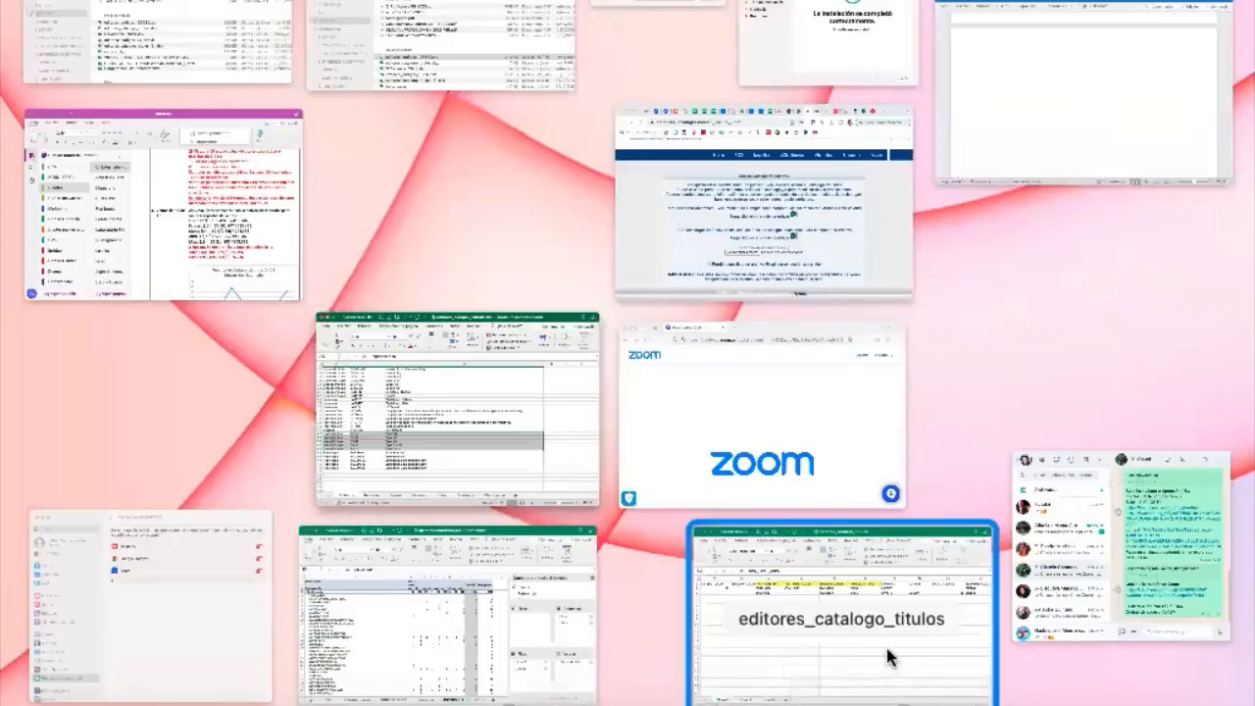
click(887, 657)
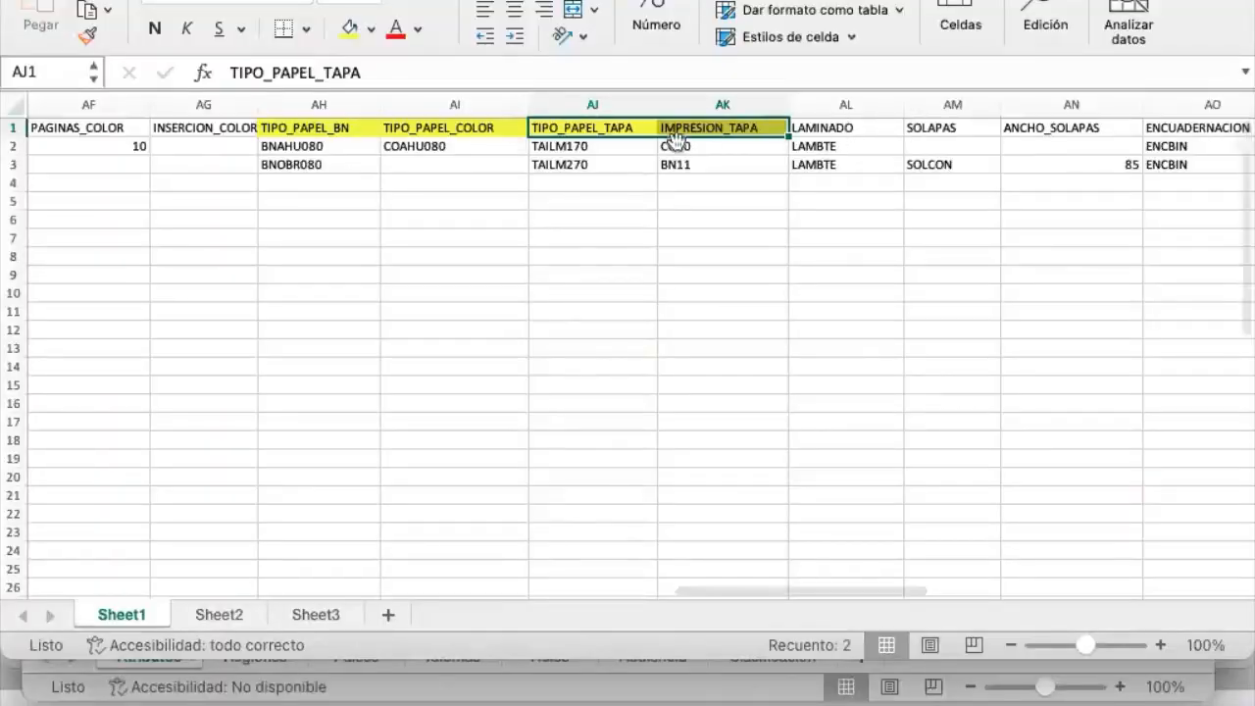
click(591, 150)
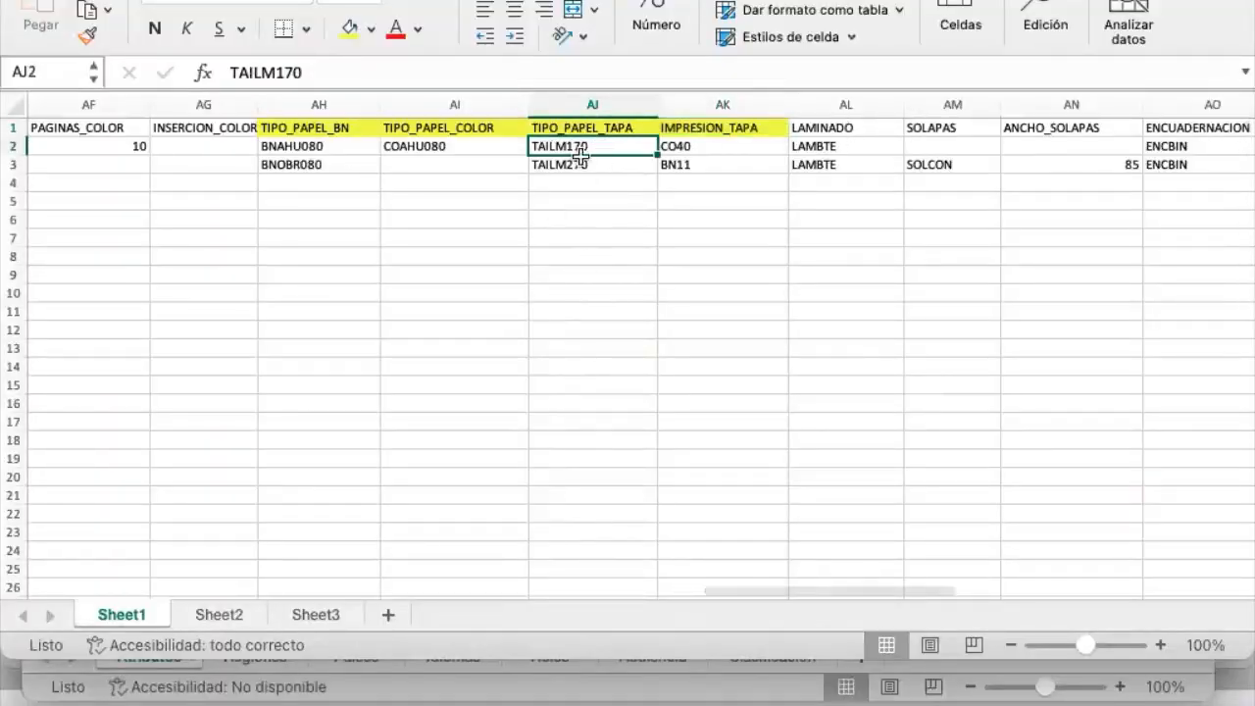
click(719, 151)
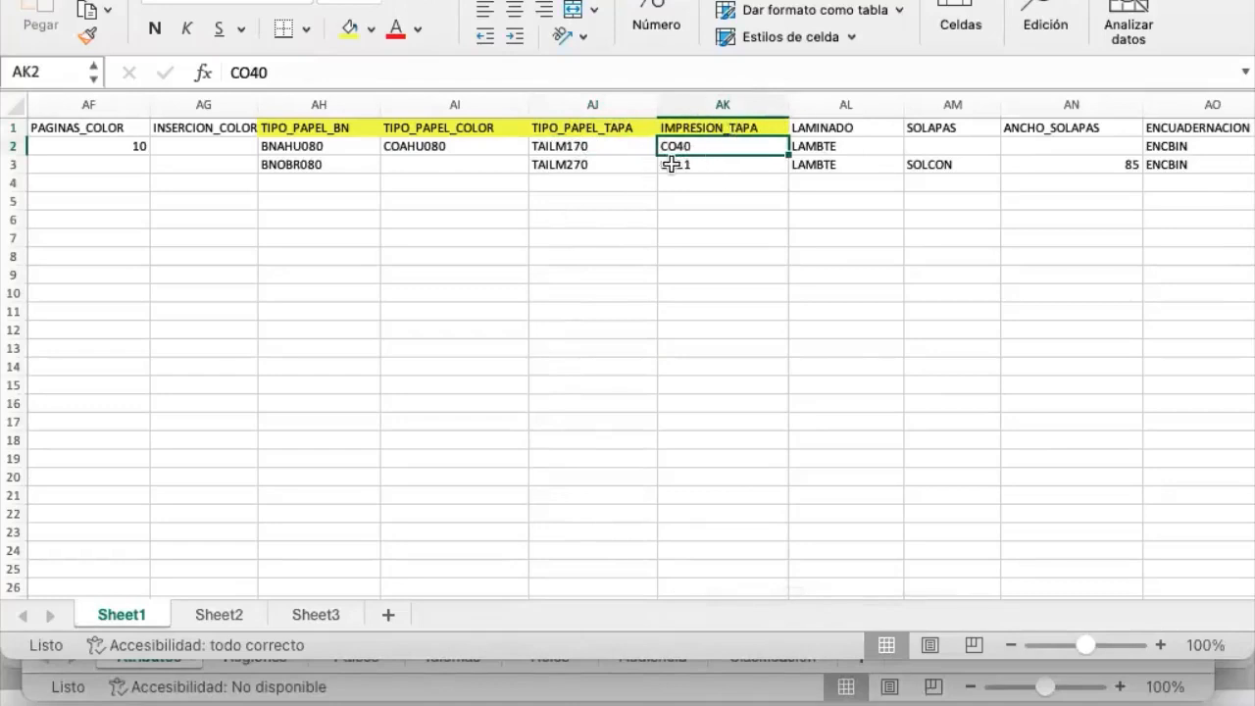
click(821, 128)
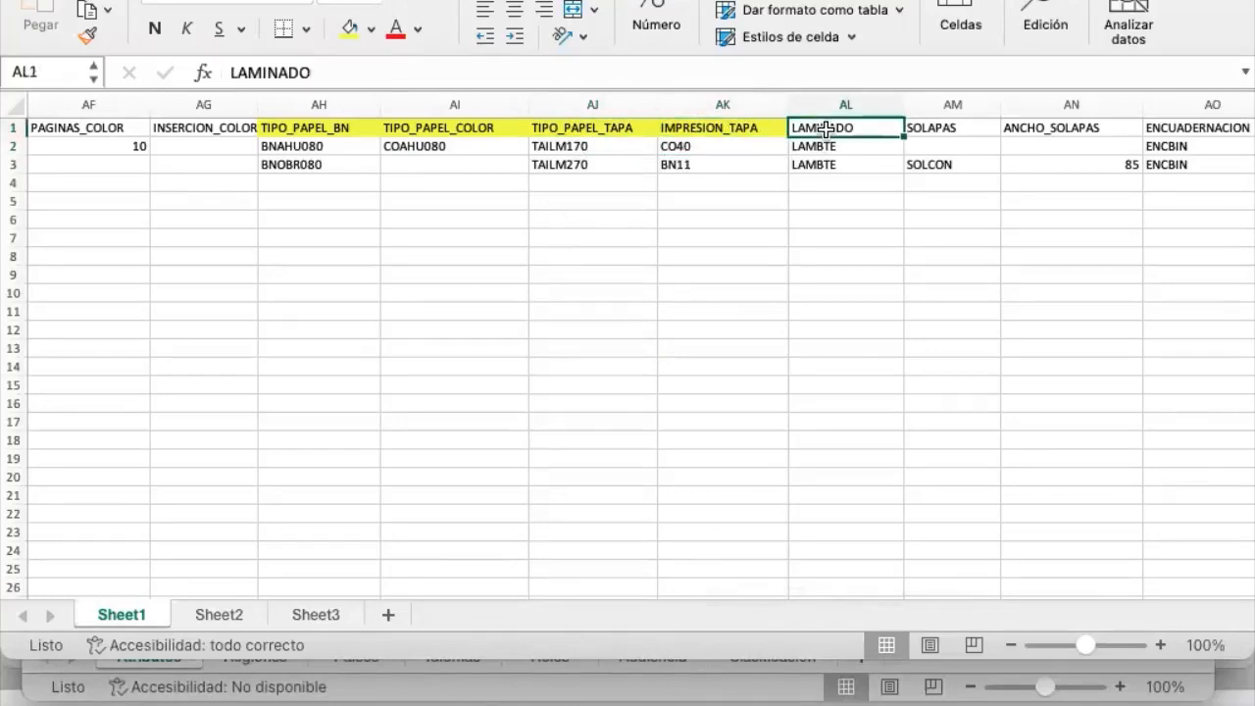
click(347, 30)
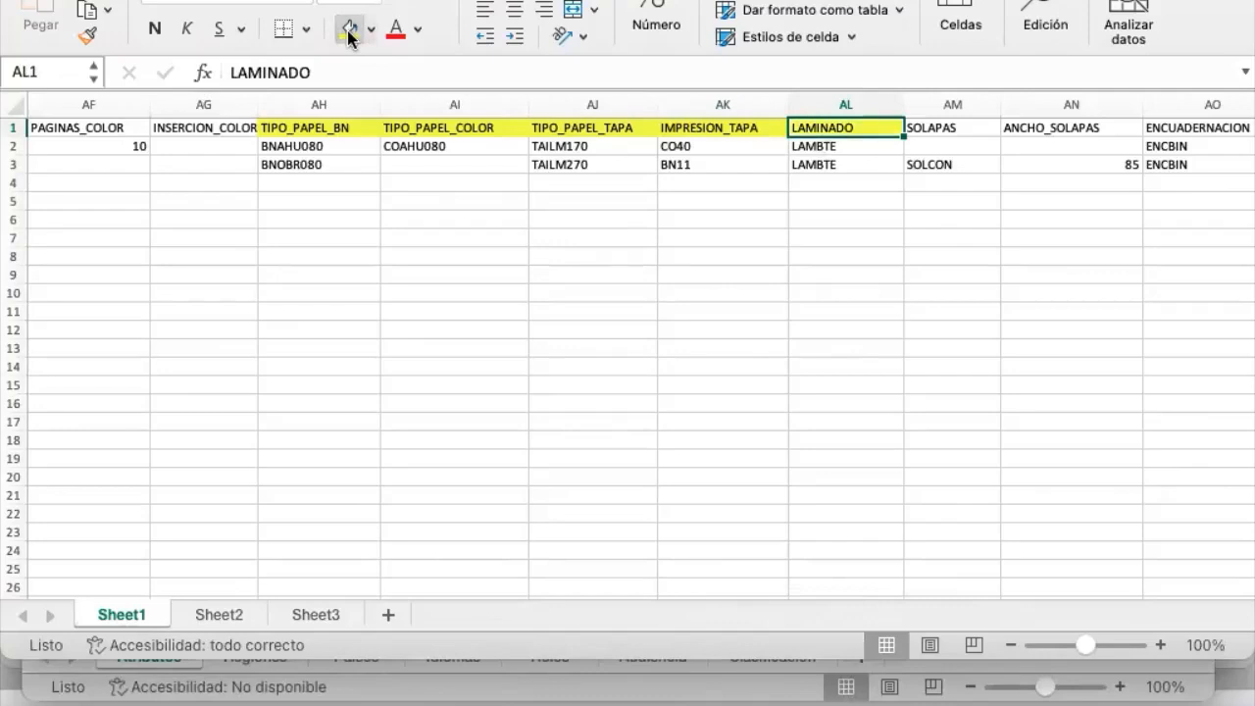
Switch to the editores_codigos workbook and examine the Laminado codes with their descriptions on the Atributos sheet.
key(ctrl+Up)
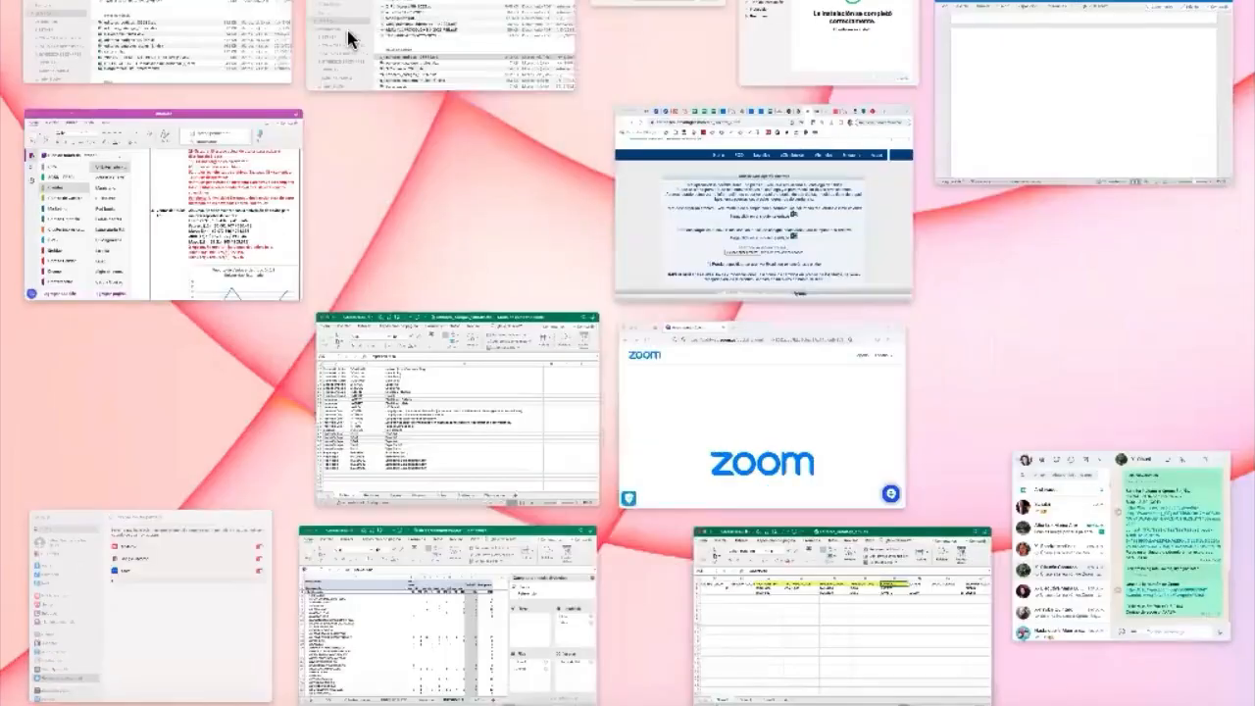
click(426, 451)
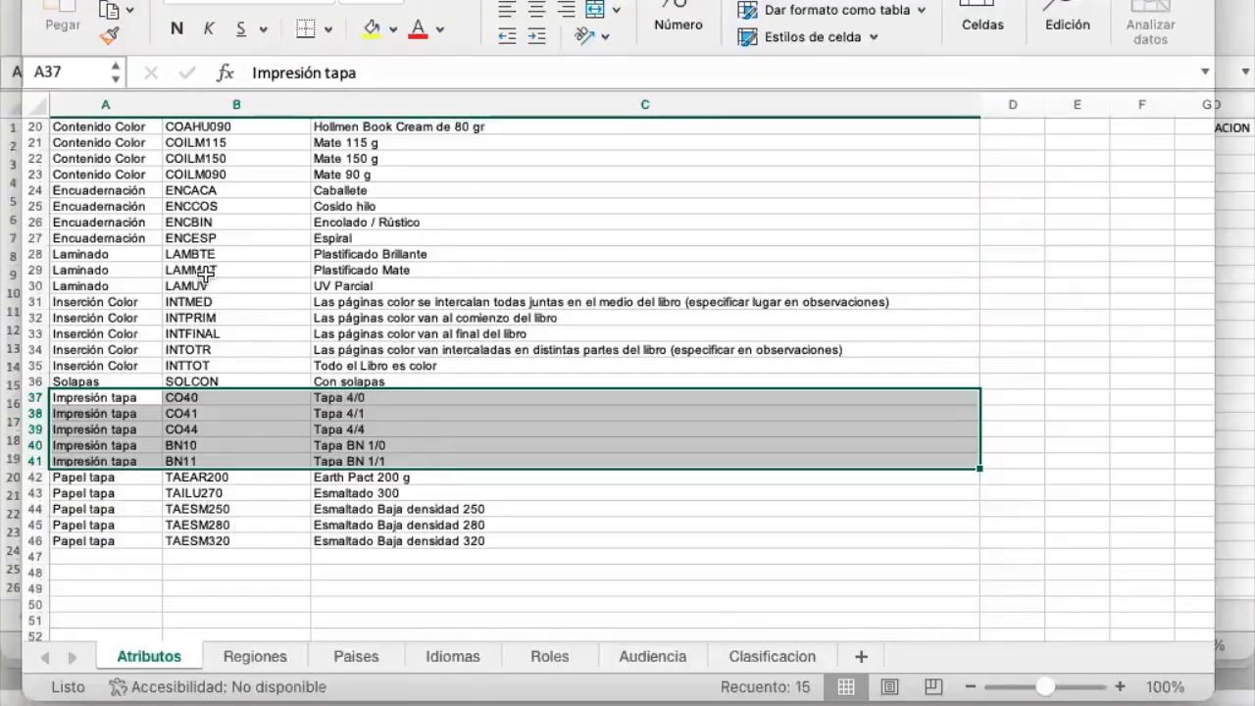
drag(119, 256, 372, 270)
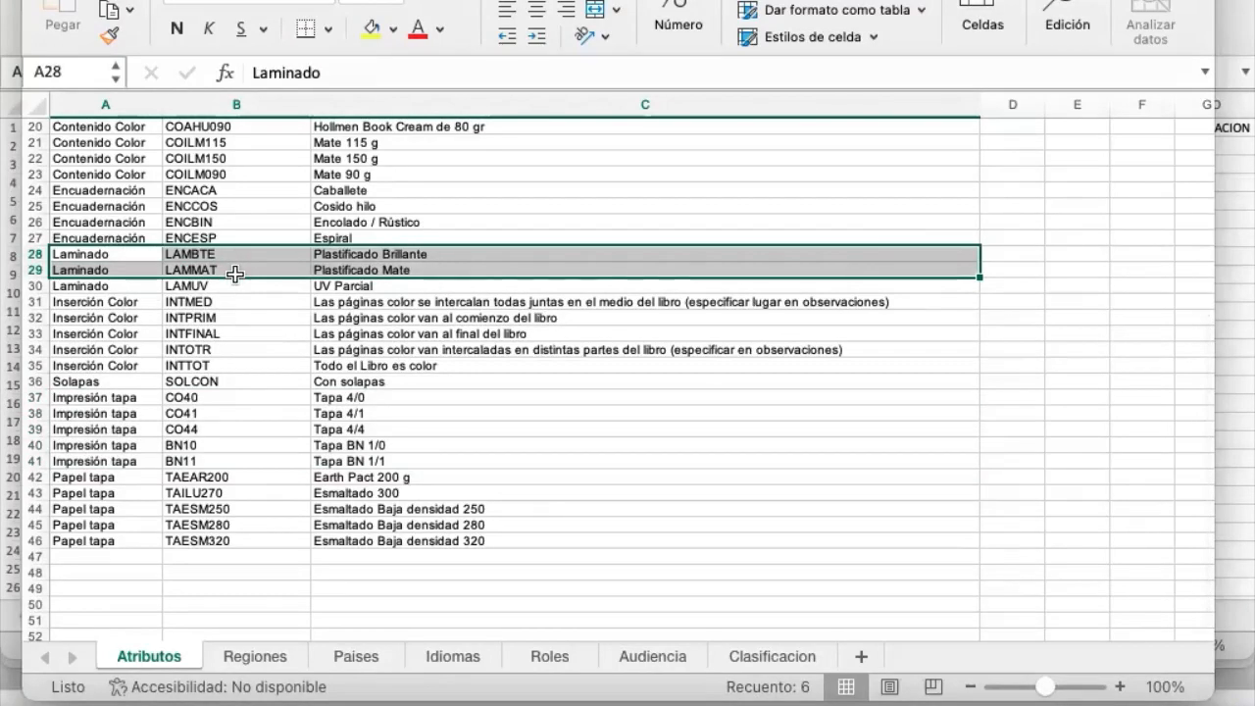
drag(93, 285, 382, 286)
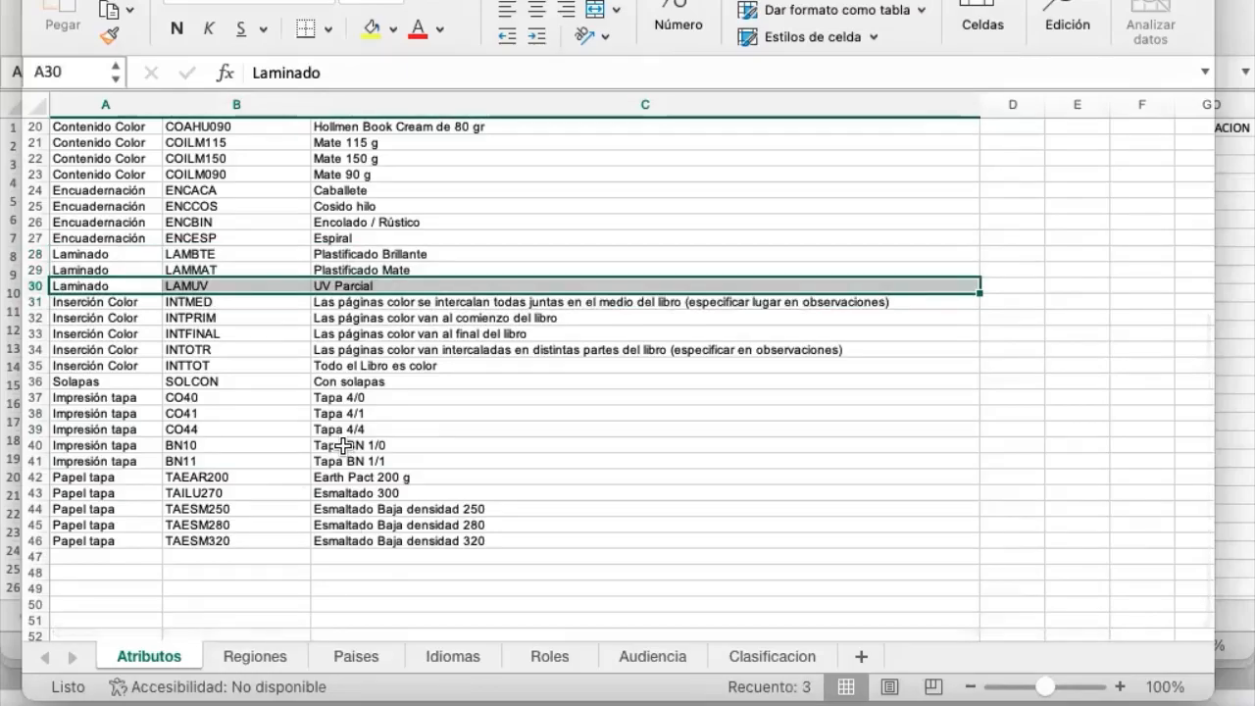
Return to the template workbook and check the SOLAPAS column's header and the second title's flap code.
key(ctrl+Up)
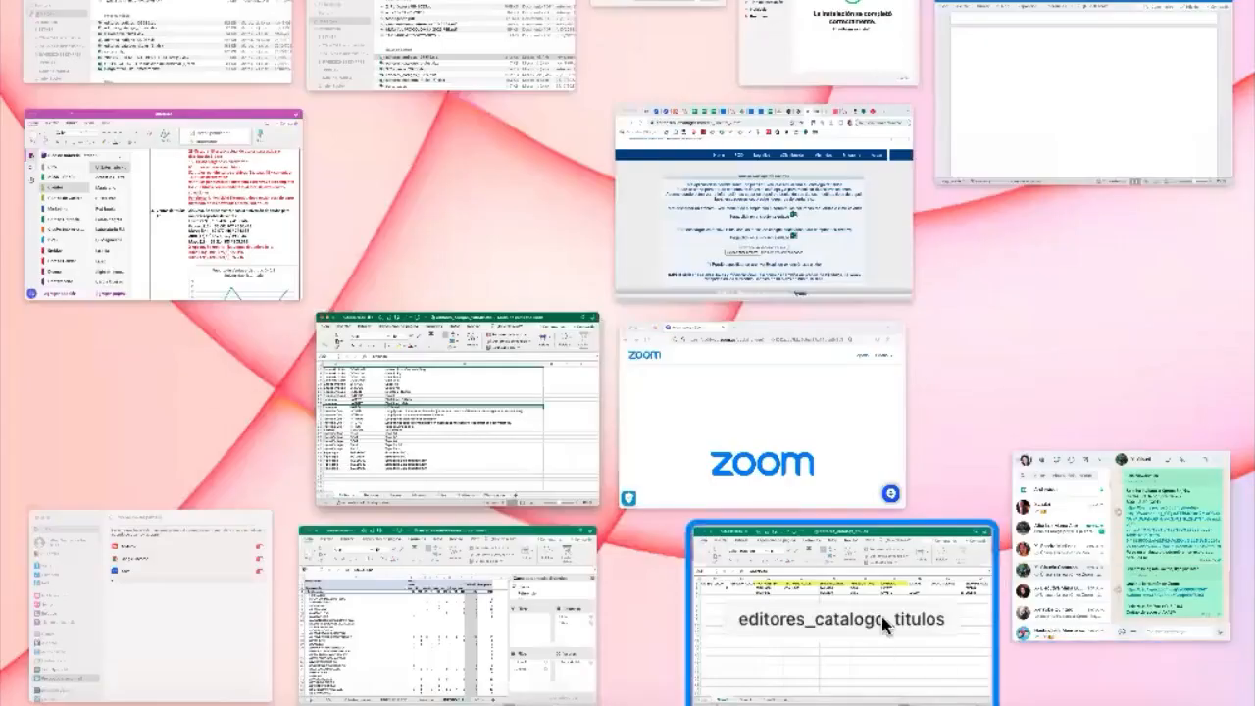
click(886, 589)
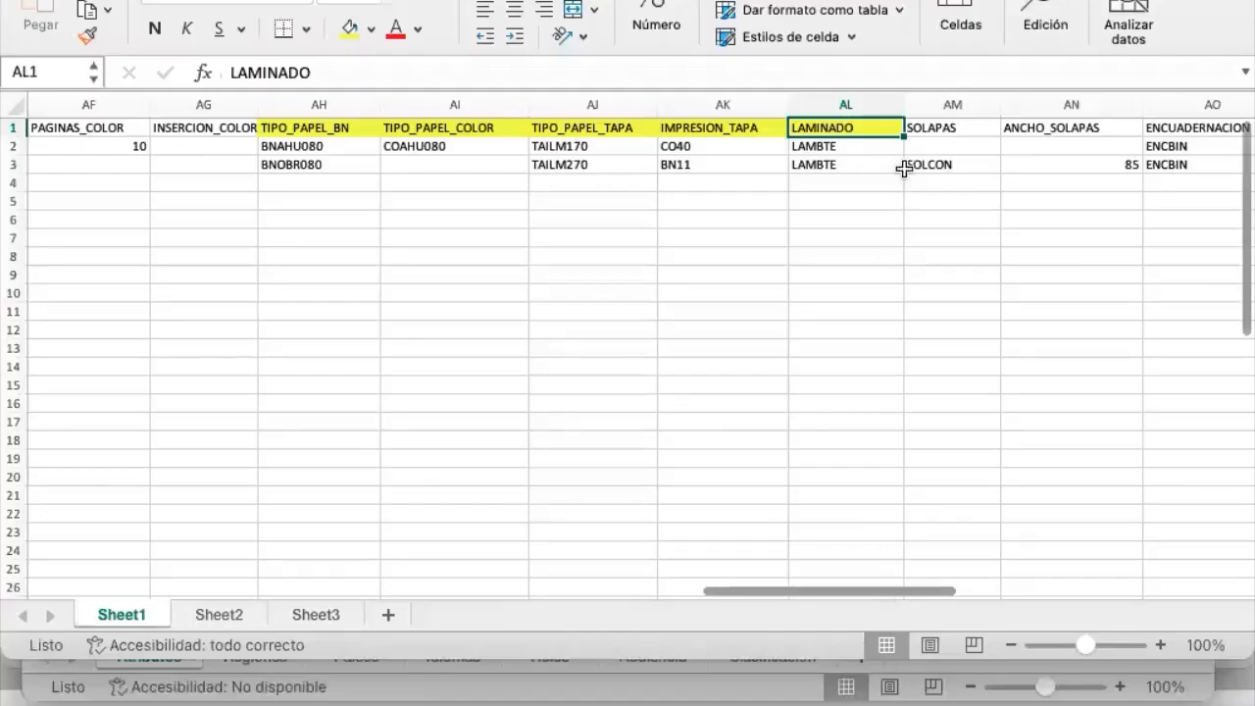
click(944, 124)
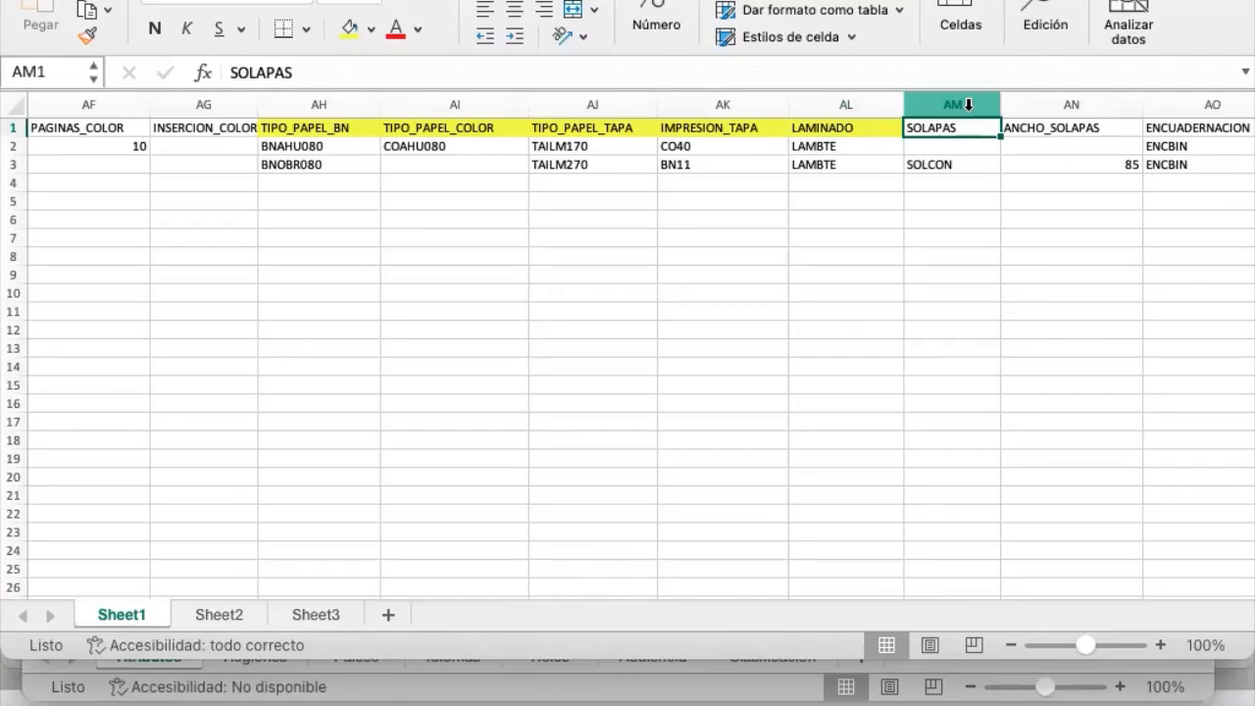
click(943, 169)
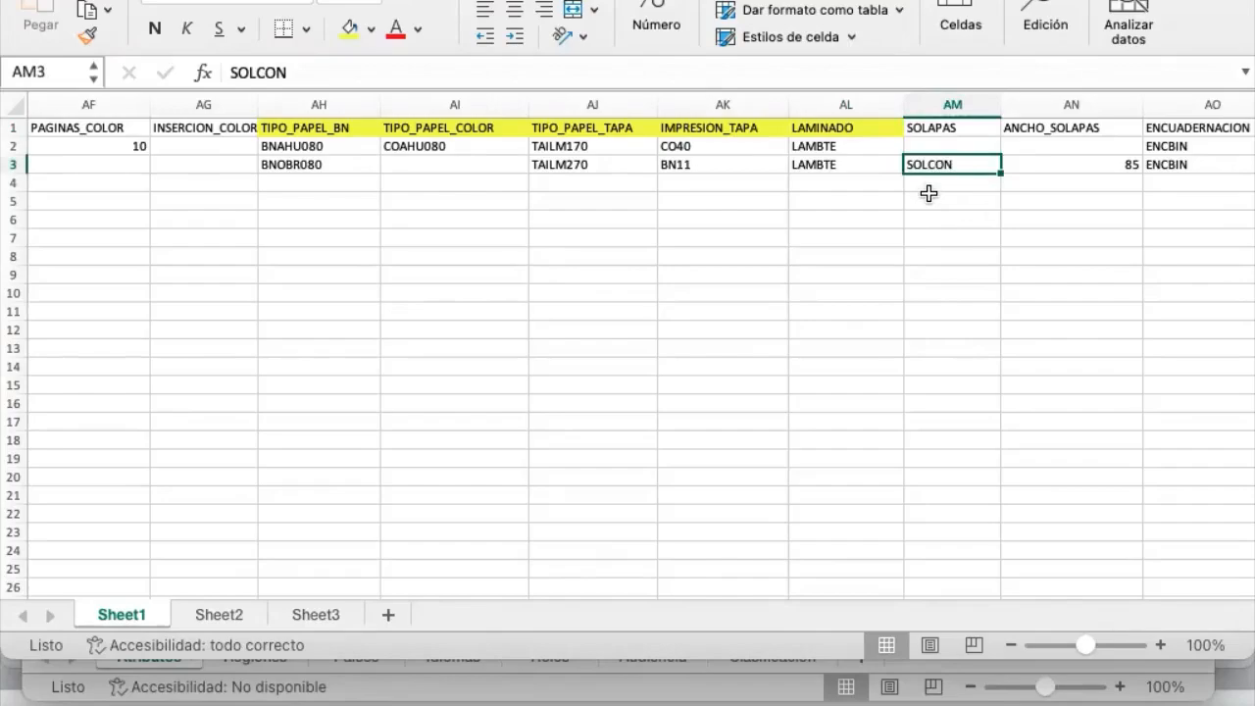
Switch to the editores_codigos workbook and look up the Solapas code row on the Atributos sheet.
key(ctrl+Up)
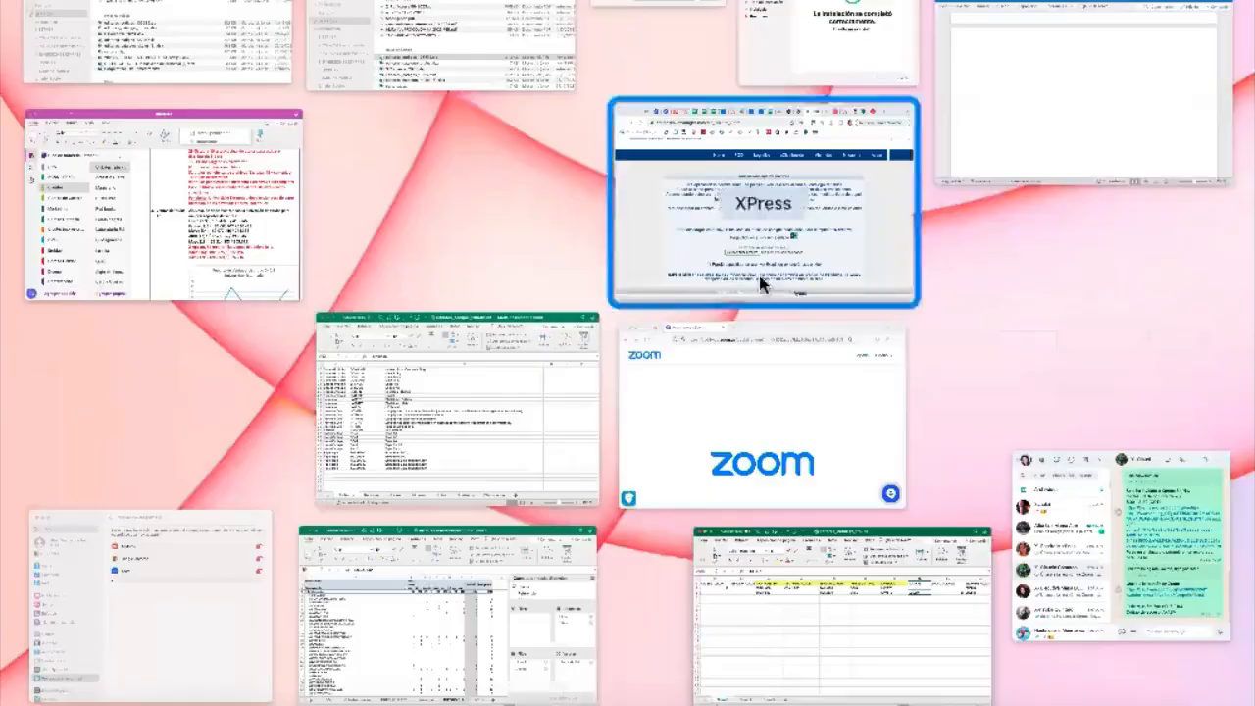
click(465, 413)
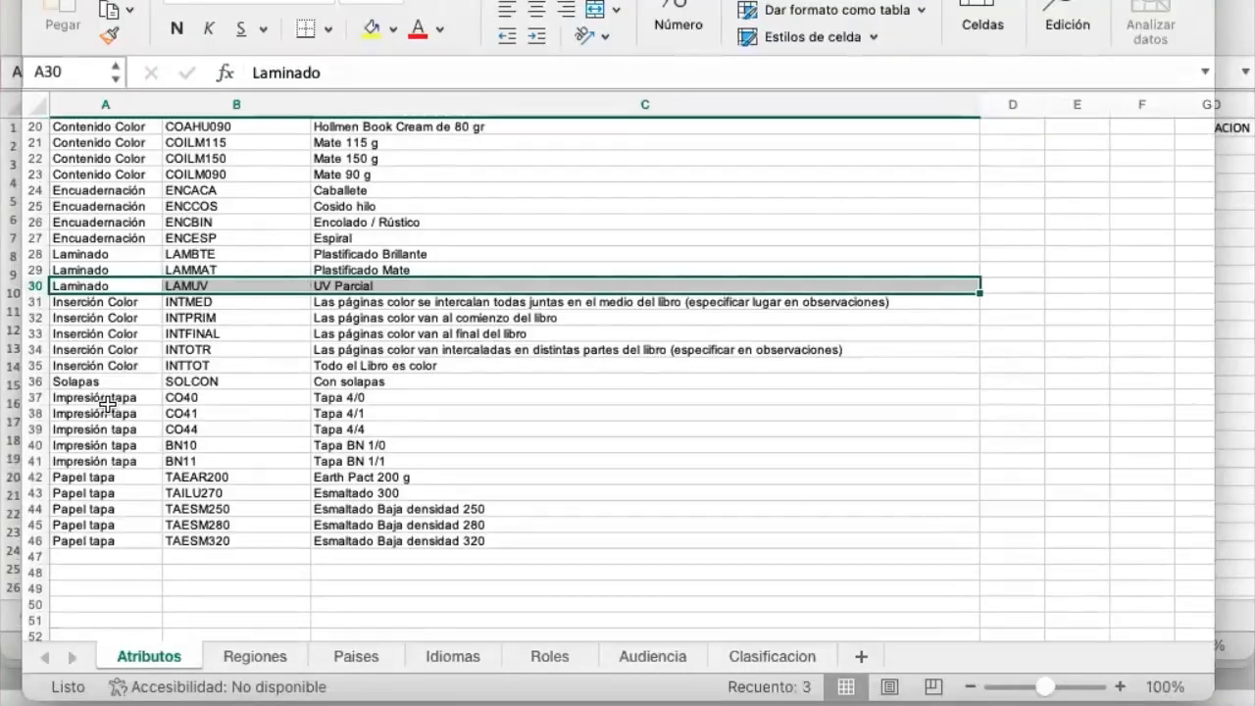
drag(88, 380, 346, 384)
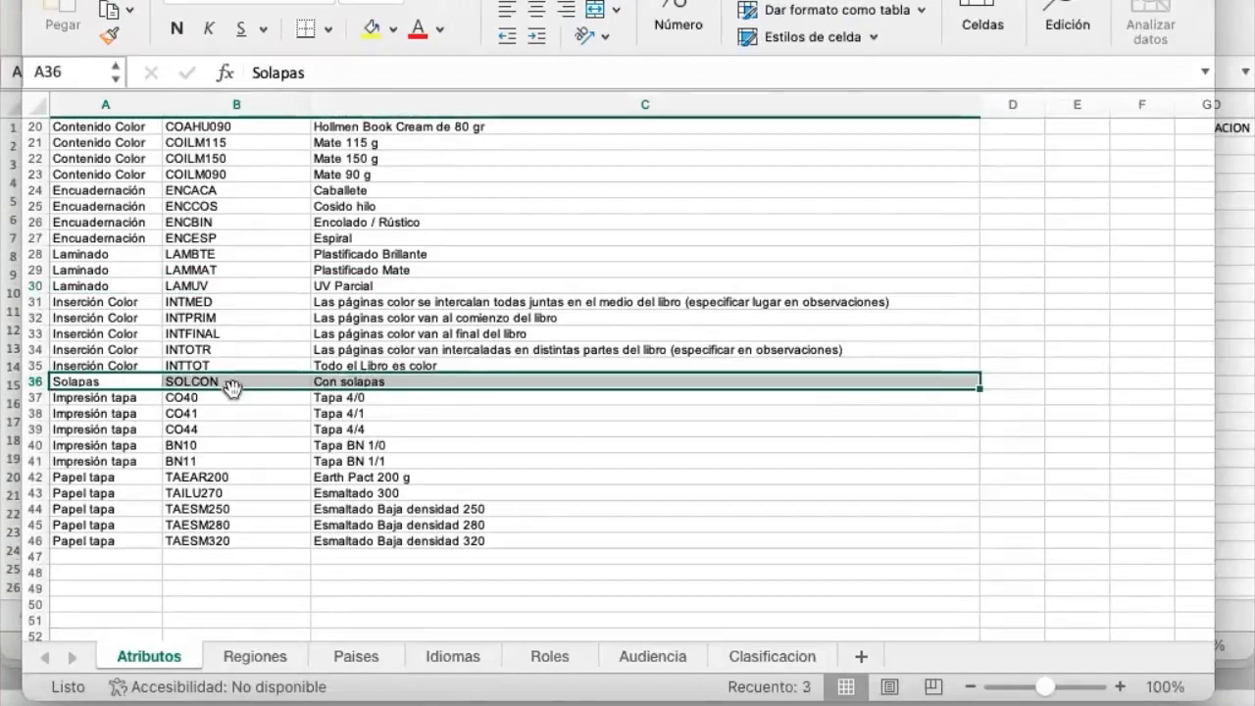
Return to the template workbook and compare both titles' SOLAPAS and ANCHO_SOLAPAS cells.
key(ctrl+Up)
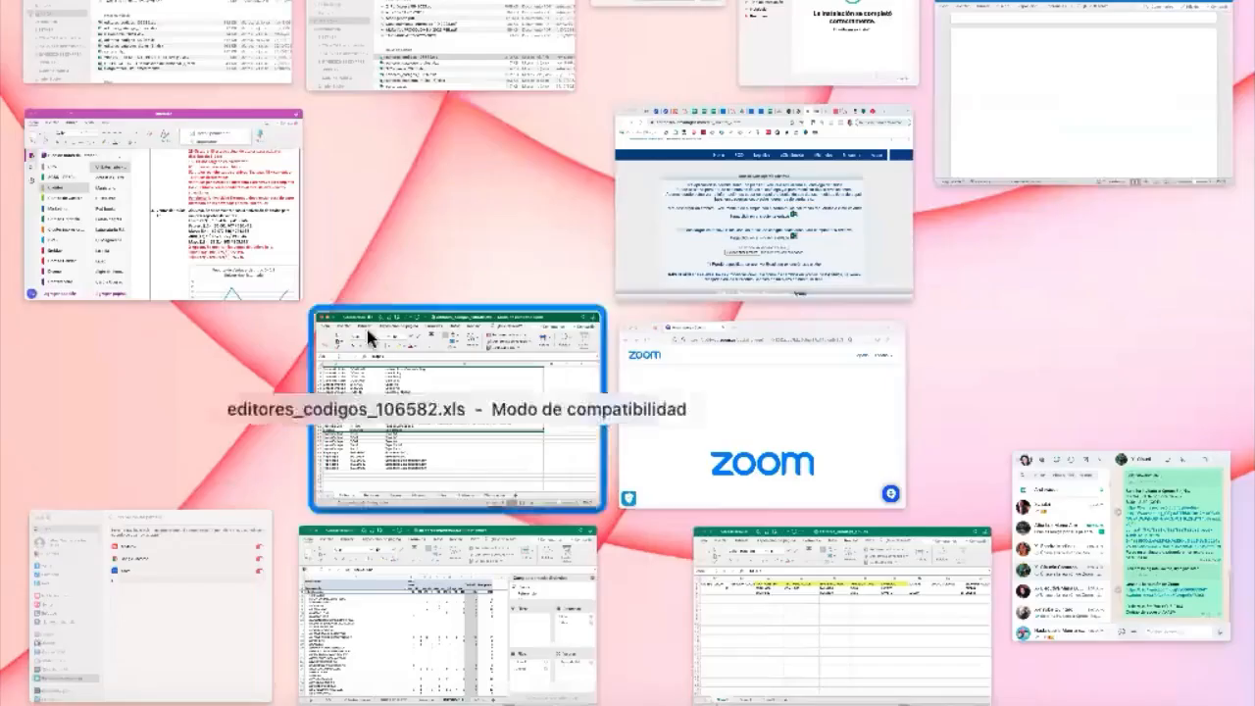
click(831, 593)
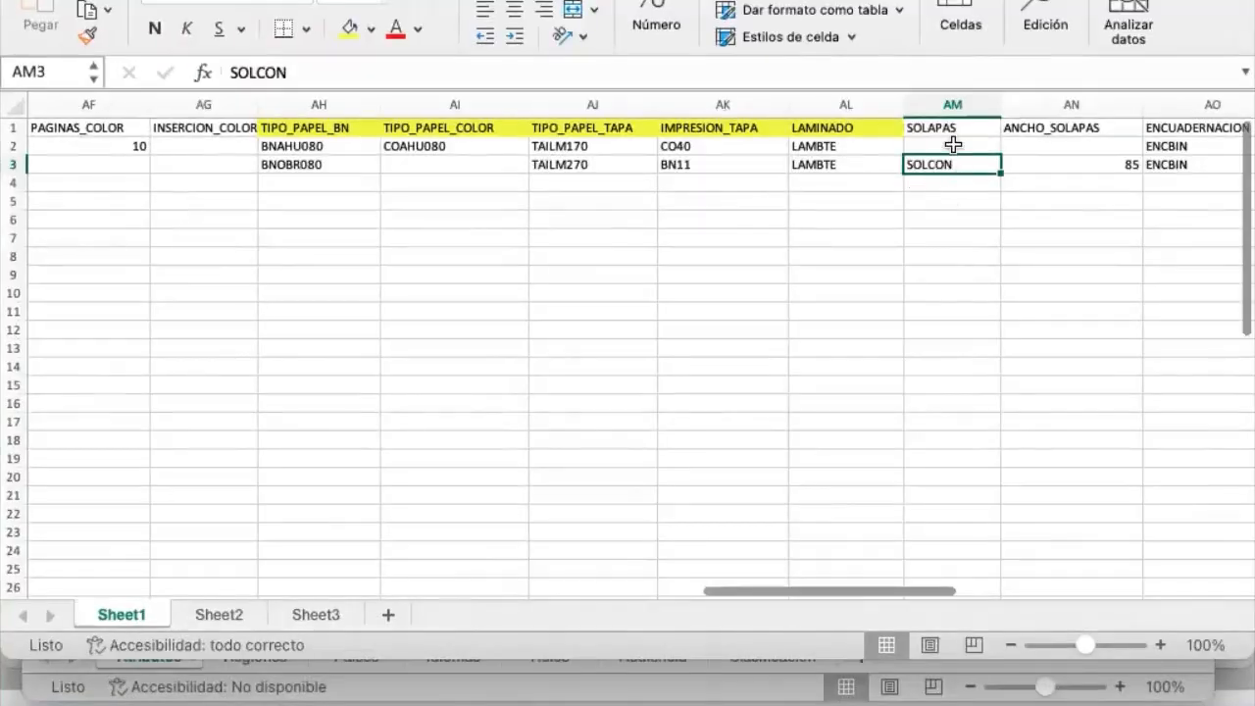
click(952, 145)
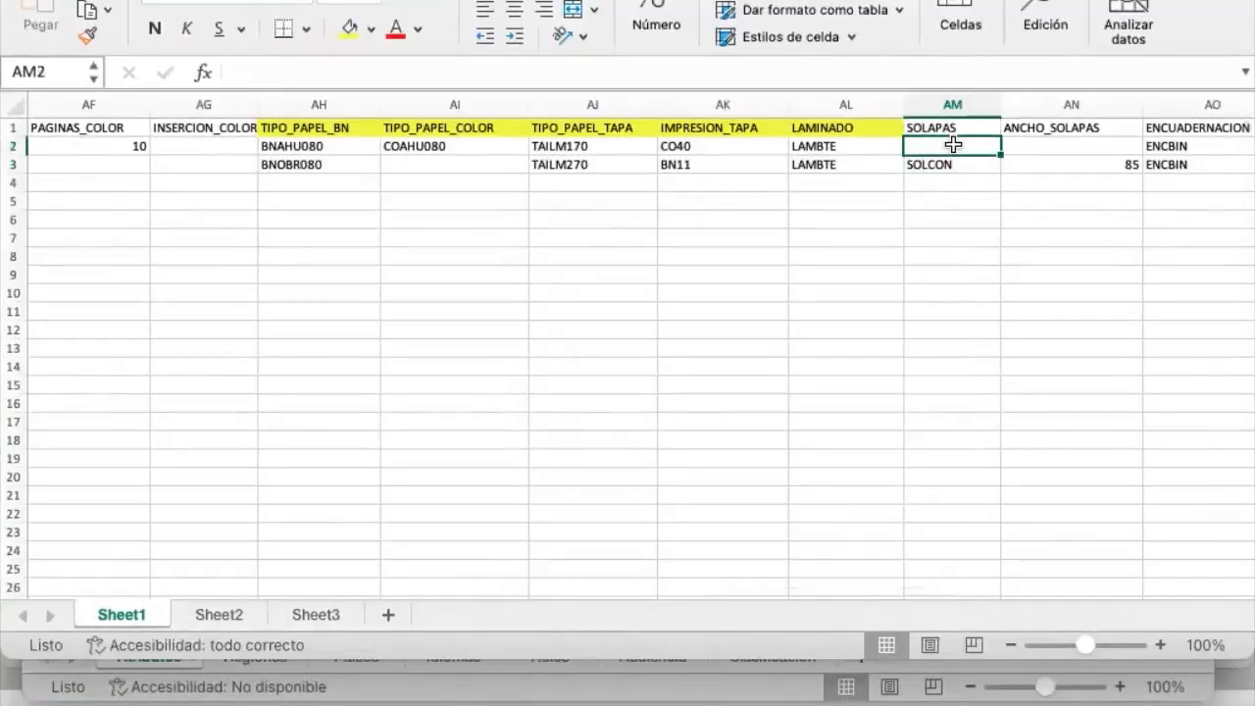
key(Tab)
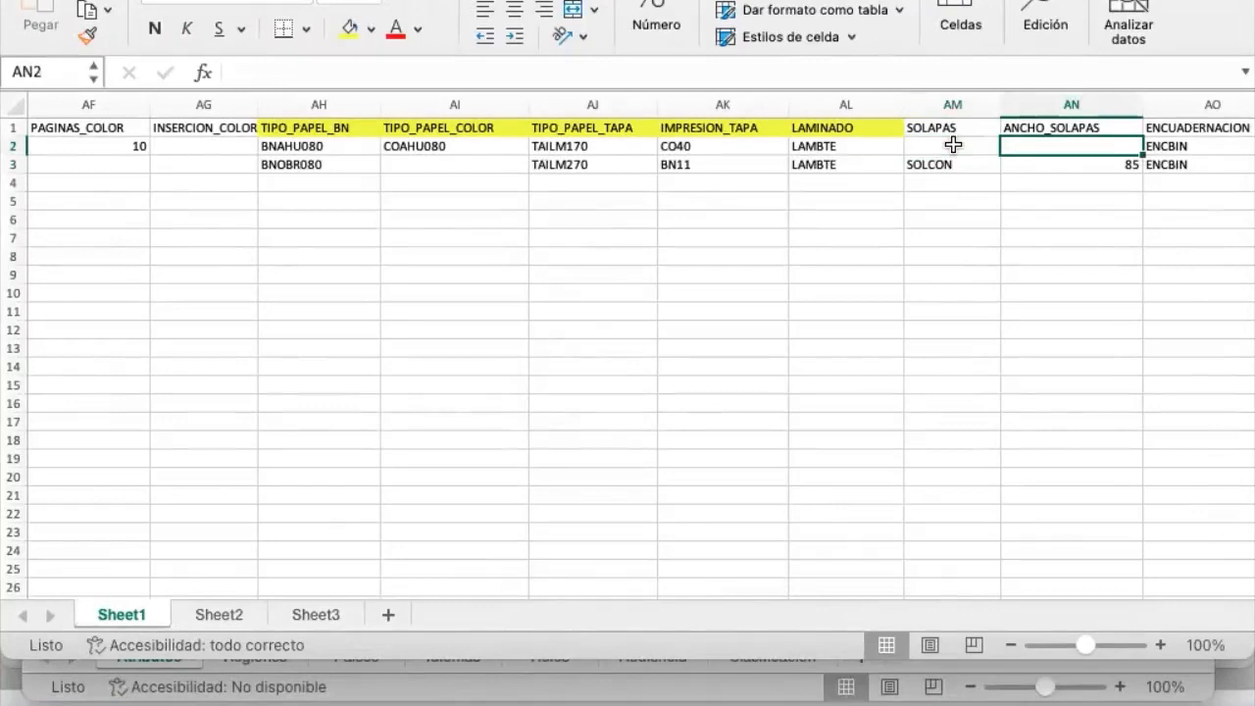
key(Up)
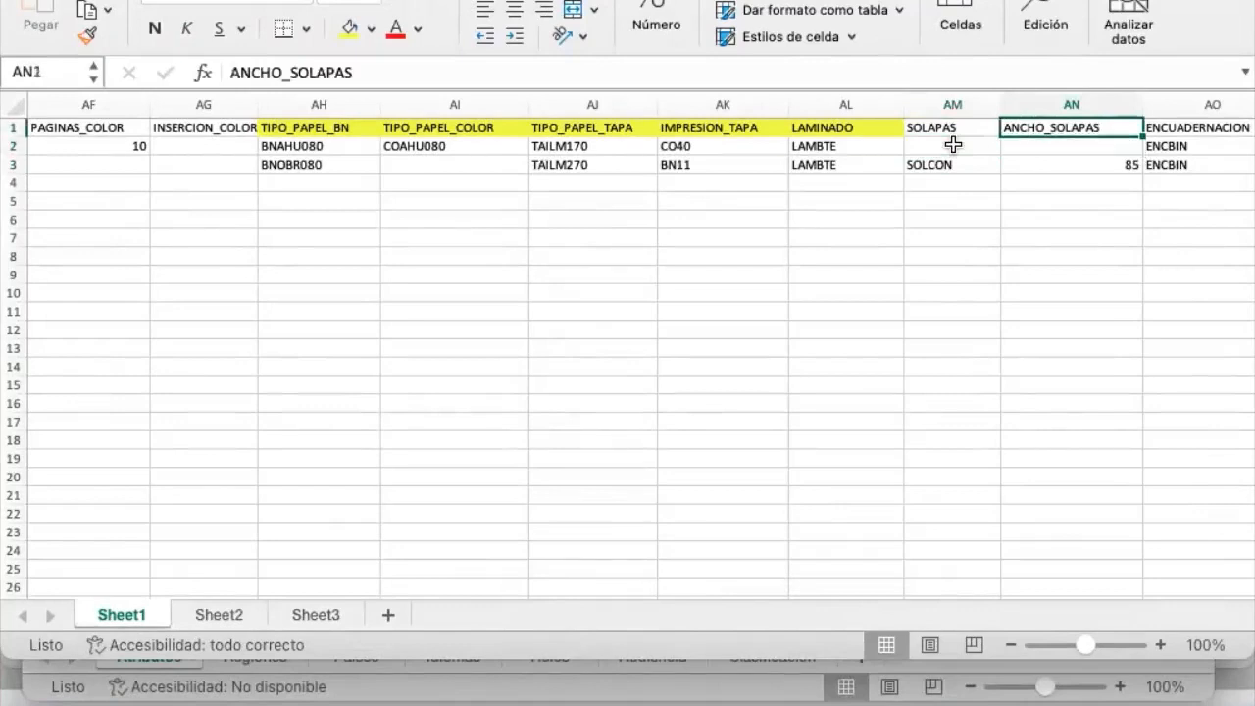
click(1098, 168)
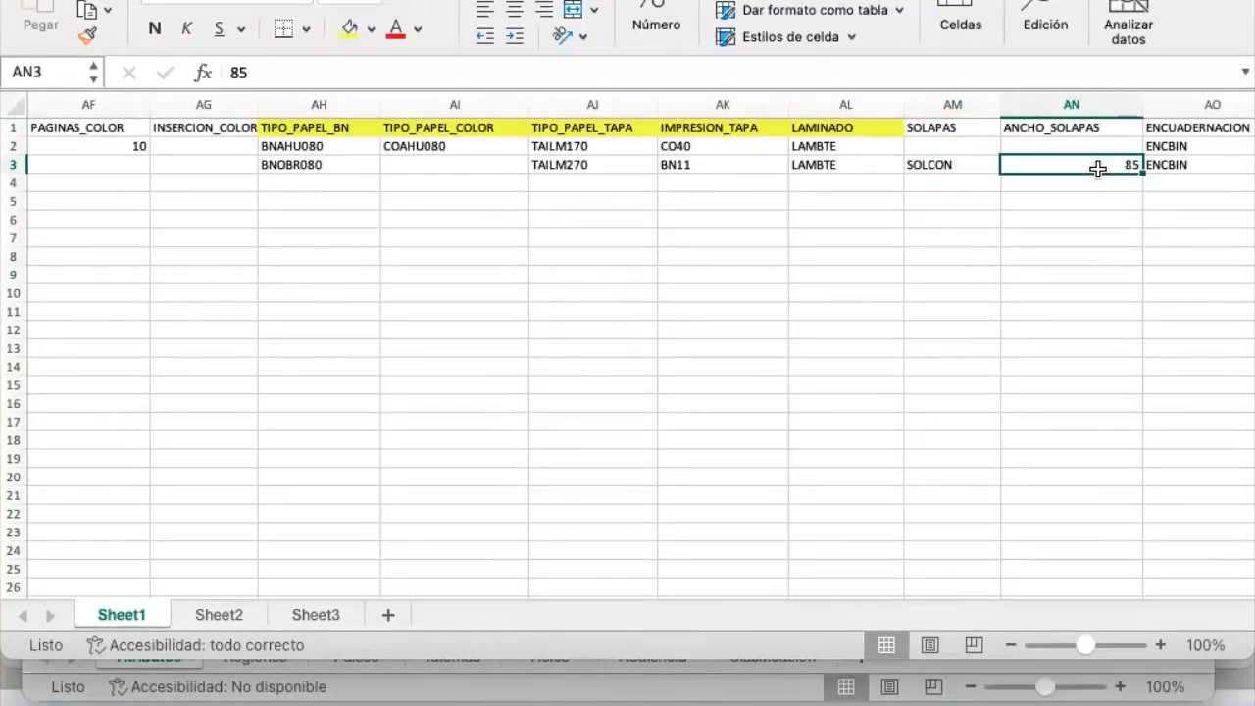
Highlight the ENCUADERNACION column header in yellow.
key(Tab)
key(Tab)
key(Tab)
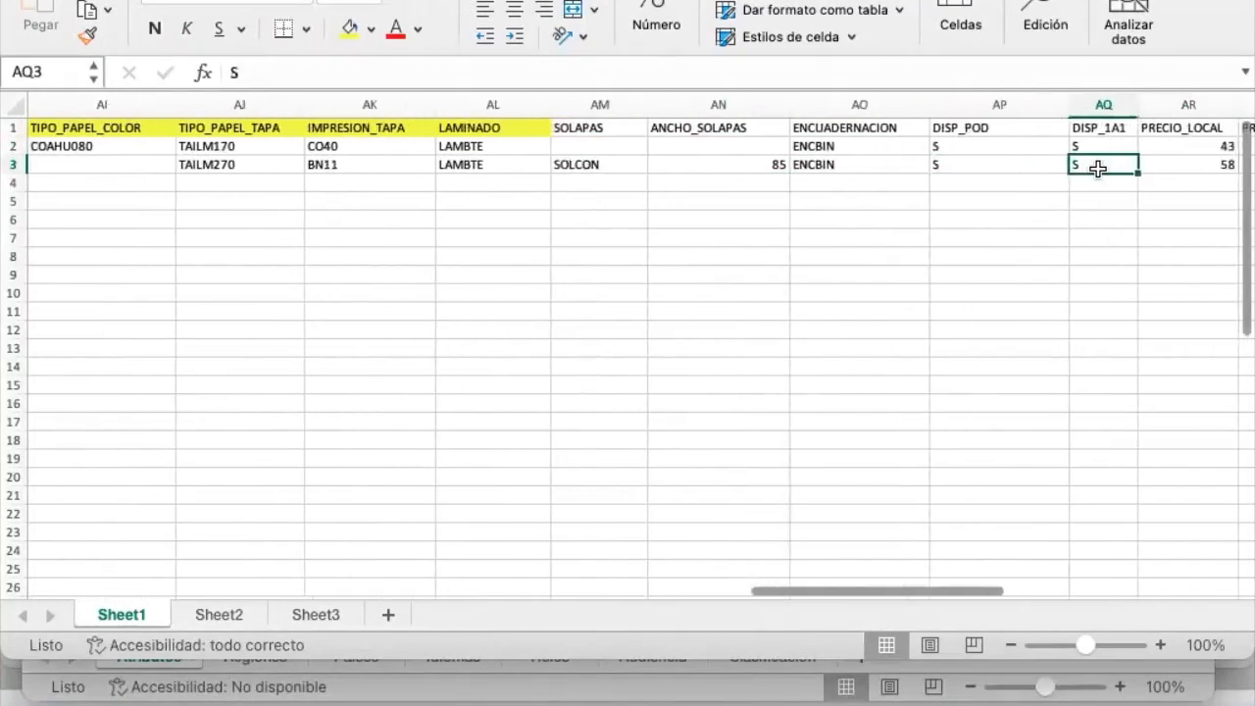
key(Tab)
key(Tab)
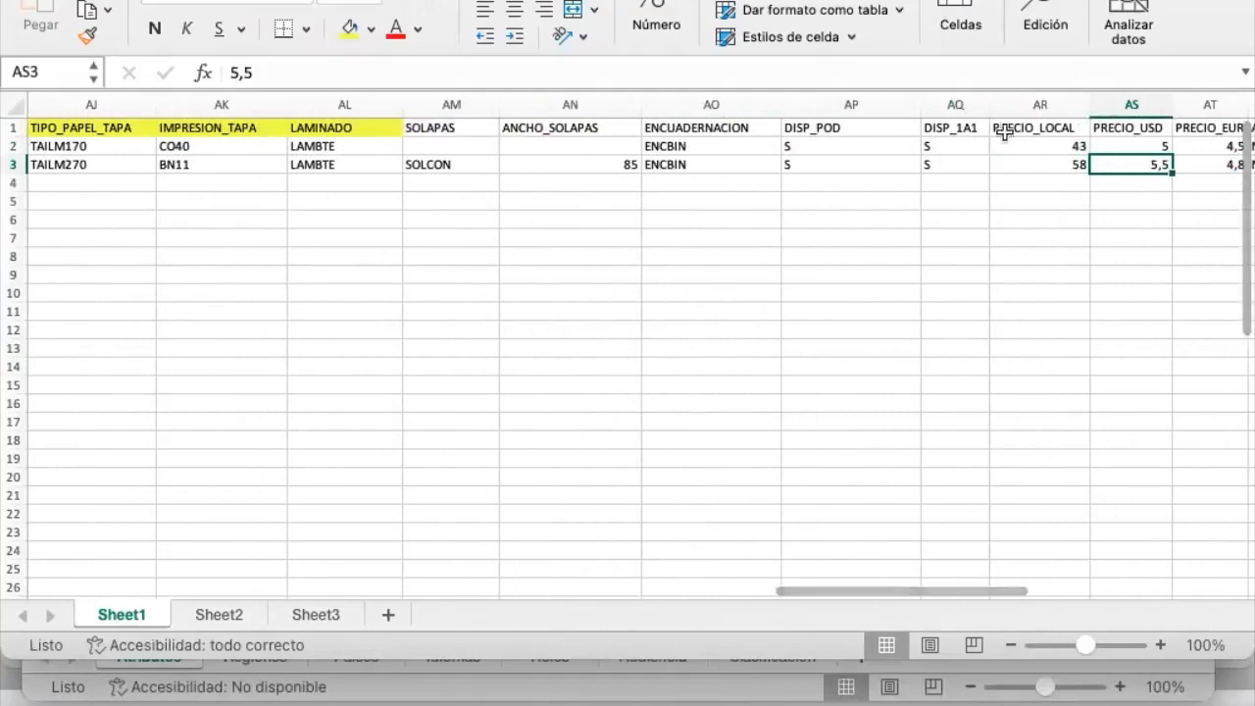
click(686, 130)
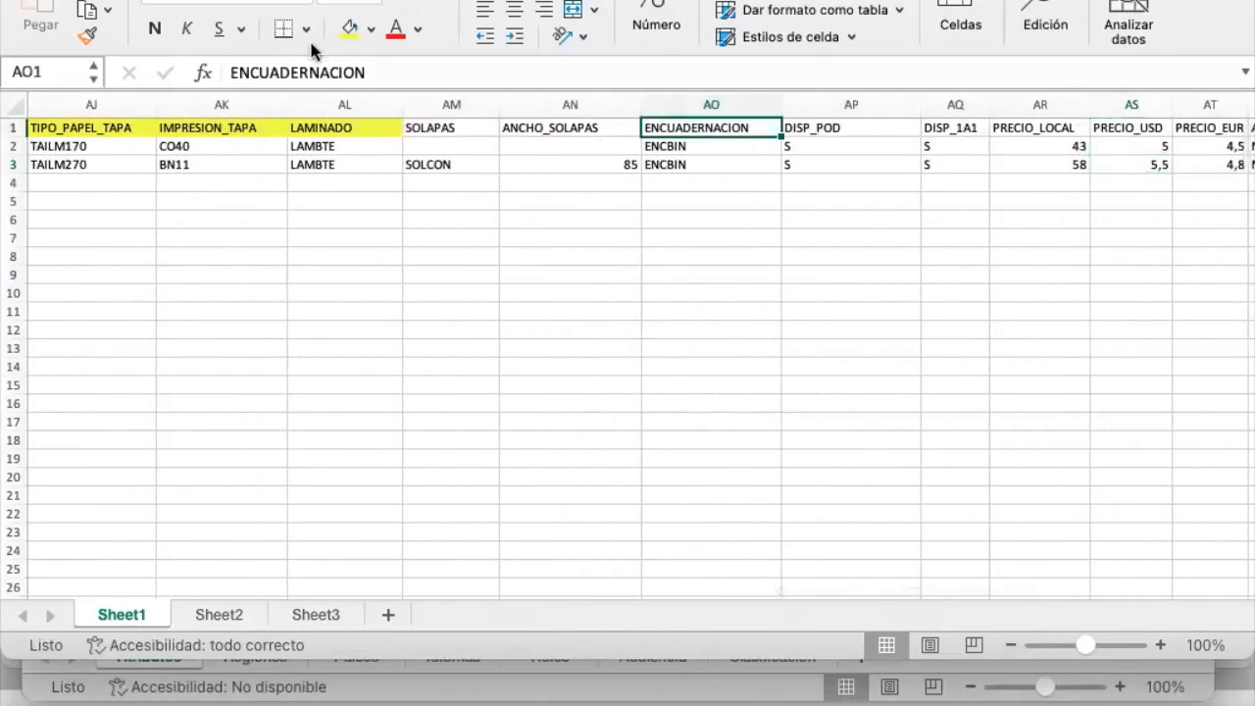
click(348, 28)
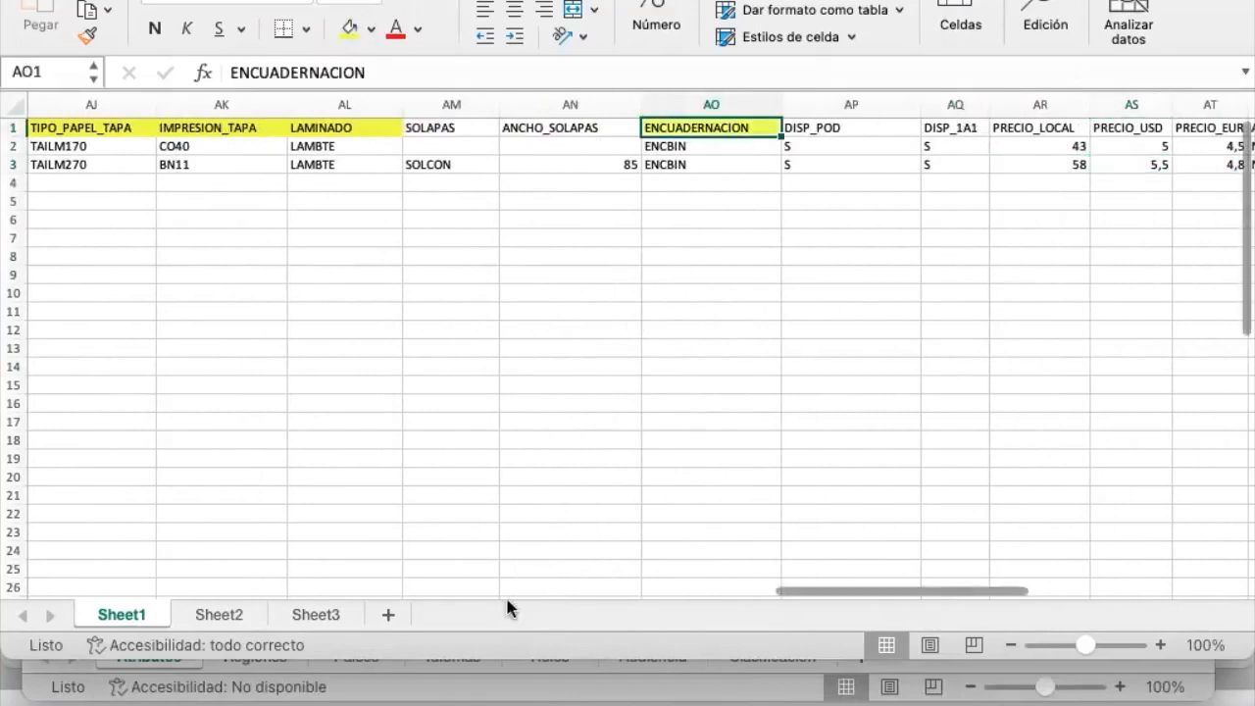
Switch to the editores_codigos workbook and look up the Encuadernación codes with their descriptions on the Atributos sheet.
key(ctrl+Up)
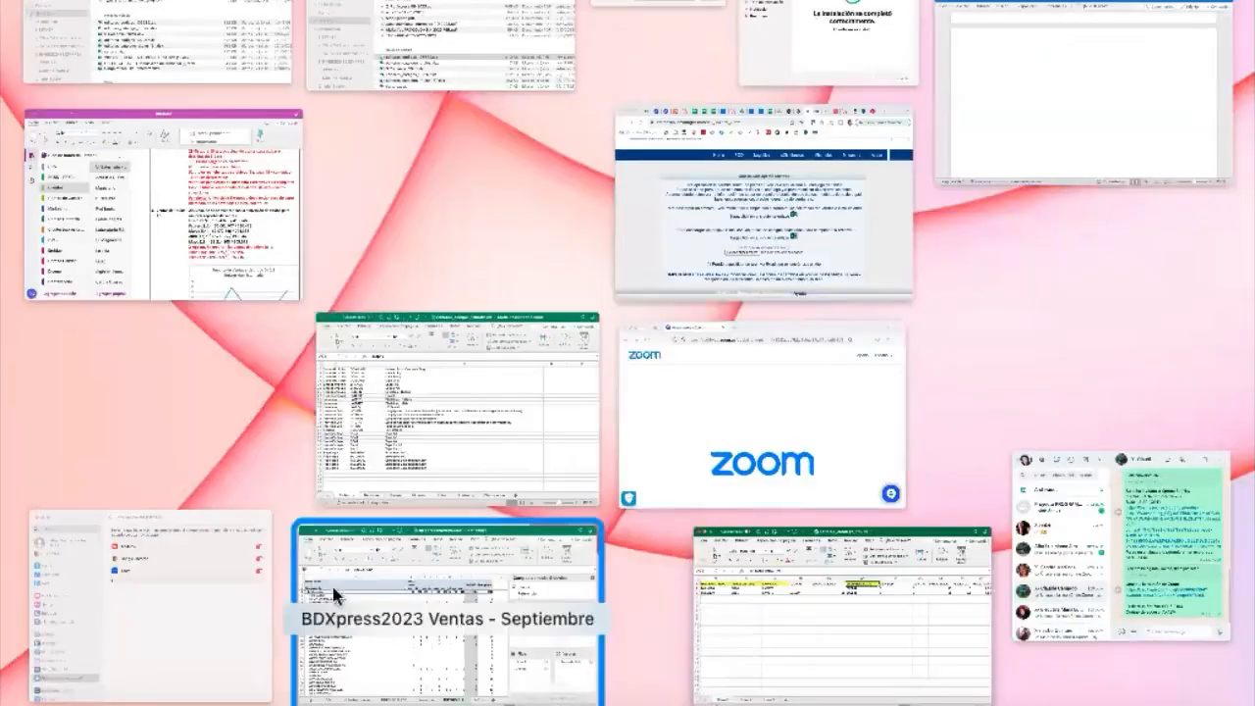
click(495, 450)
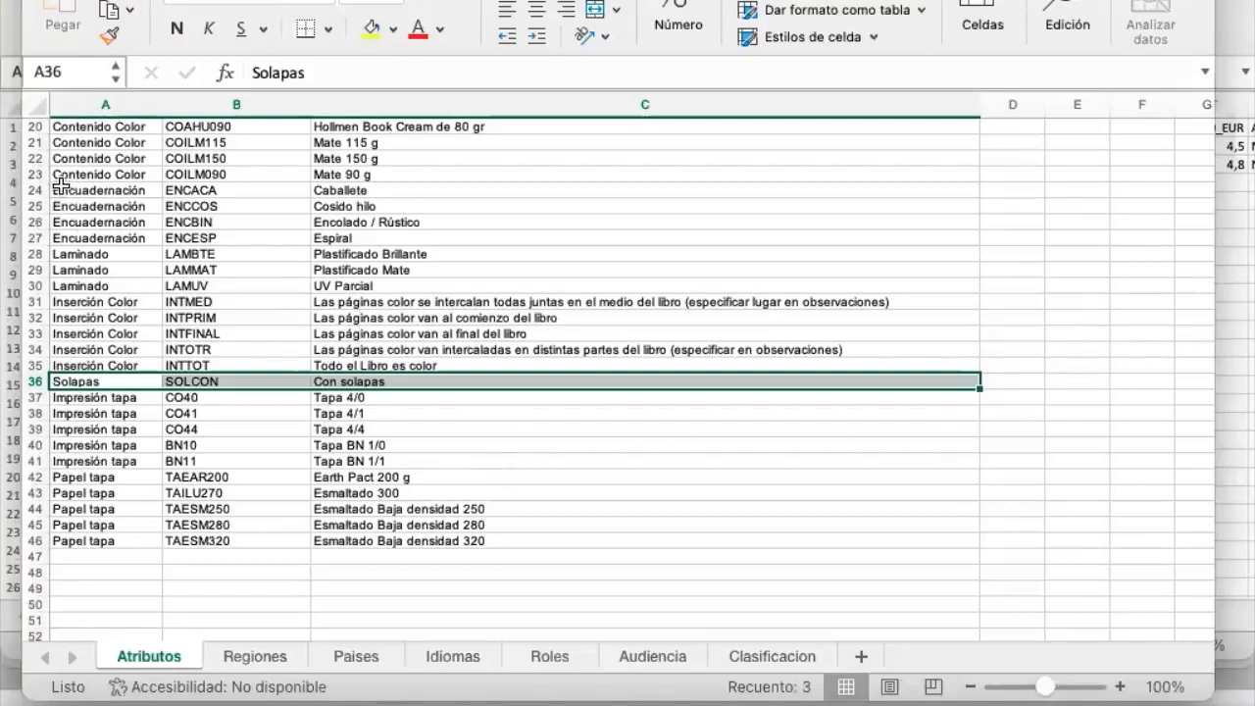
drag(61, 188, 331, 234)
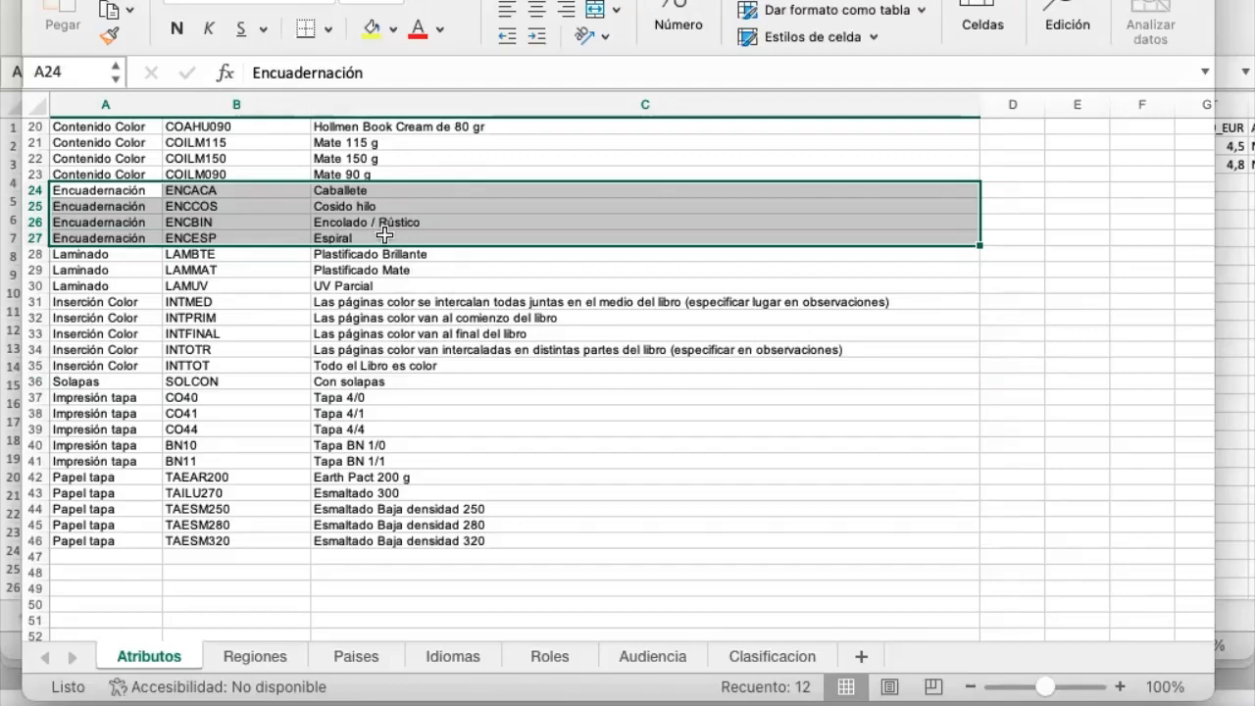
Return to the editores_catalogo_titulos workbook and highlight the DISP_POD and DISP_1A1 headers in yellow.
key(ctrl+Up)
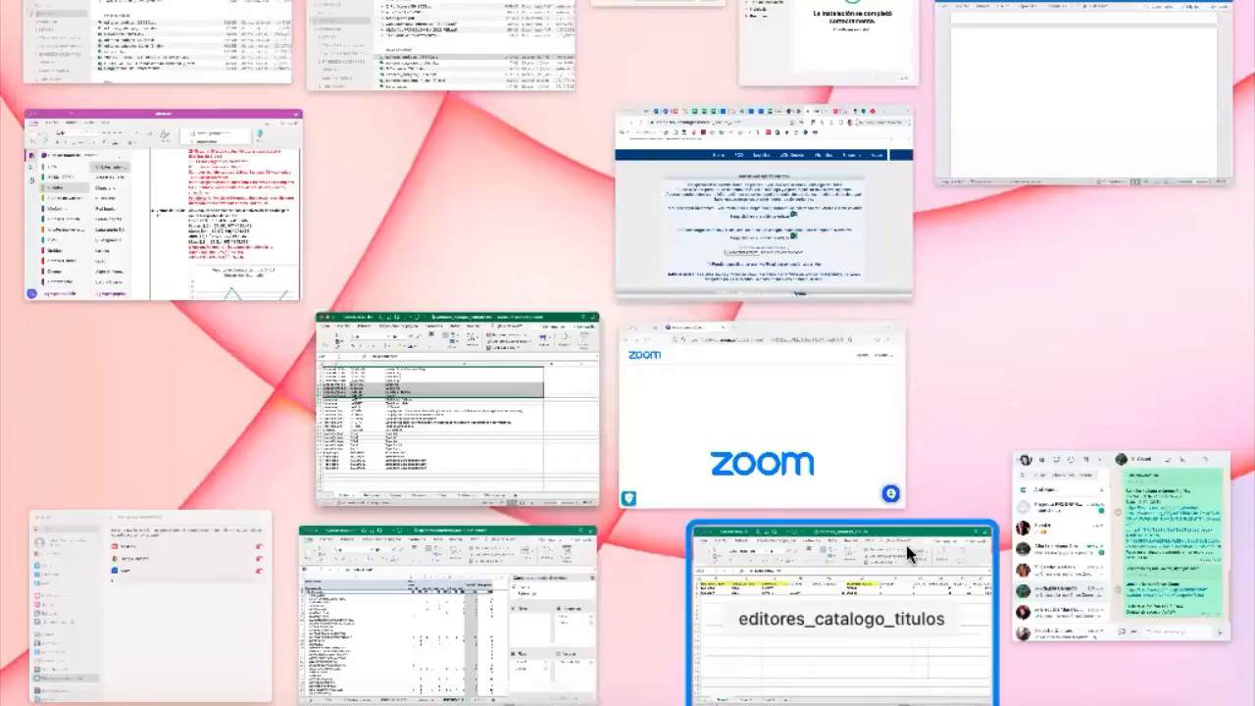
click(909, 586)
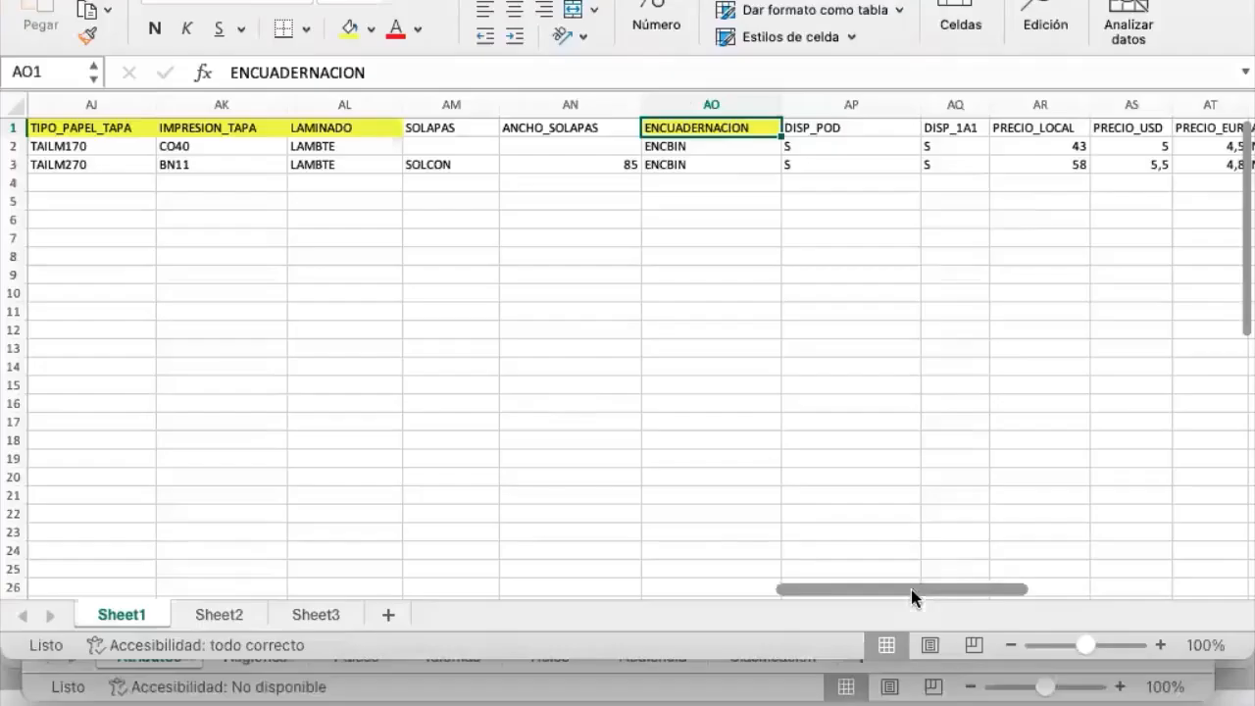
click(751, 162)
click(796, 127)
key(Right)
key(Right)
key(Right)
key(Right)
key(Right)
key(Right)
key(Right)
key(Right)
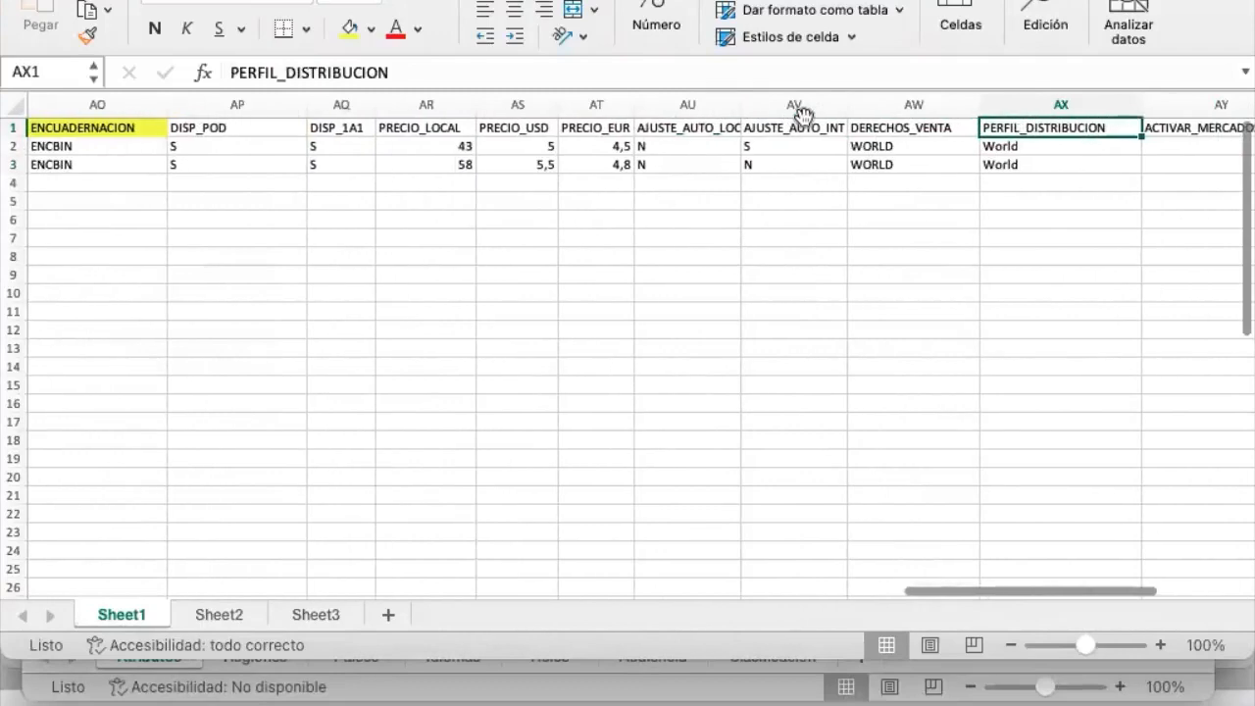
click(242, 128)
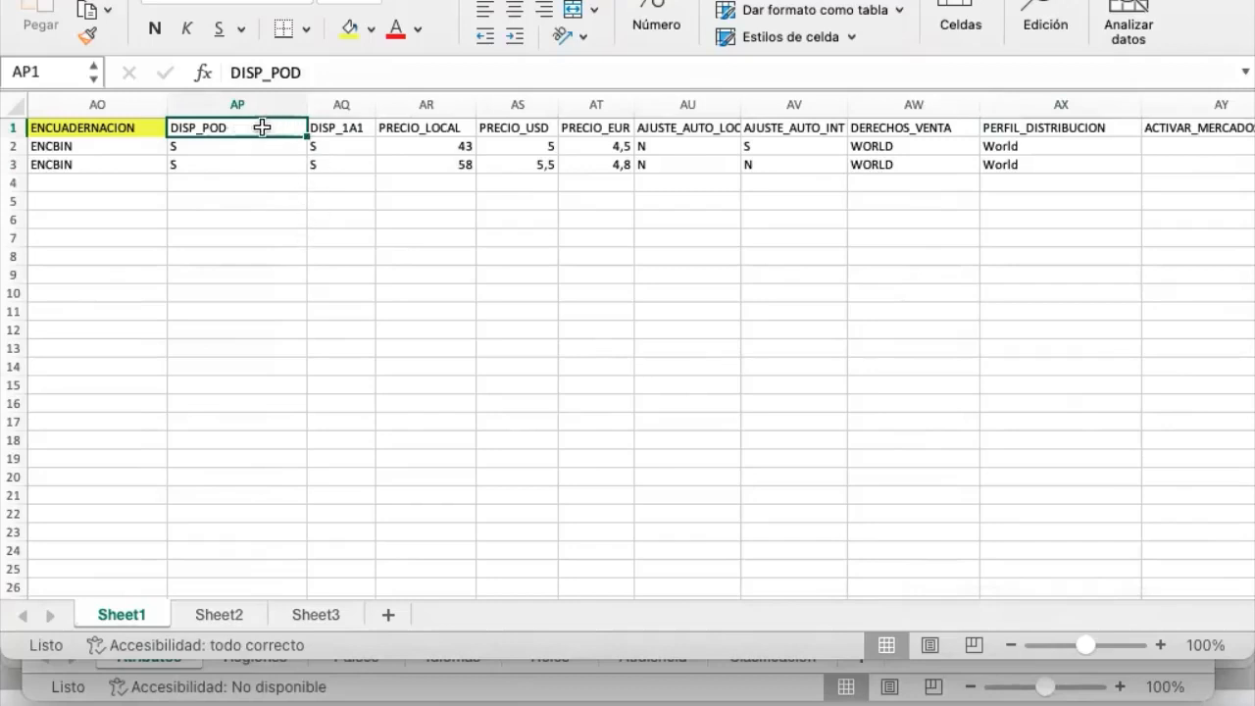
drag(266, 127, 343, 128)
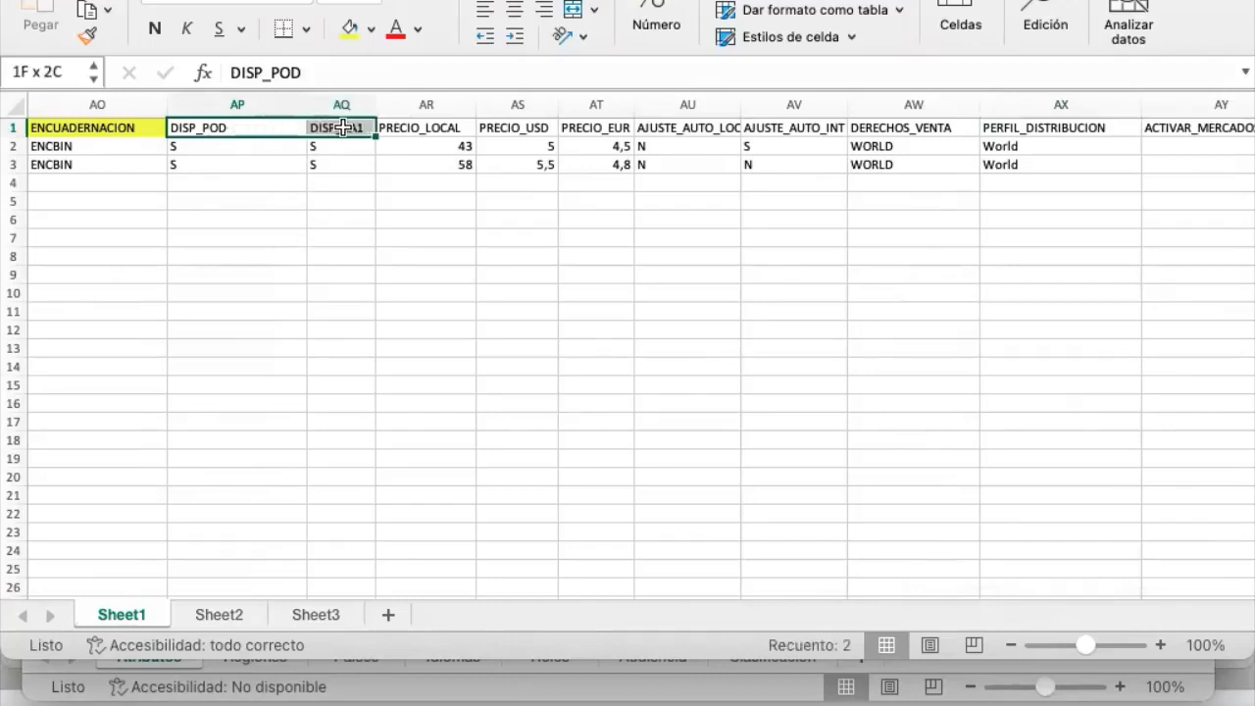
click(348, 31)
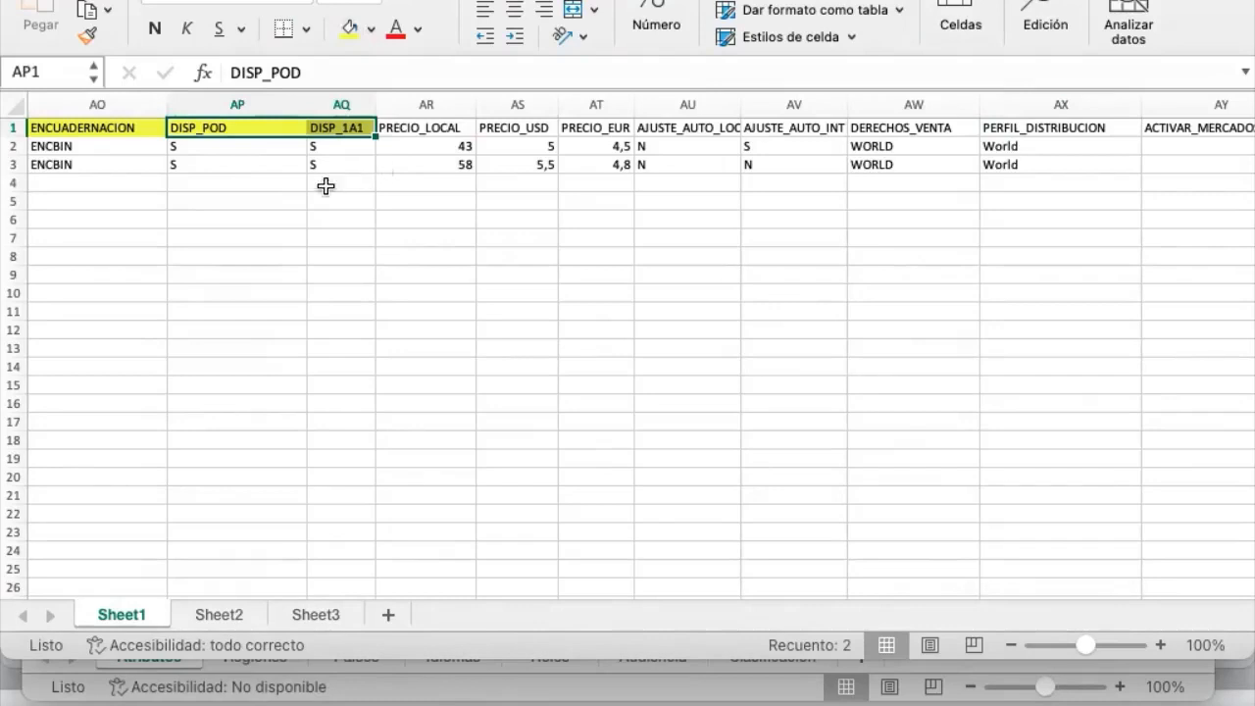
Check the first title's DISP_POD value and the DISP_POD and DISP_1A1 headers.
click(279, 149)
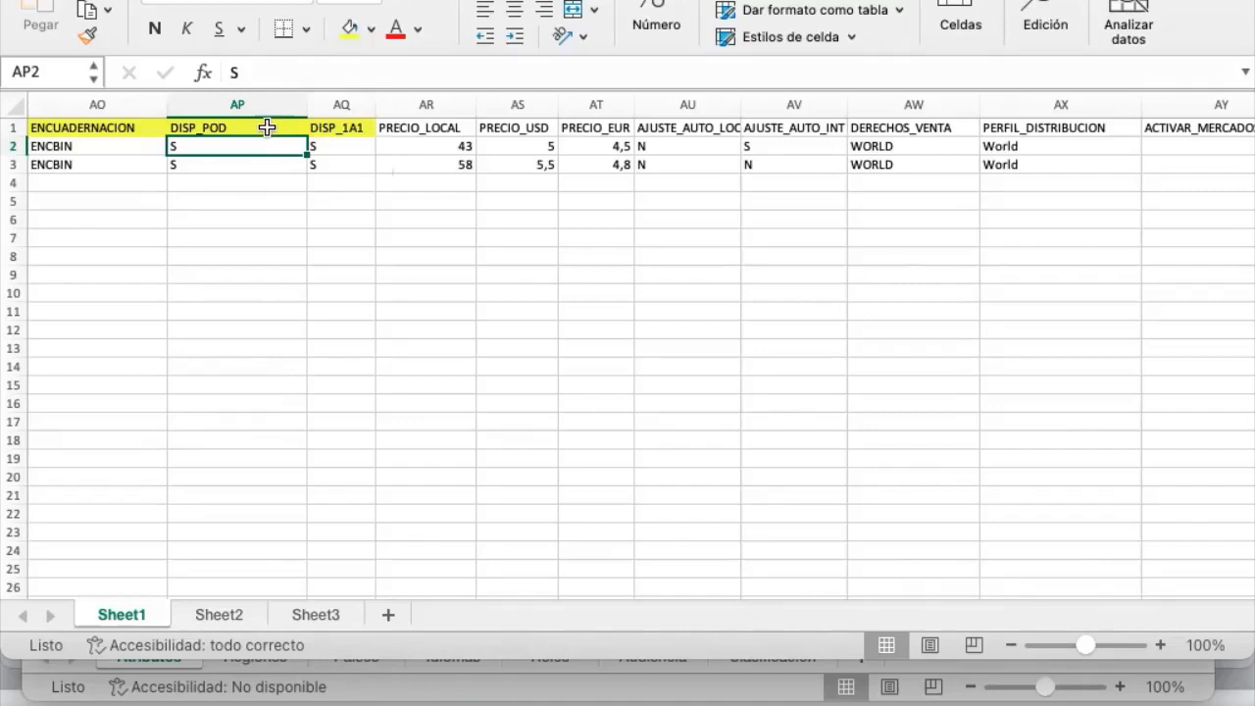
click(267, 128)
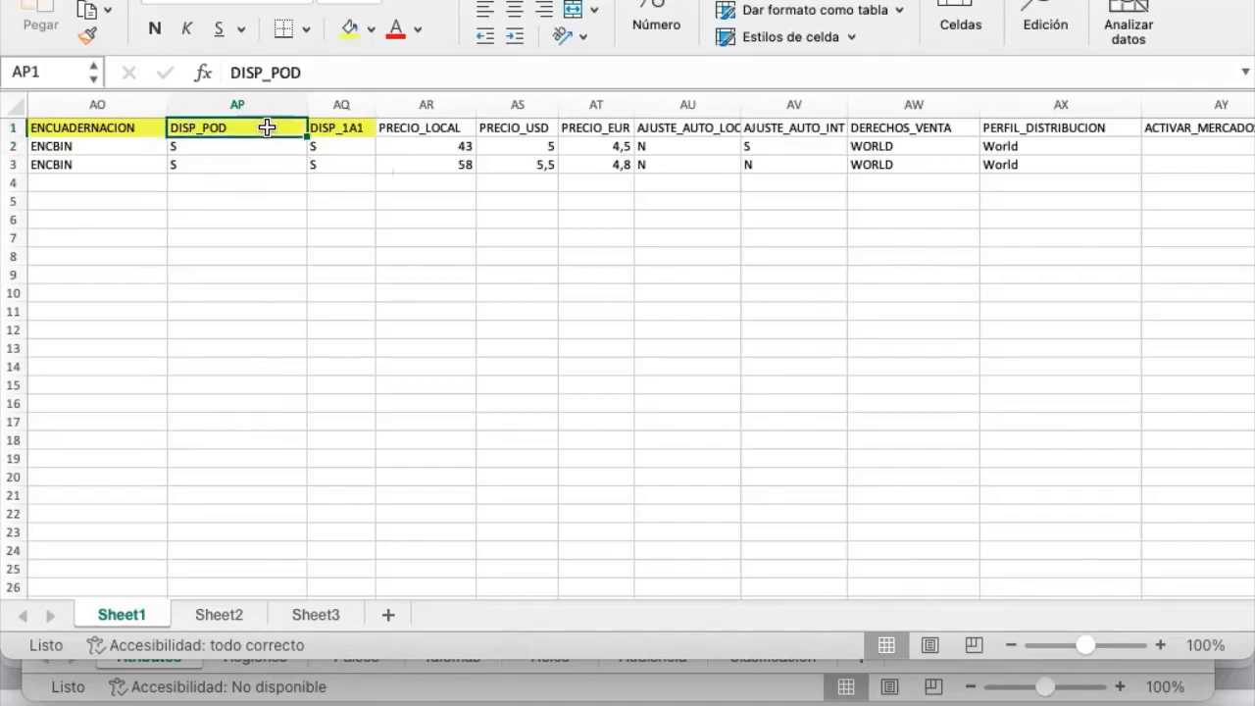
click(342, 128)
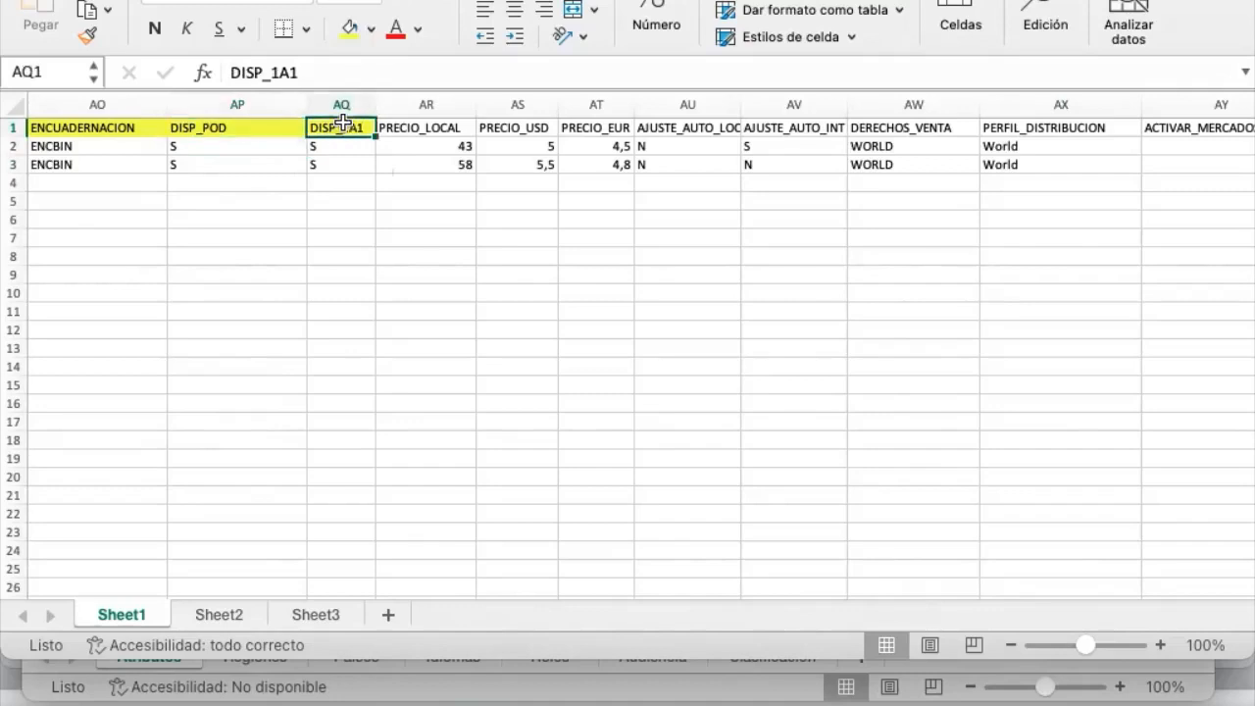
Highlight the PRECIO_LOCAL, PRECIO_USD and PRECIO_EUR headers in yellow.
click(428, 129)
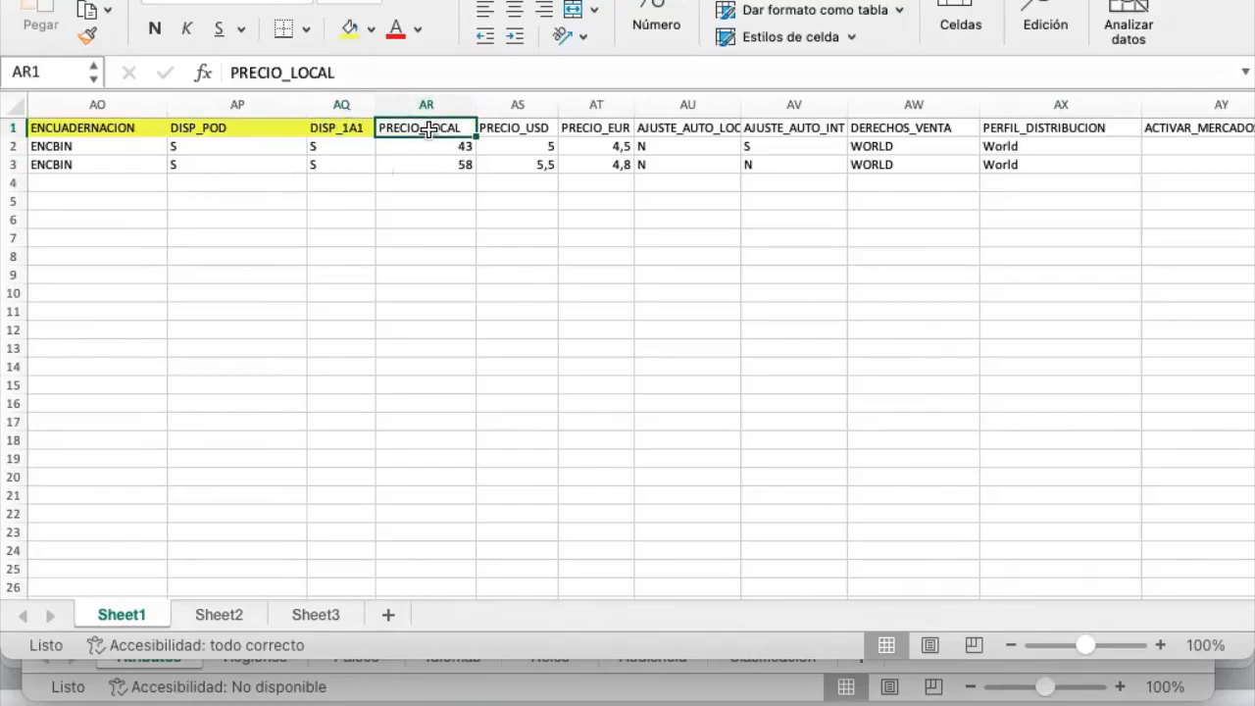
drag(428, 128, 578, 124)
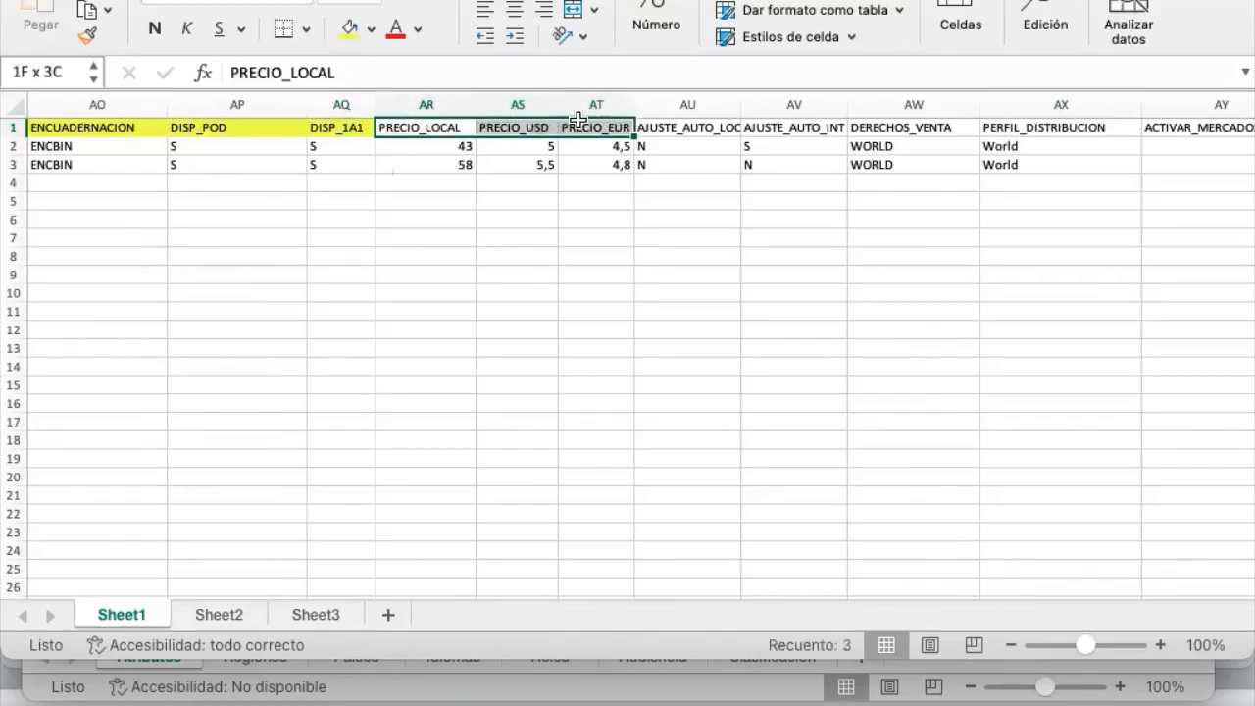
click(349, 29)
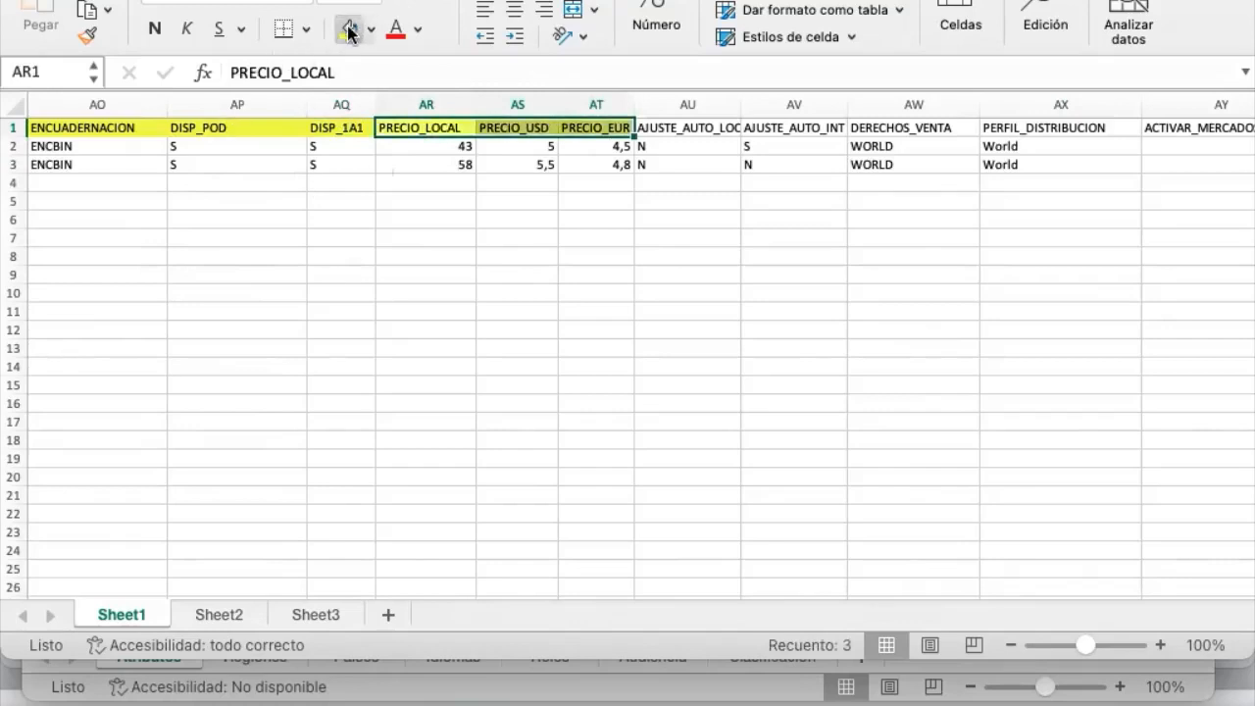
Review the local, USD and EUR price column headers one by one.
click(517, 220)
click(442, 129)
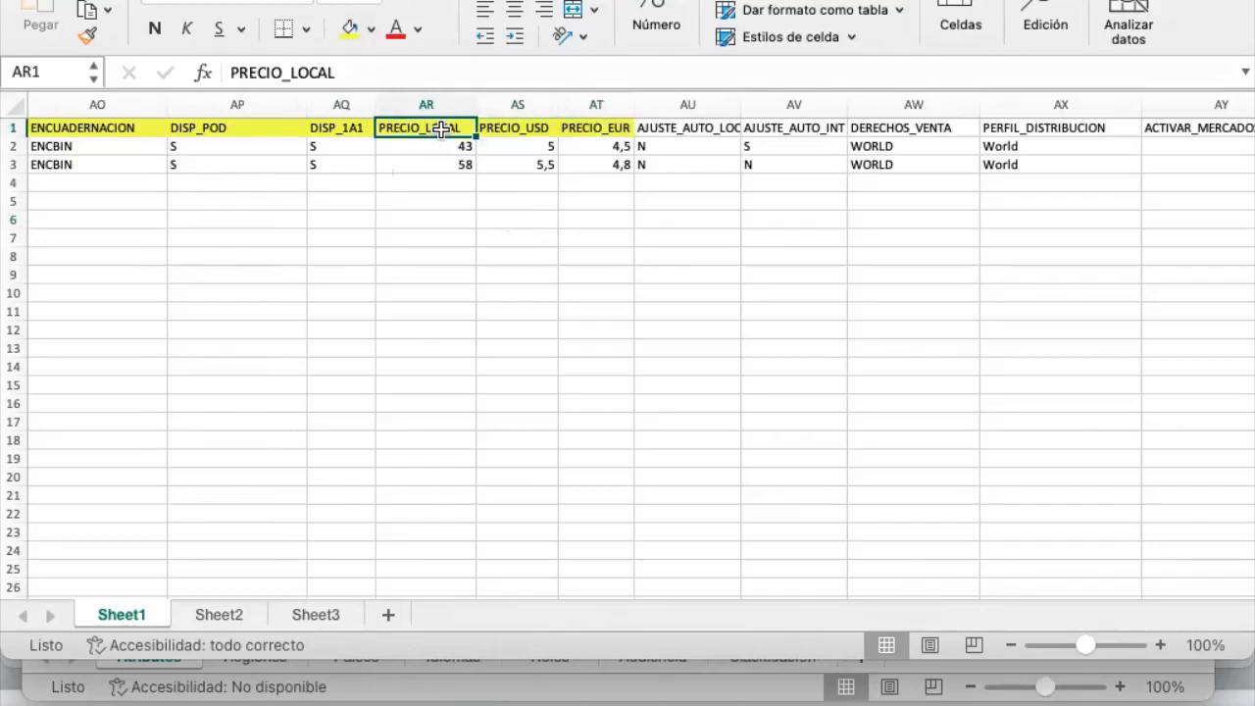
click(530, 127)
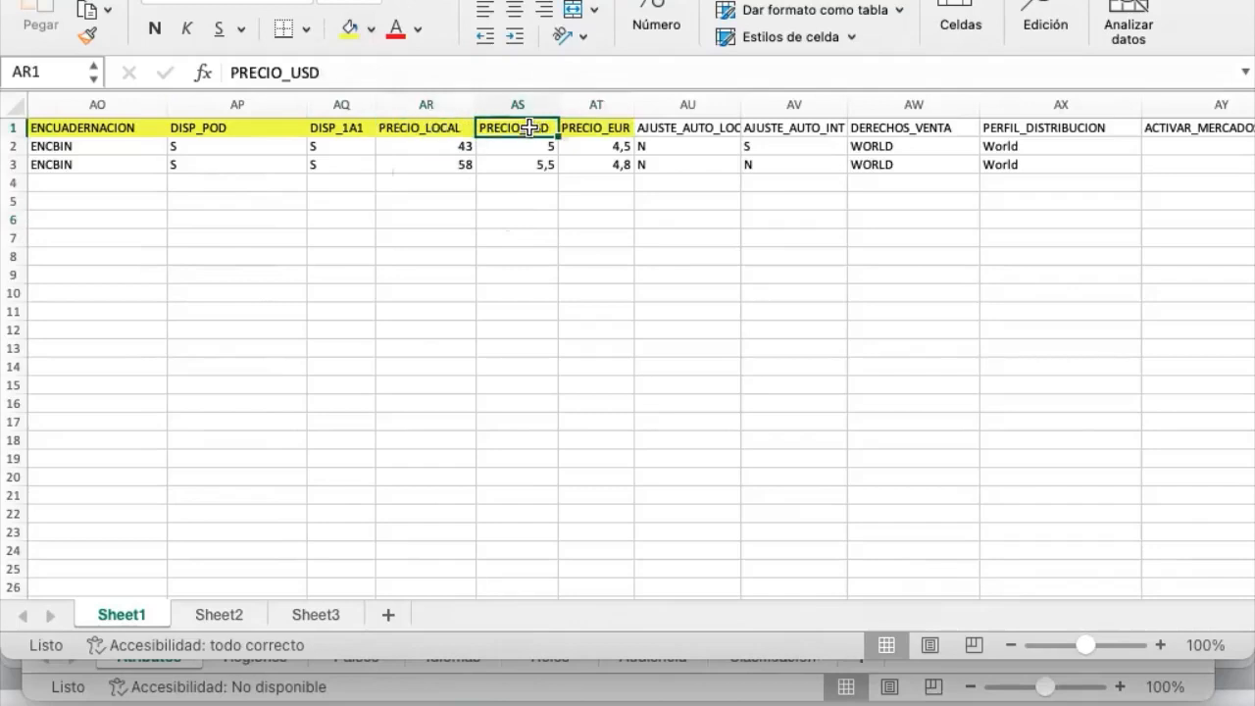
click(601, 131)
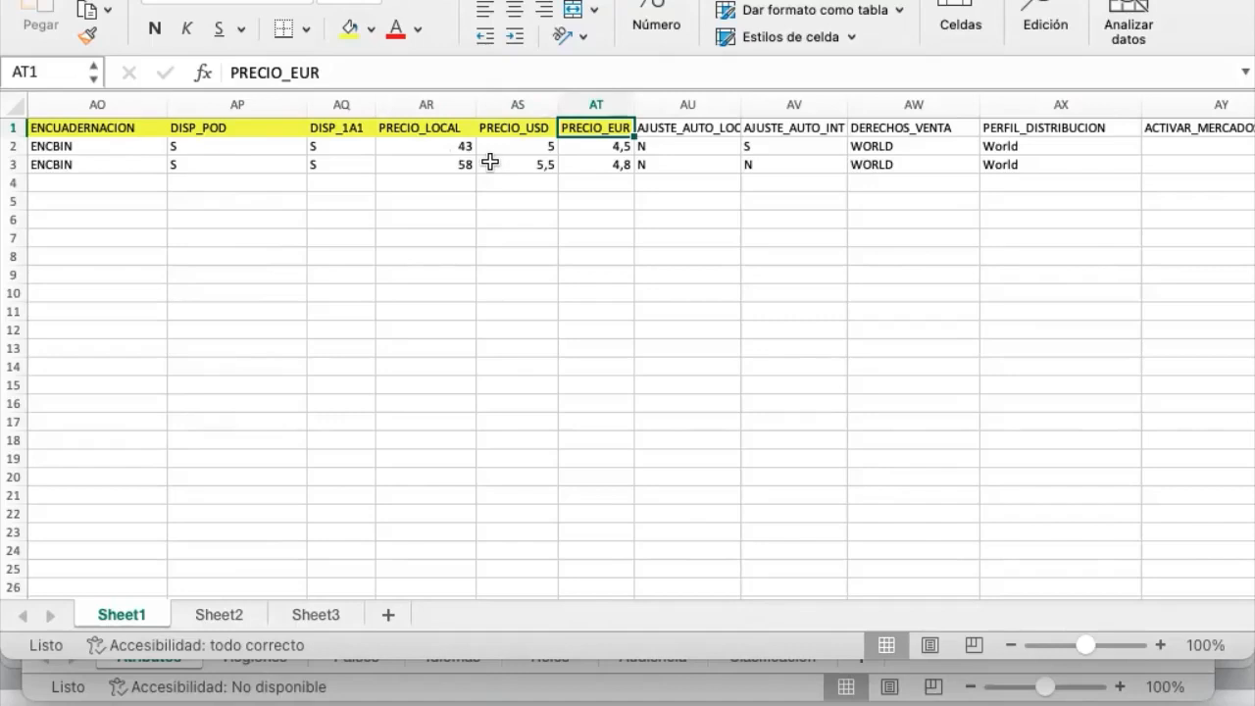
Highlight the AJUSTE_AUTO_LOCAL and AJUSTE_AUTO_INT headers in yellow.
click(681, 237)
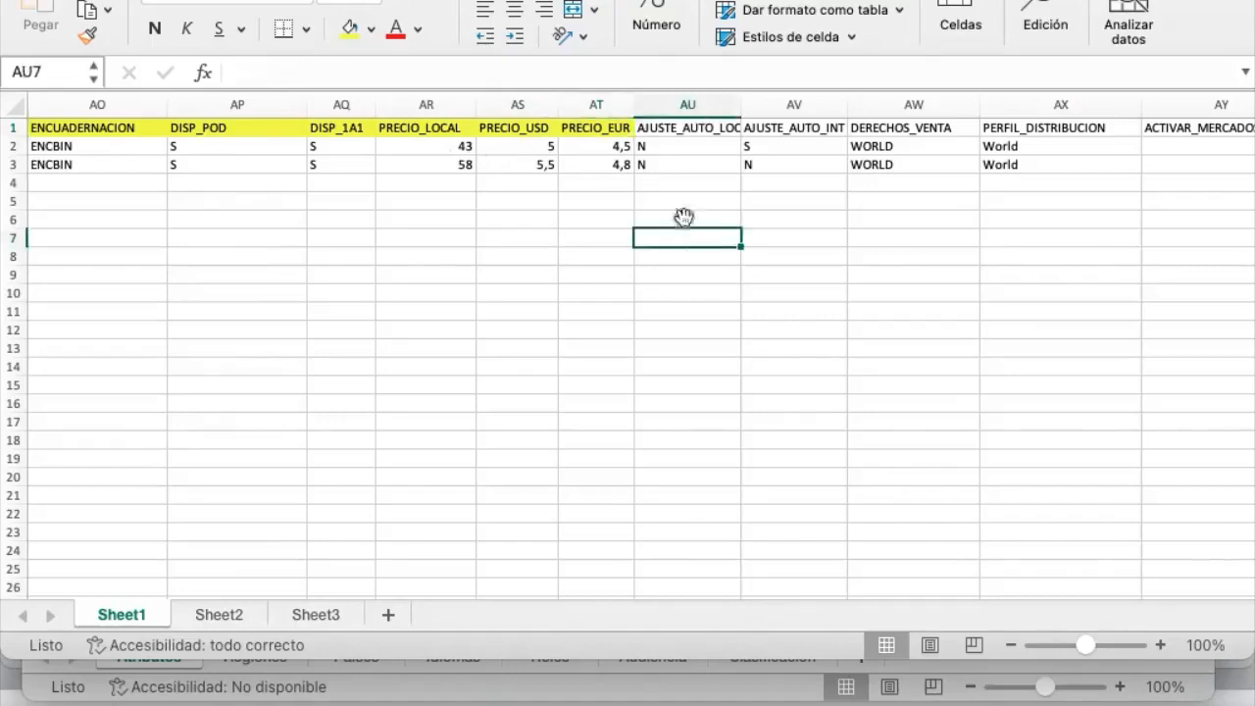
drag(676, 131, 752, 126)
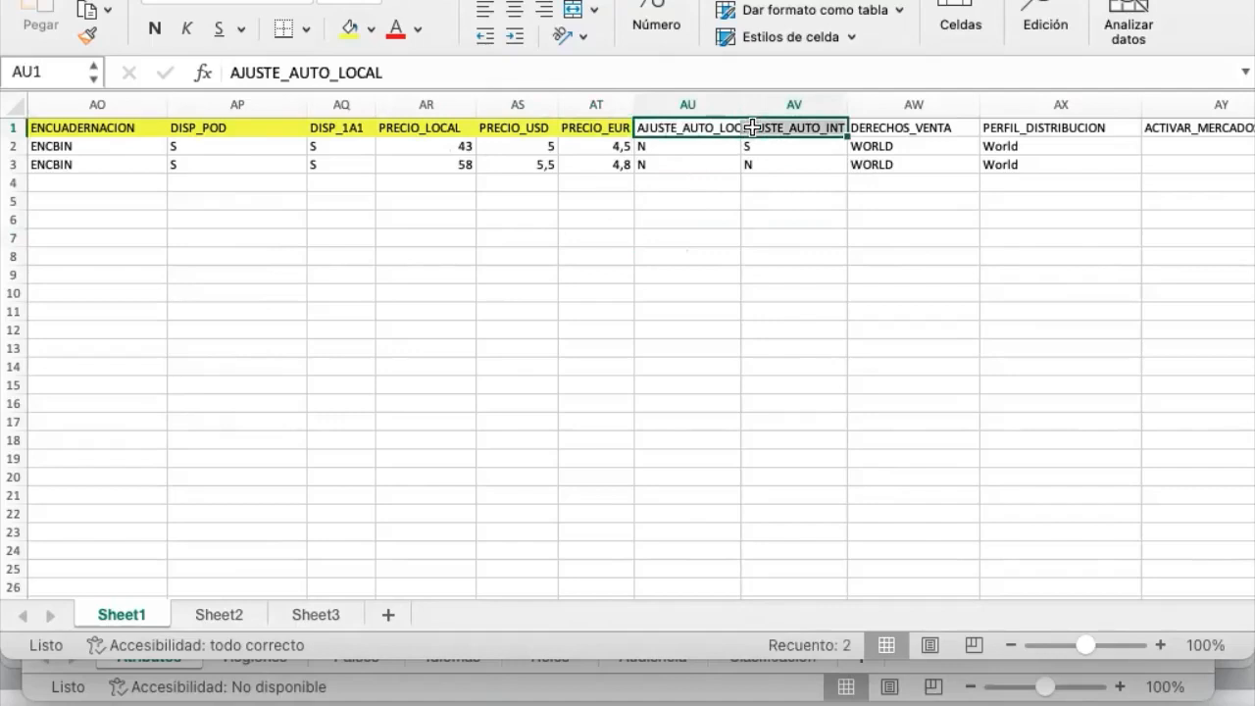
click(347, 31)
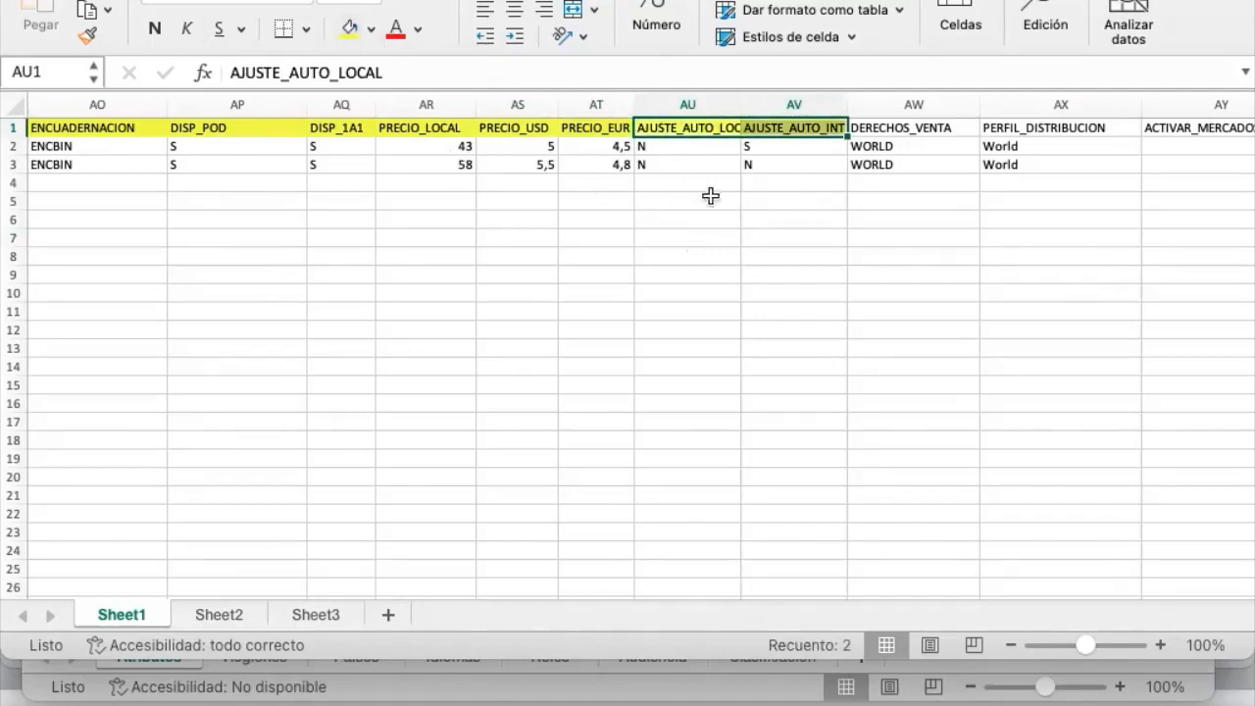
Set the first title's AJUSTE_AUTO_LOCAL value to S.
click(696, 148)
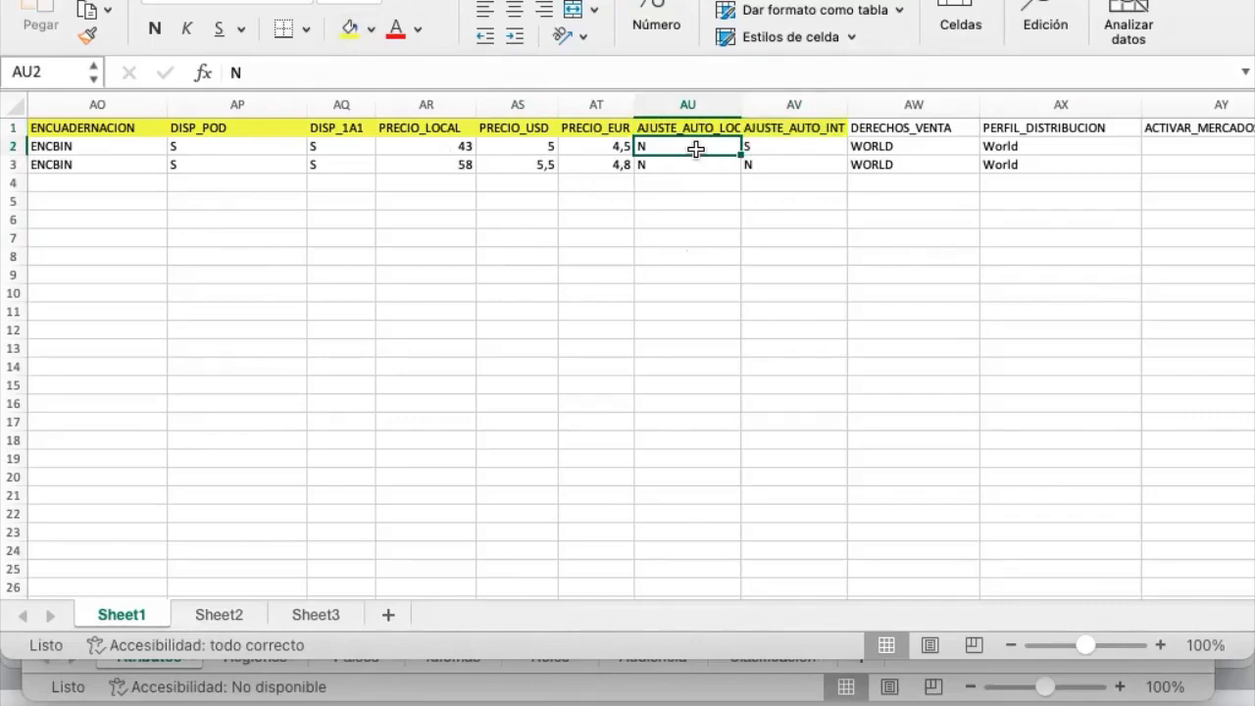
drag(721, 128, 764, 128)
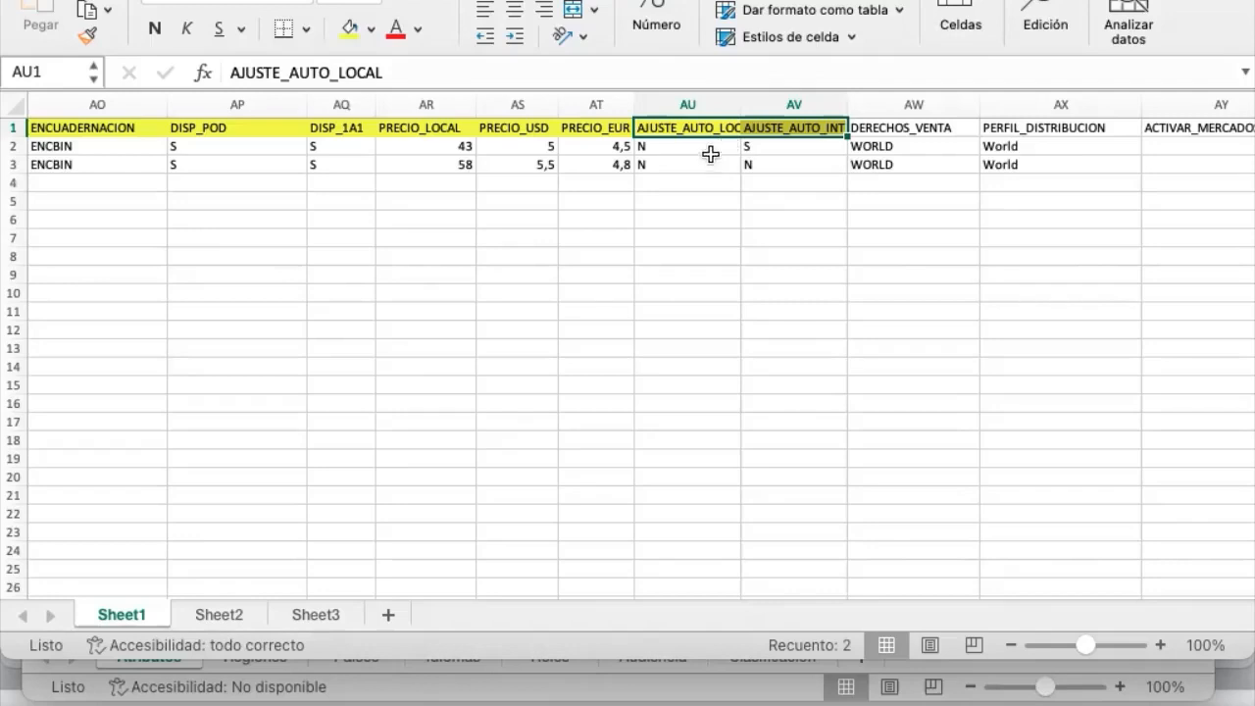
click(708, 144)
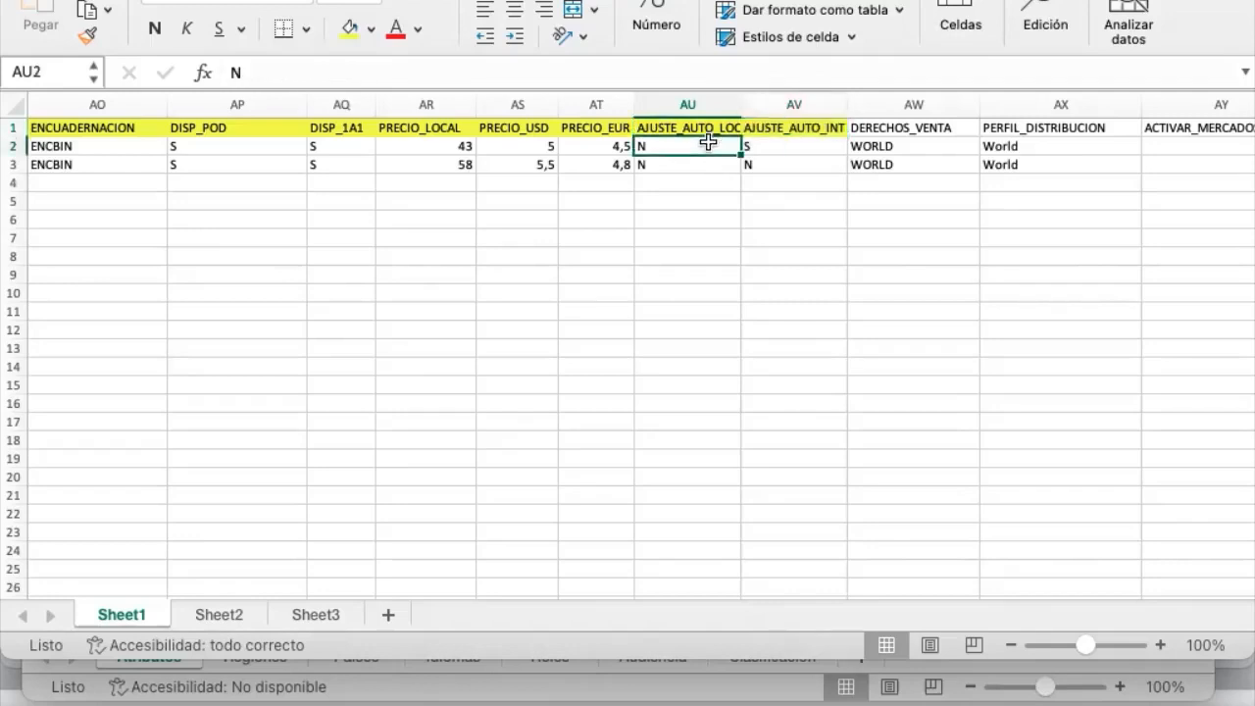
text(S)
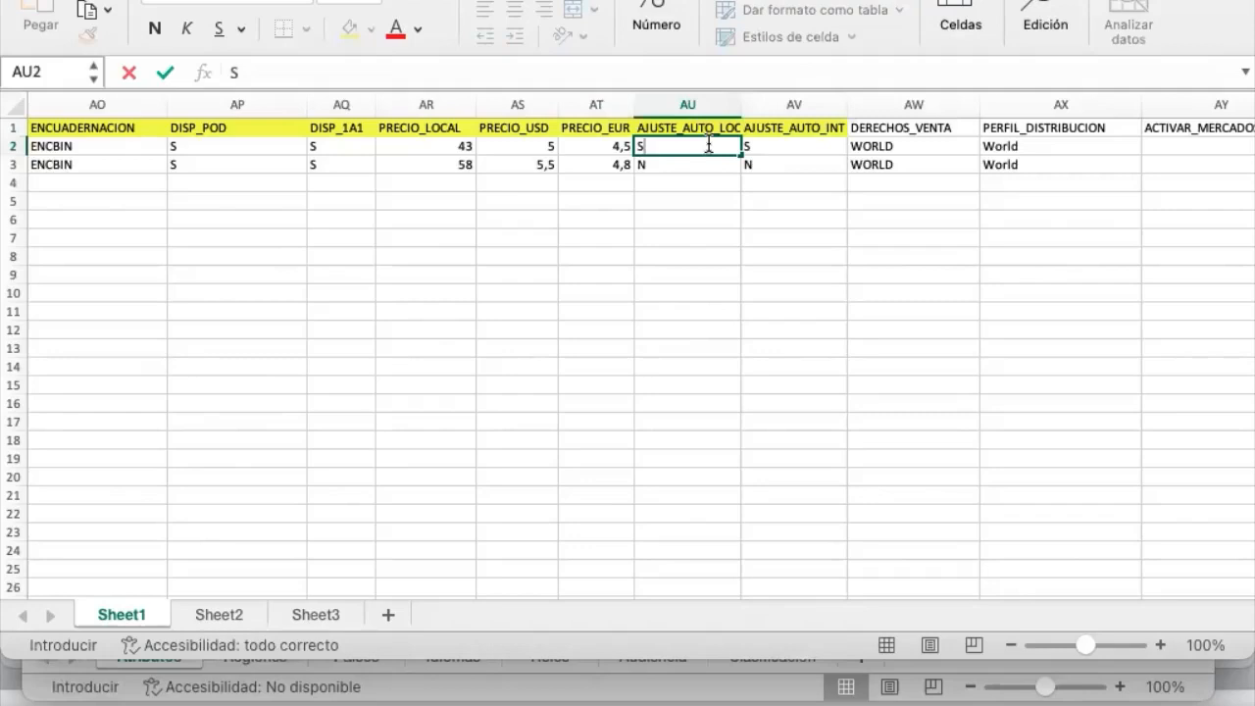
click(913, 161)
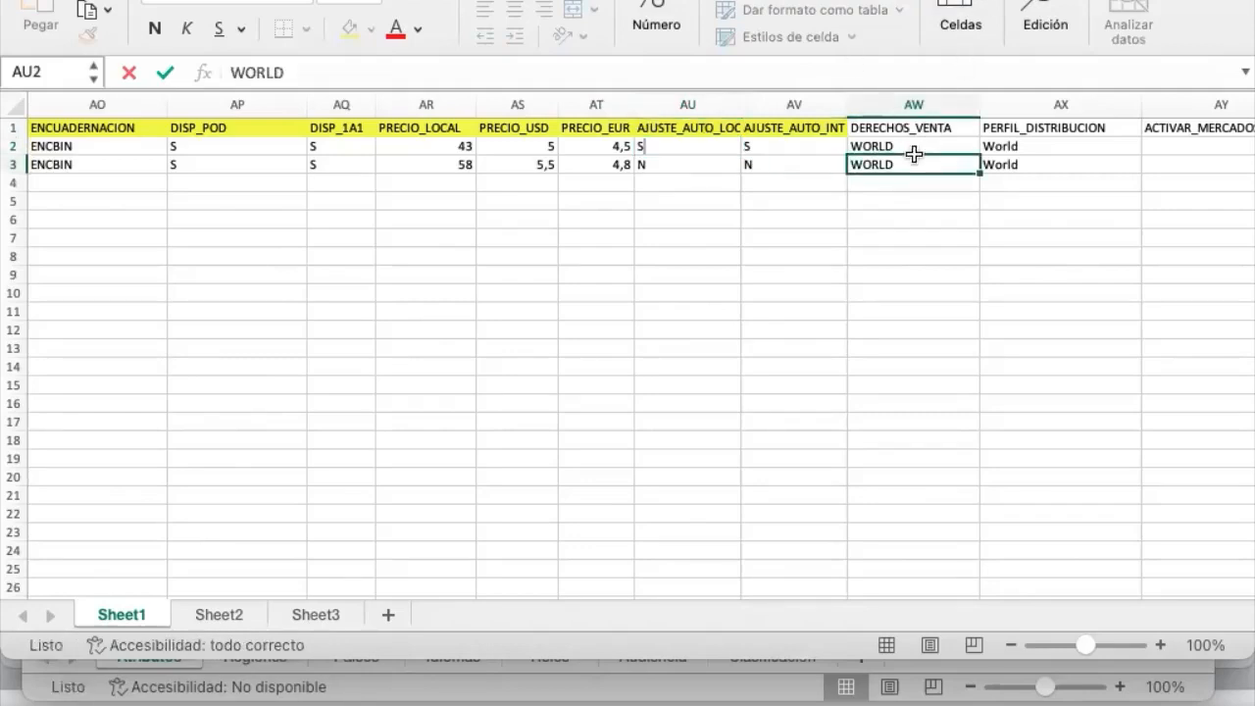
Highlight the DERECHOS_VENTA and PERFIL_DISTRIBUCION headers in yellow.
click(911, 122)
key(Right)
key(Right)
key(Right)
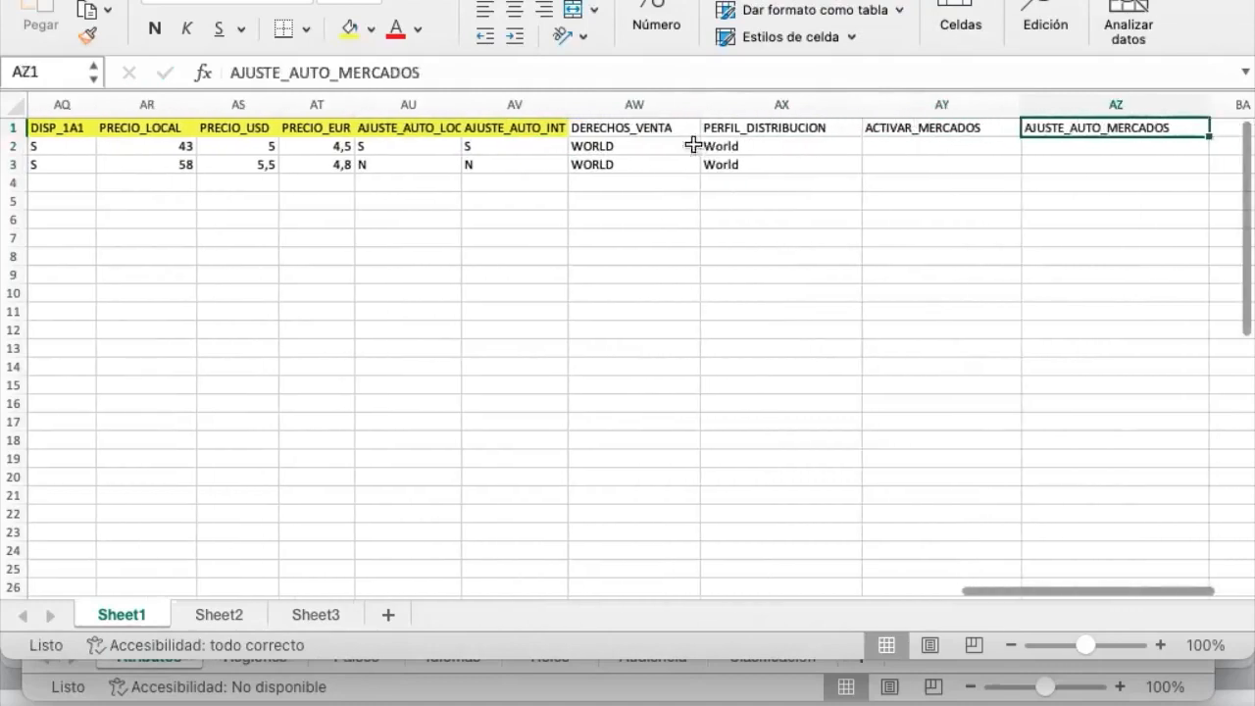
click(638, 121)
drag(656, 125, 734, 127)
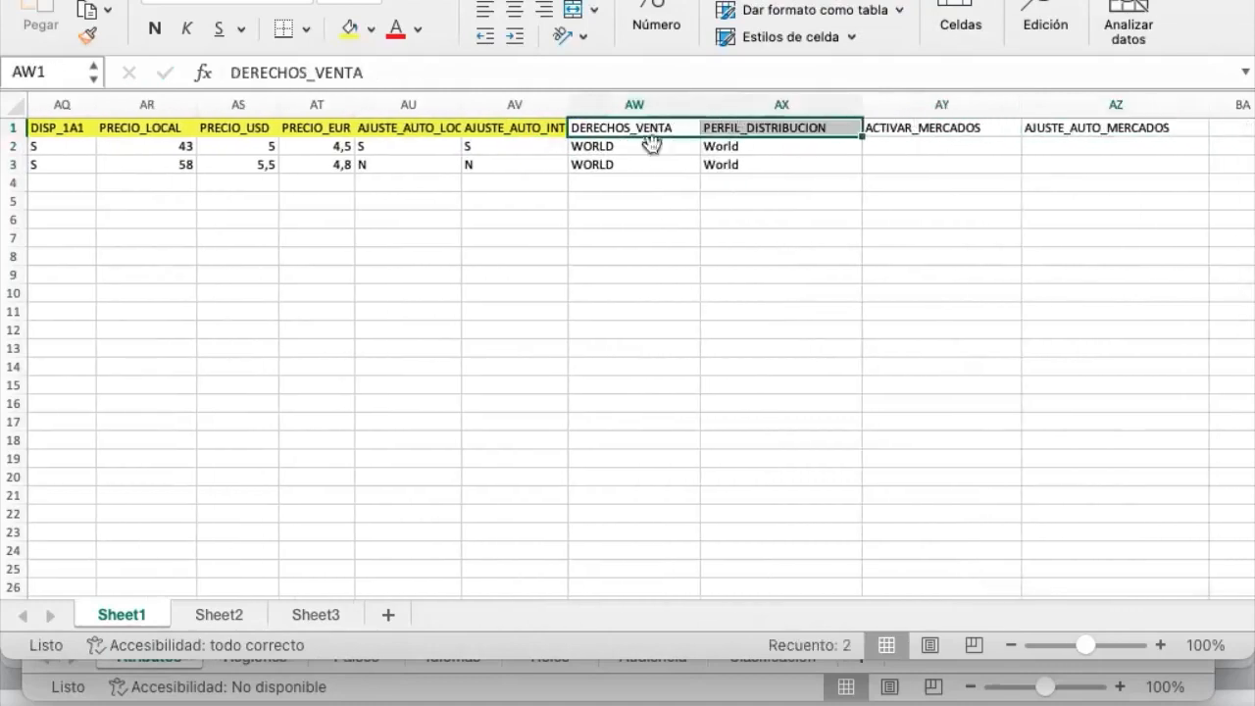
click(351, 32)
Set the first title's DERECHOS_VENTA value to R-COLOMBIA and copy it into the title's PERFIL_DISTRIBUCION cell.
click(644, 166)
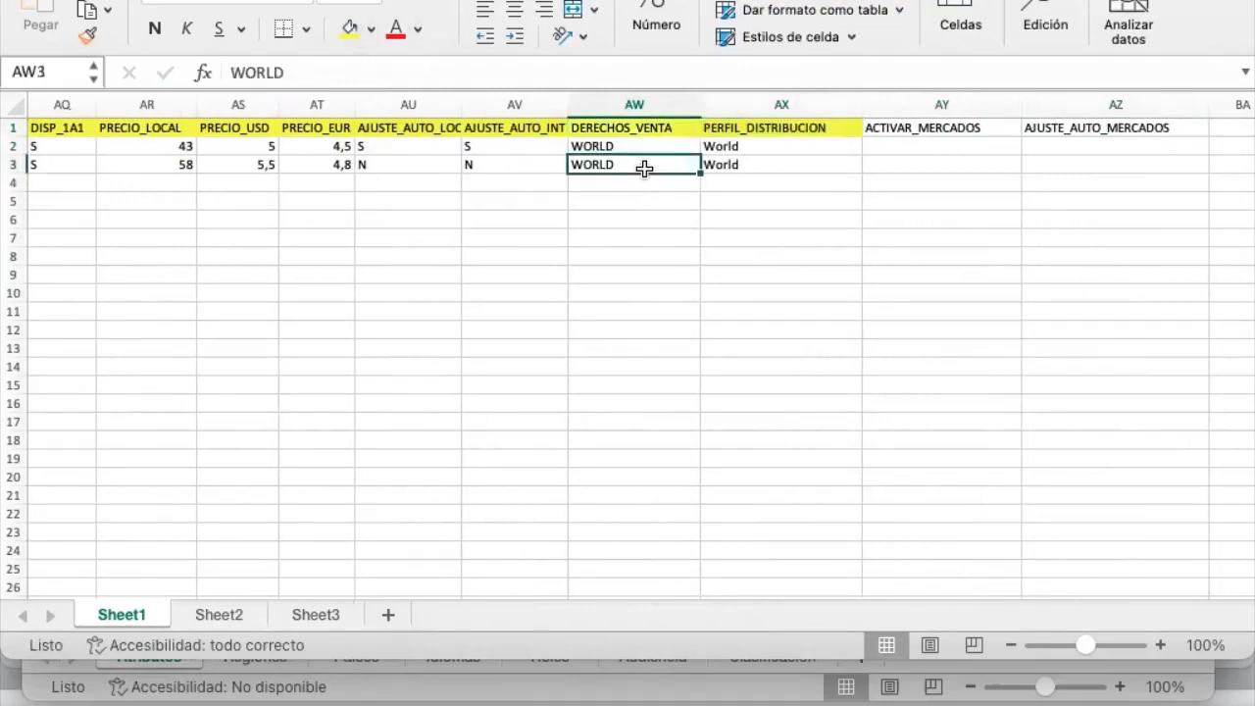
click(637, 148)
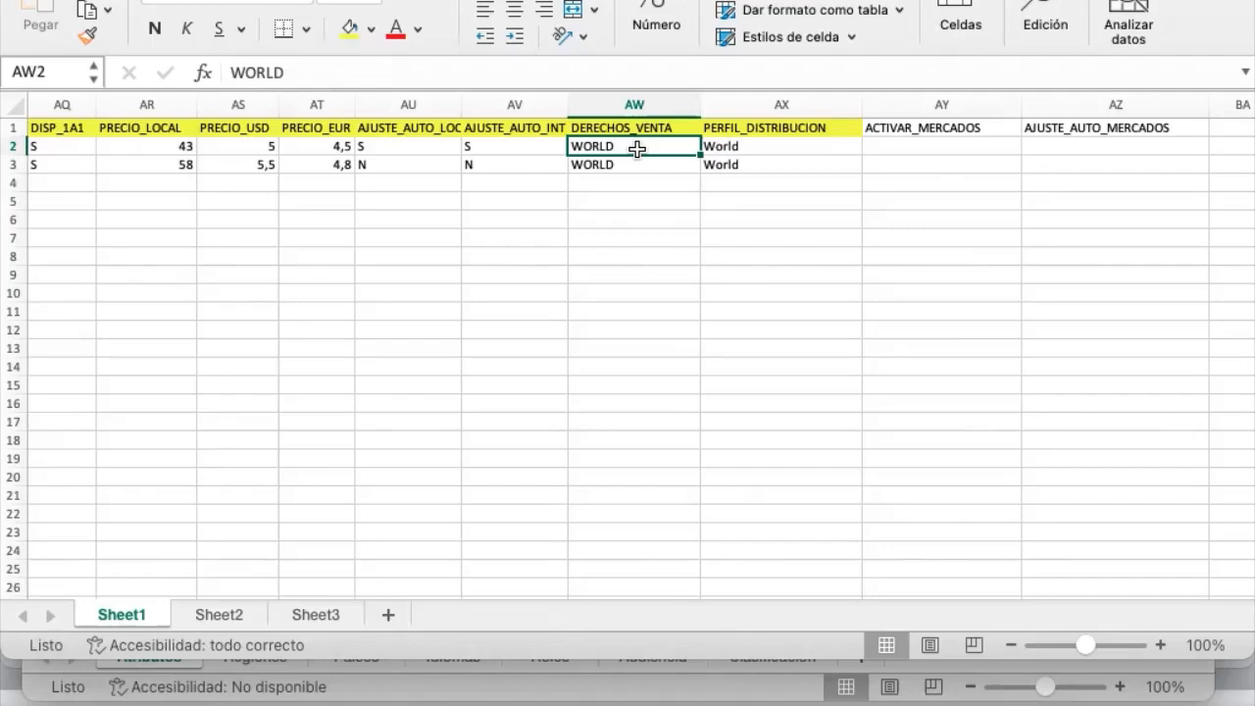
text(R)
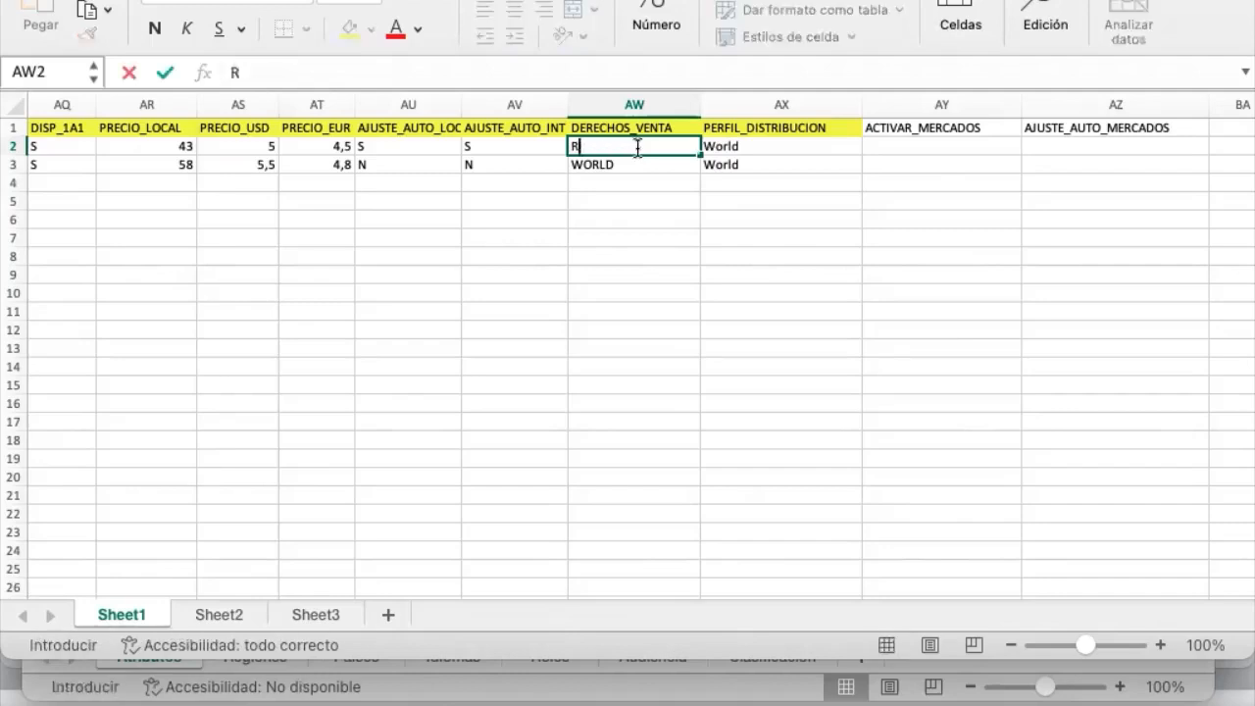
text(-COLOMBIA)
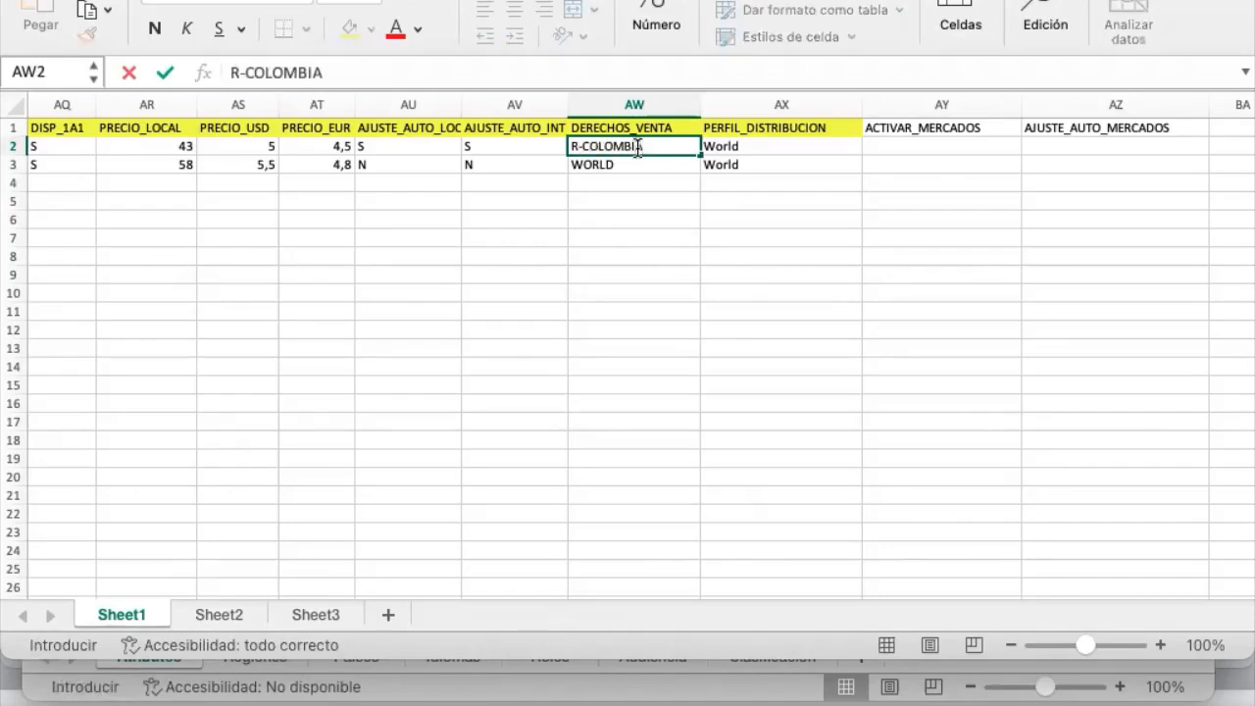
click(767, 146)
click(664, 147)
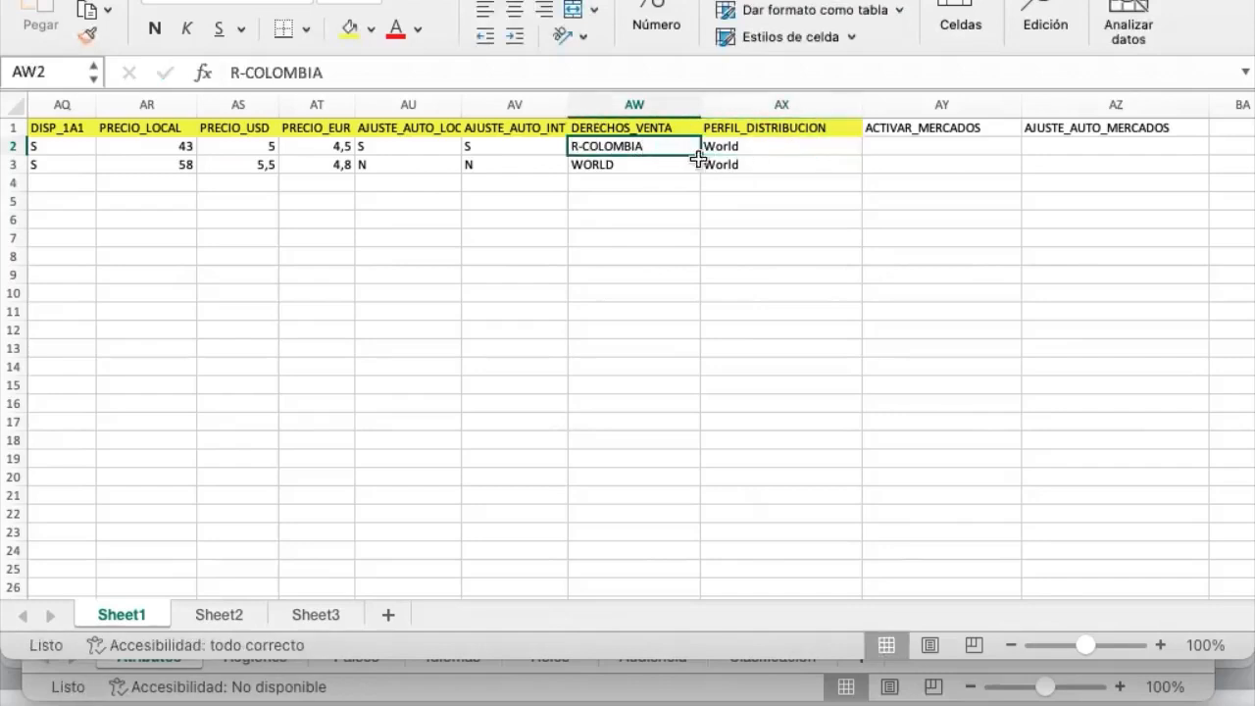
drag(700, 155, 840, 153)
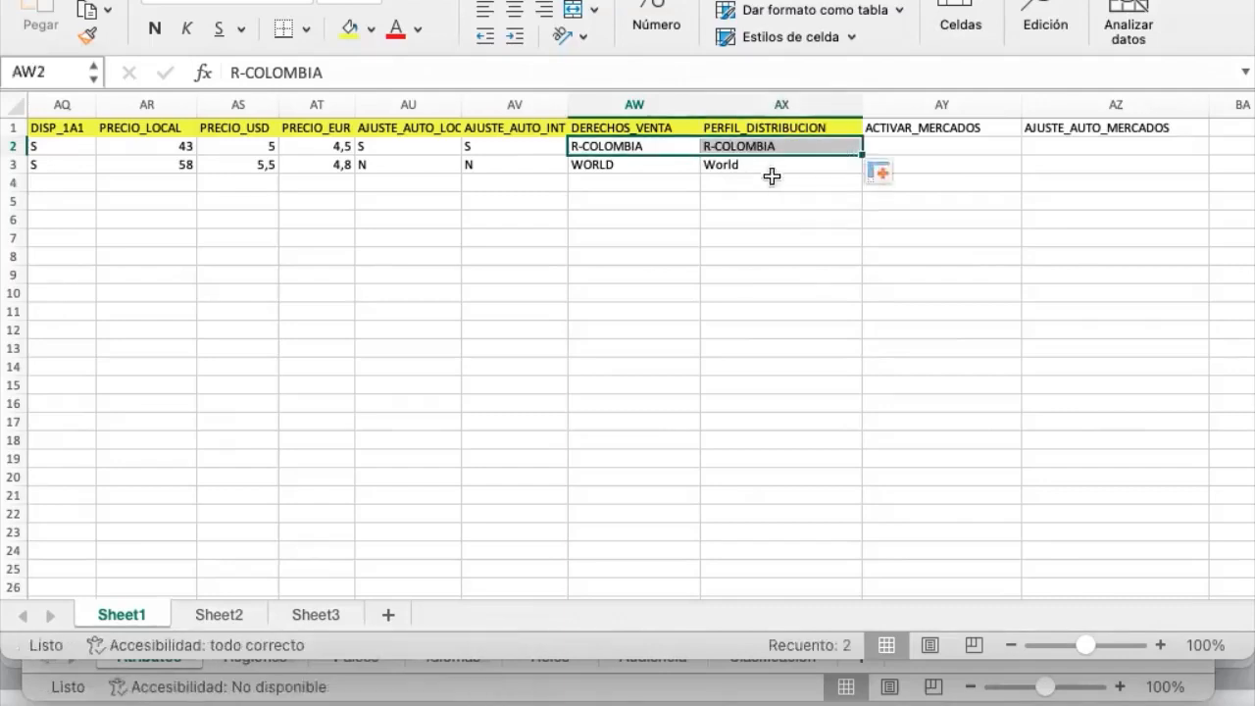
click(739, 199)
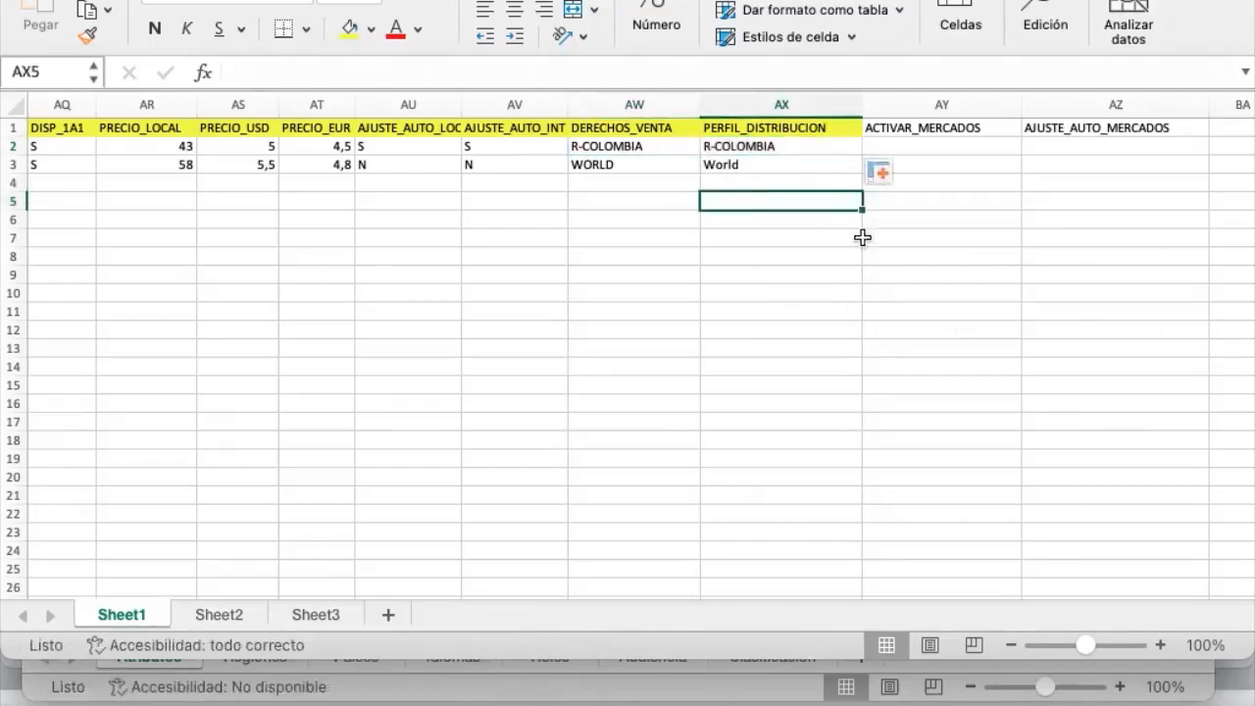
Review the ACTIVAR_MERCADOS and AJUSTE_AUTO_MERCADOS columns, then look over the header and sample title rows back to METATITULO.
drag(953, 132, 1076, 132)
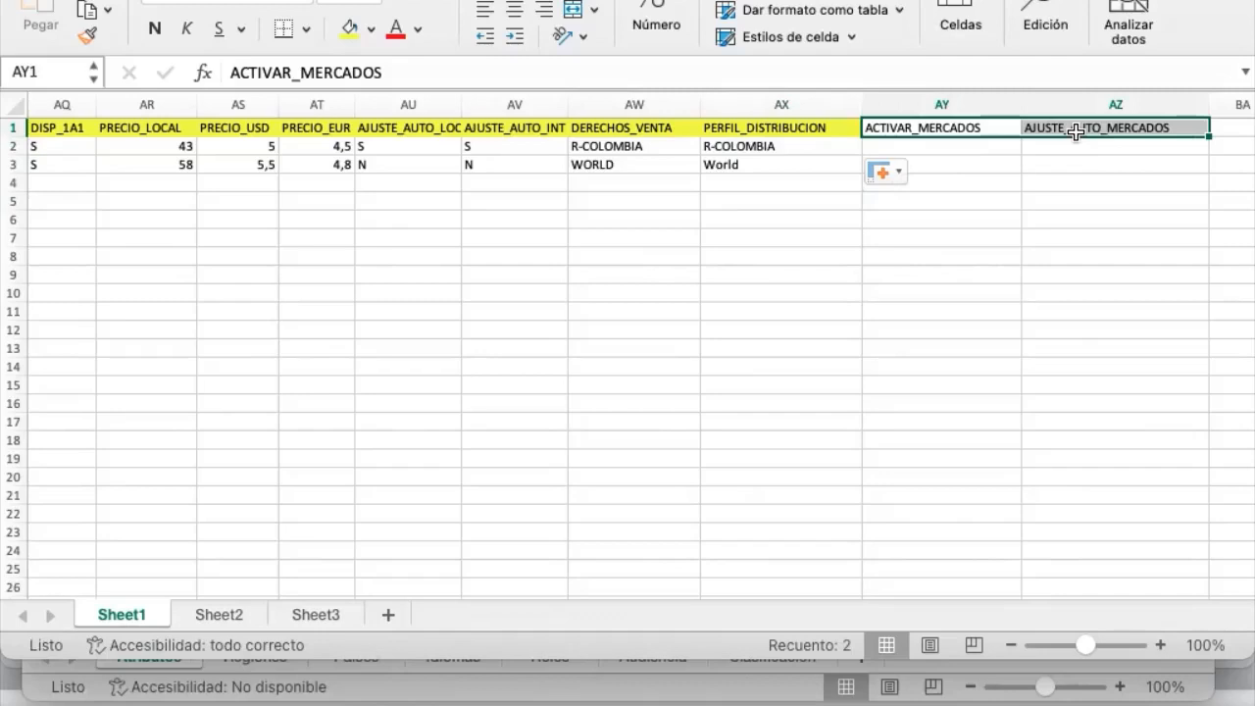
click(988, 146)
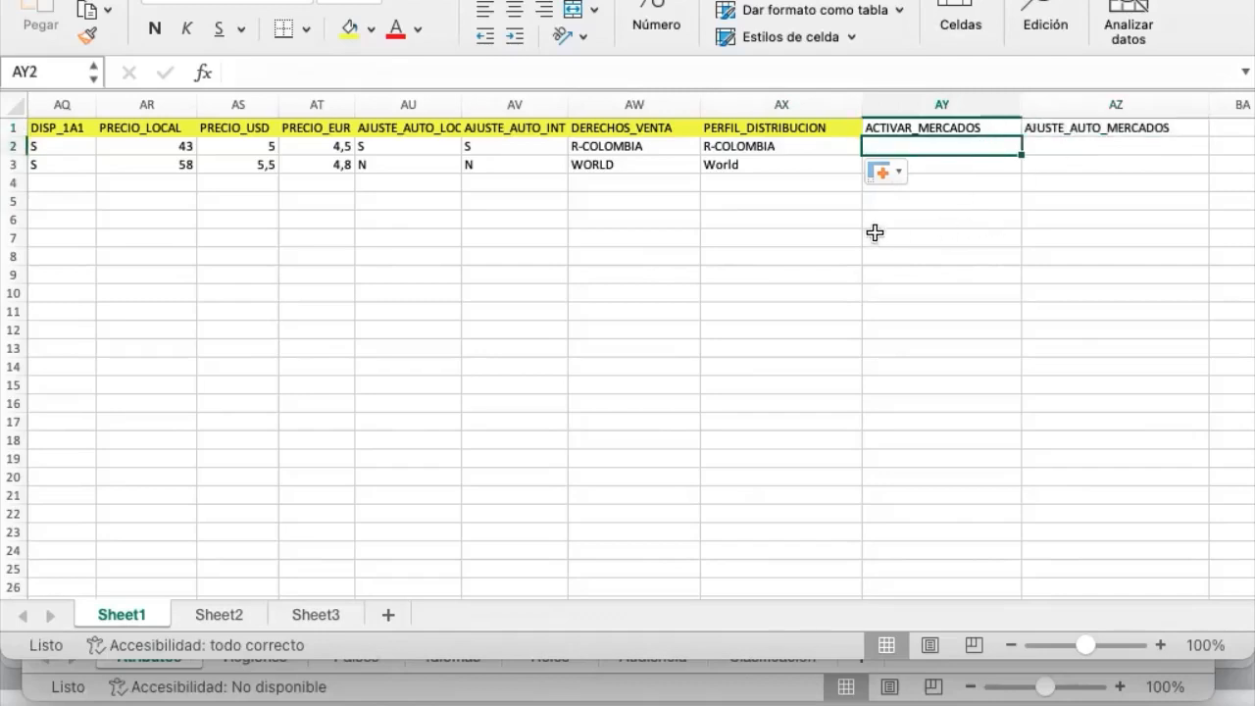
drag(792, 128, 14, 180)
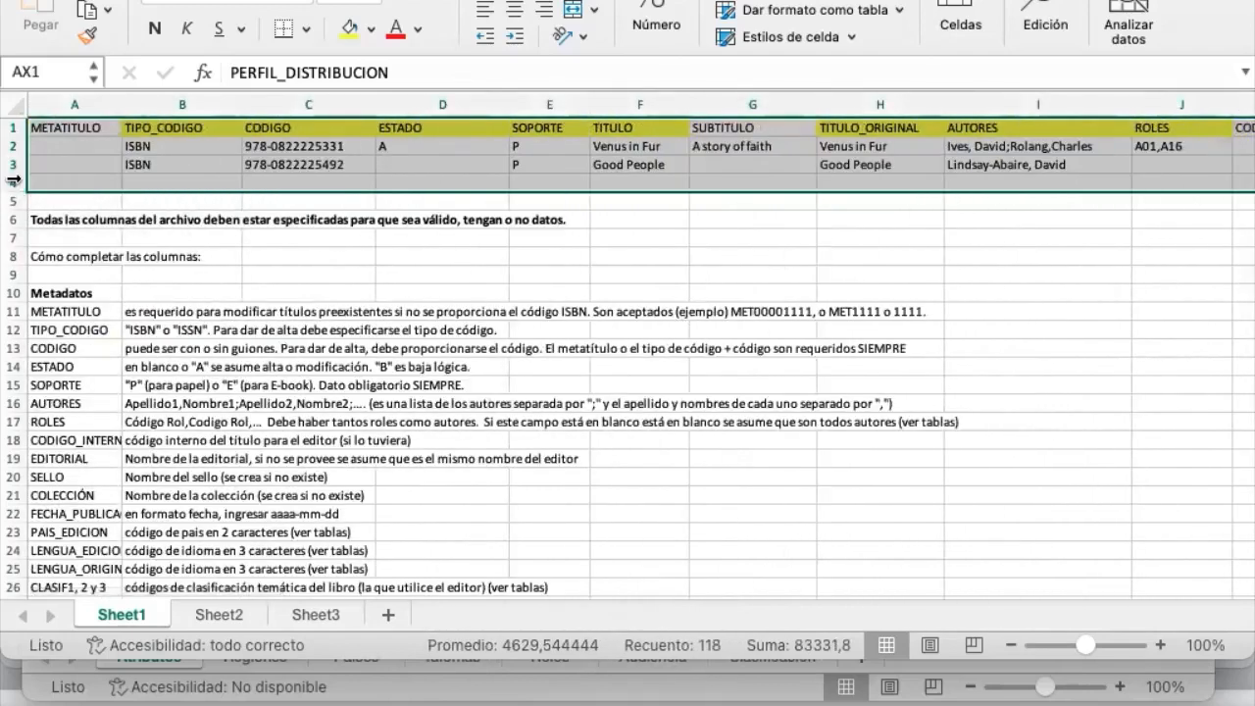
click(652, 247)
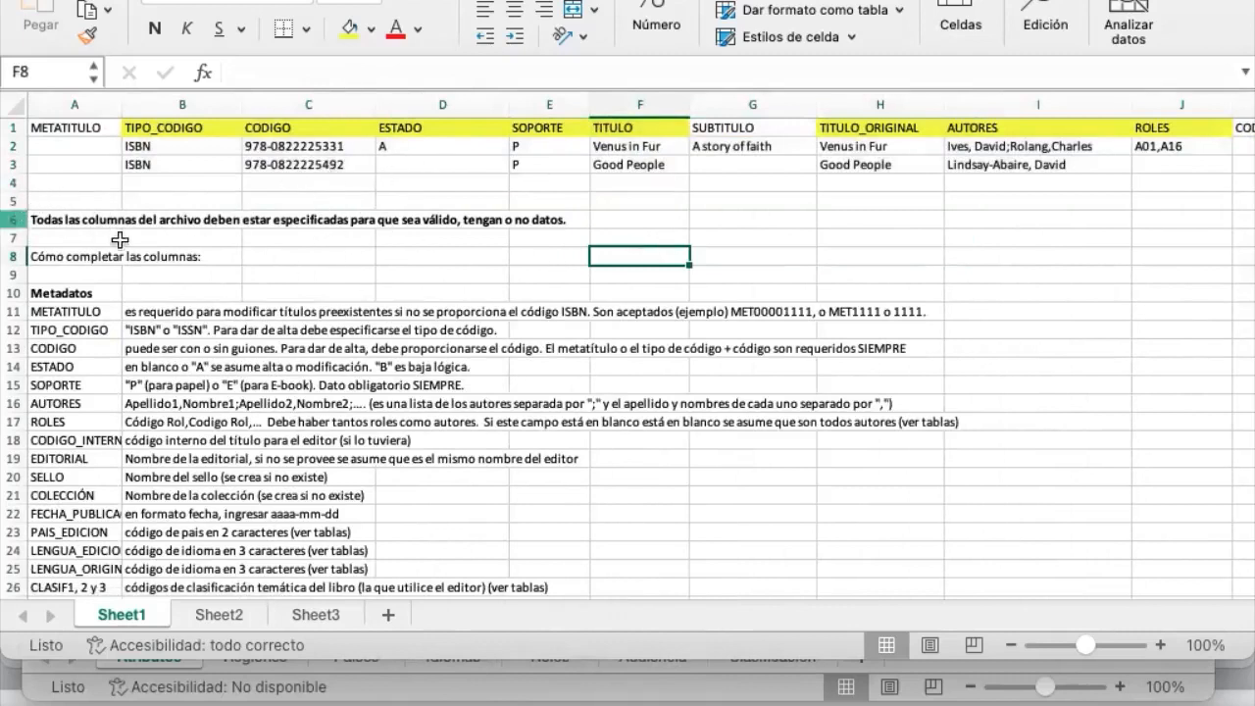
Examine the instruction notes below the sample titles that explain how to complete each column.
drag(75, 220, 49, 478)
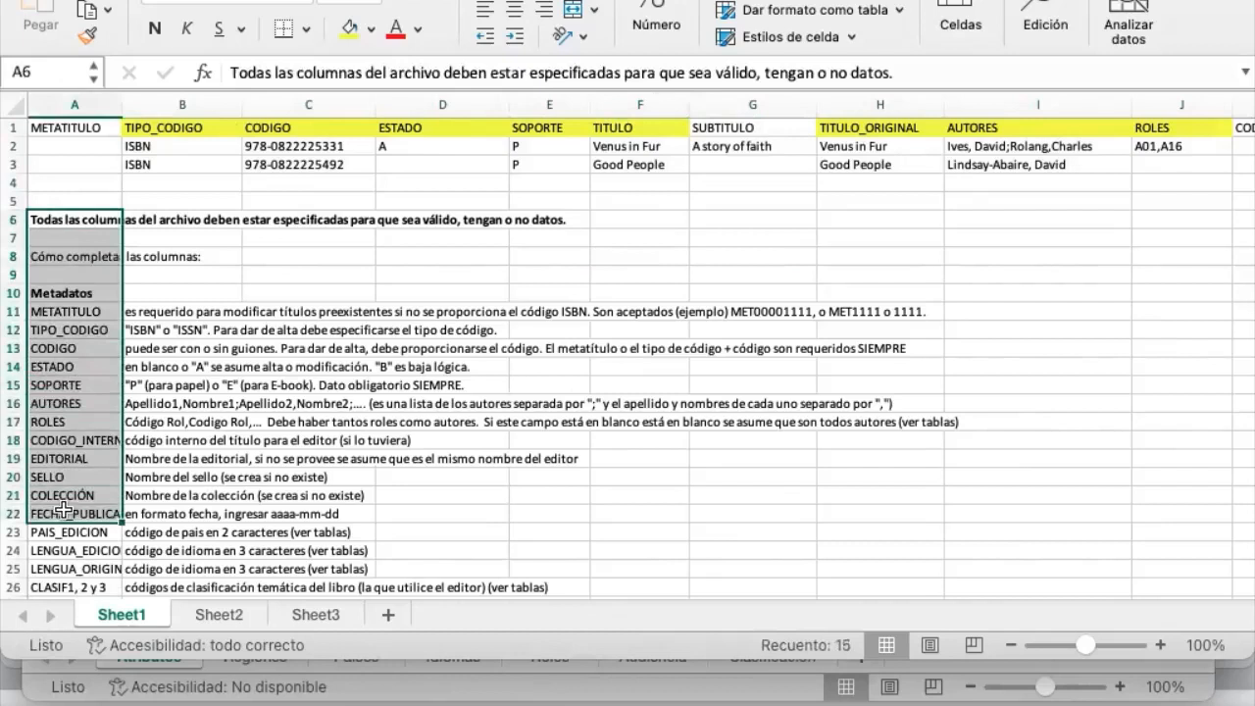
click(49, 477)
click(162, 479)
click(43, 480)
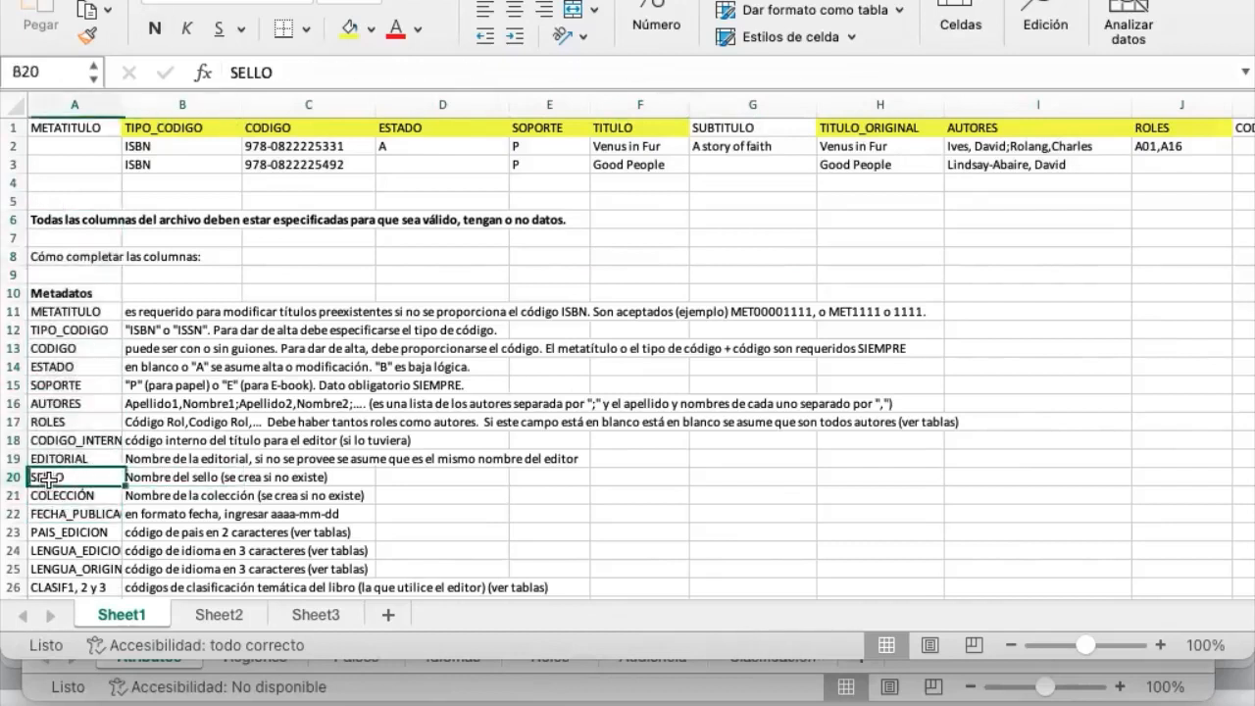
click(156, 514)
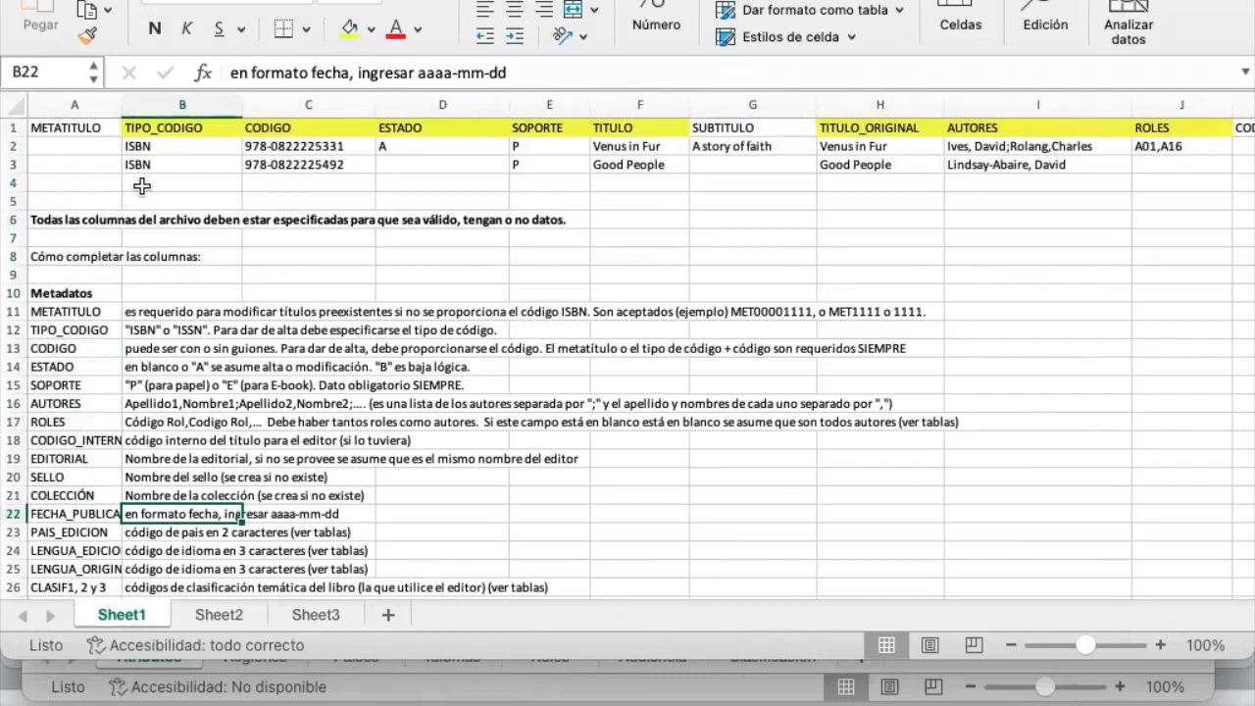
drag(40, 216, 20, 475)
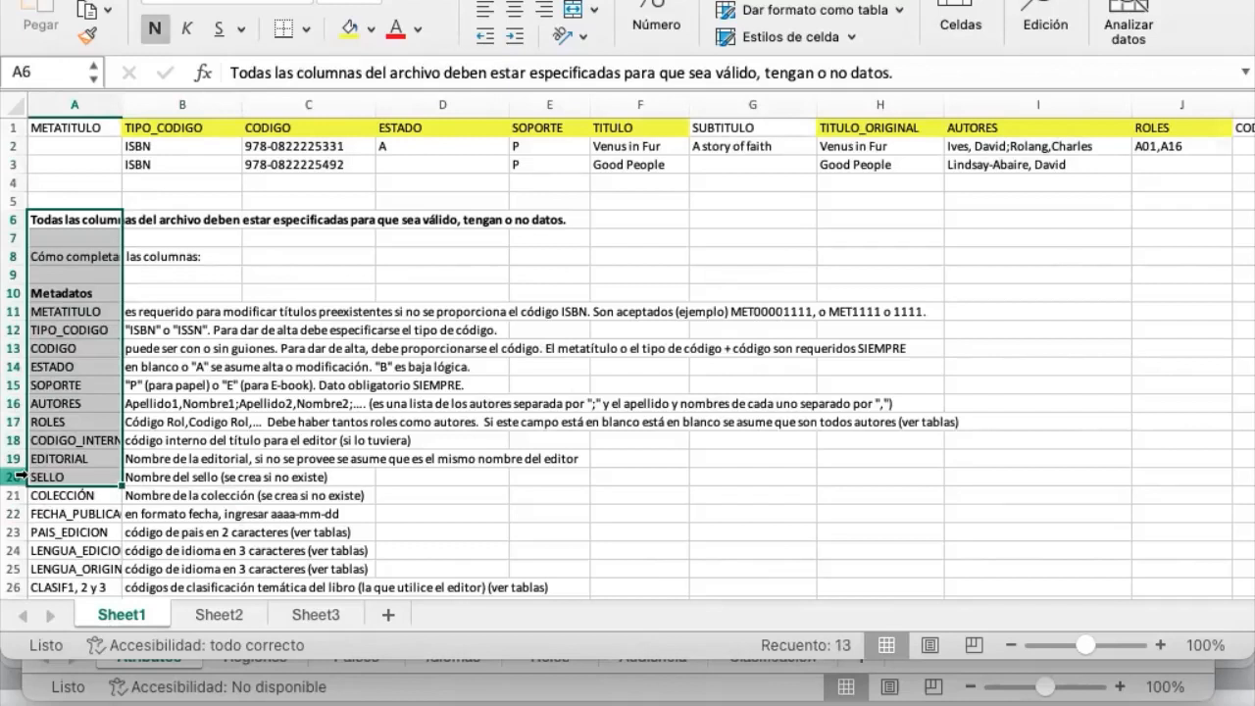
click(502, 351)
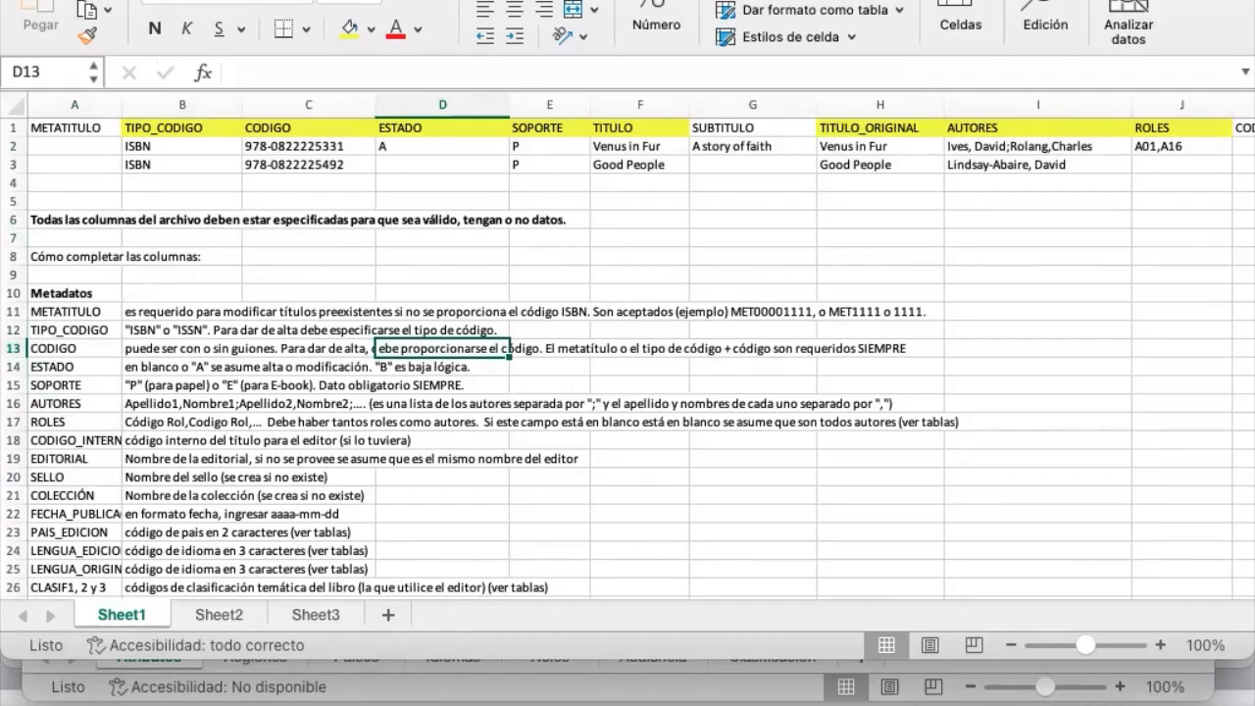
Switch to the browser window showing the Bibliomanager ABM de Catálogo vía Archivos page.
mouse_move(59, 0)
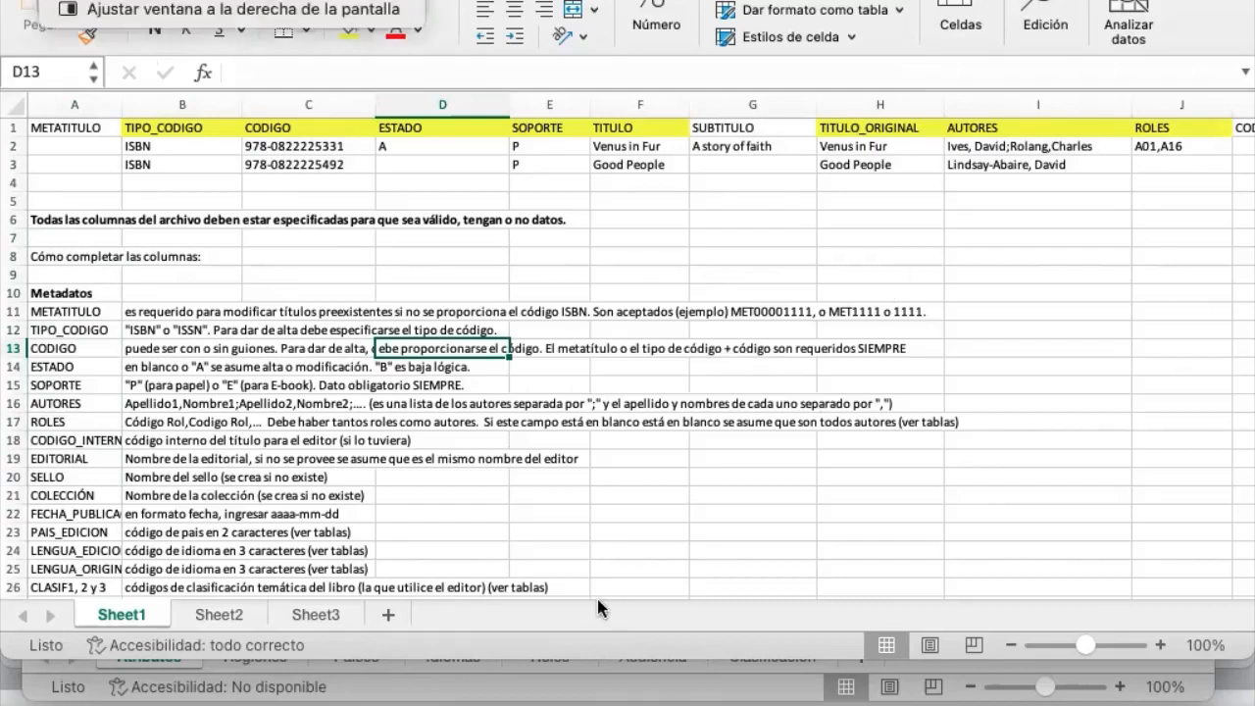
key(ctrl+Up)
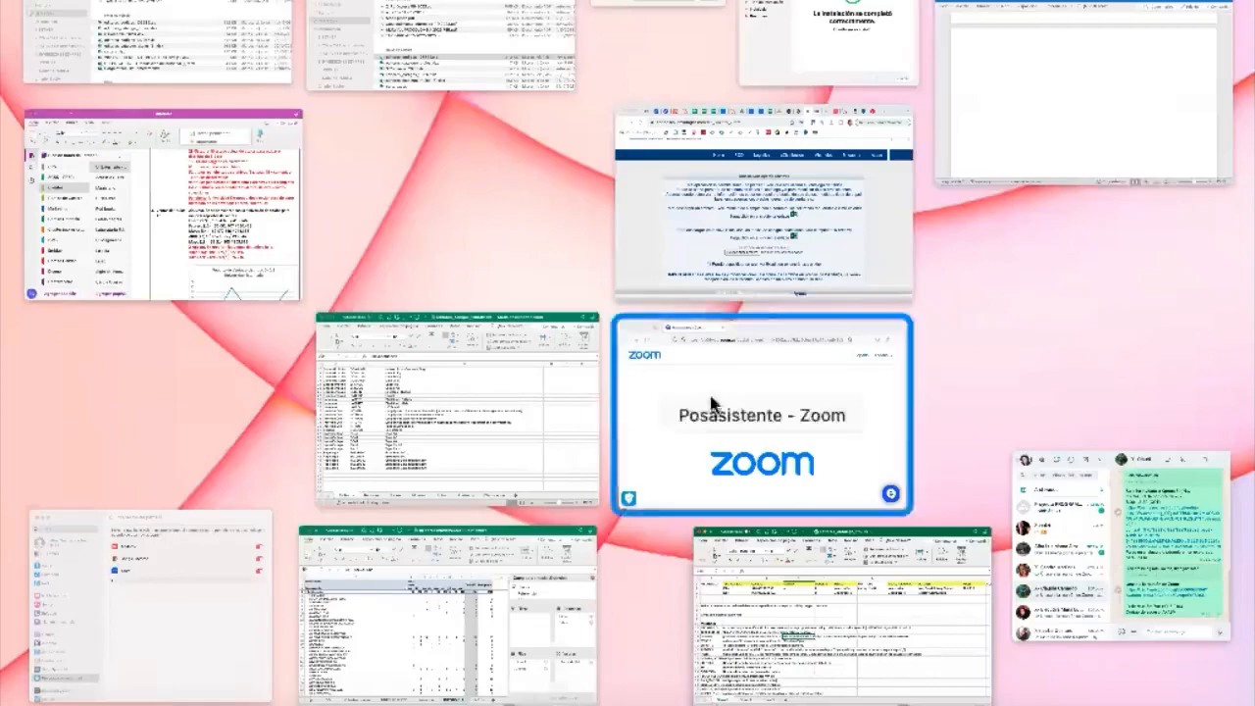
click(796, 280)
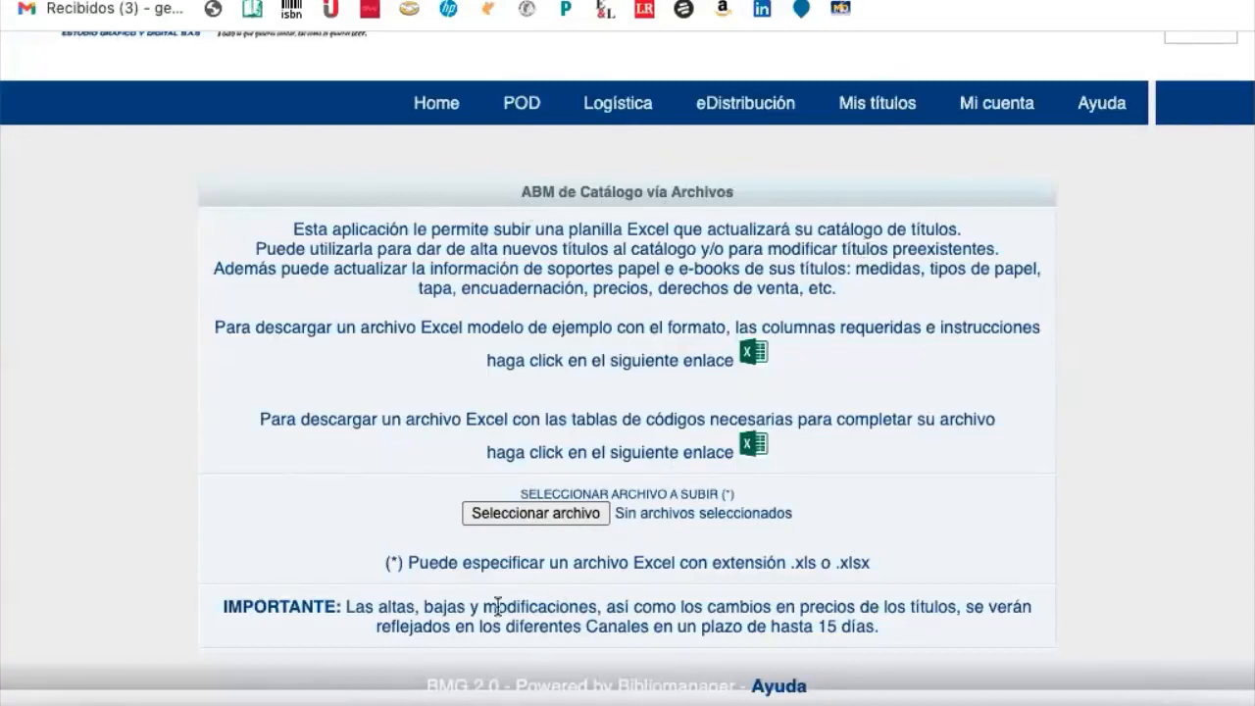
Choose editores_catalogo_titulos (5).xlsx from Descargas as the catalogue file to upload and proceed to its preview.
click(563, 516)
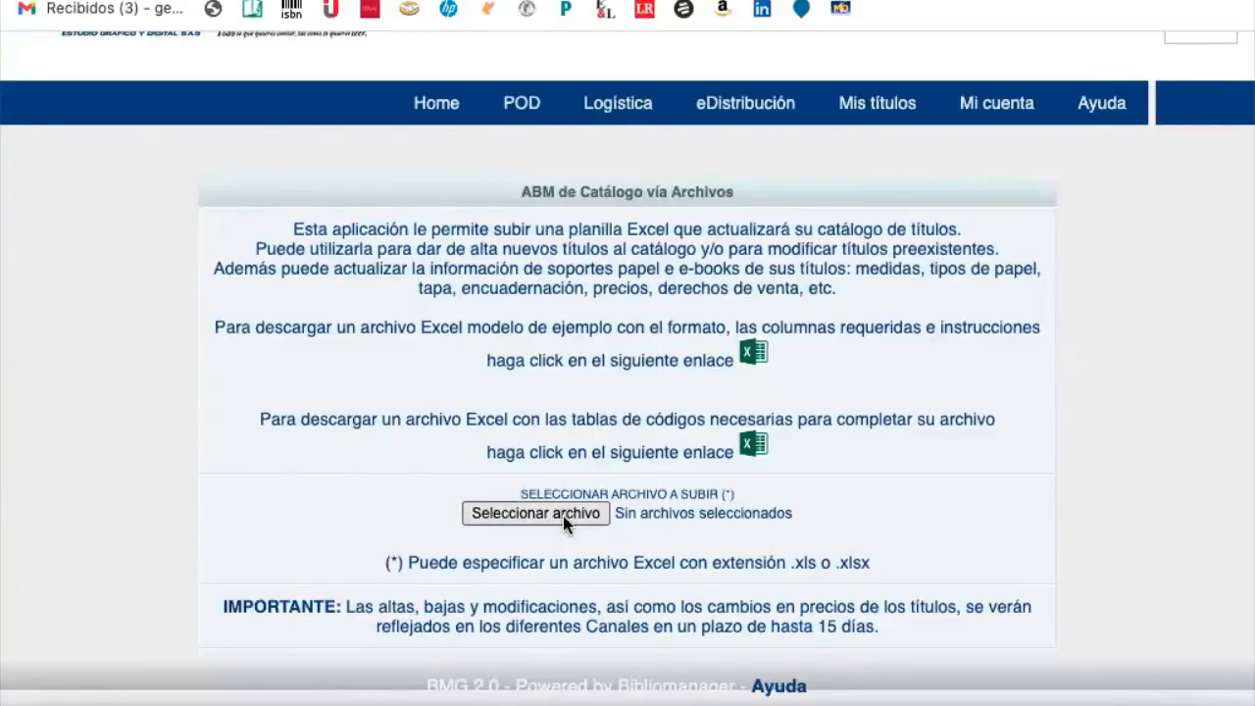
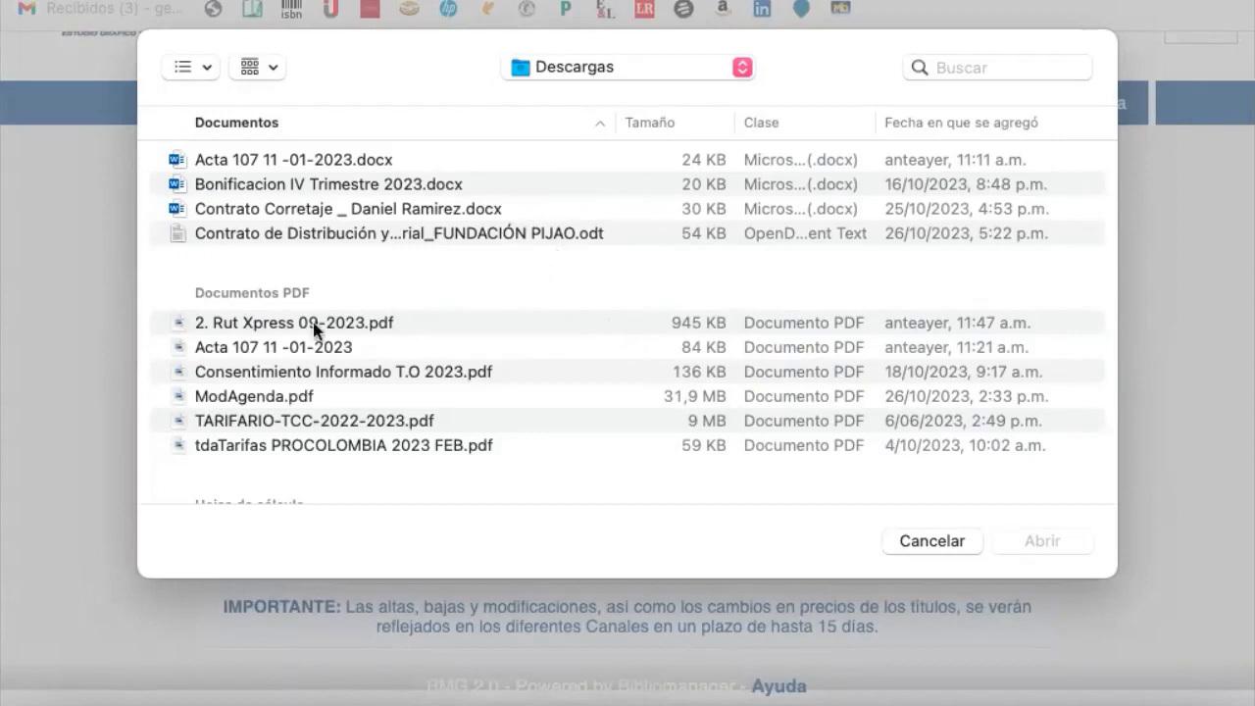
scroll(316, 331, down, 5)
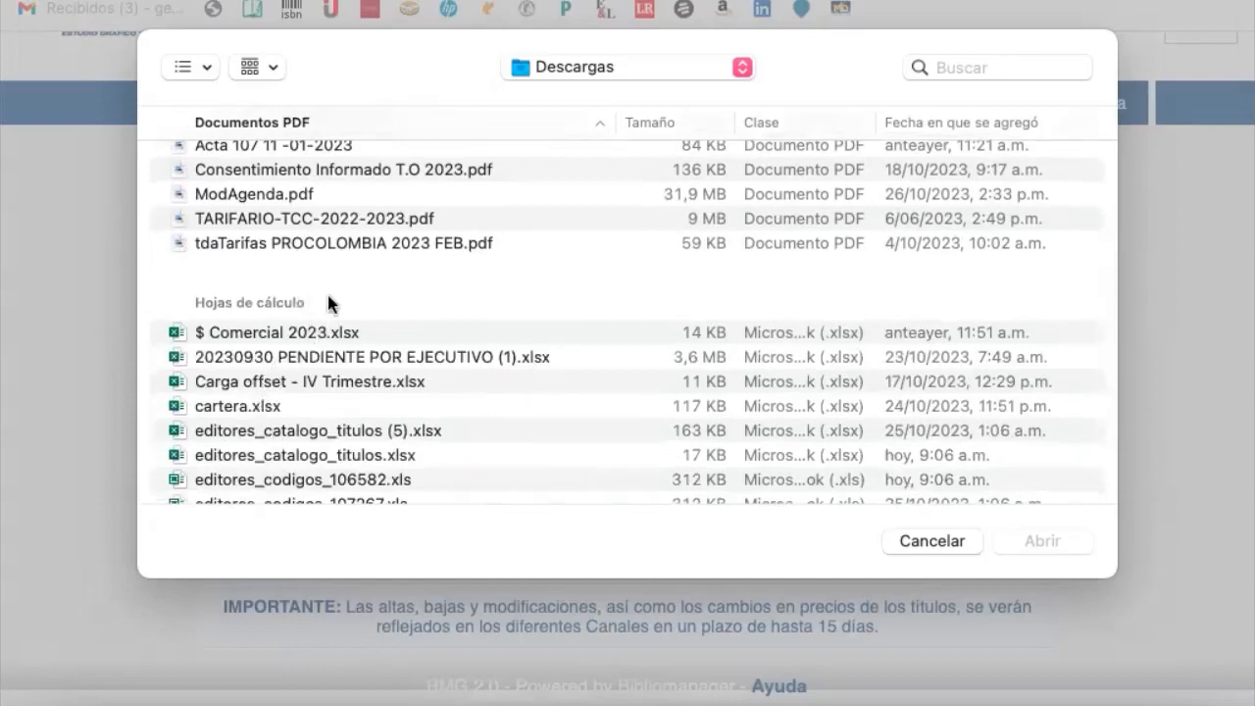
click(358, 429)
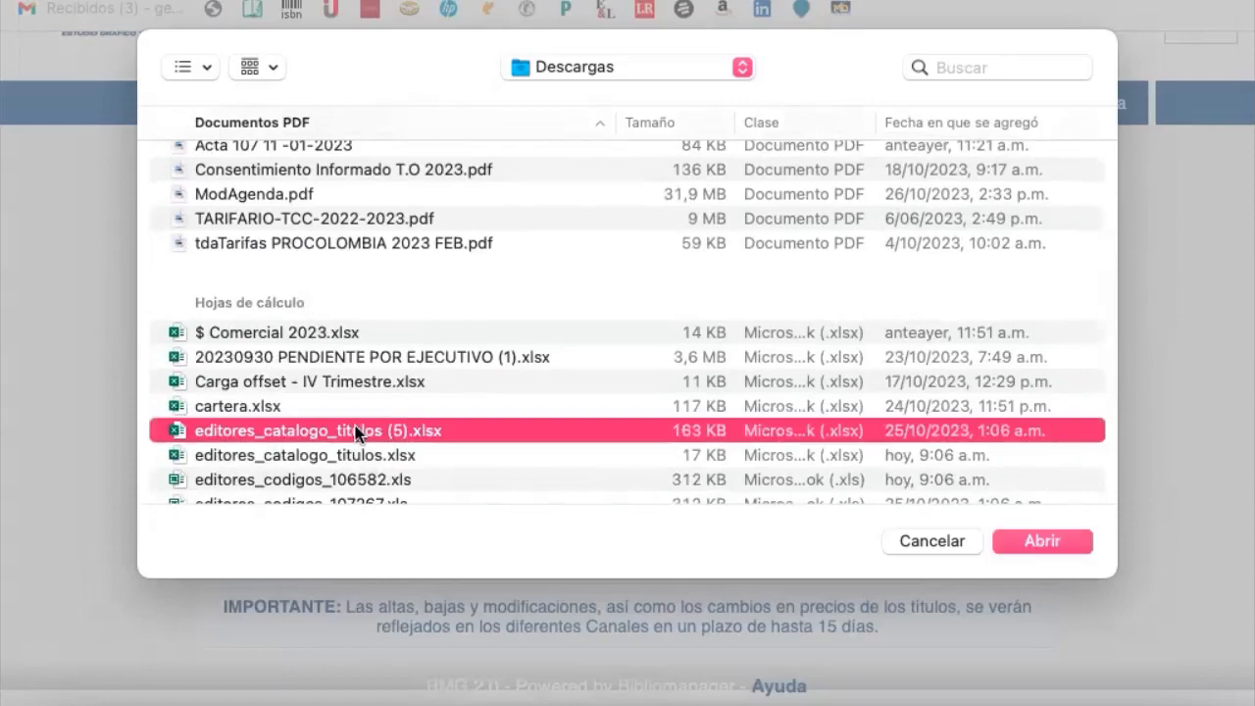
click(1039, 543)
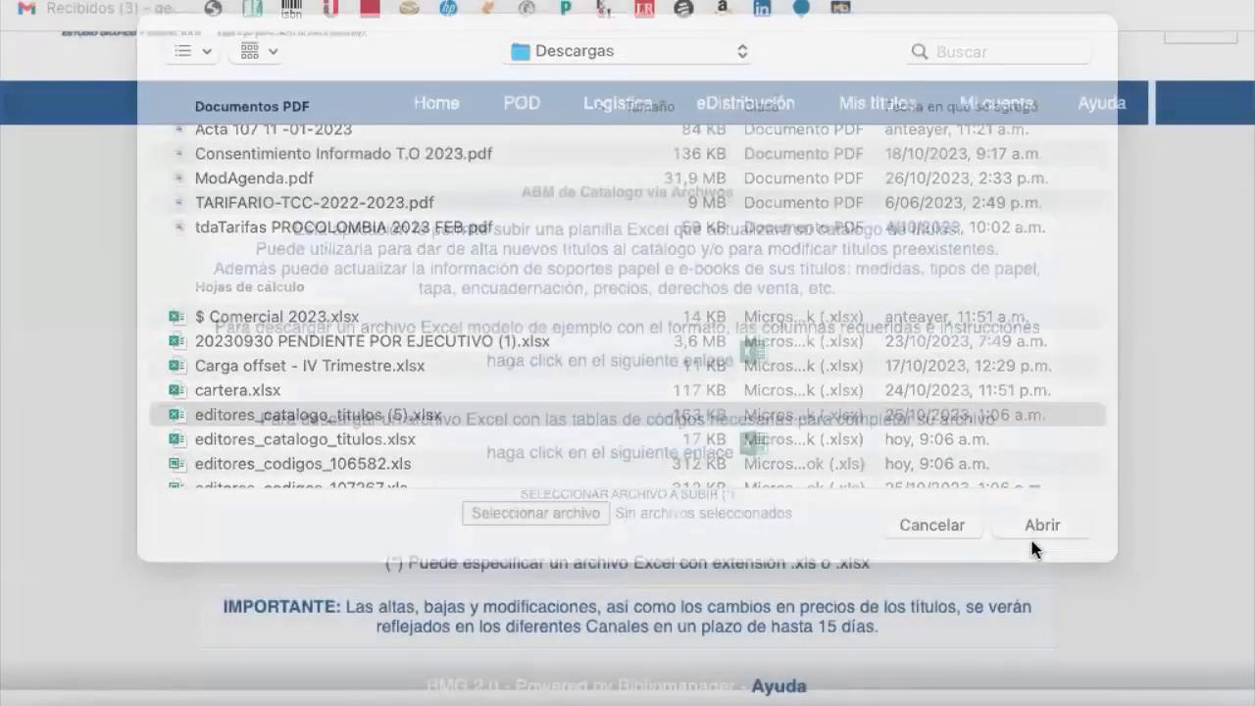
scroll(1111, 503, down, 1)
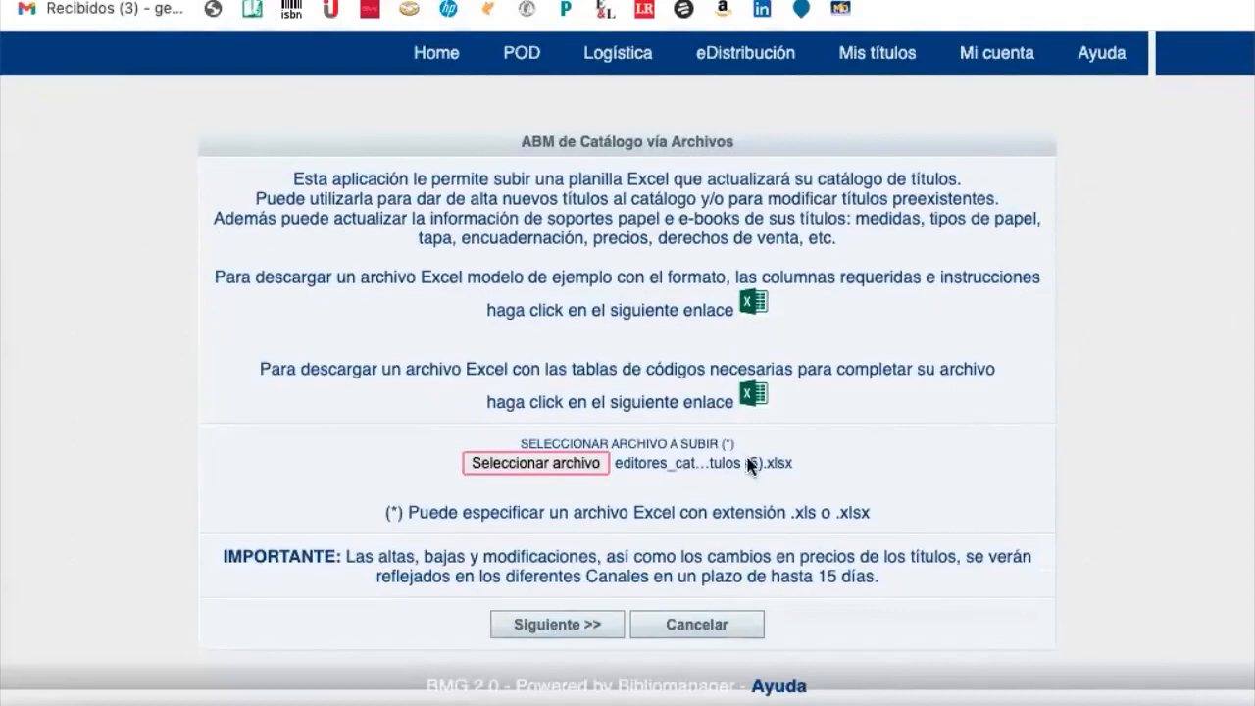
click(581, 637)
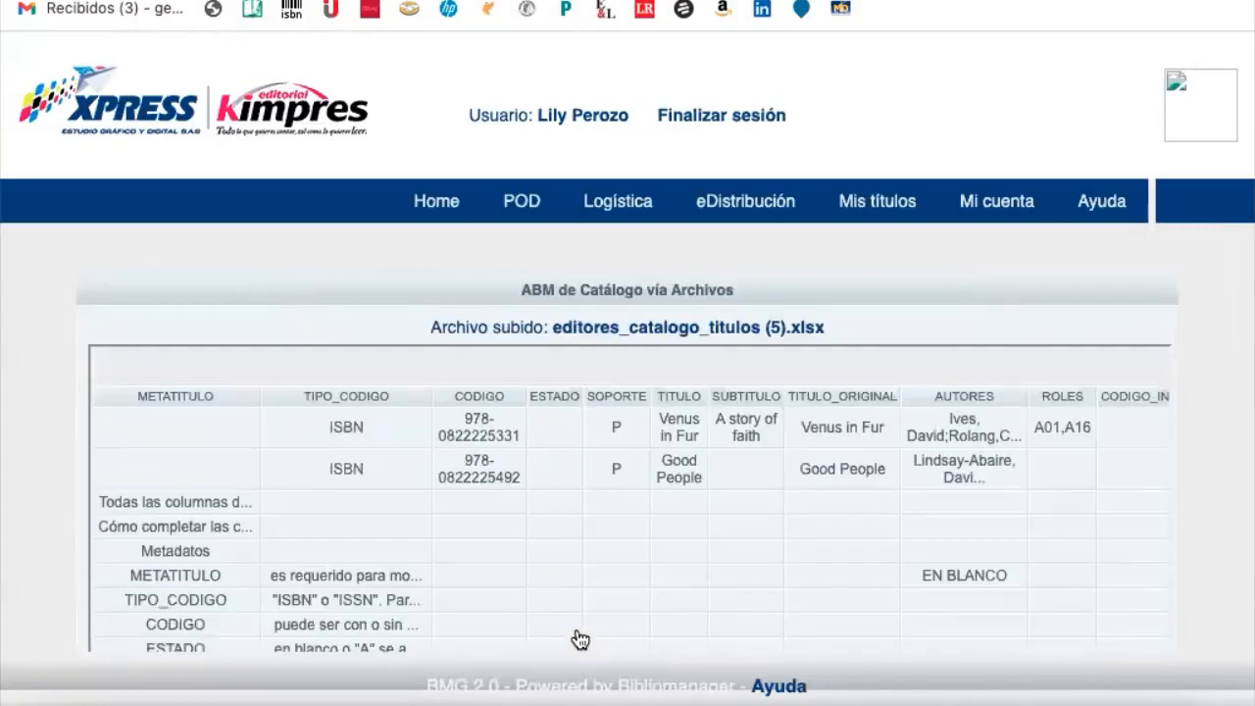
Look through the preview of the uploaded catalogue file and cancel the upload process.
scroll(580, 639, down, 3)
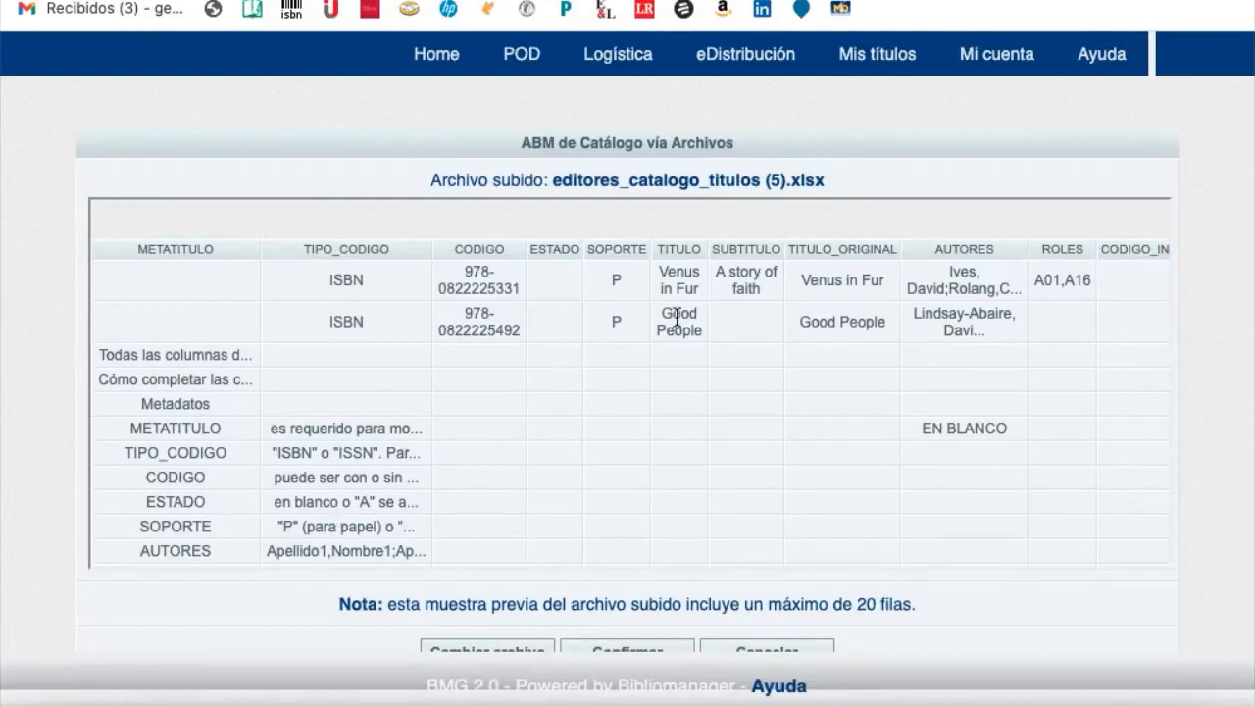
scroll(676, 319, down, 1)
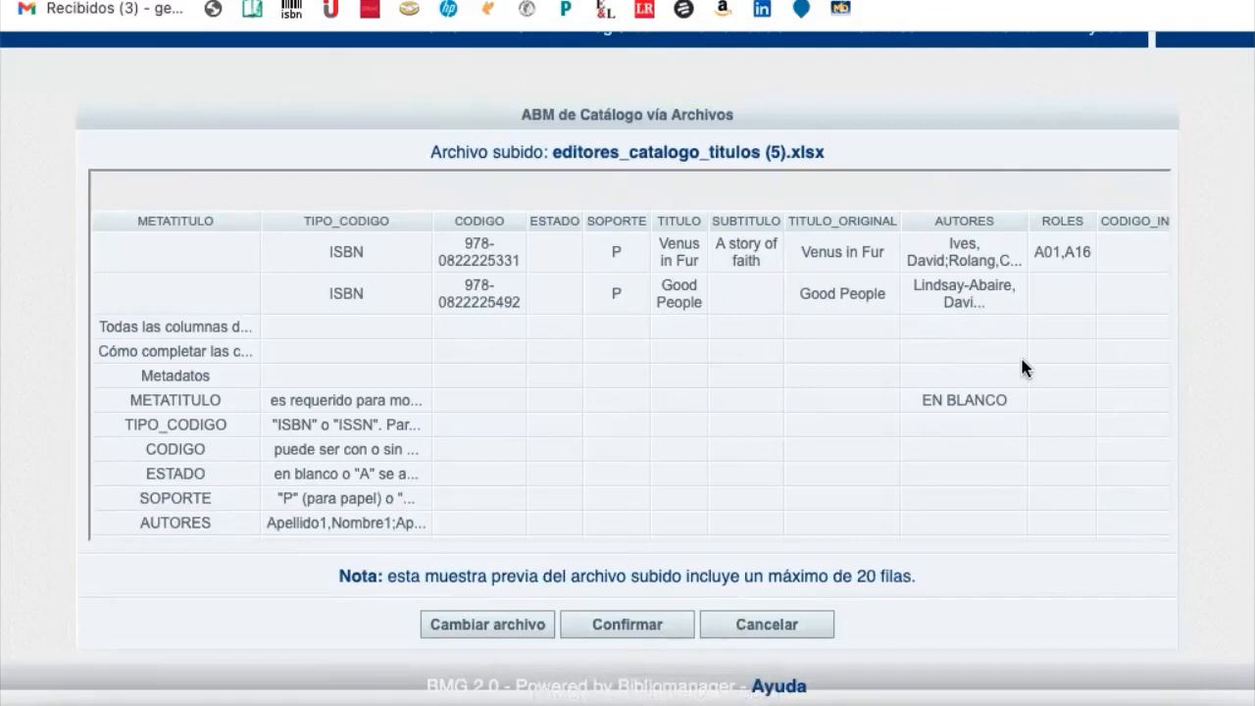
click(792, 629)
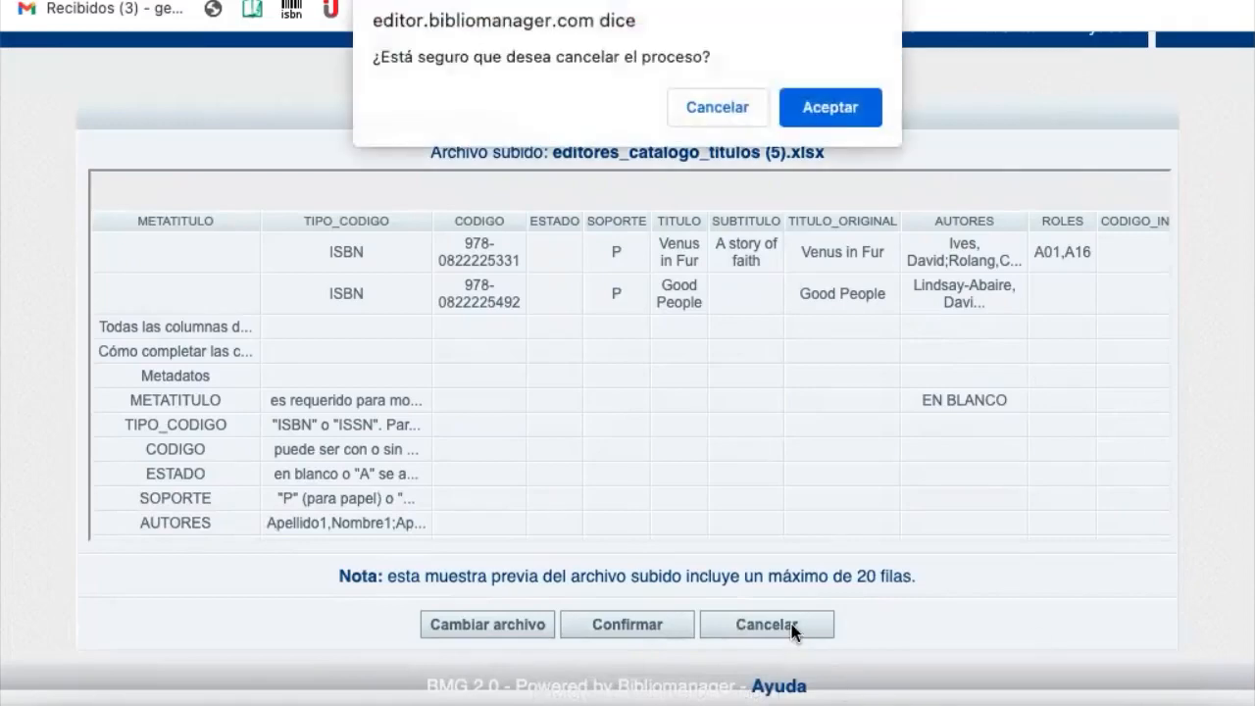
click(837, 111)
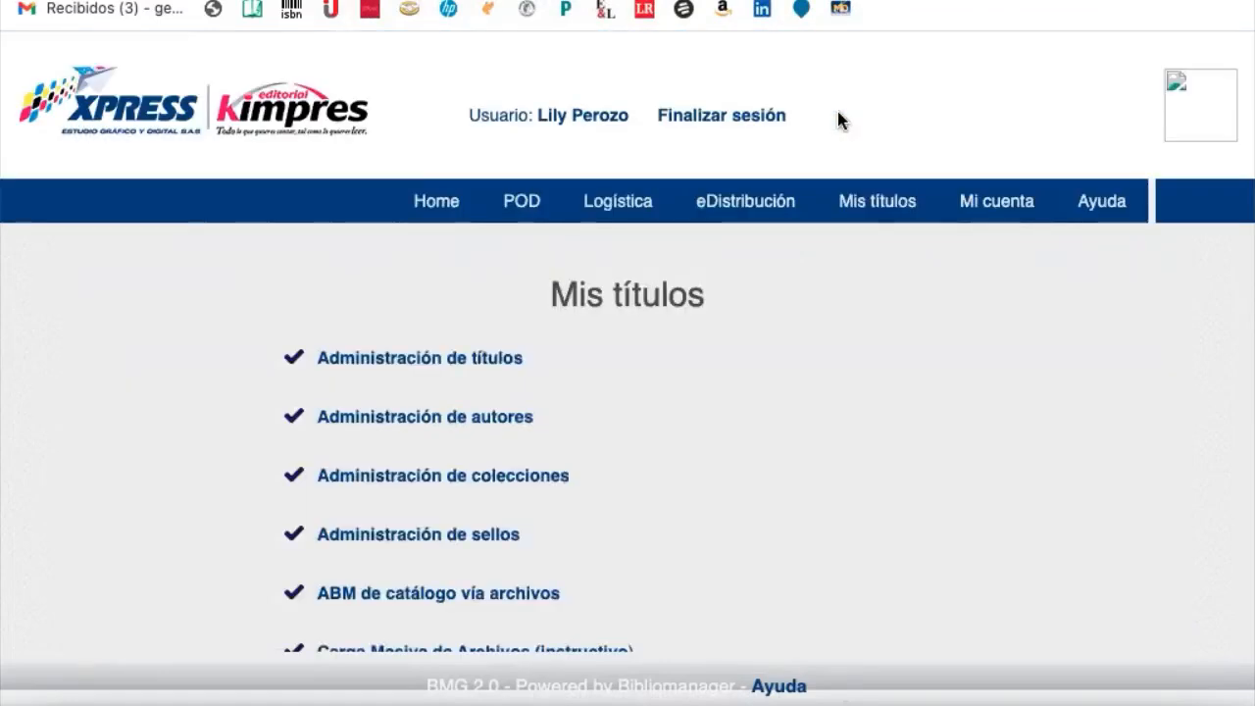
Open Resumen de procesos and examine the available ESTADO filter options for the file-processing tasks.
scroll(838, 119, down, 3)
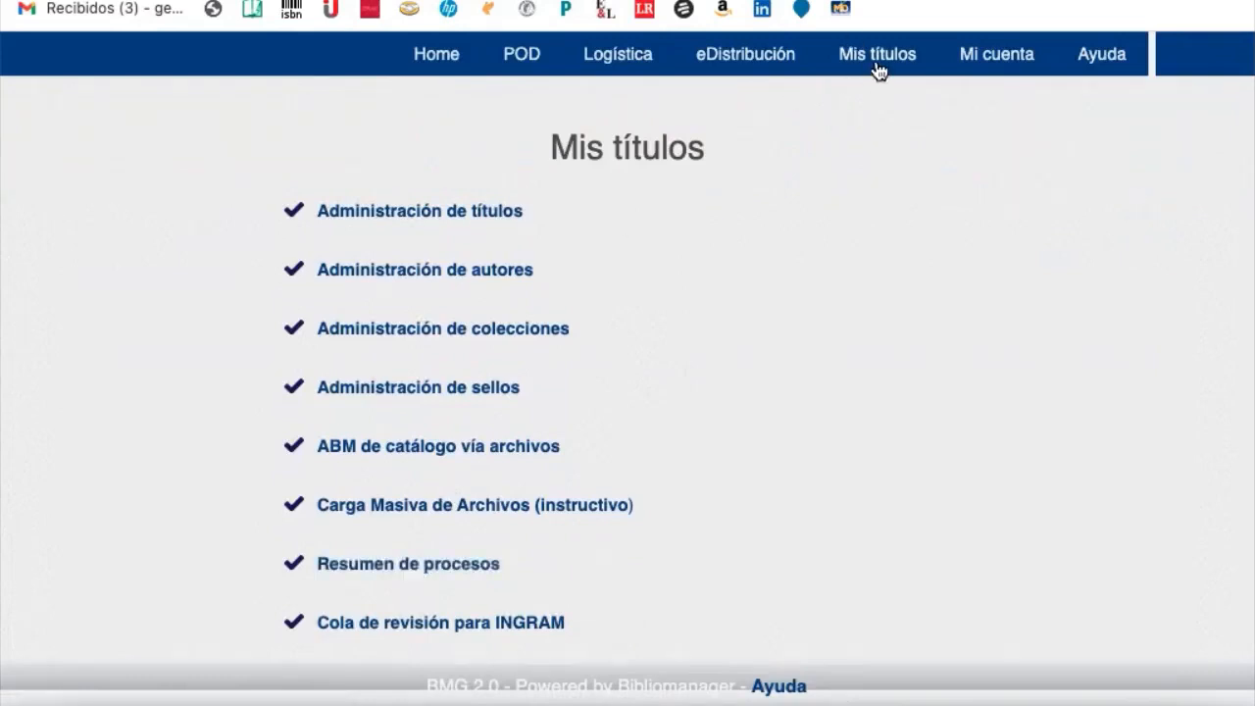
click(430, 575)
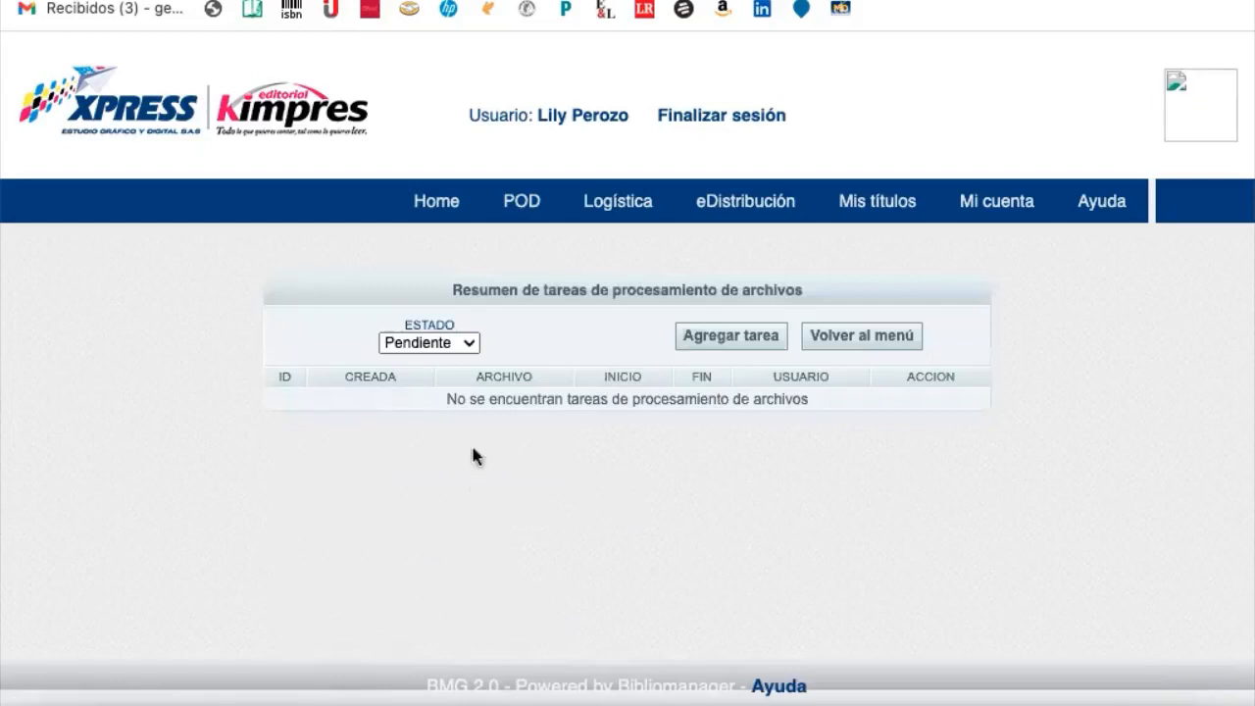
click(464, 345)
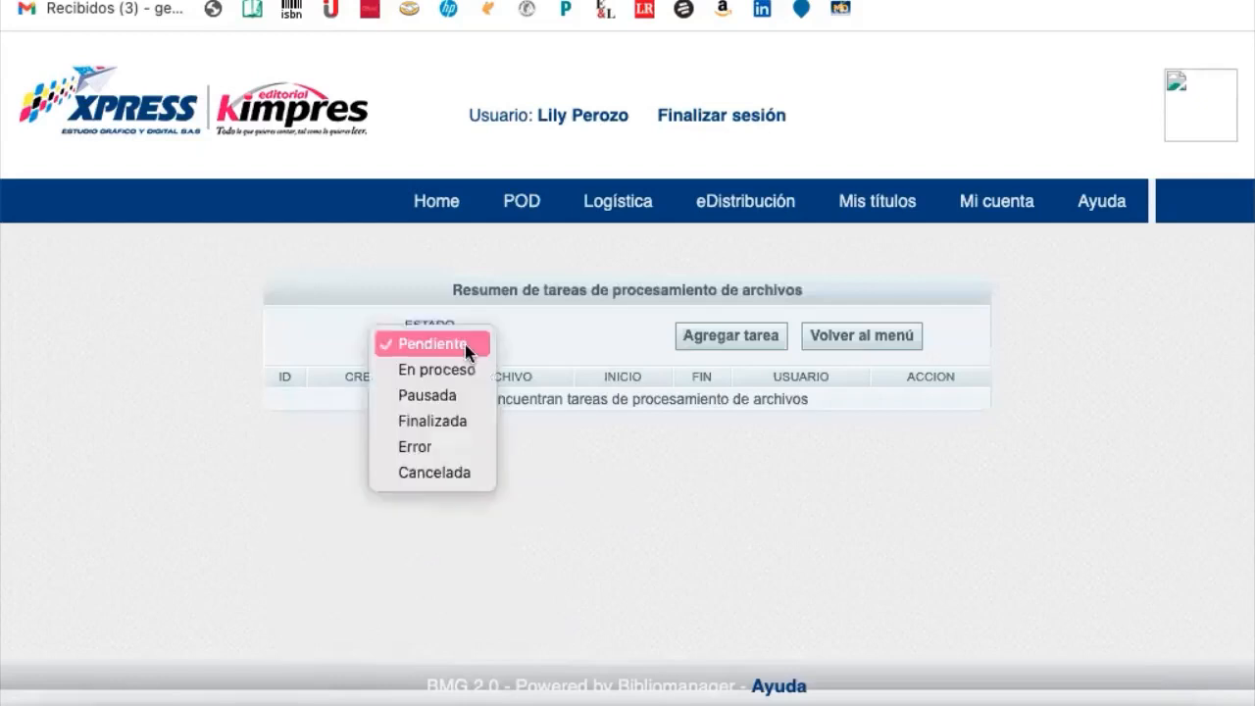
click(465, 345)
click(457, 345)
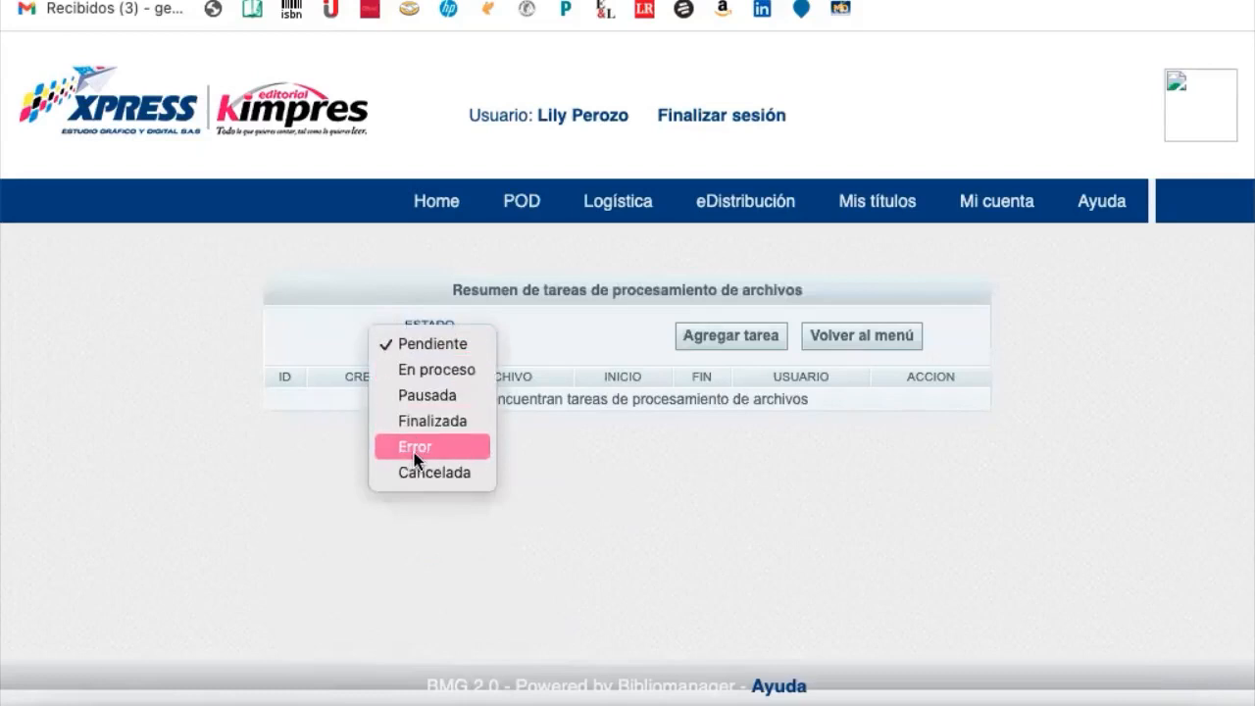
click(631, 483)
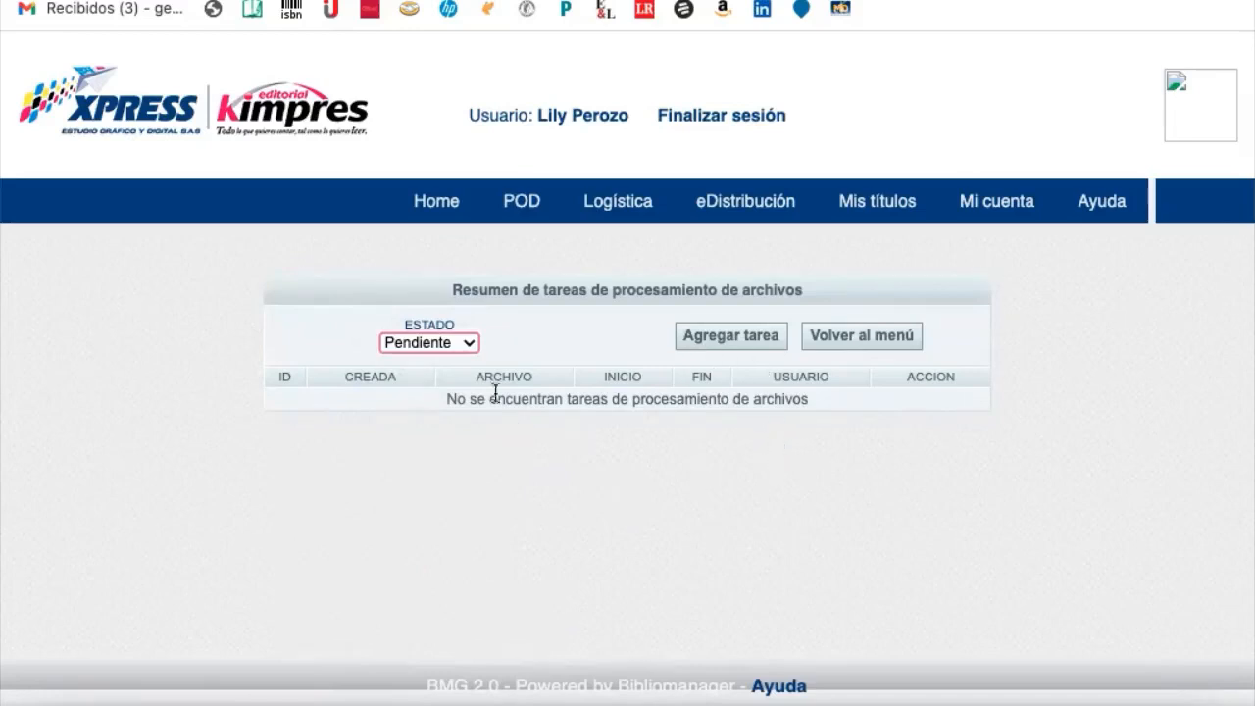
Filter the file-processing tasks by ESTADO Finalizada and examine the file name and creation date of the 07/05/2021 task.
click(440, 342)
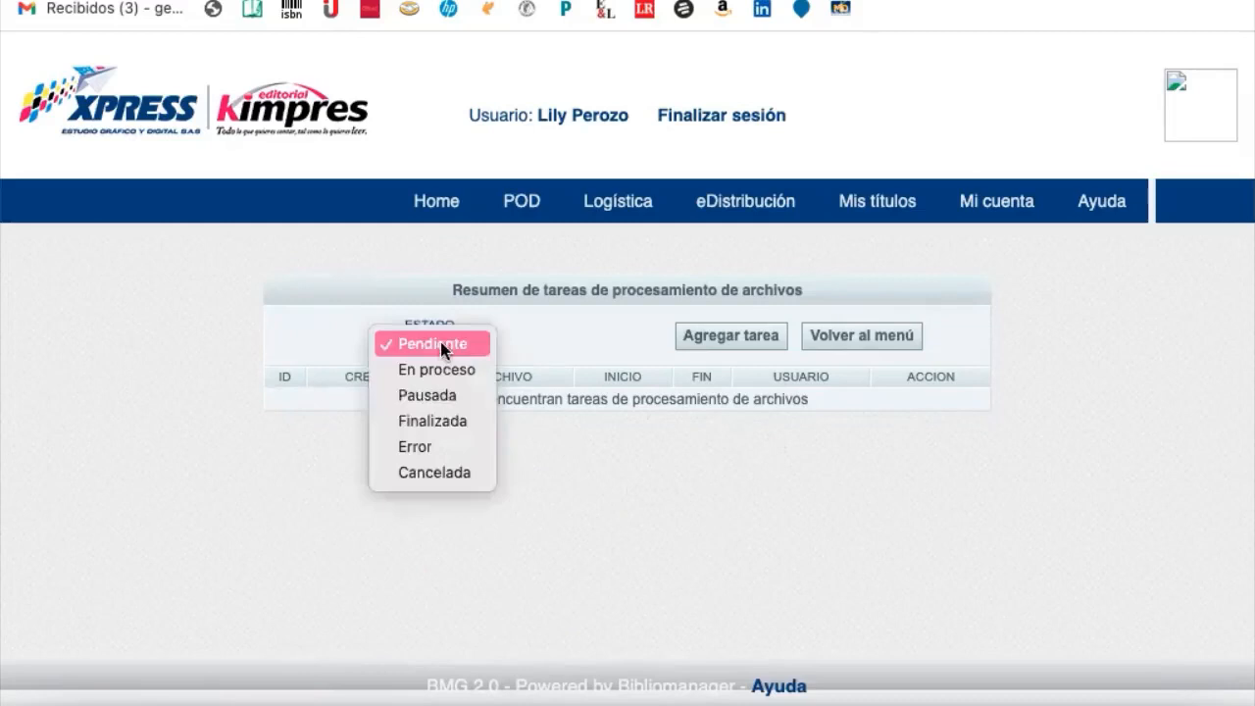
click(469, 435)
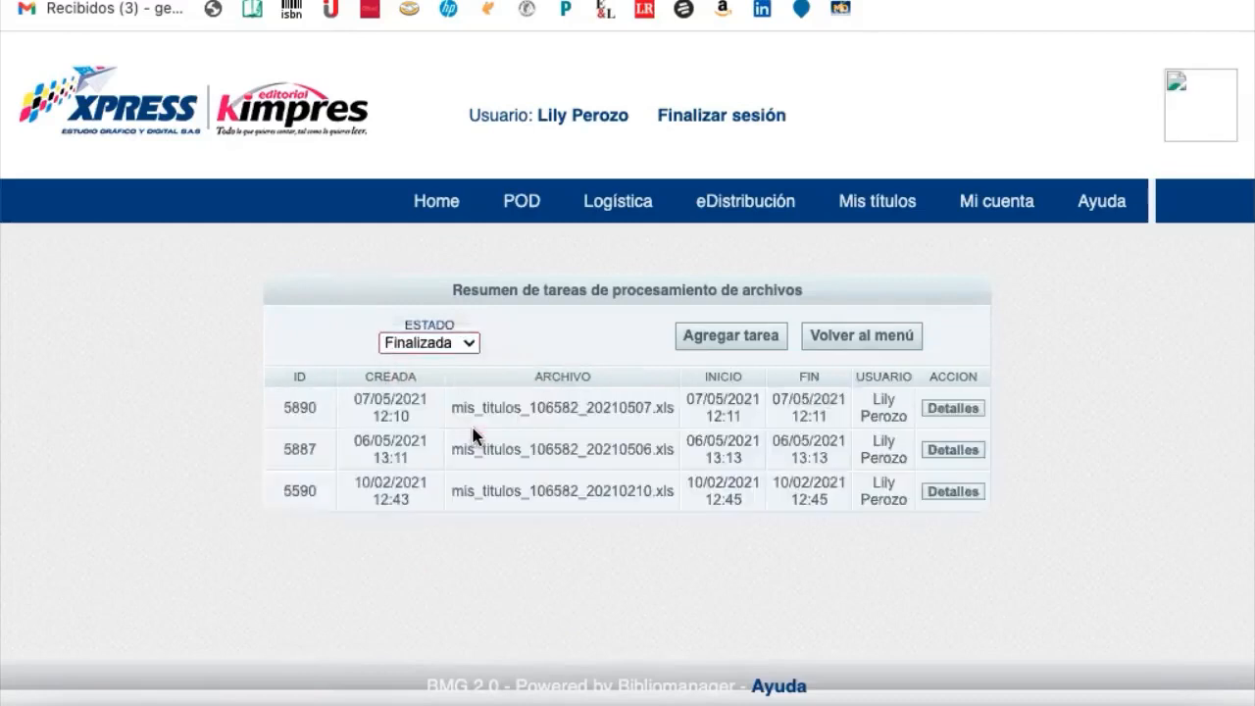
drag(470, 409, 674, 409)
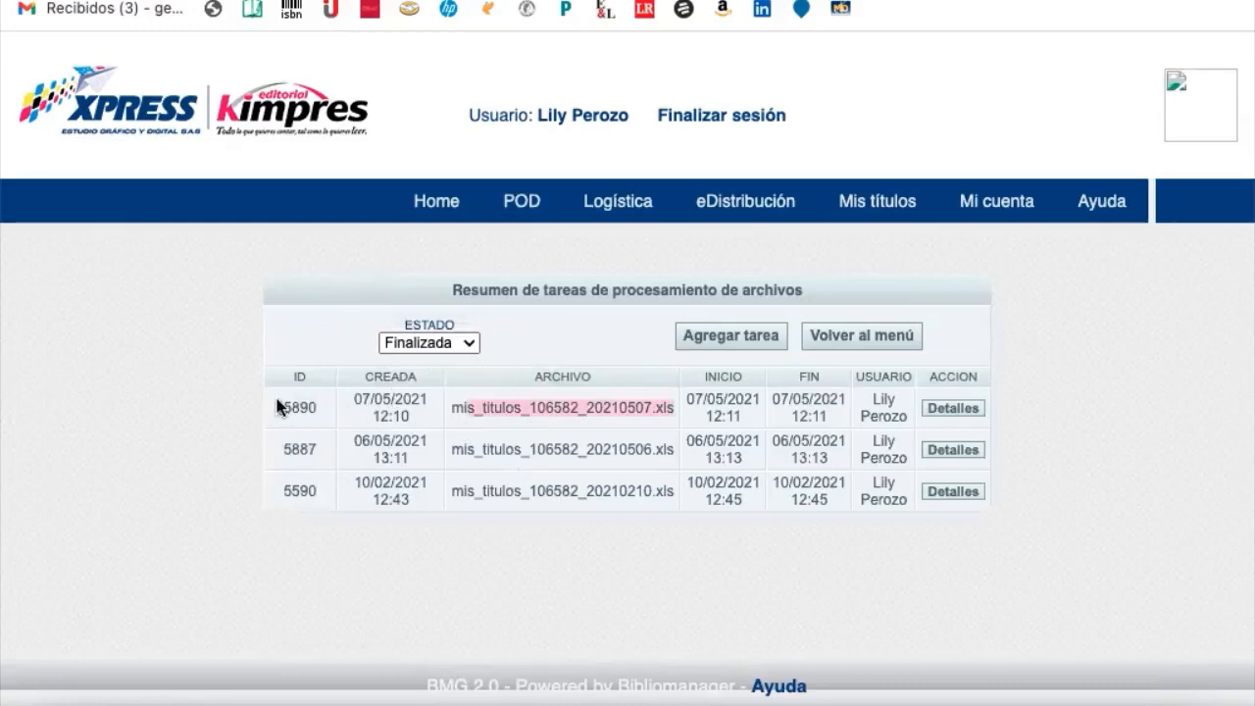
click(358, 400)
drag(358, 400, 428, 432)
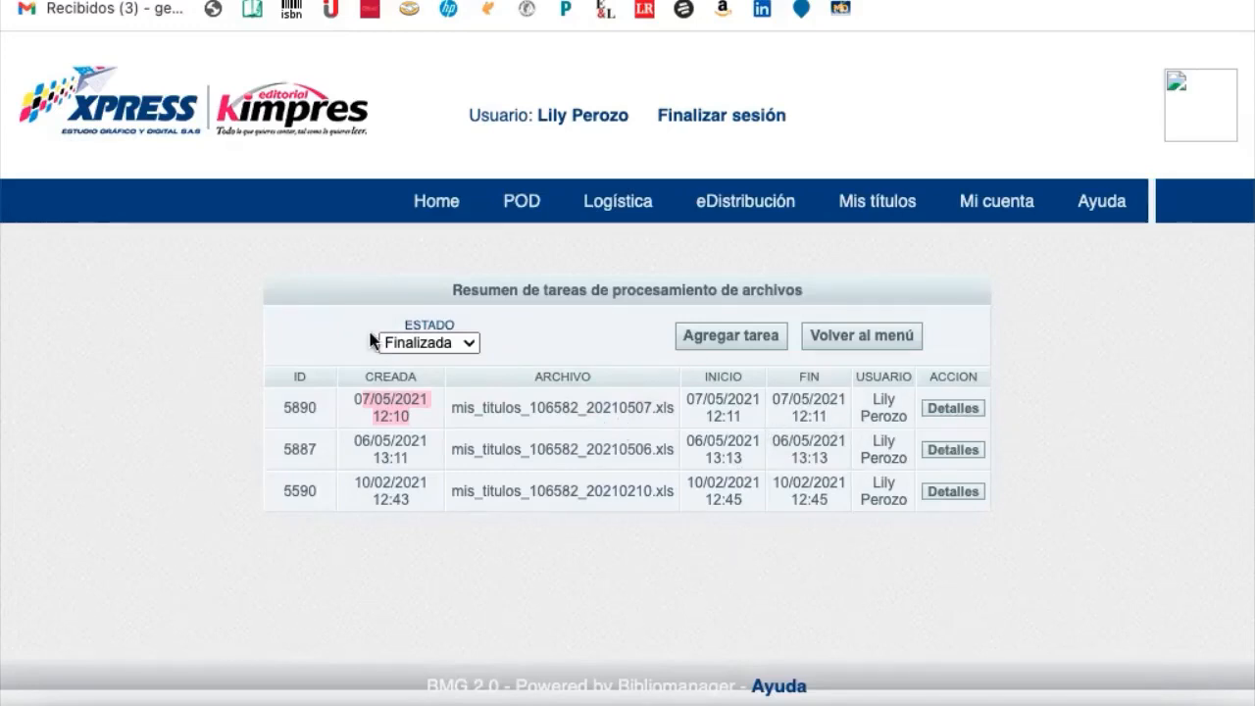
Check the tasks with ESTADO Error and return the filter to Finalizada.
click(470, 350)
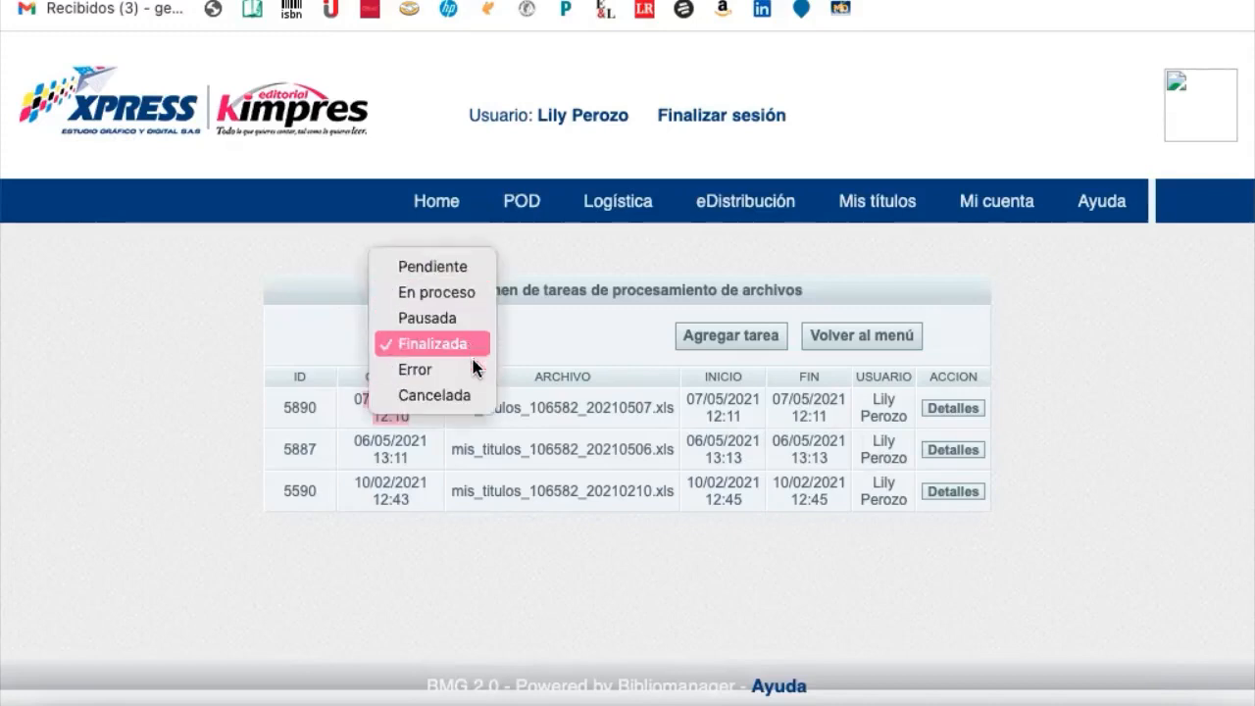
click(446, 378)
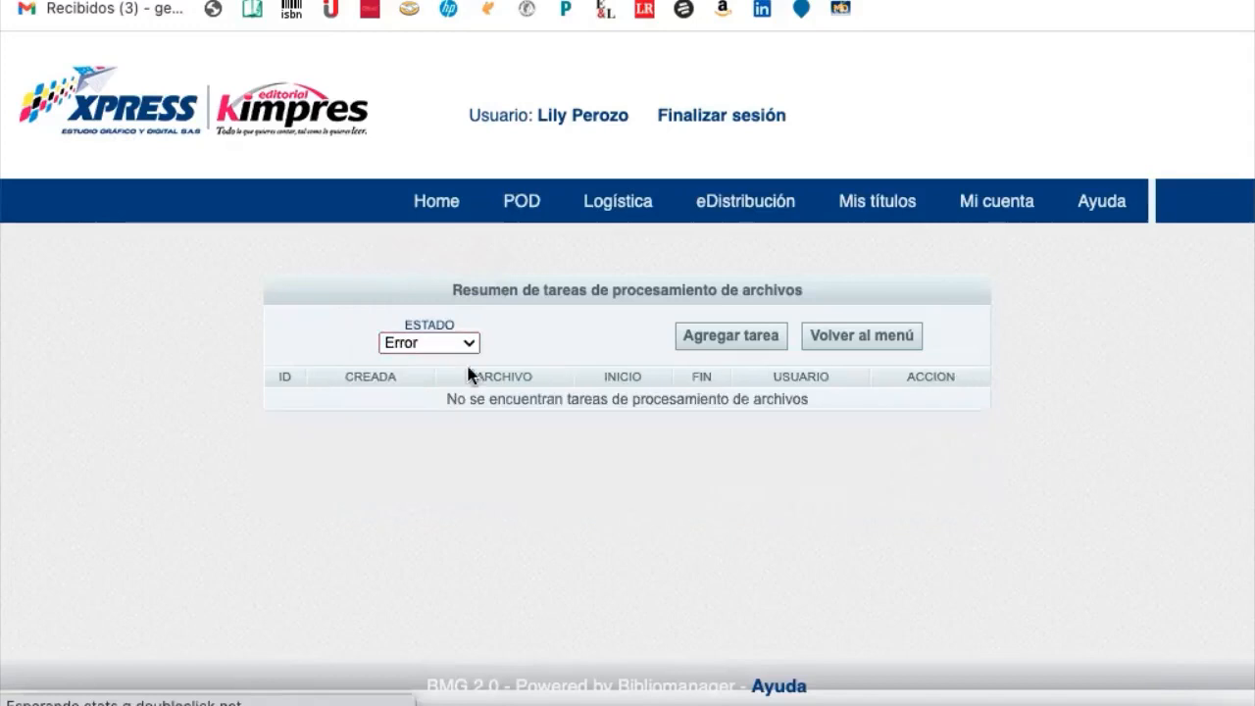
click(449, 343)
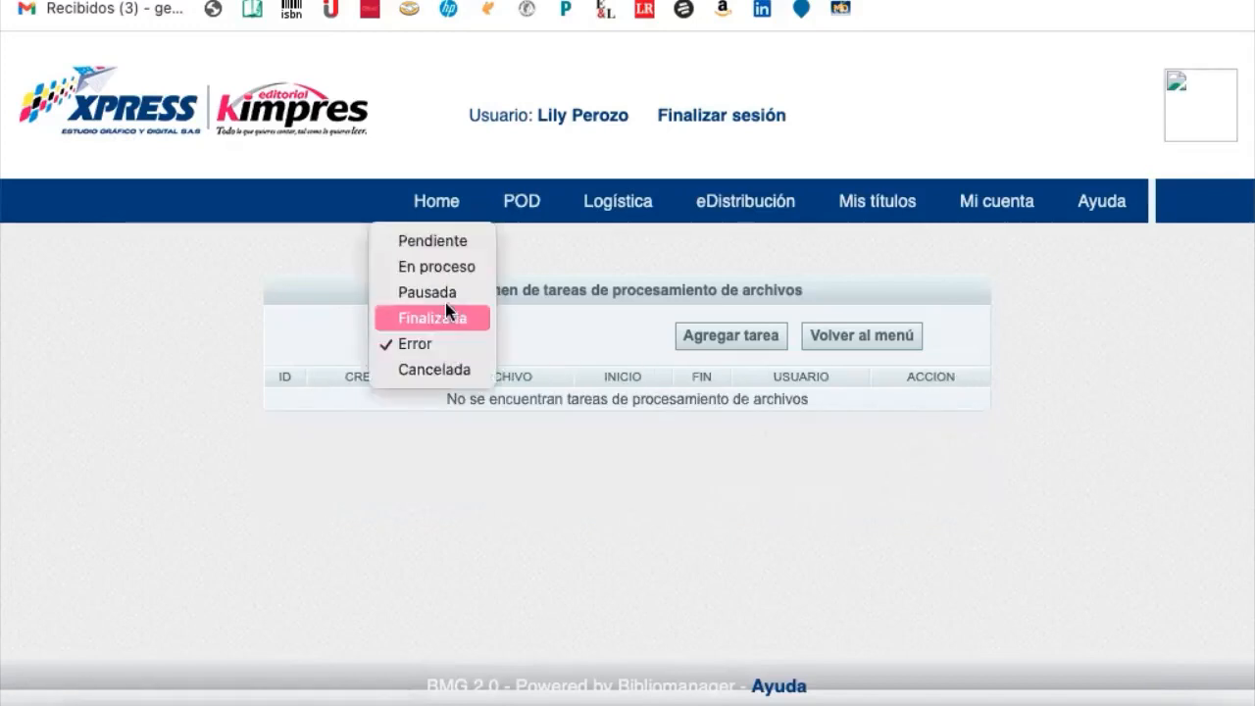
click(455, 319)
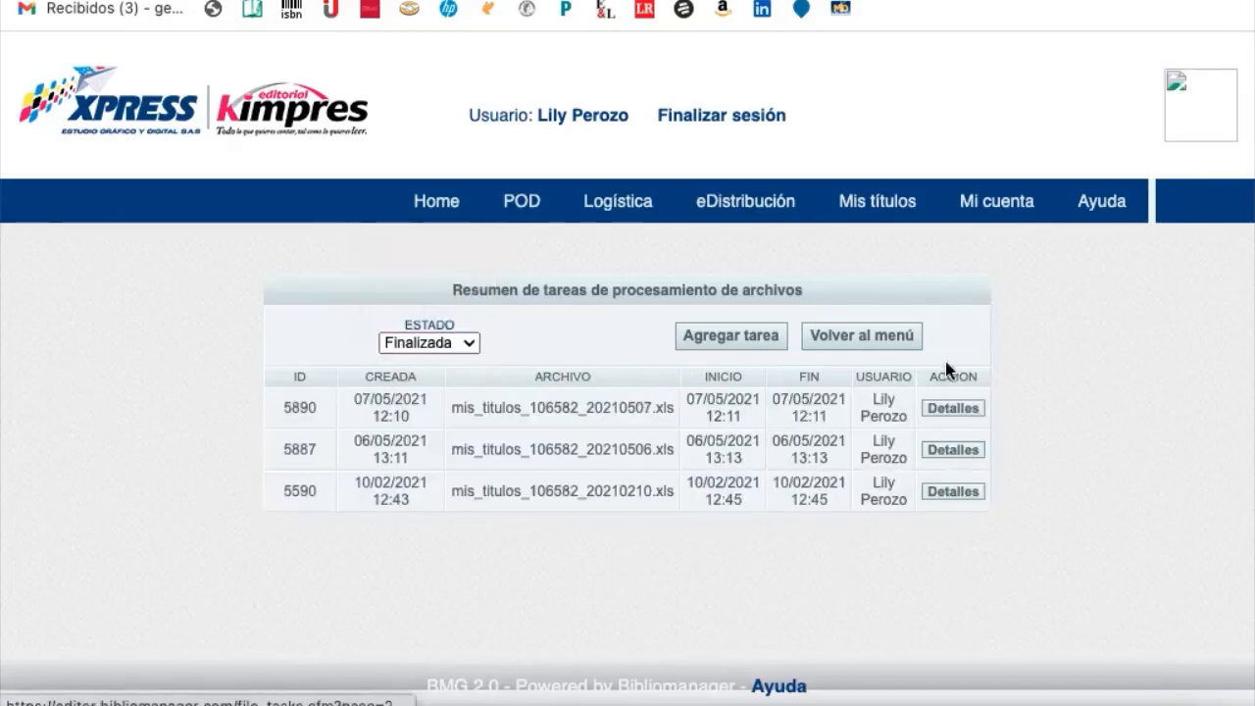
Open the details of the 07/05/2021 task and examine the totals and support modification errors in RESULTADO DEL PROCESO.
click(953, 409)
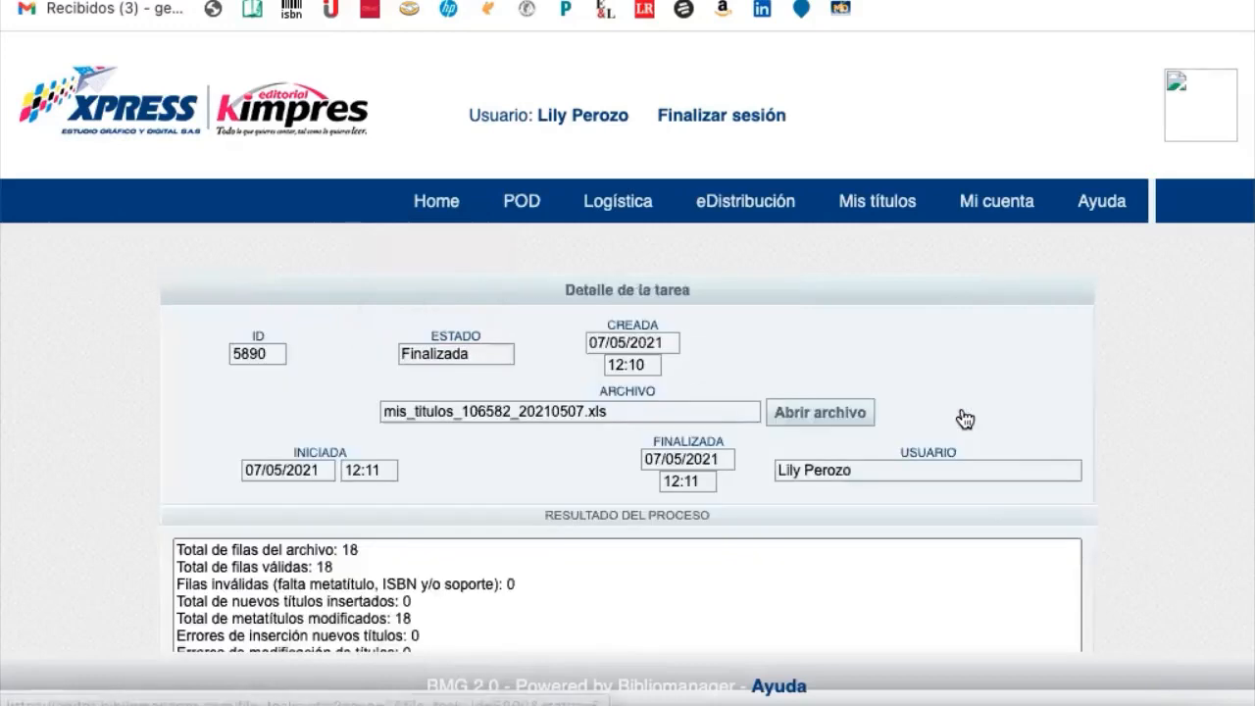
scroll(965, 419, down, 3)
scroll(965, 418, up, 1)
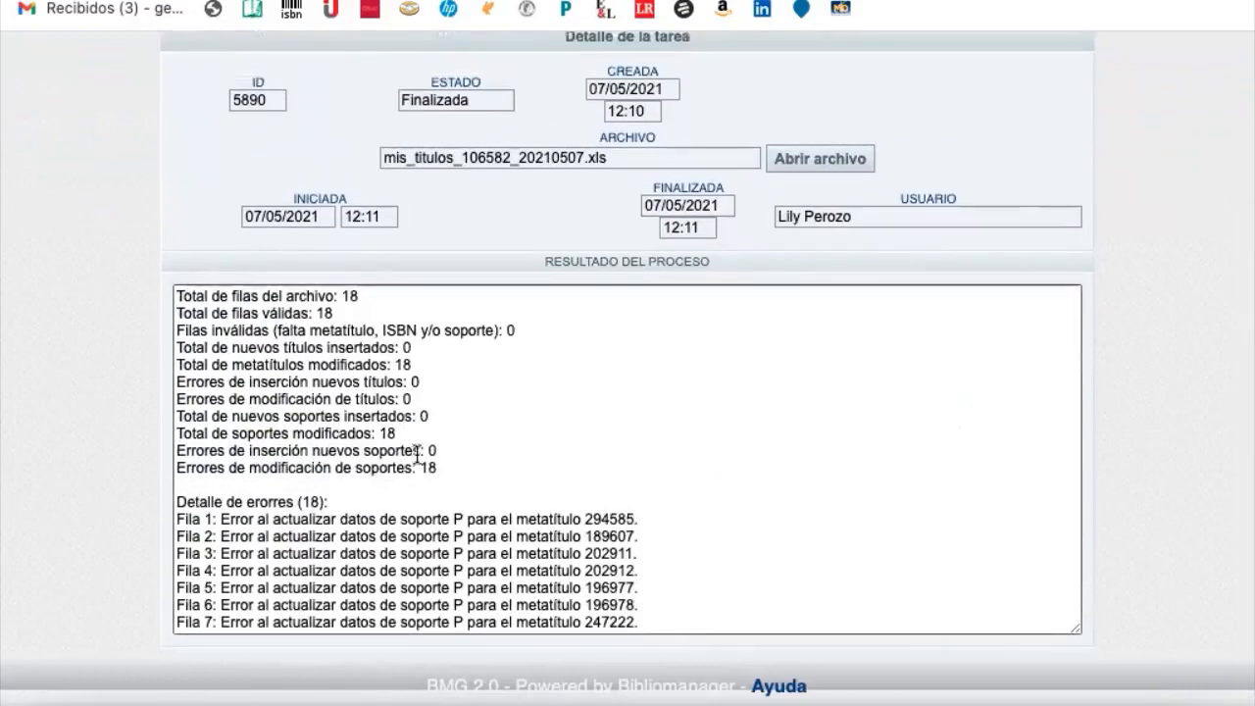
drag(306, 348, 411, 349)
click(404, 371)
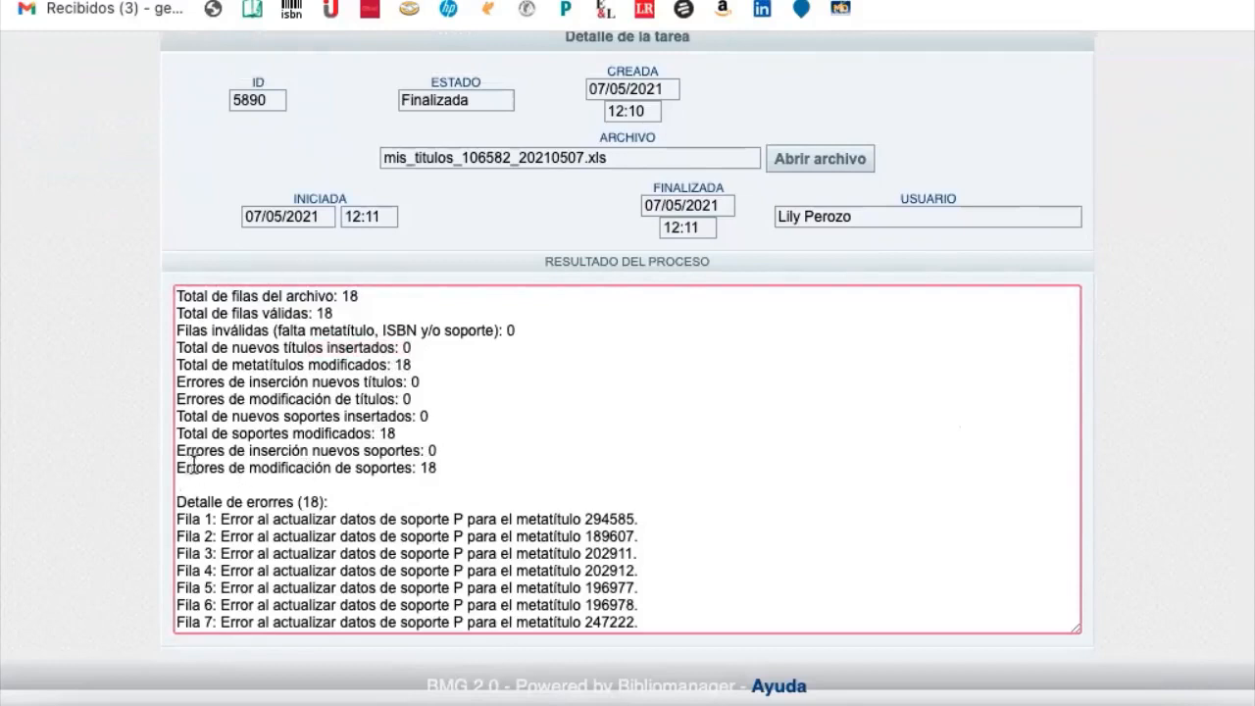
scroll(191, 455, down, 3)
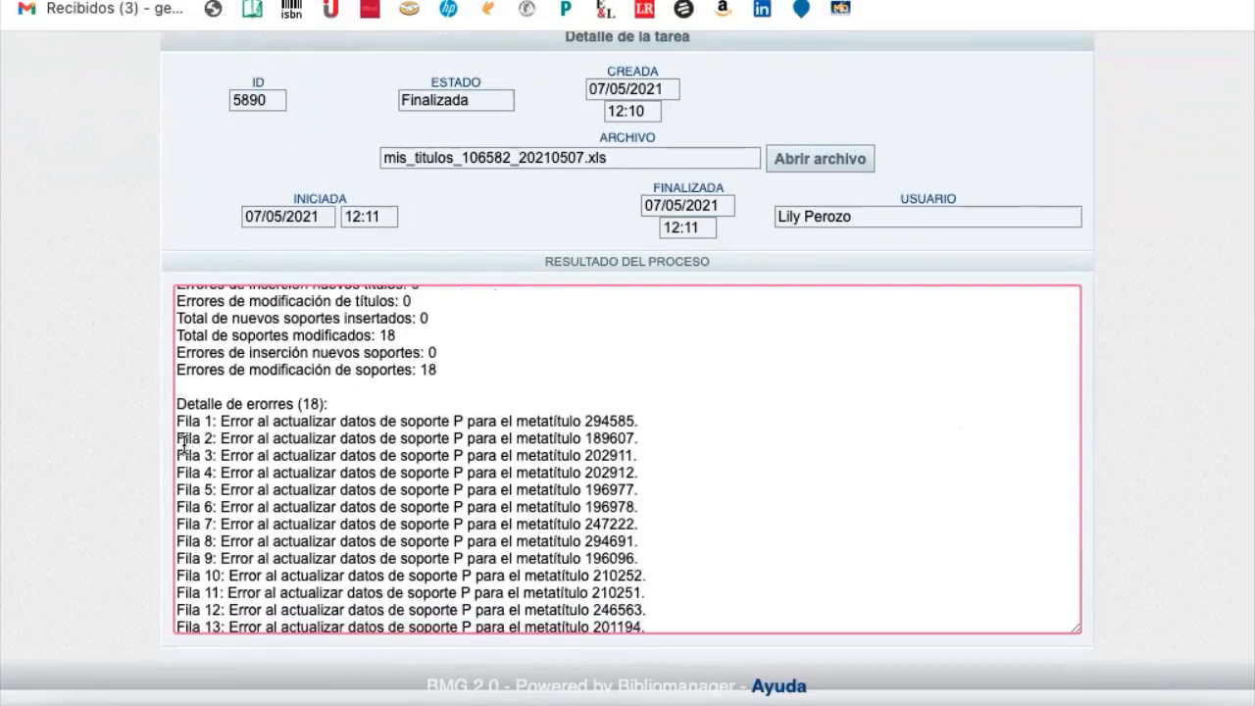
drag(236, 370, 415, 371)
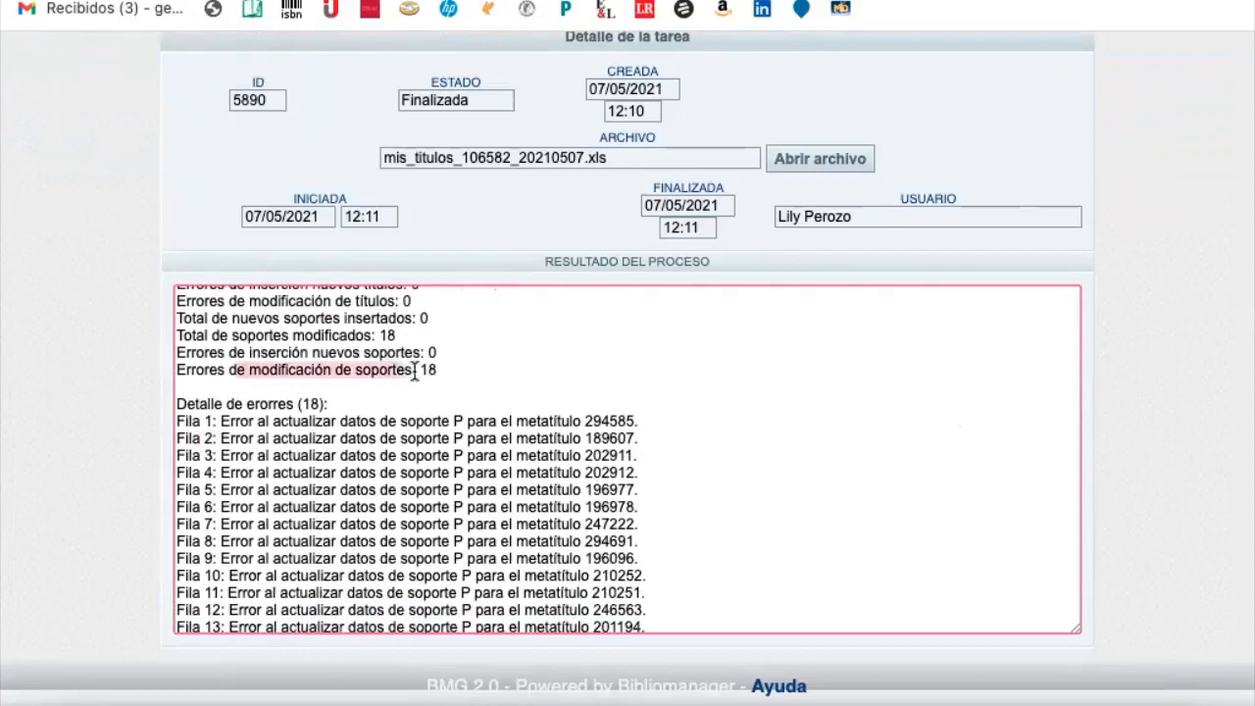
drag(315, 365, 444, 356)
click(437, 373)
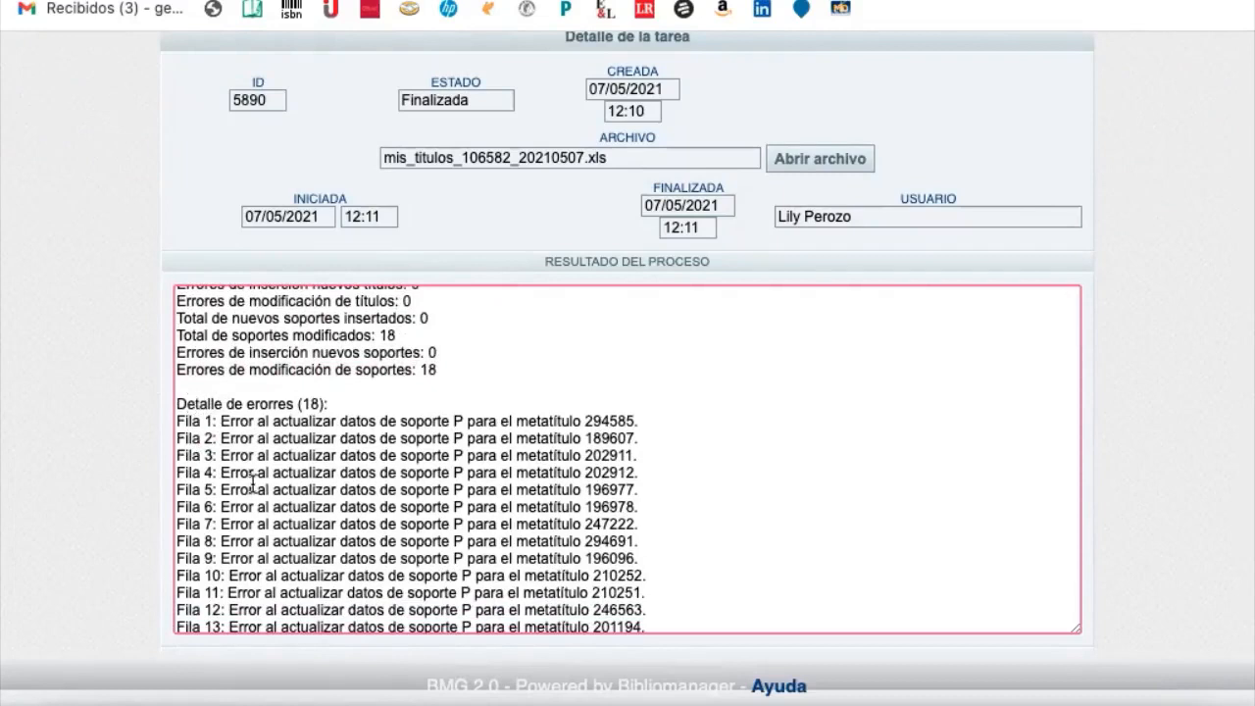
Read through the row-by-row error details in the process result, including the affected support and metatítulo for each row.
scroll(557, 334, down, 5)
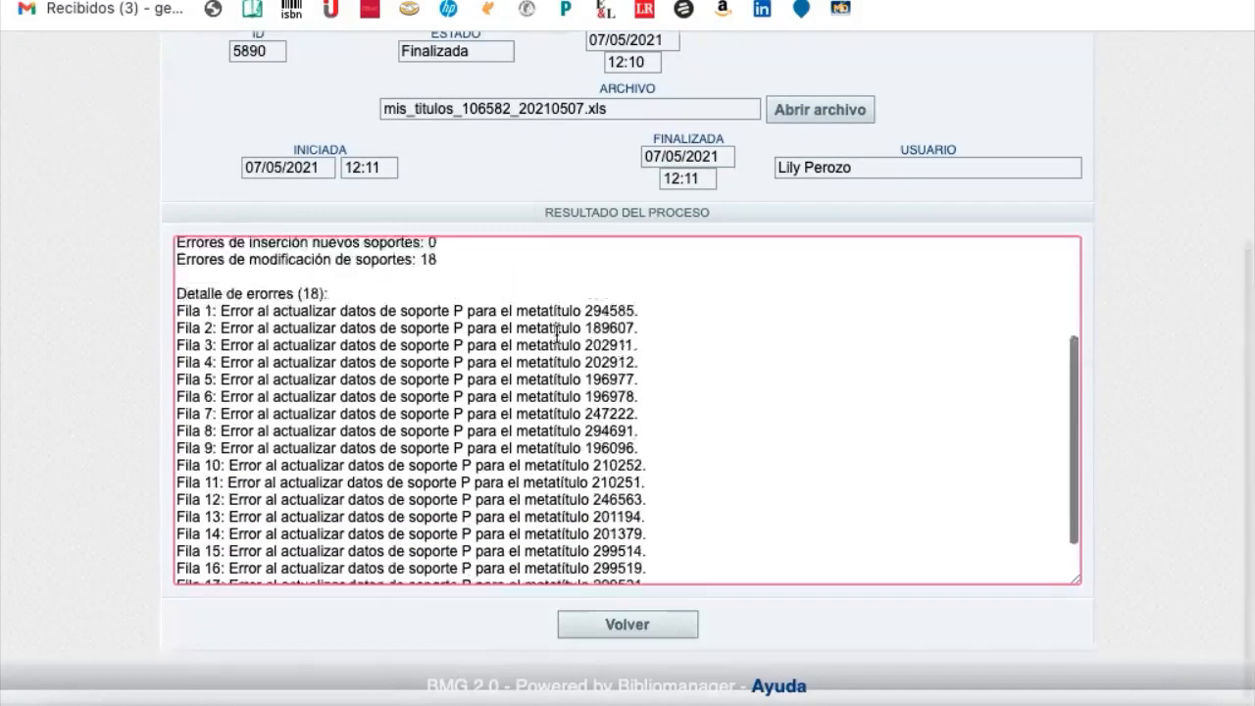
scroll(557, 334, up, 2)
scroll(557, 334, down, 4)
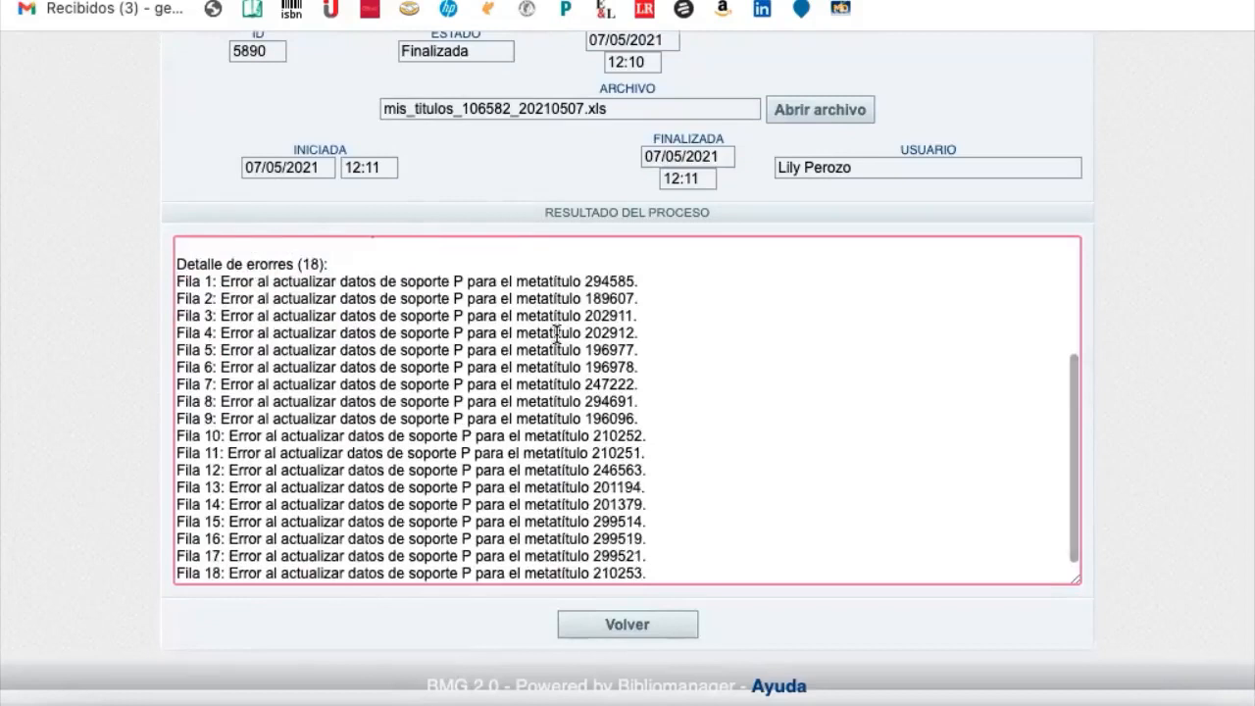
scroll(557, 335, up, 8)
scroll(556, 340, down, 6)
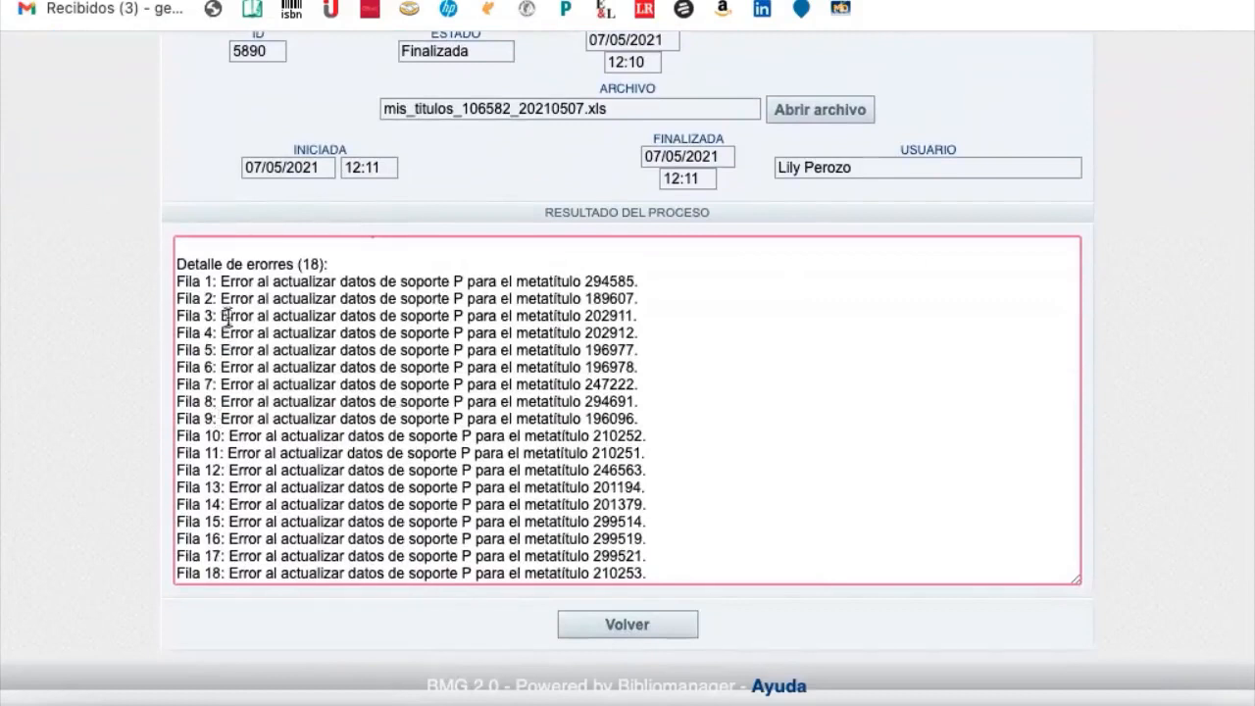
drag(221, 315, 422, 281)
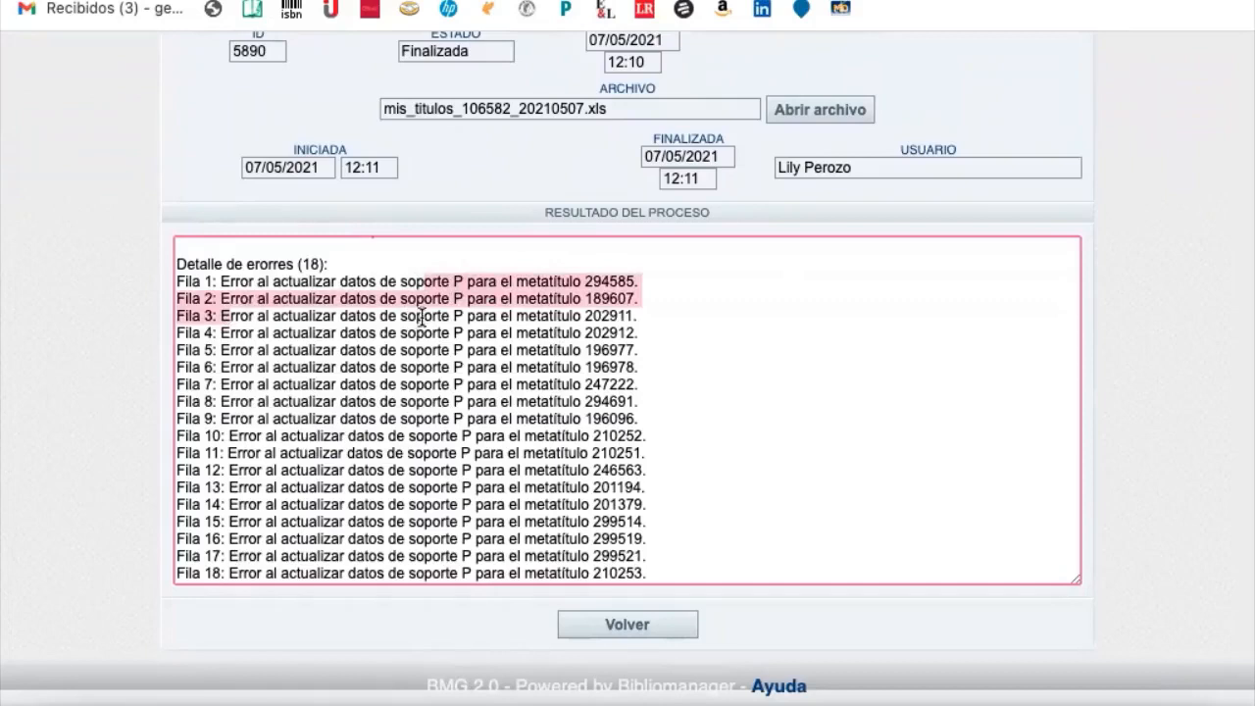
click(456, 298)
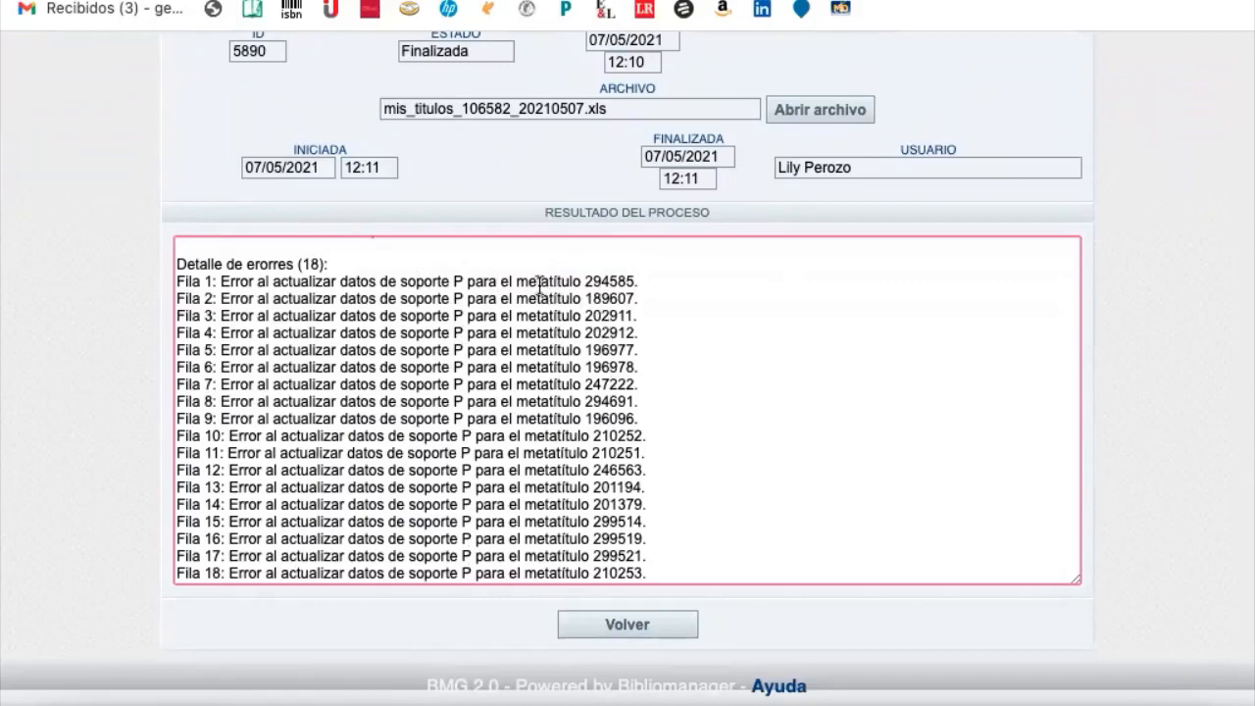
drag(517, 282, 627, 282)
click(649, 287)
click(1013, 98)
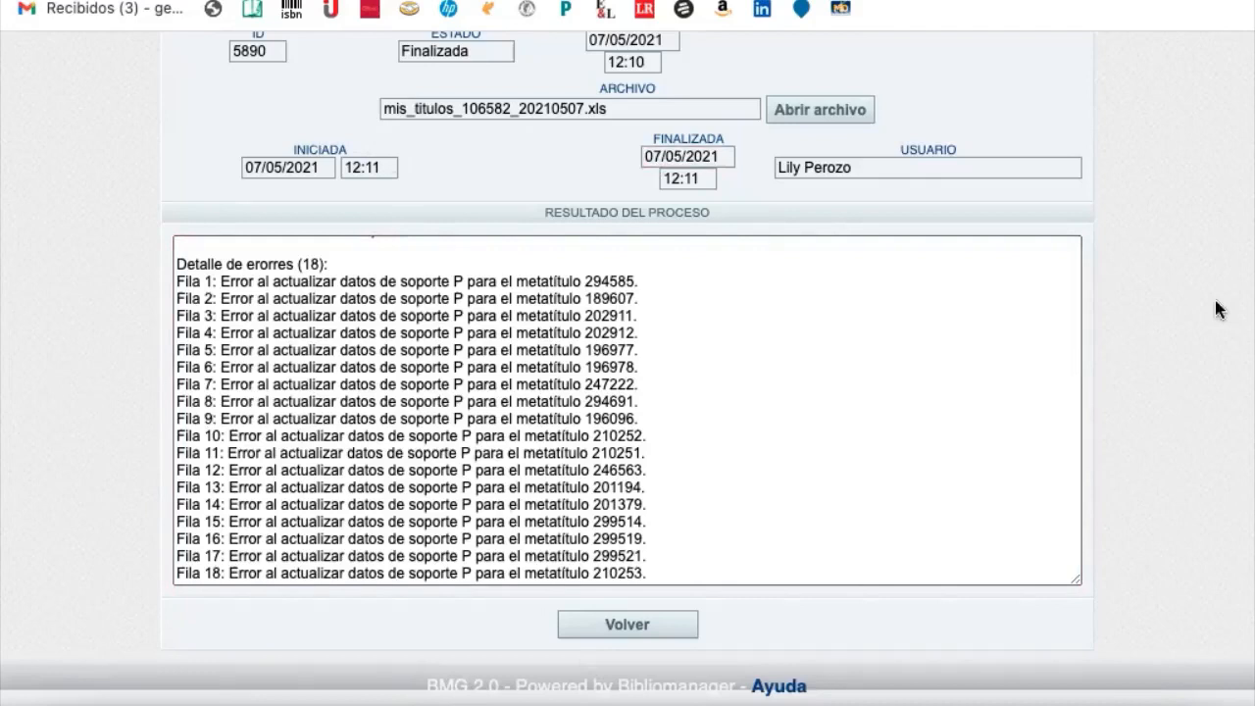
Open Administración de títulos from the Mis títulos section to see the title list.
scroll(1193, 447, up, 3)
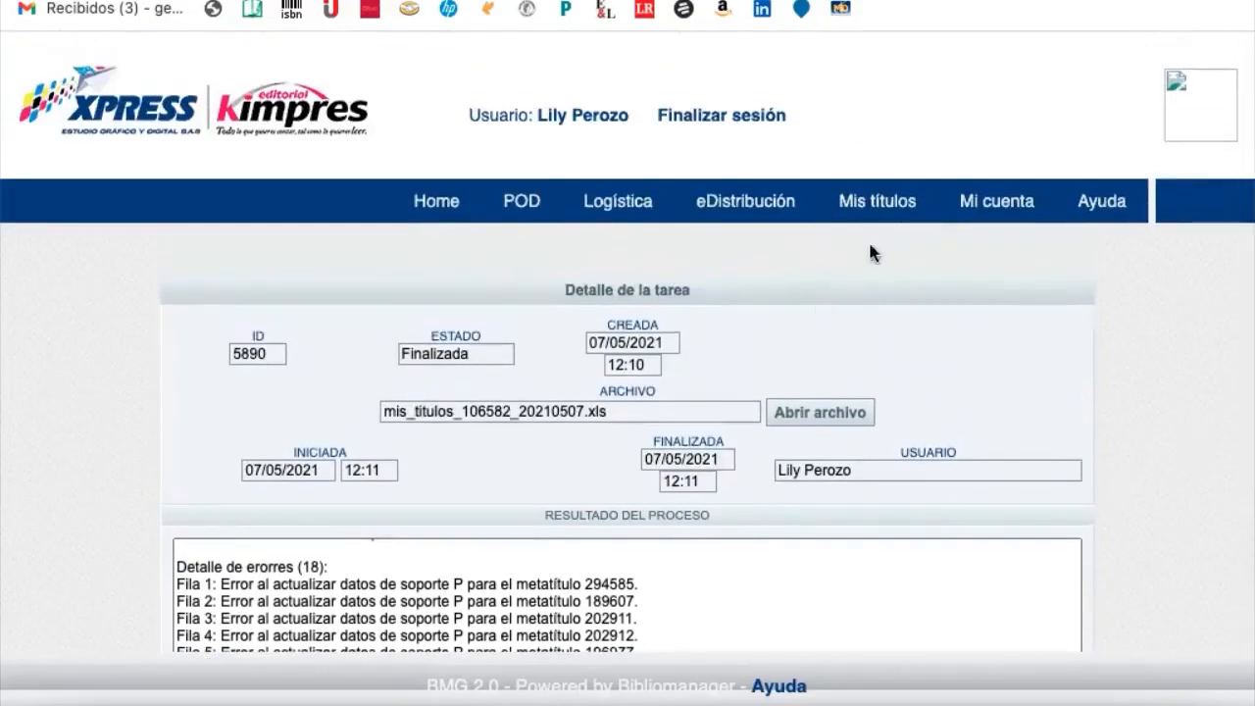
click(868, 203)
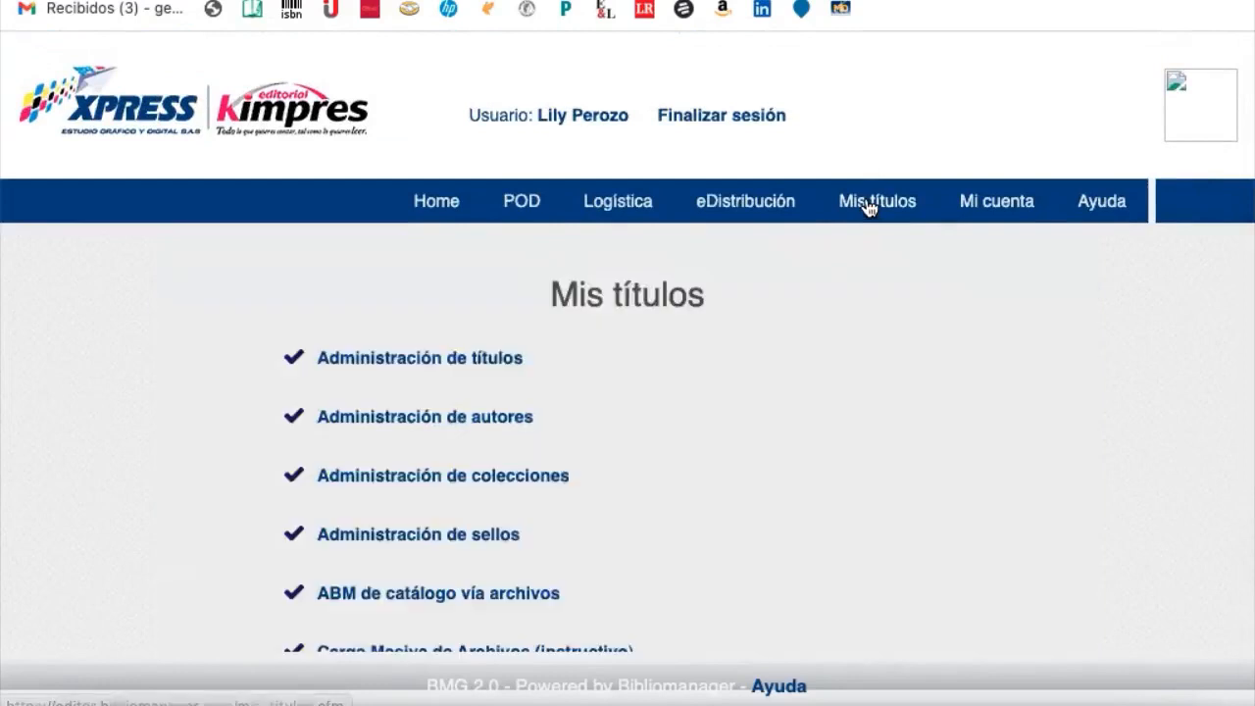
click(365, 368)
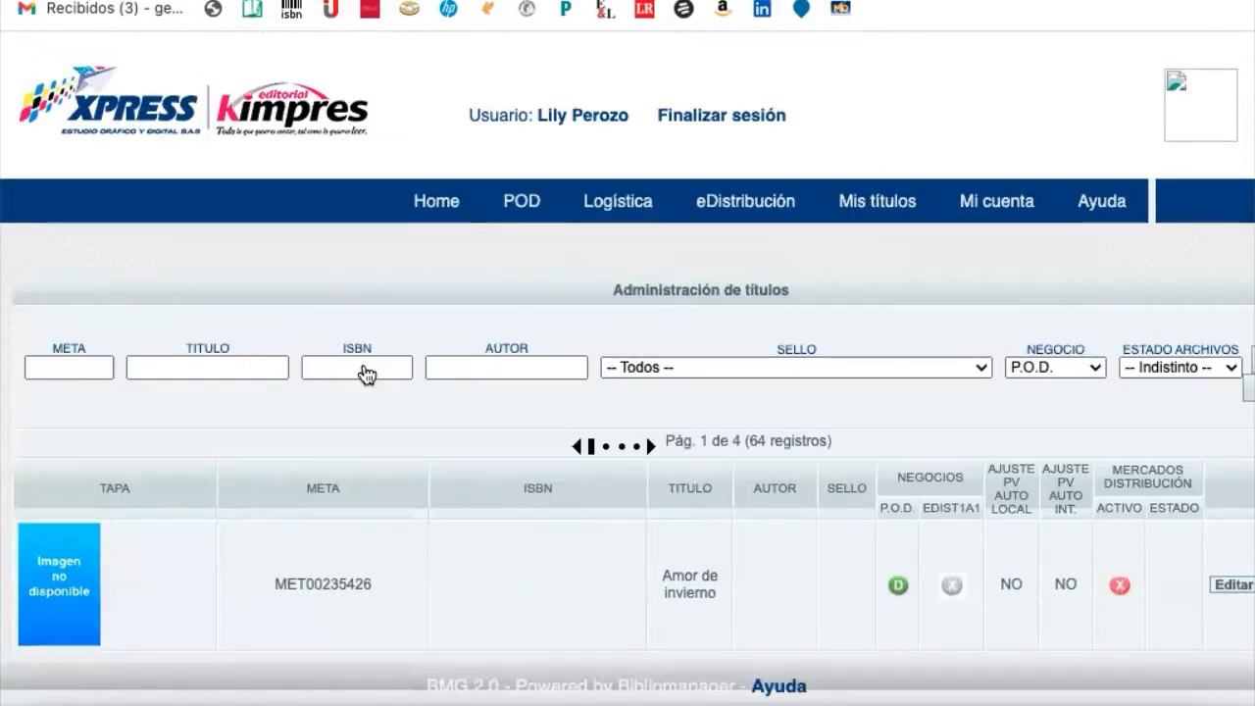
scroll(365, 373, down, 2)
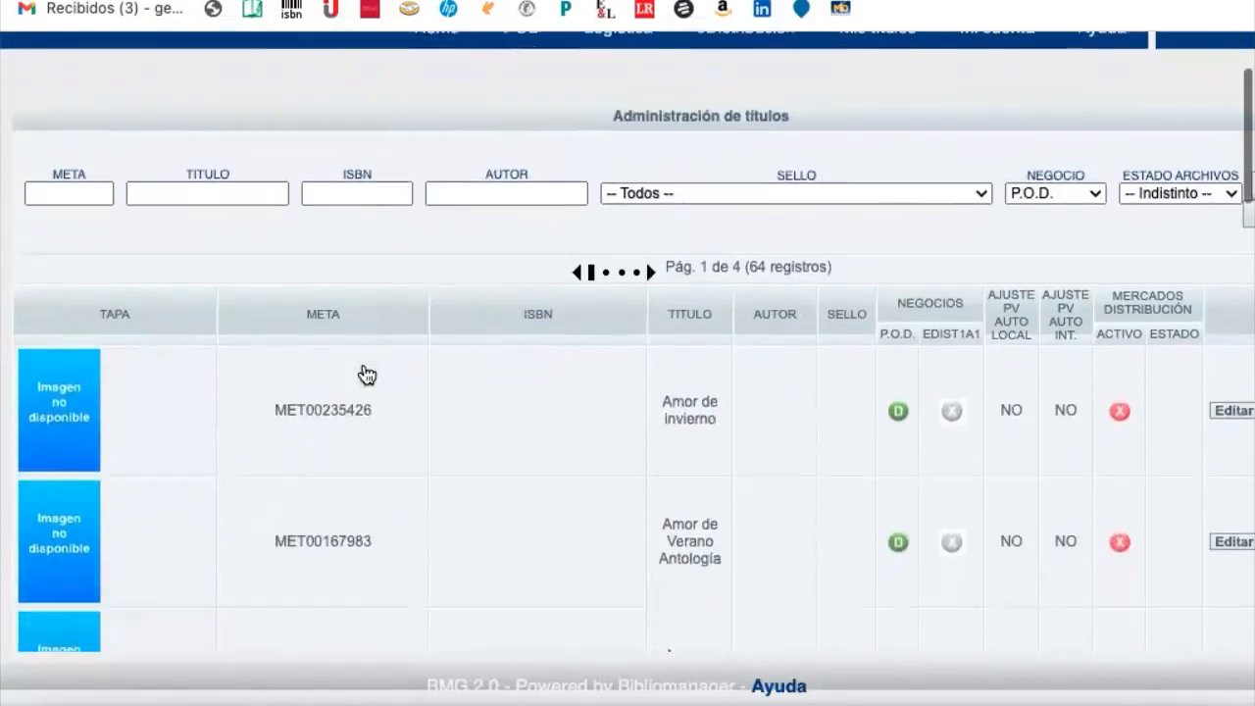
Examine the NEGOCIO filter options and the title list's columns, including the actions available for each title.
click(1090, 174)
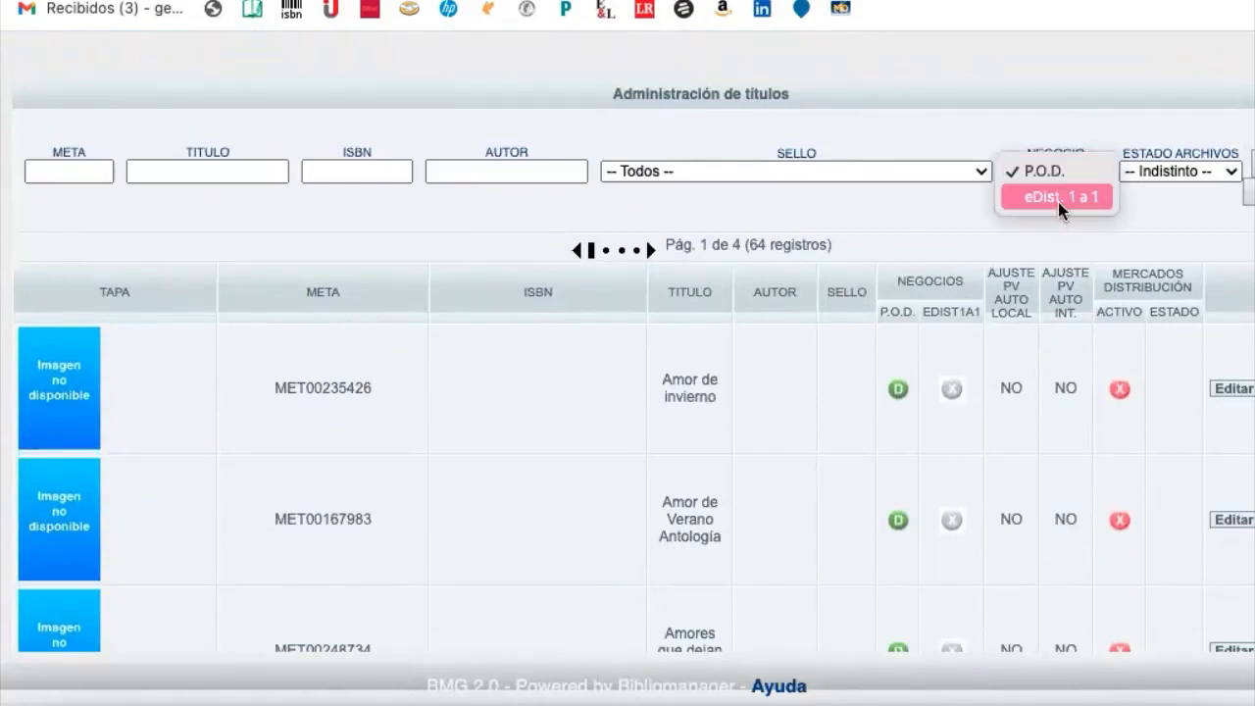
click(911, 246)
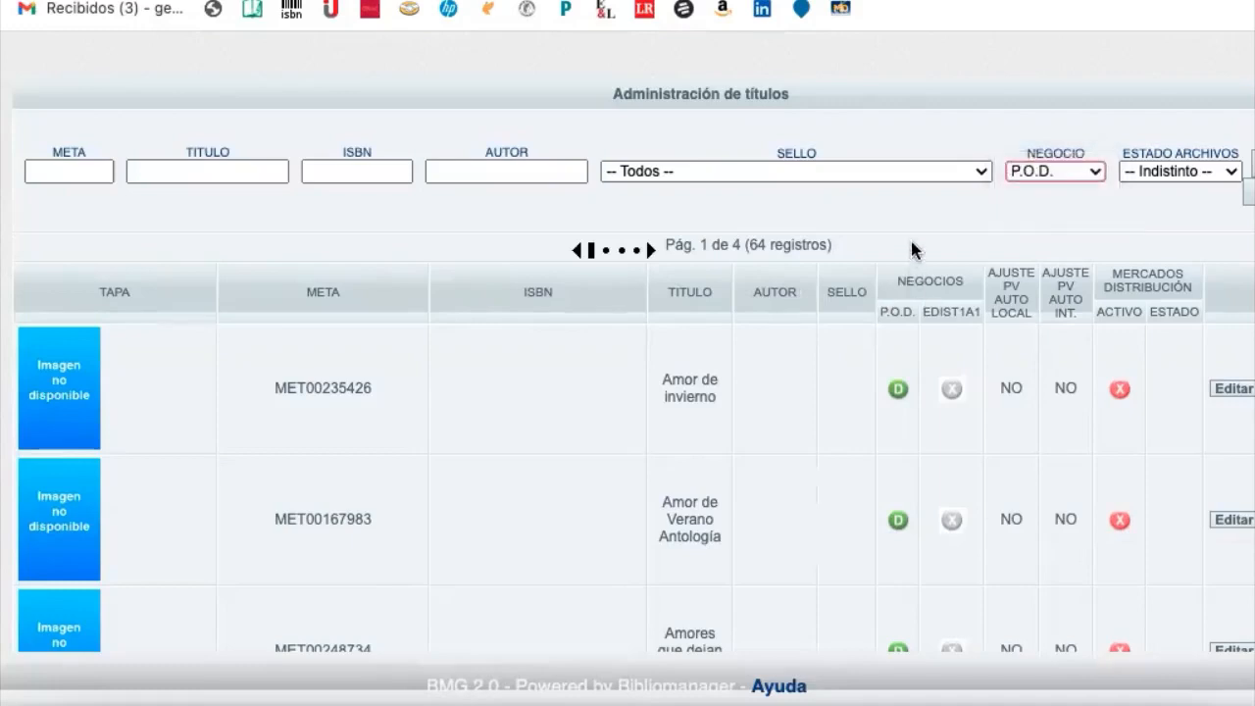
key(Down)
key(Down)
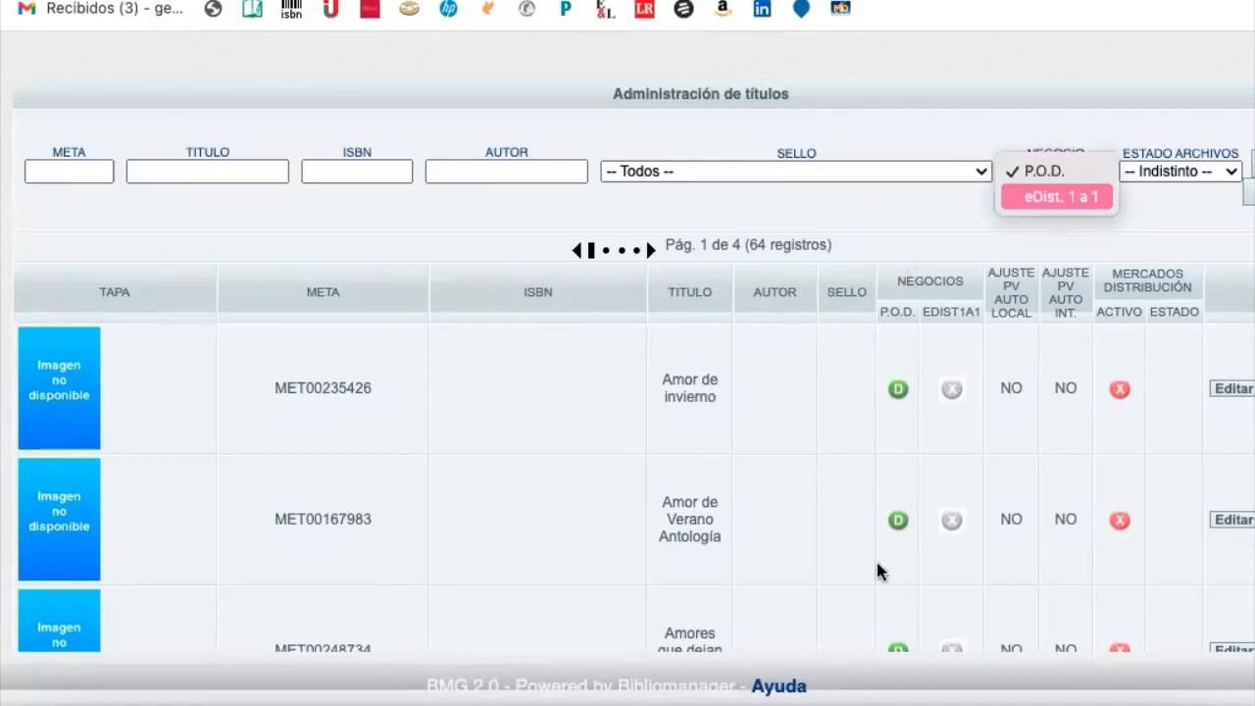
click(948, 218)
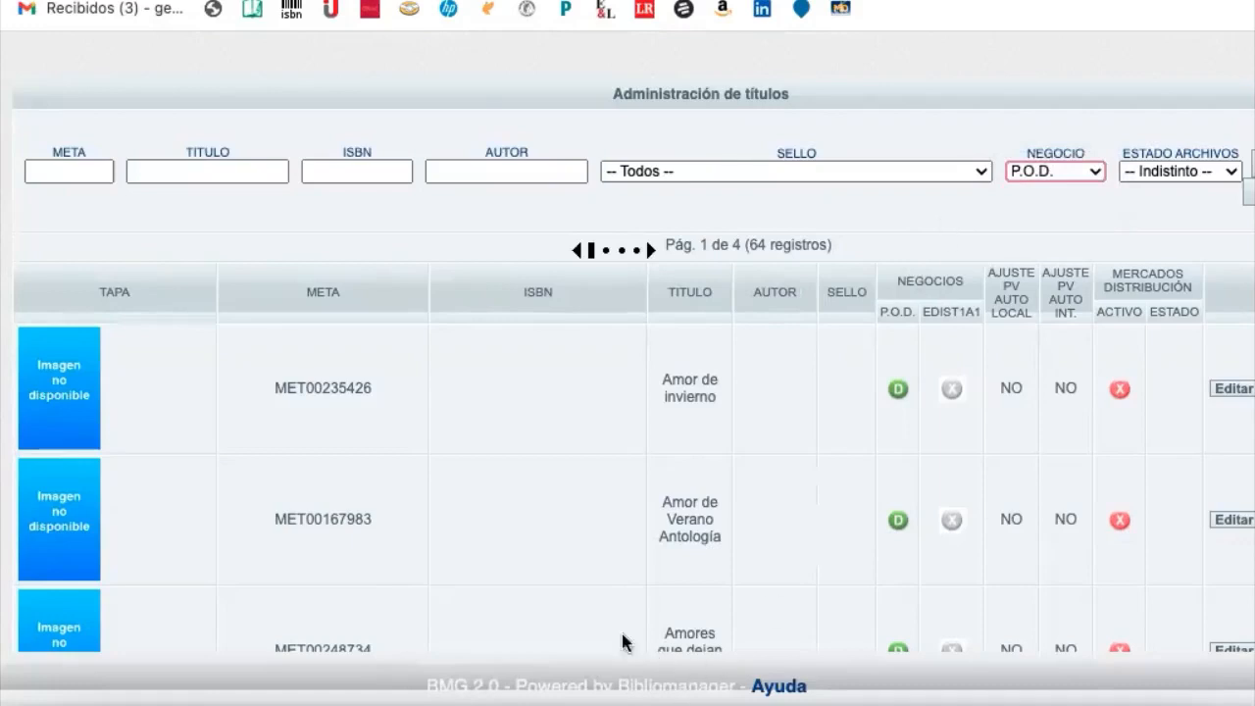
click(1220, 383)
scroll(1219, 382, right, 4)
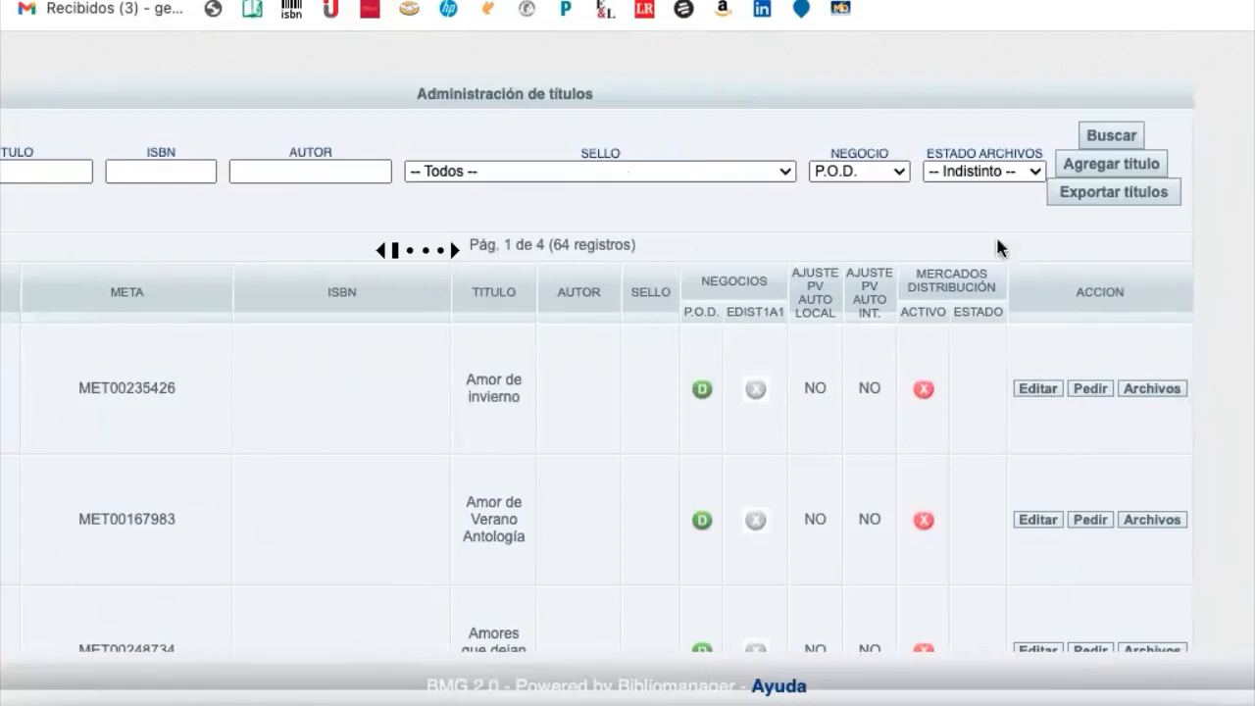
scroll(974, 338, left, 4)
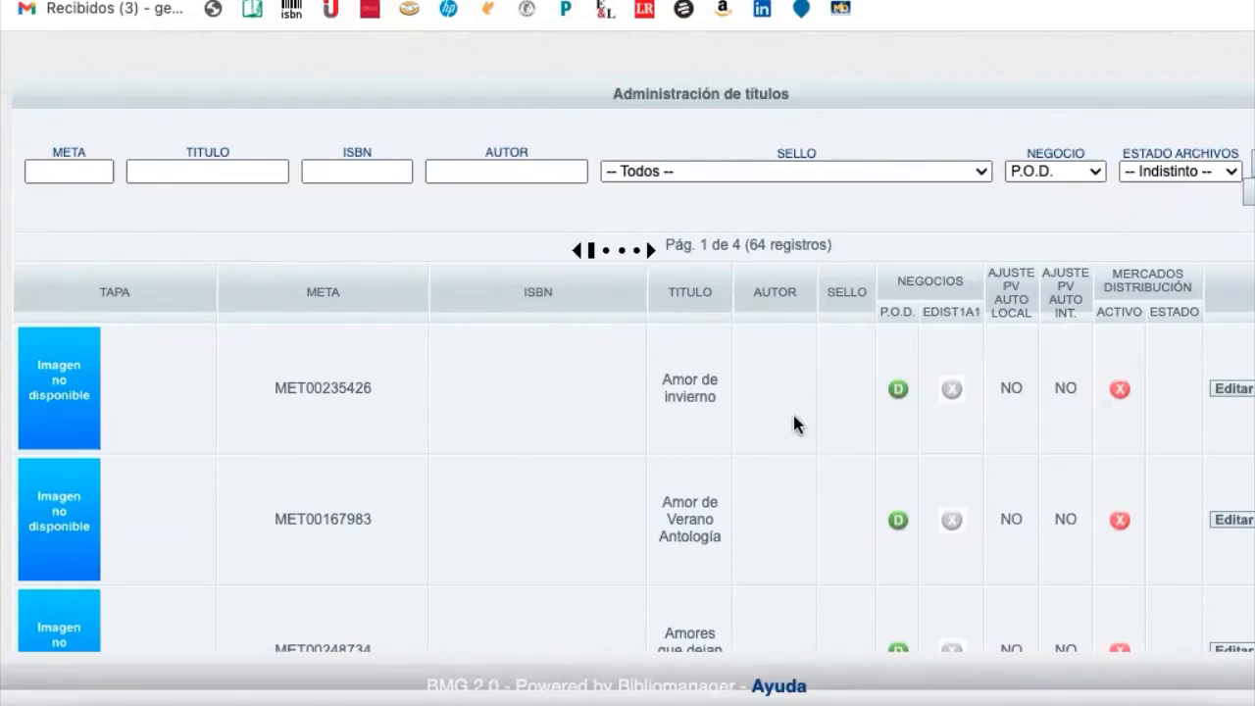
scroll(795, 423, right, 6)
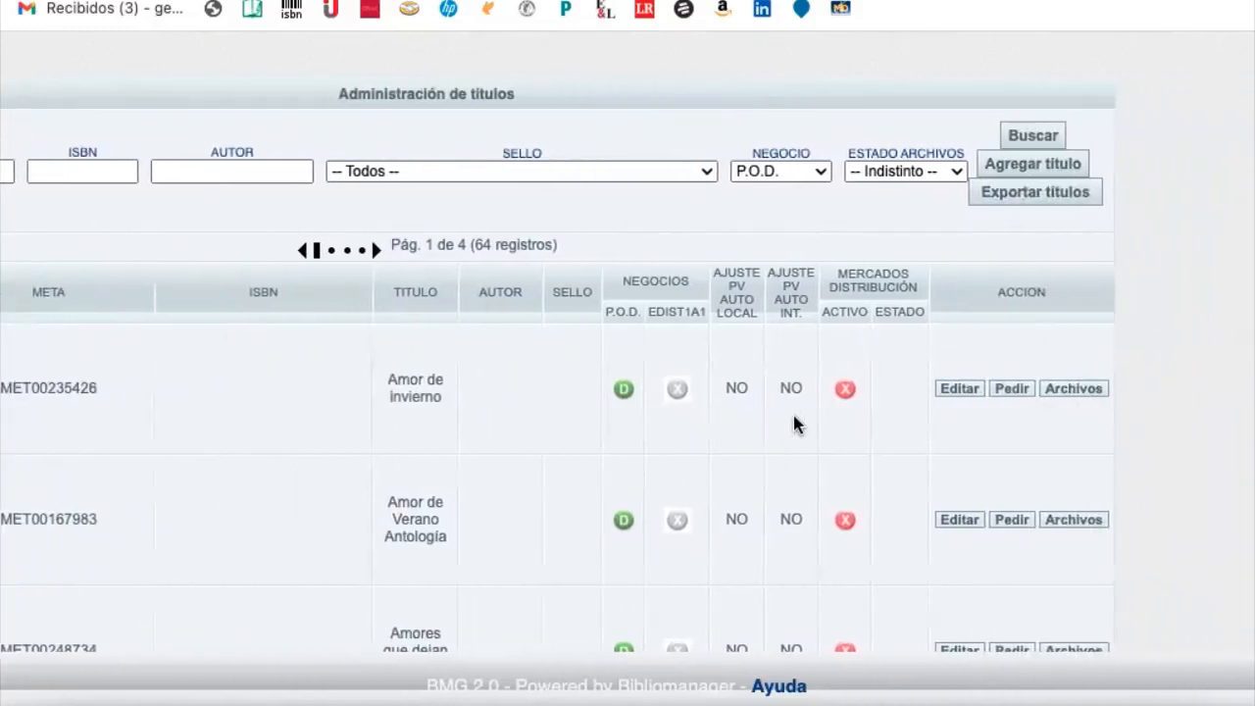
scroll(794, 423, right, 1)
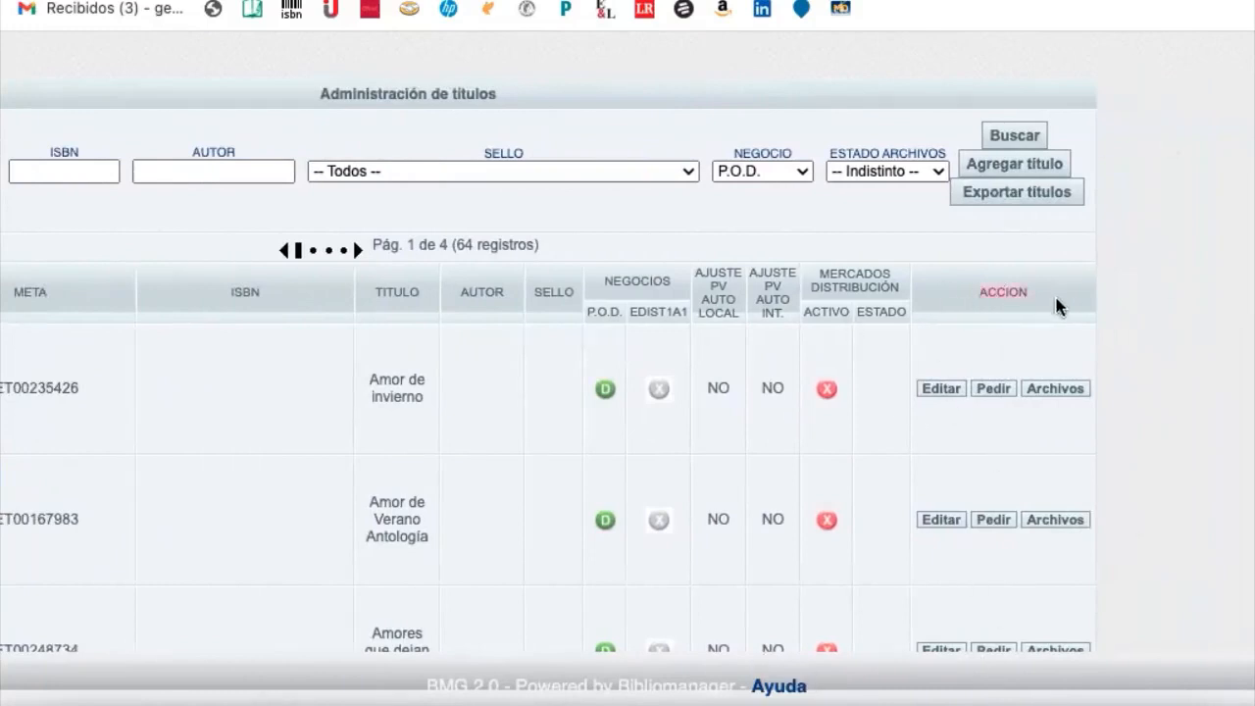
Open the Archivos page of the title Amor de invierno and go to its Gestión de Subida de Archivos section.
click(1055, 390)
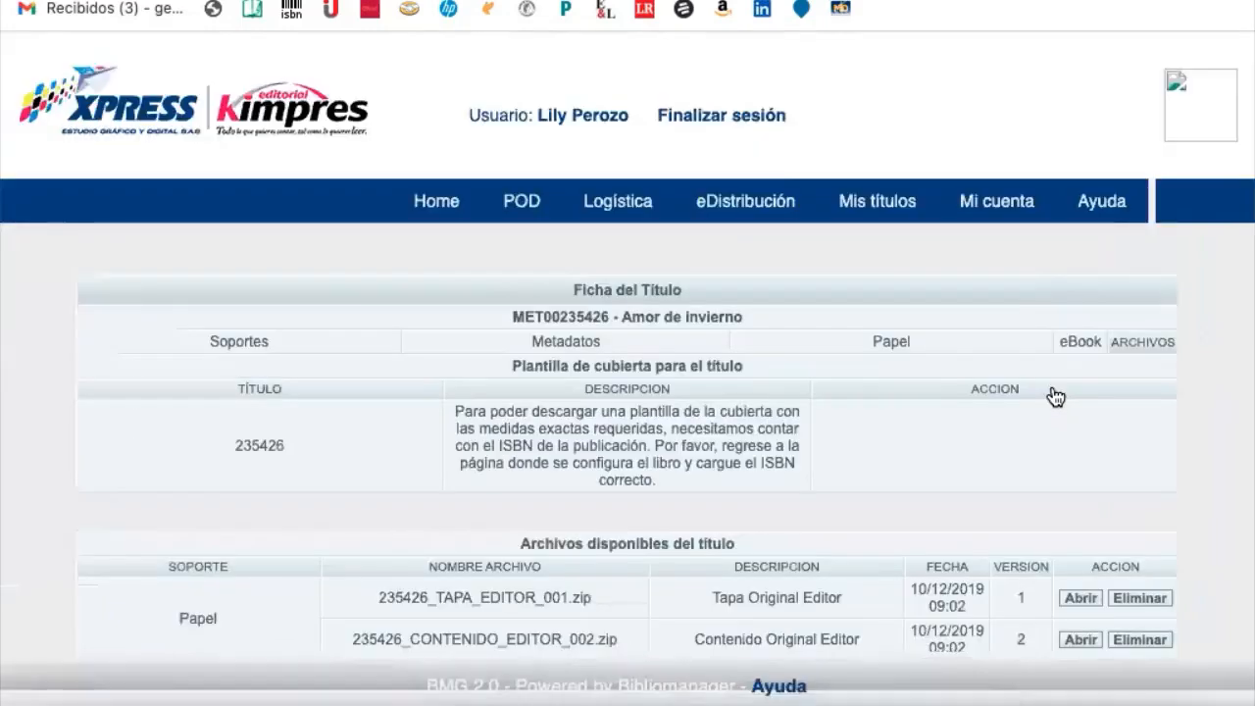
scroll(1055, 396, down, 4)
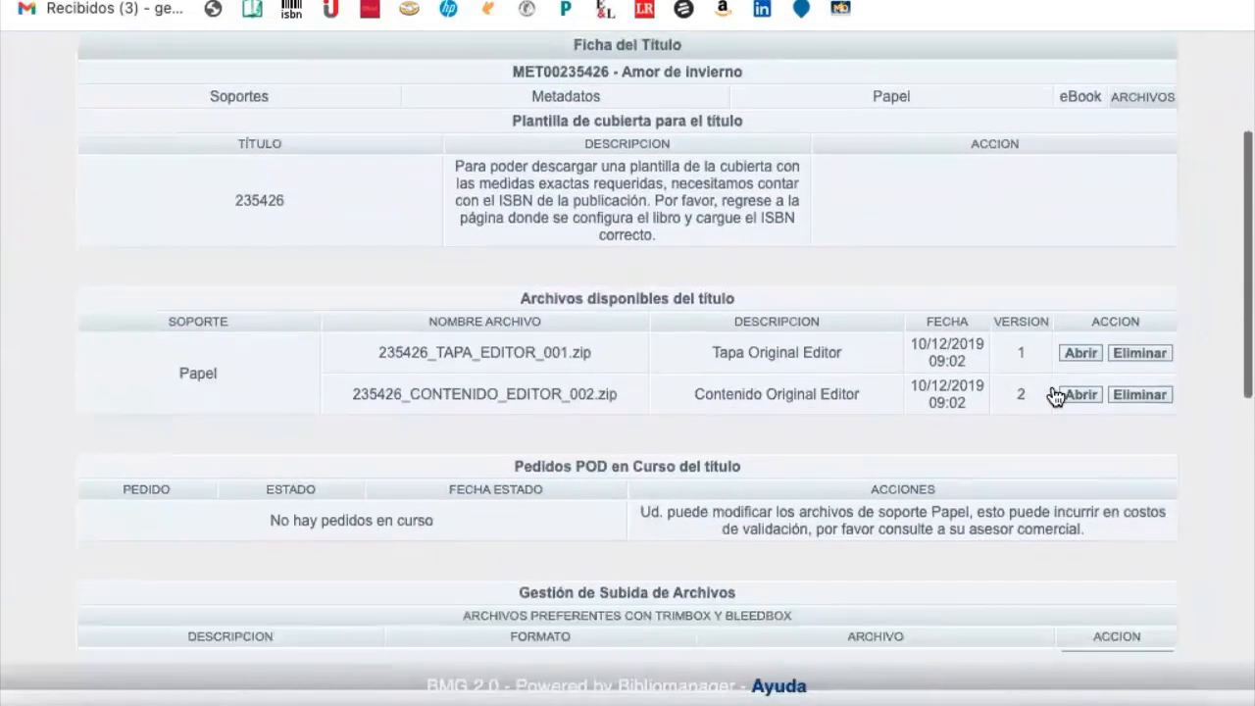
scroll(1055, 396, down, 2)
scroll(1055, 396, down, 1)
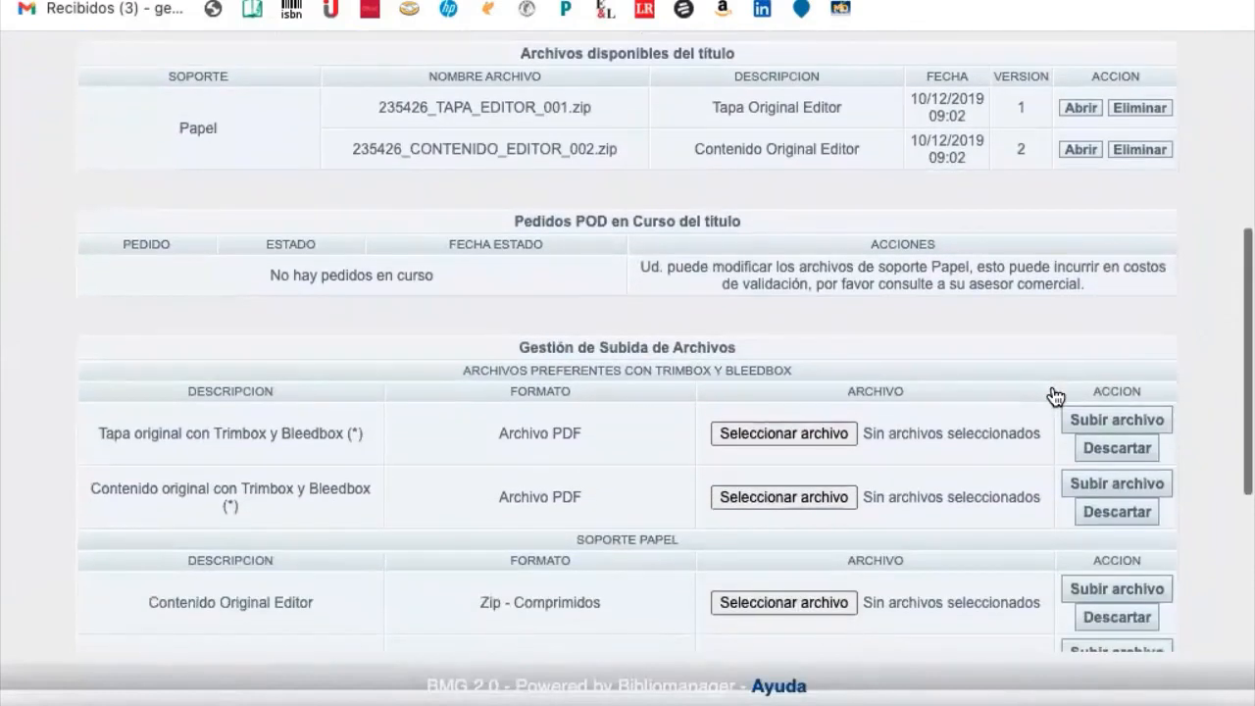
Examine the upload rows in Gestión de Subida de Archivos and the files listed under Archivos disponibles del título.
triple_click(518, 351)
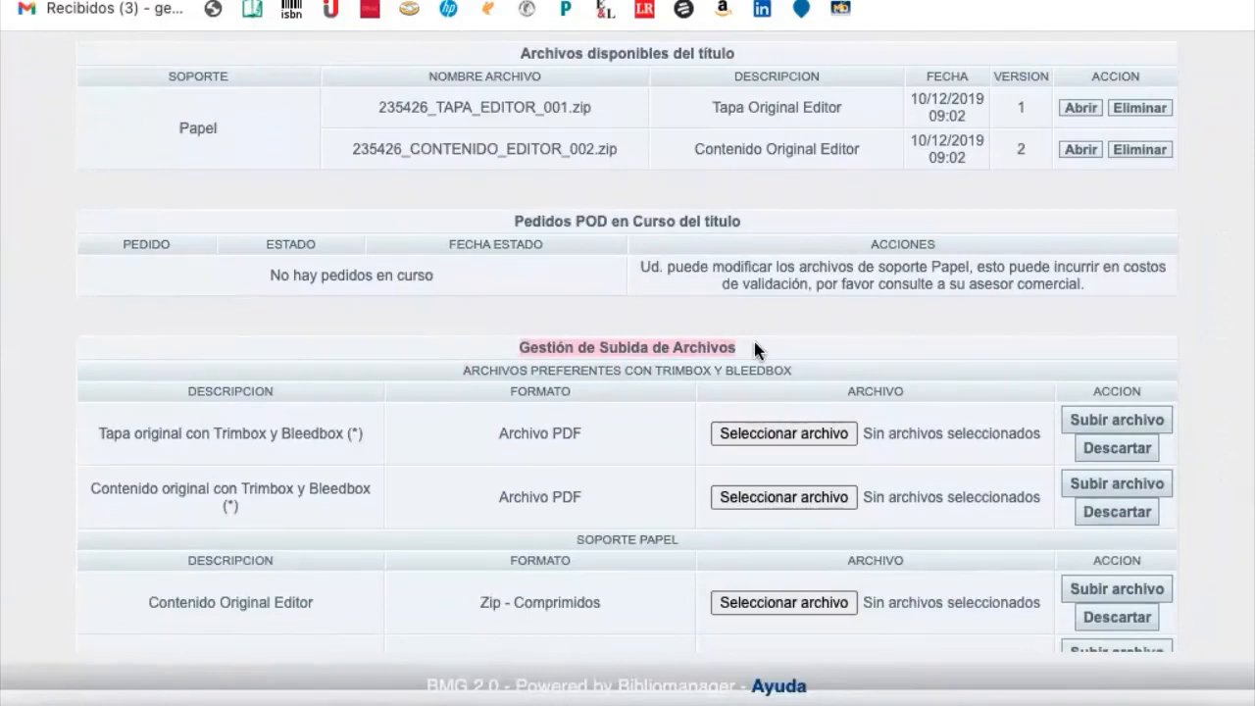
click(525, 438)
drag(387, 426, 106, 487)
click(106, 487)
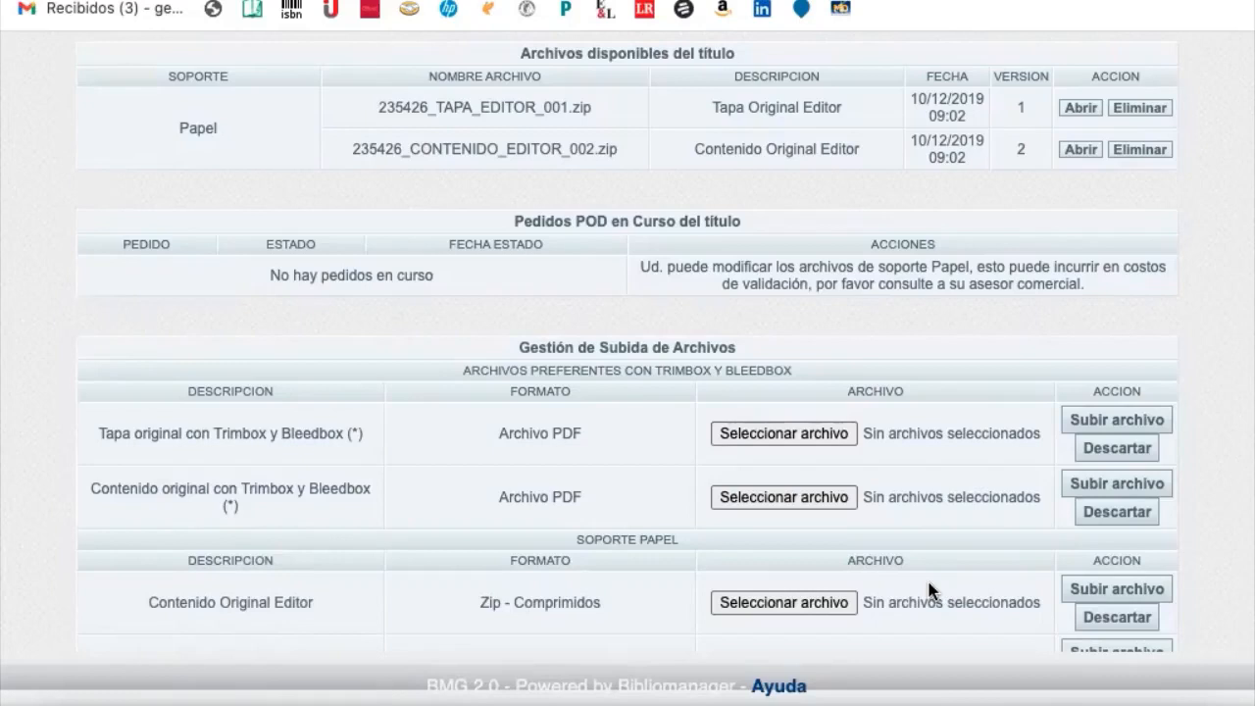
scroll(929, 591, up, 5)
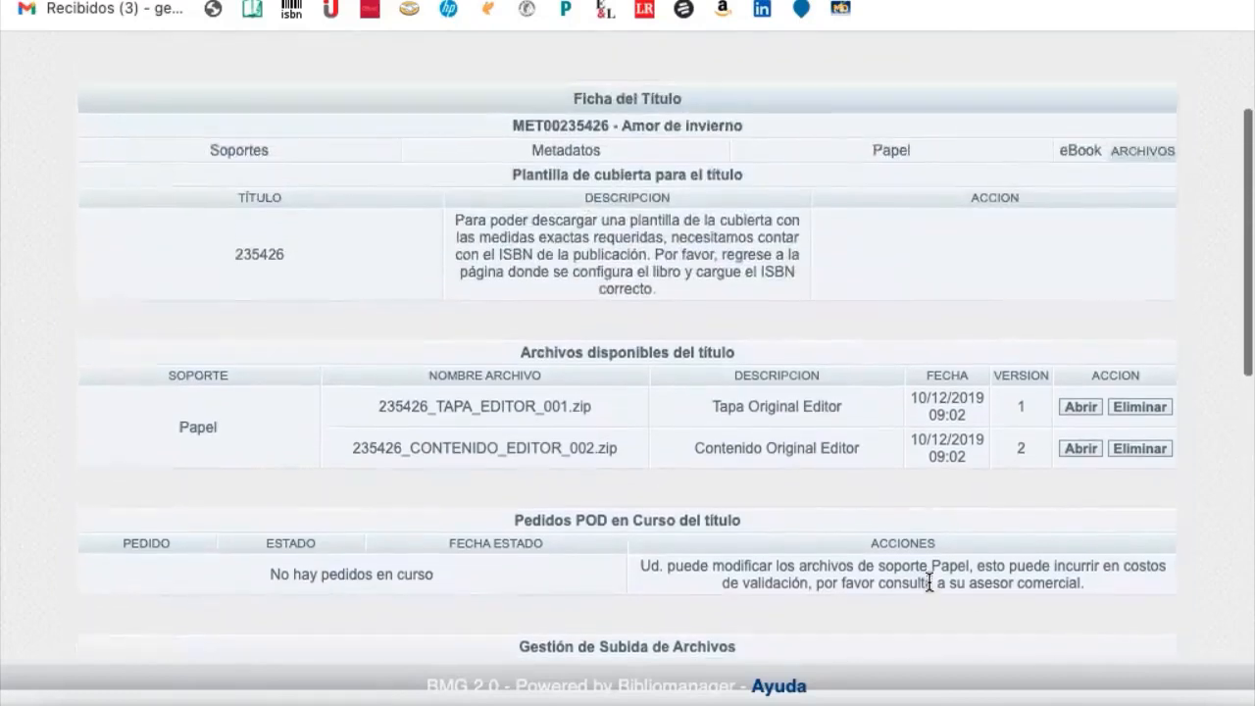
scroll(929, 592, down, 3)
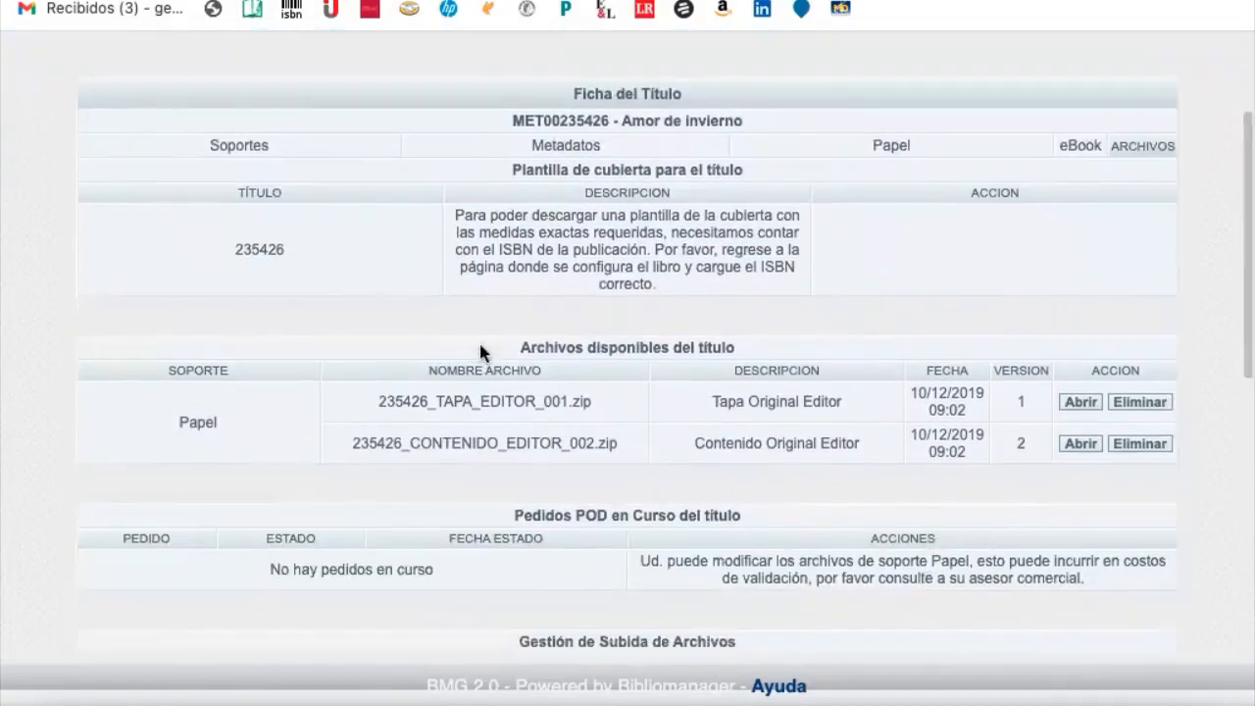
drag(518, 351, 778, 347)
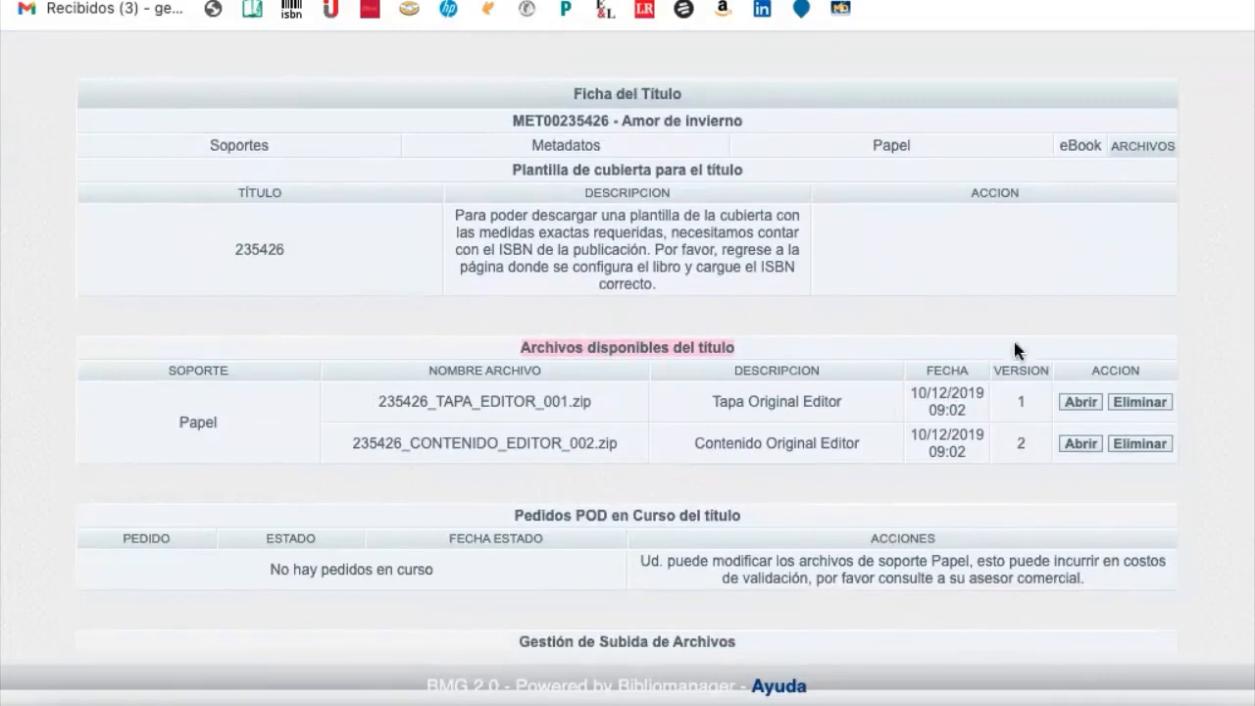
scroll(1130, 273, down, 5)
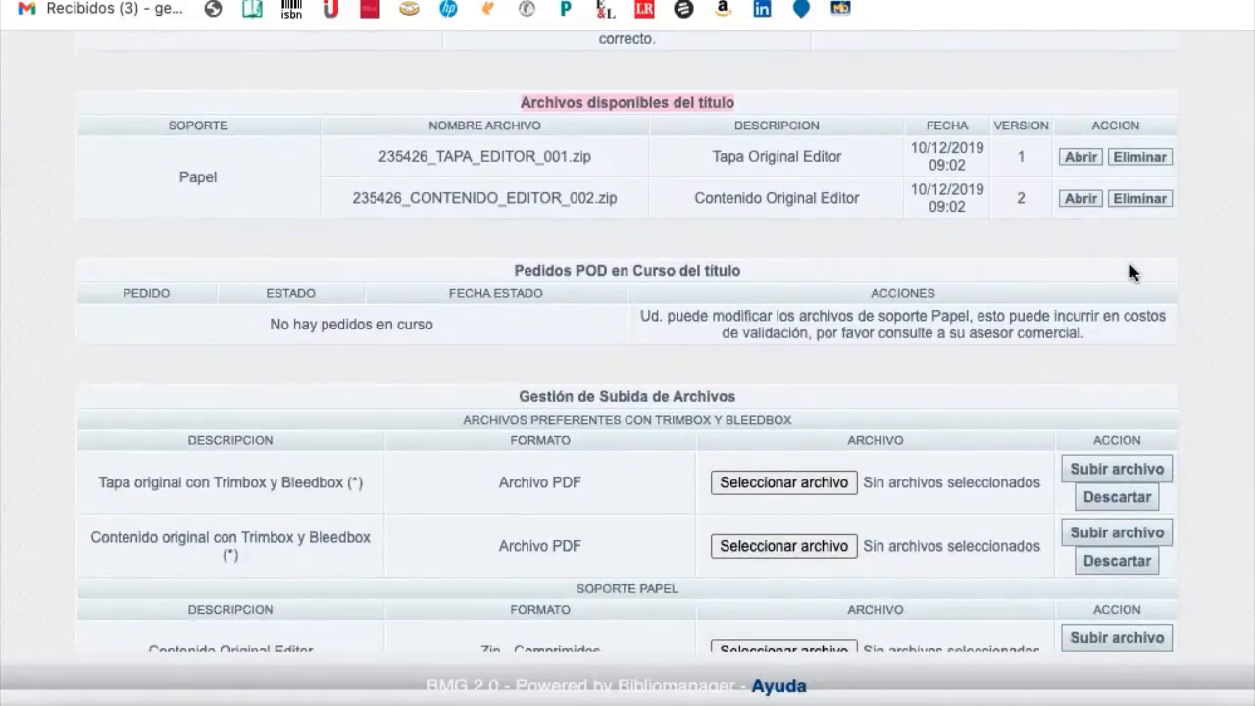
scroll(1131, 273, up, 9)
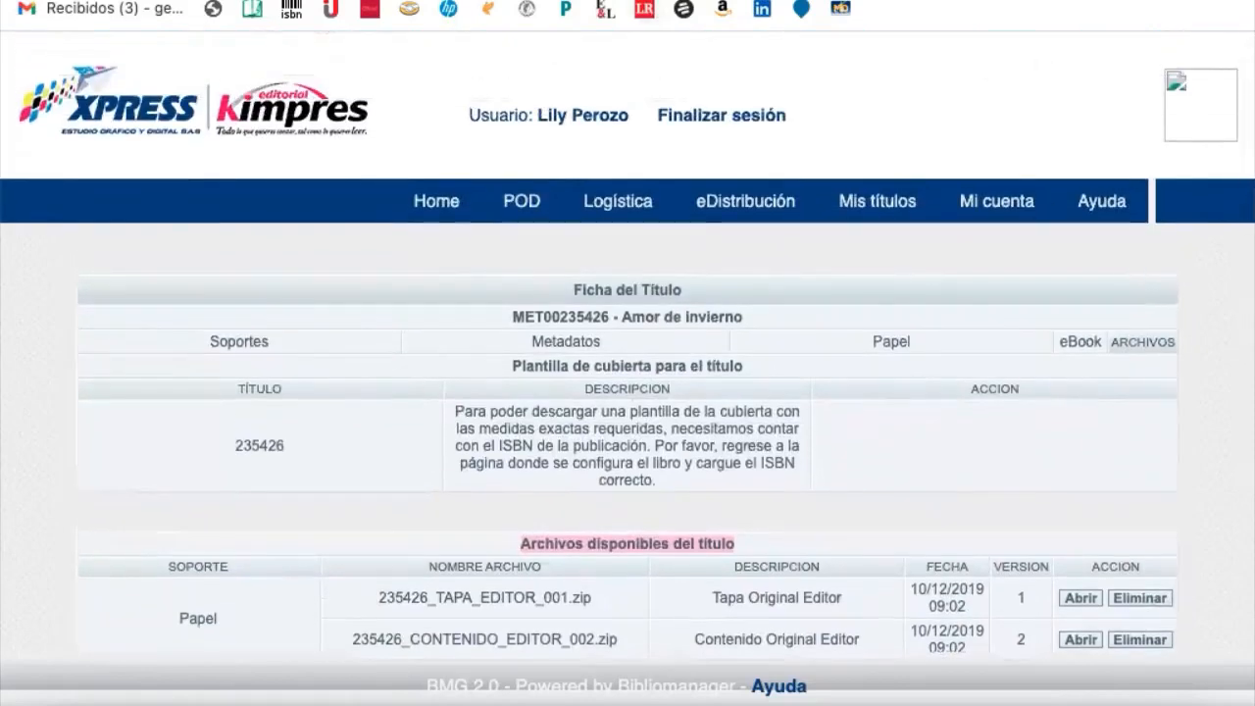
Return to the Administración de títulos list and search it with the NEGOCIO filter set to eDist. 1 a 1.
key(alt+Left)
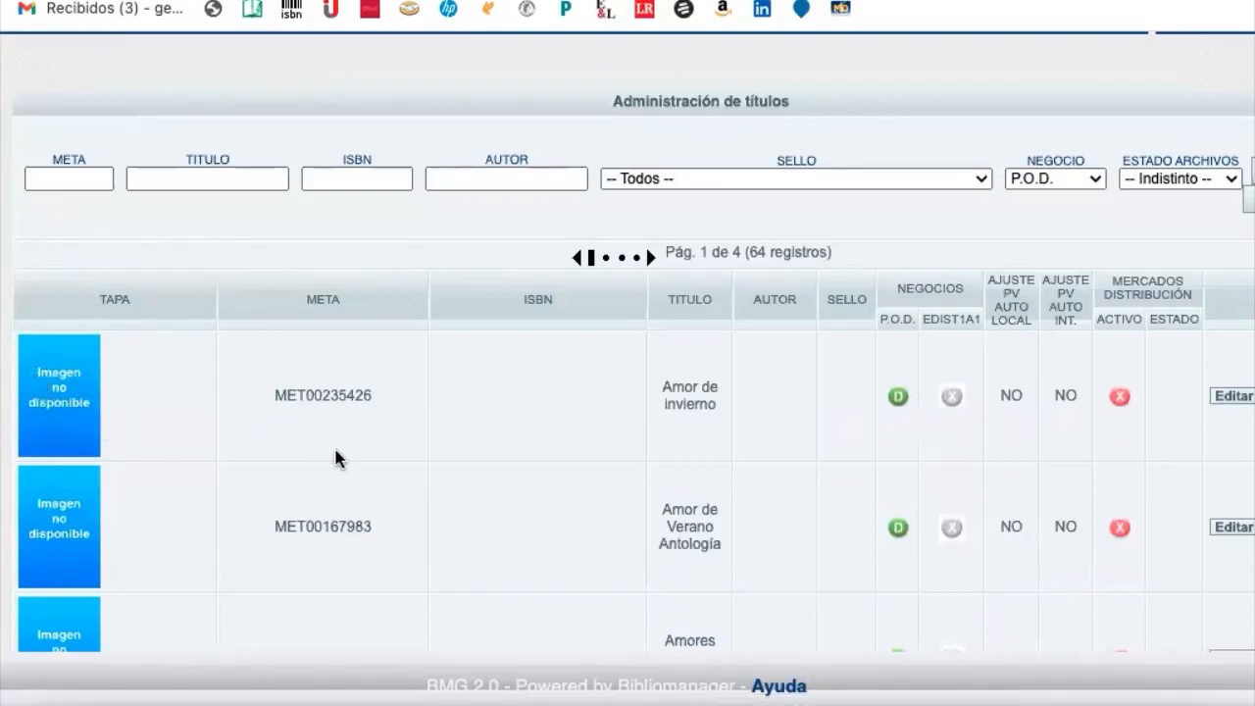
scroll(335, 459, right, 3)
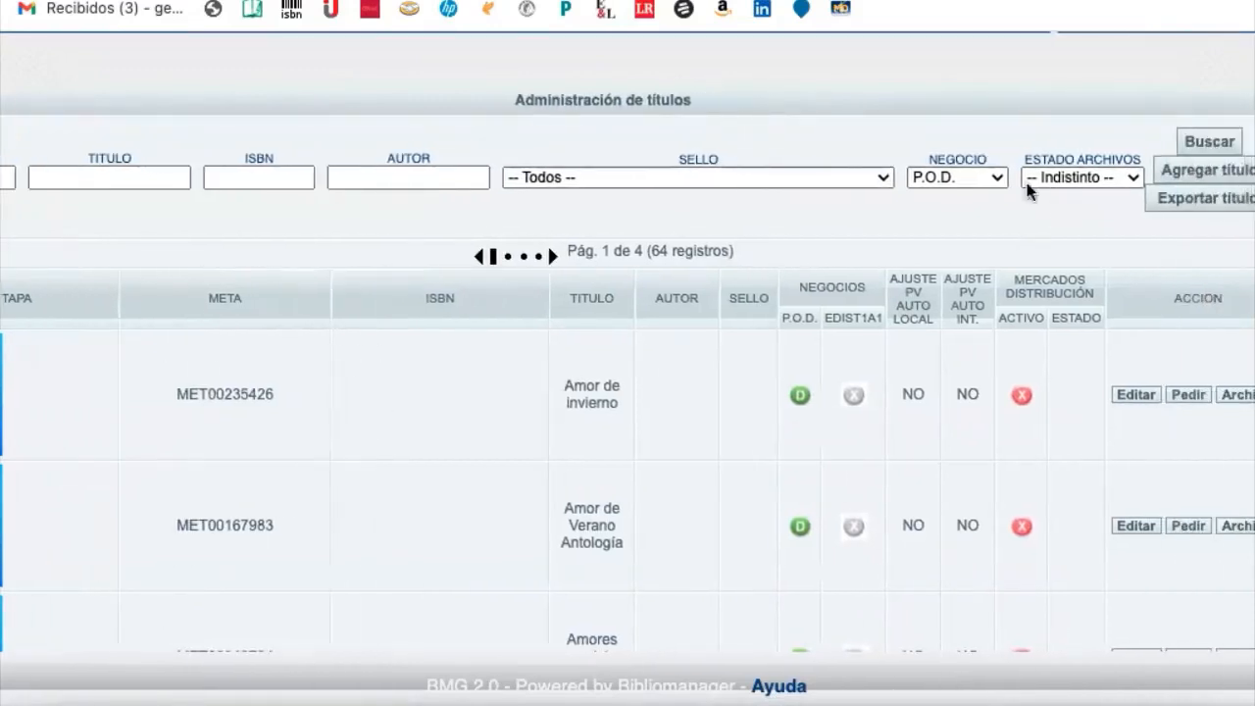
click(999, 177)
click(984, 202)
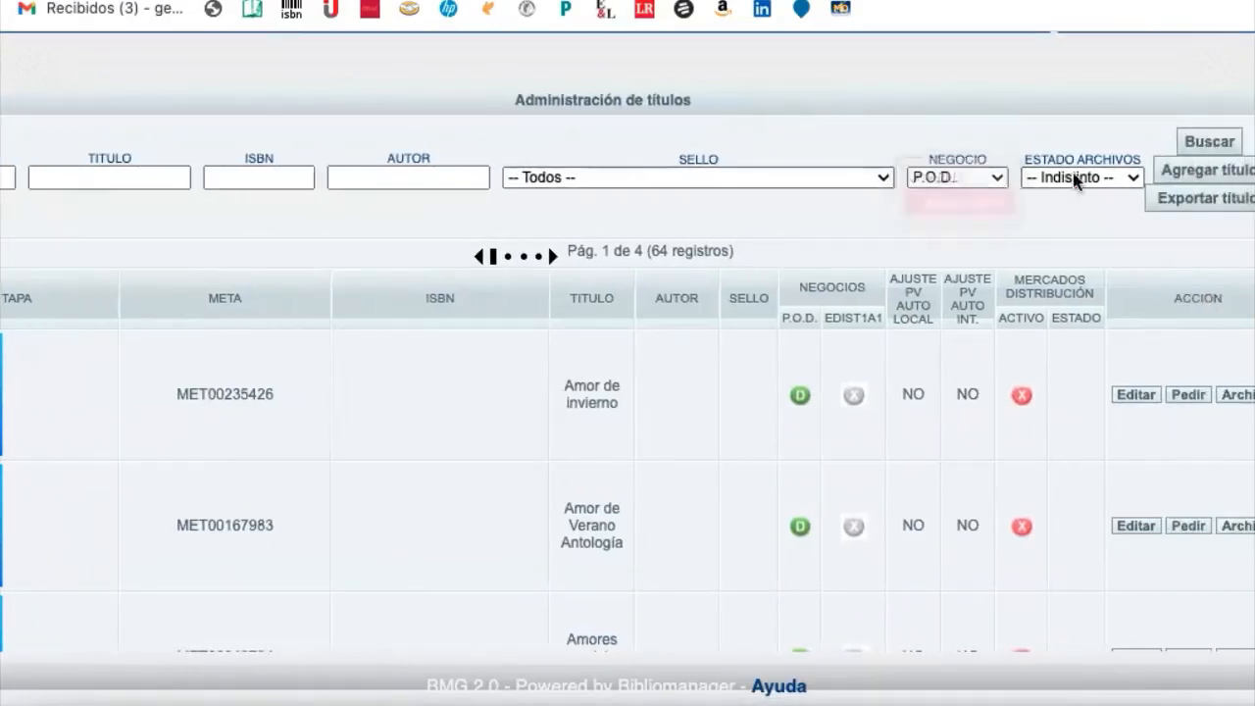
click(1198, 143)
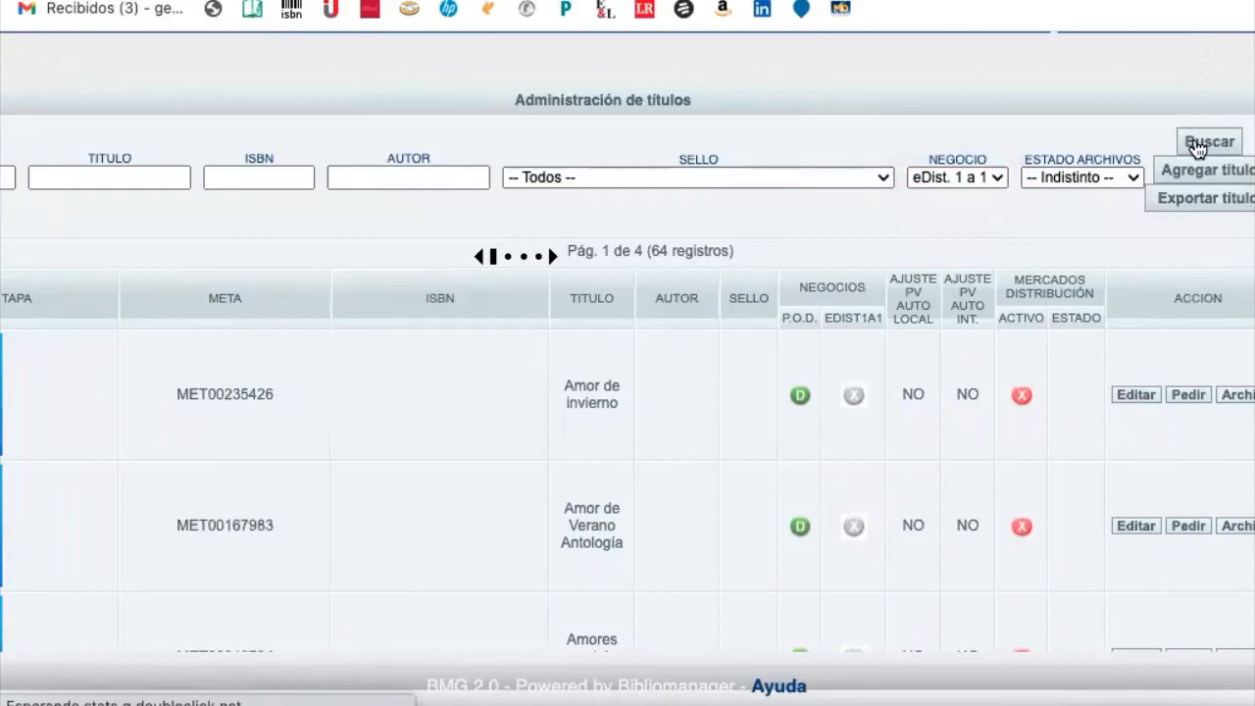
scroll(1197, 145, down, 5)
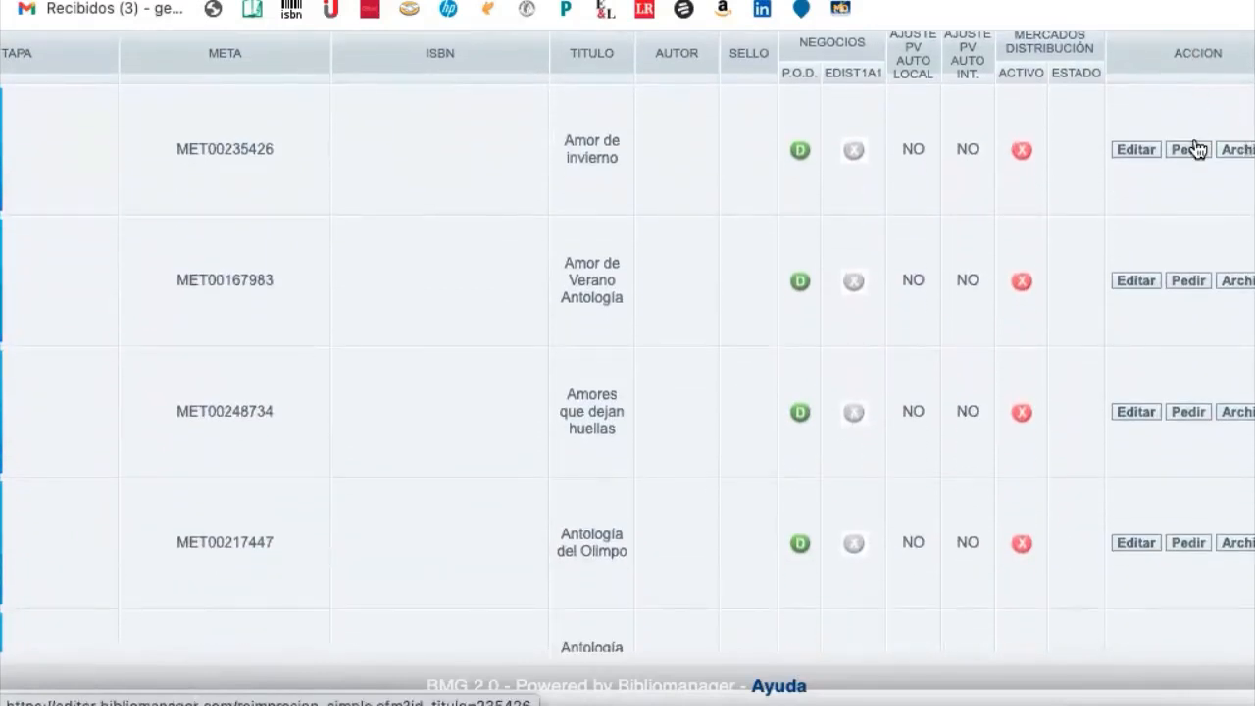
scroll(1198, 147, up, 5)
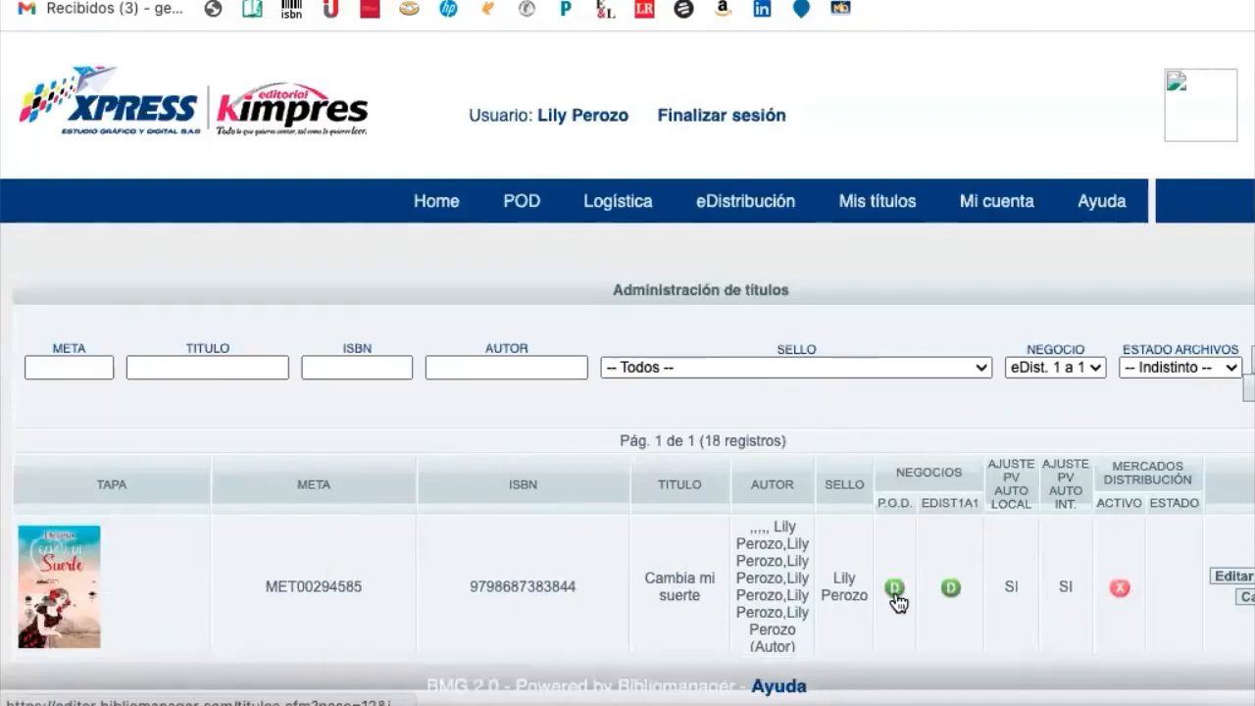
Open Canales de venta for the title Cambia mi suerte, review its prices and sales channels, and close the window.
scroll(898, 600, down, 5)
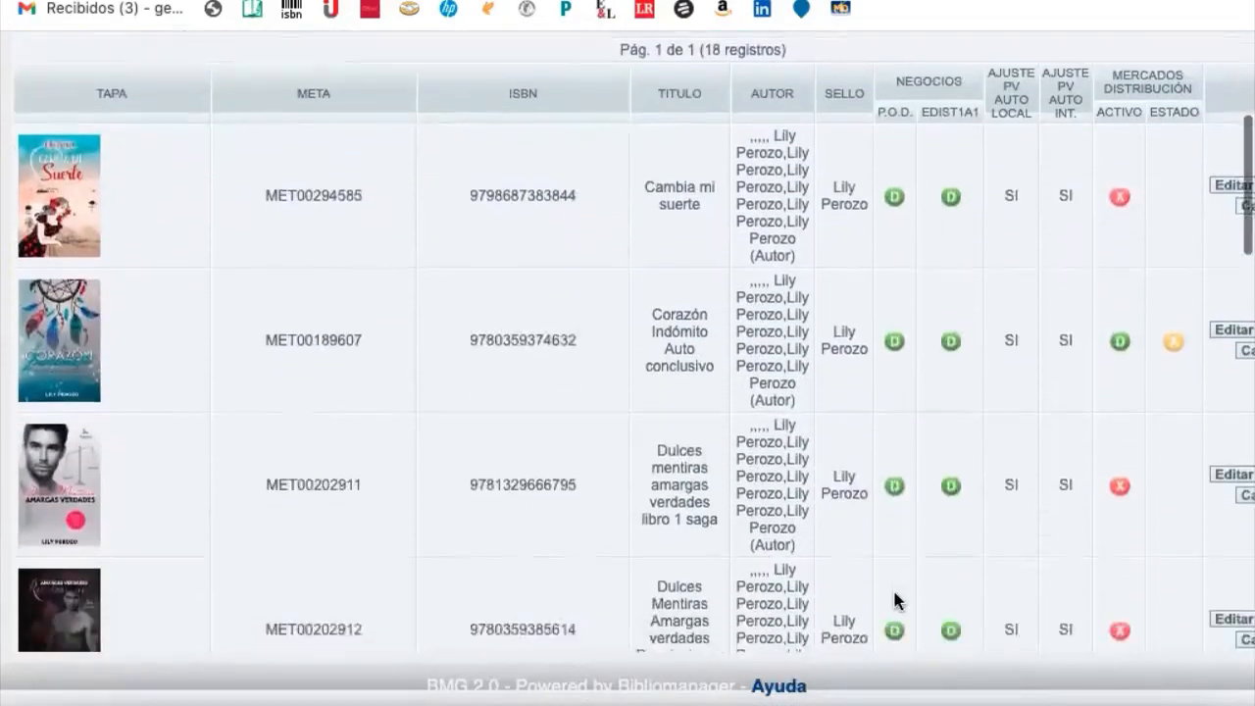
scroll(894, 600, down, 1)
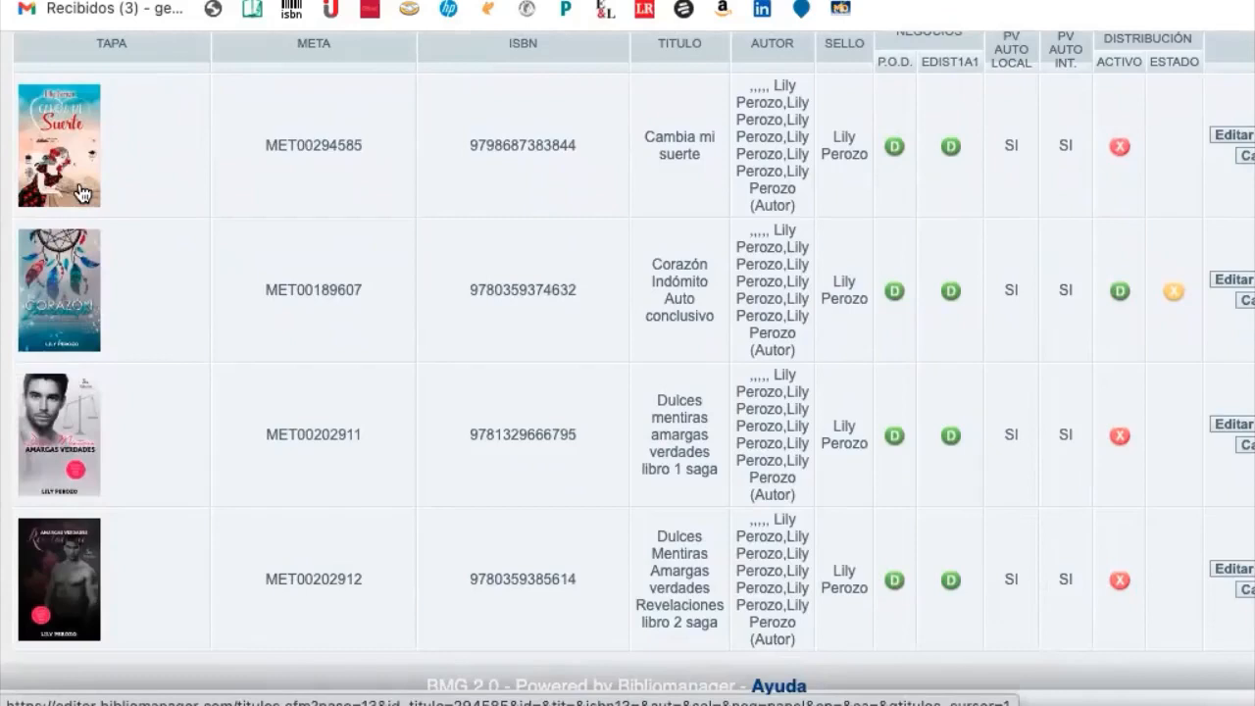
scroll(81, 193, right, 5)
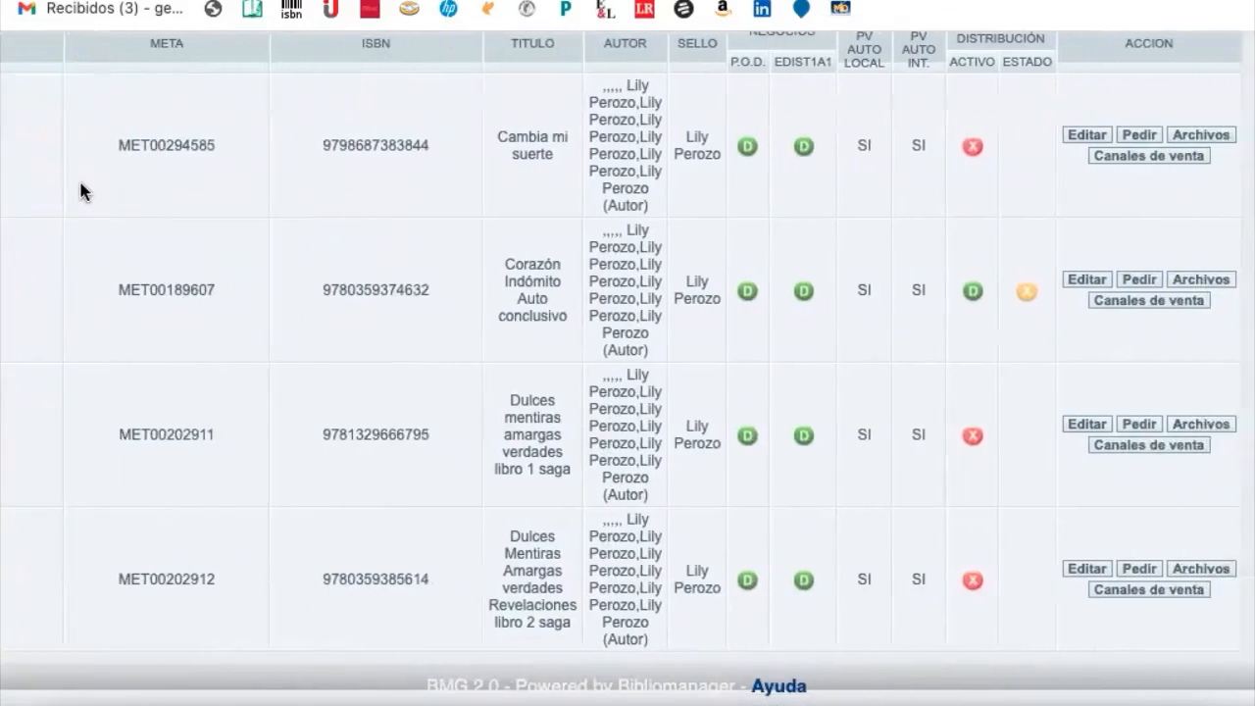
scroll(82, 193, right, 3)
scroll(81, 193, left, 2)
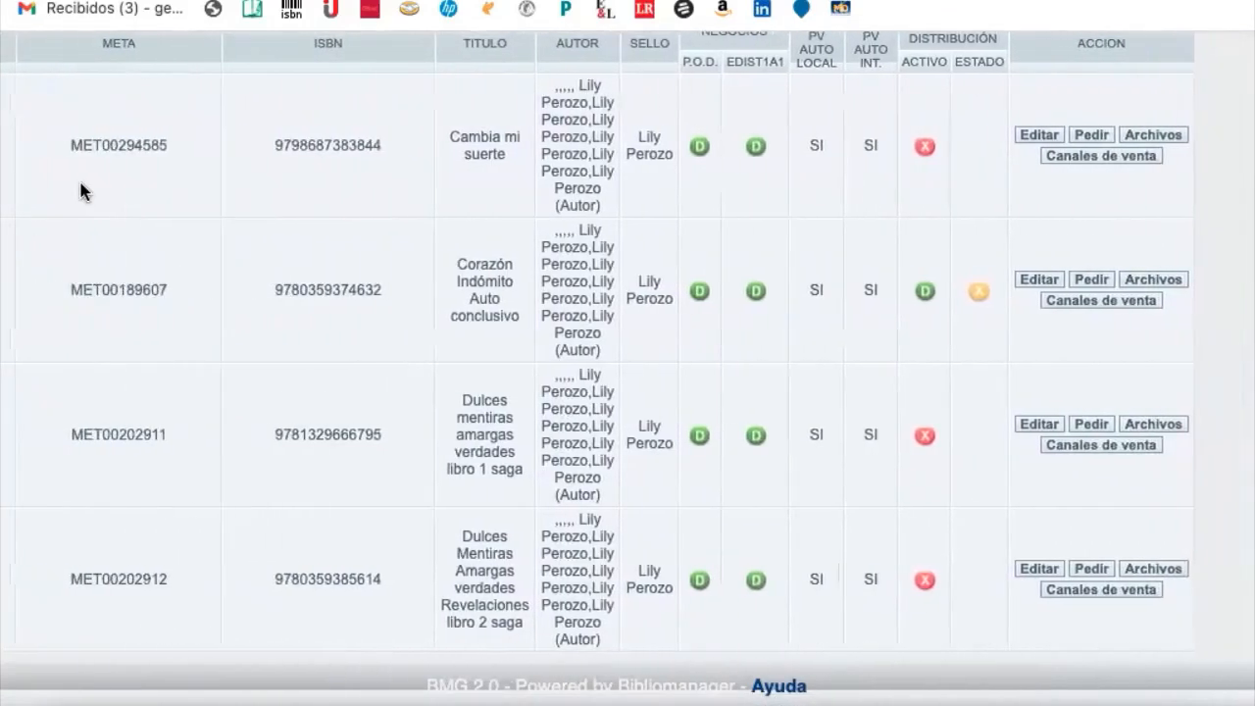
scroll(82, 193, up, 1)
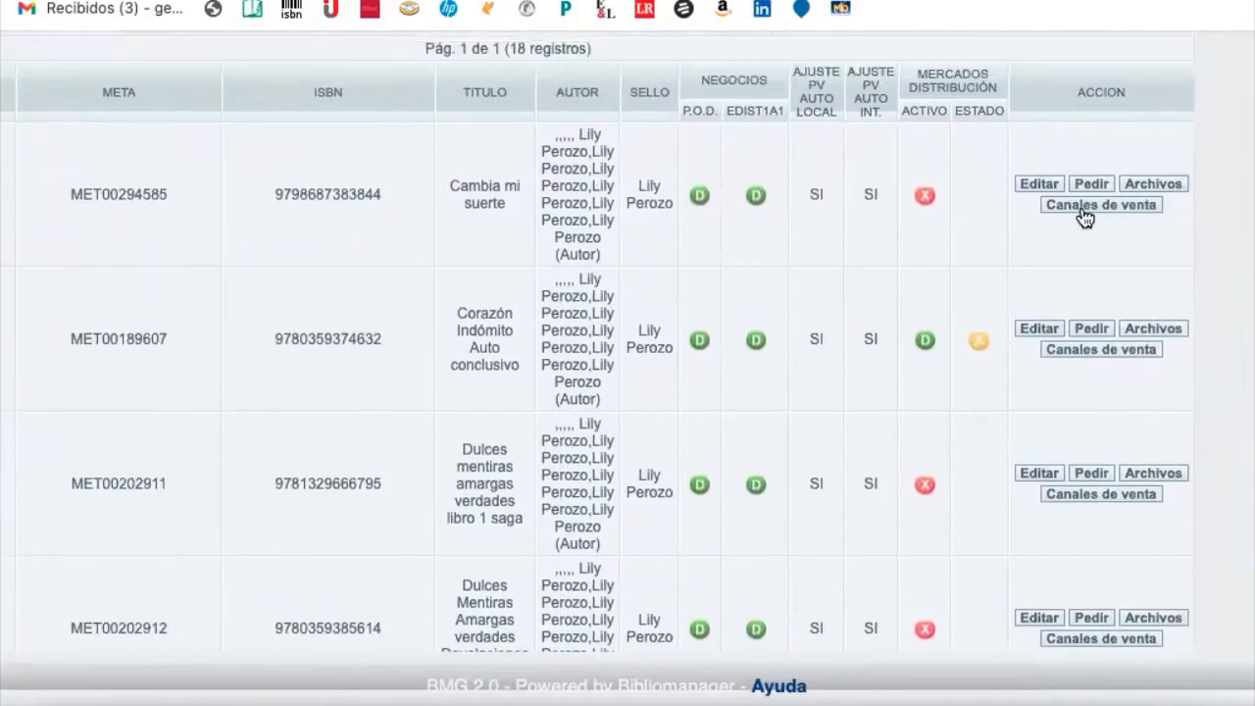
click(1084, 209)
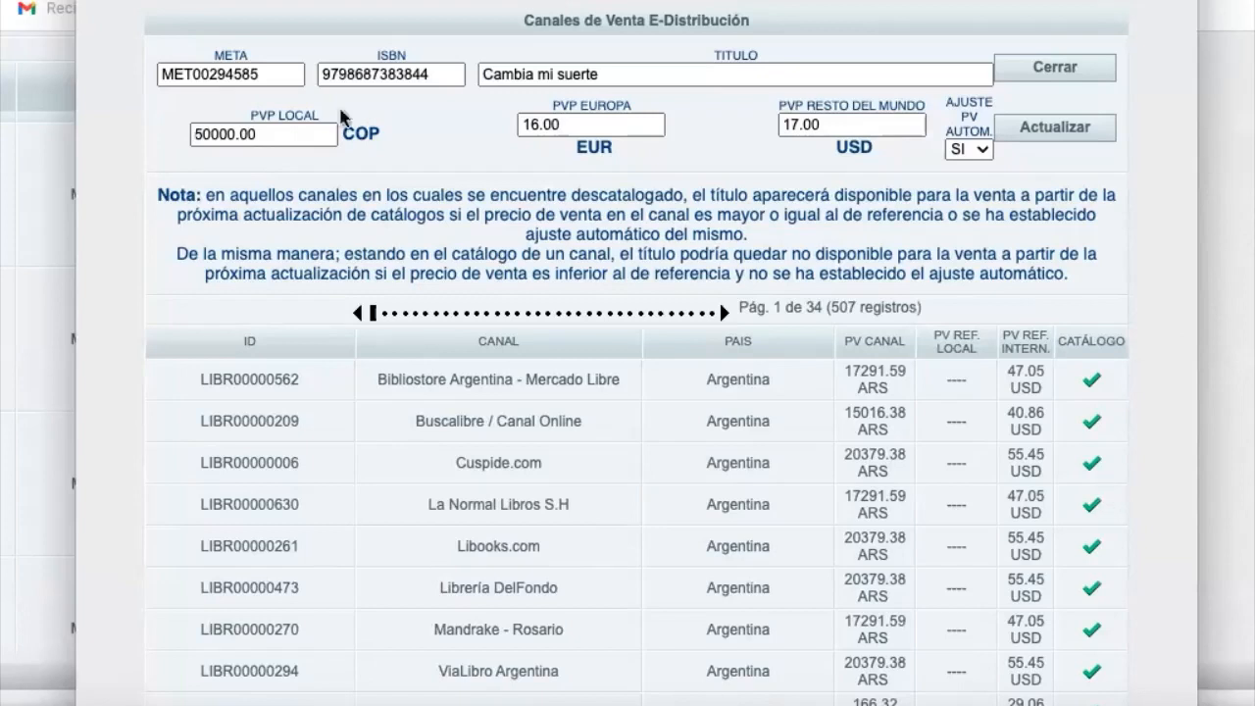
key(super+w)
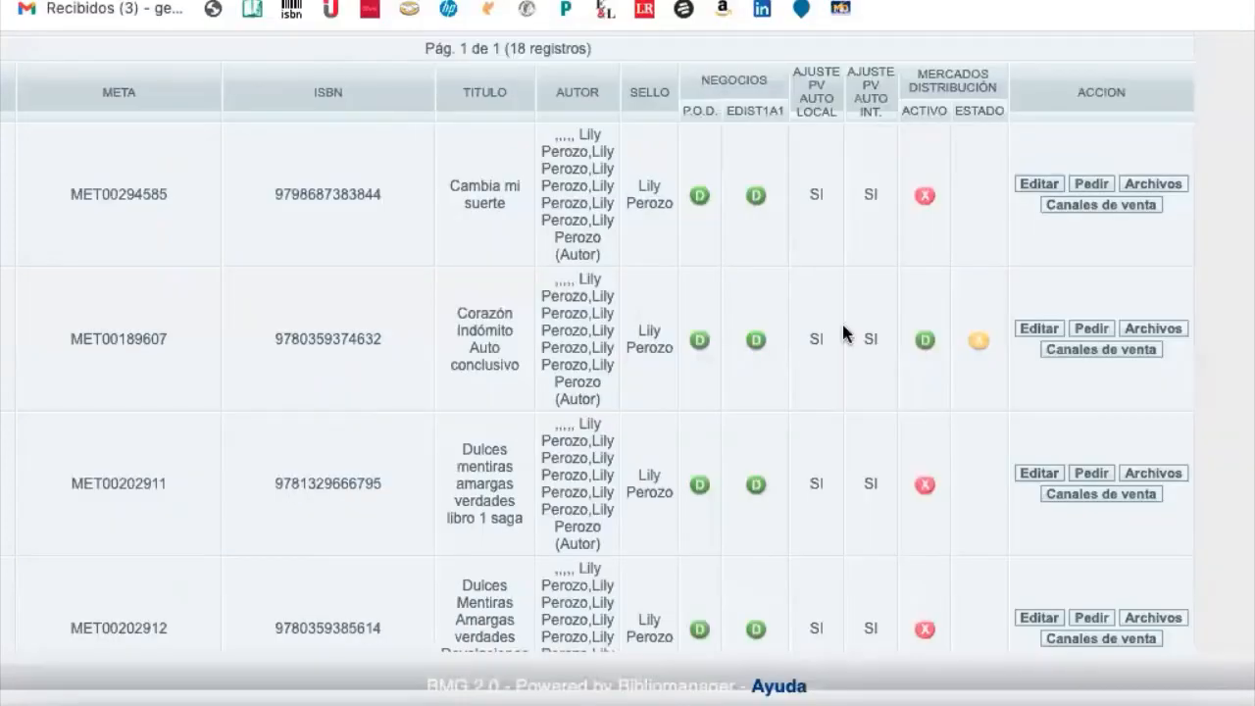
Examine the status indicators in the NEGOCIOS and MERCADOS DISTRIBUCIÓN columns across the filtered titles.
scroll(843, 334, down, 6)
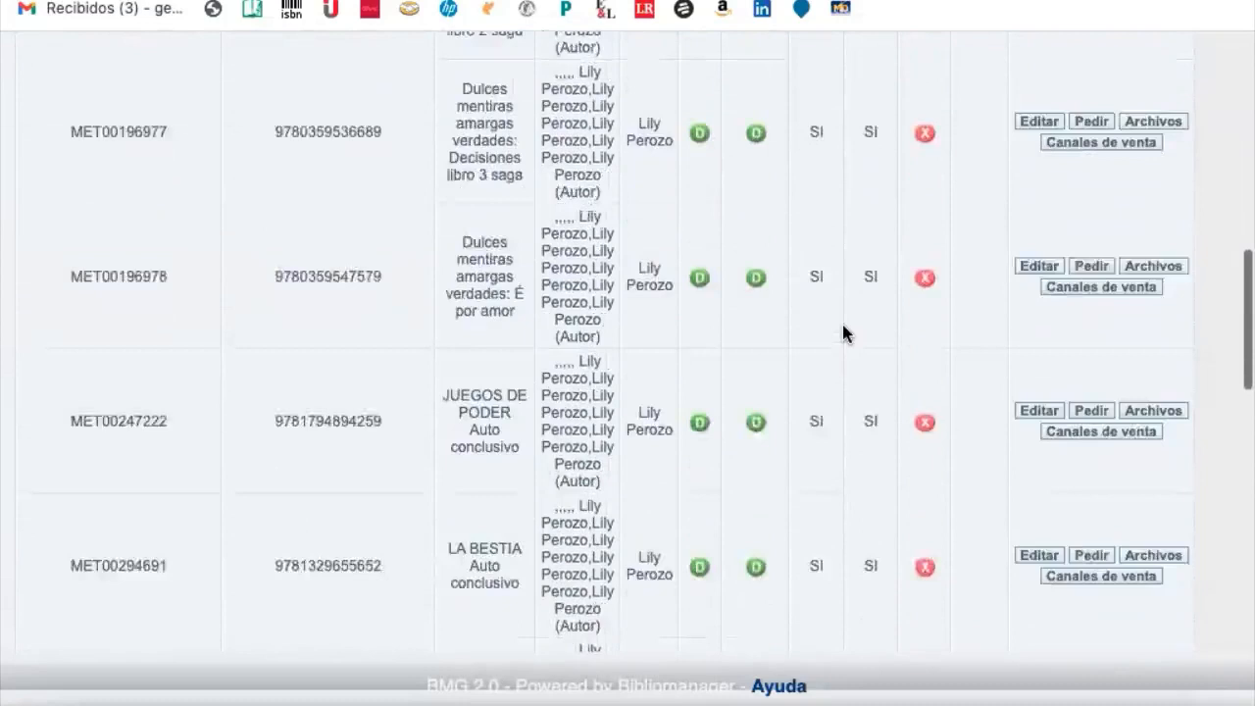
scroll(843, 334, down, 4)
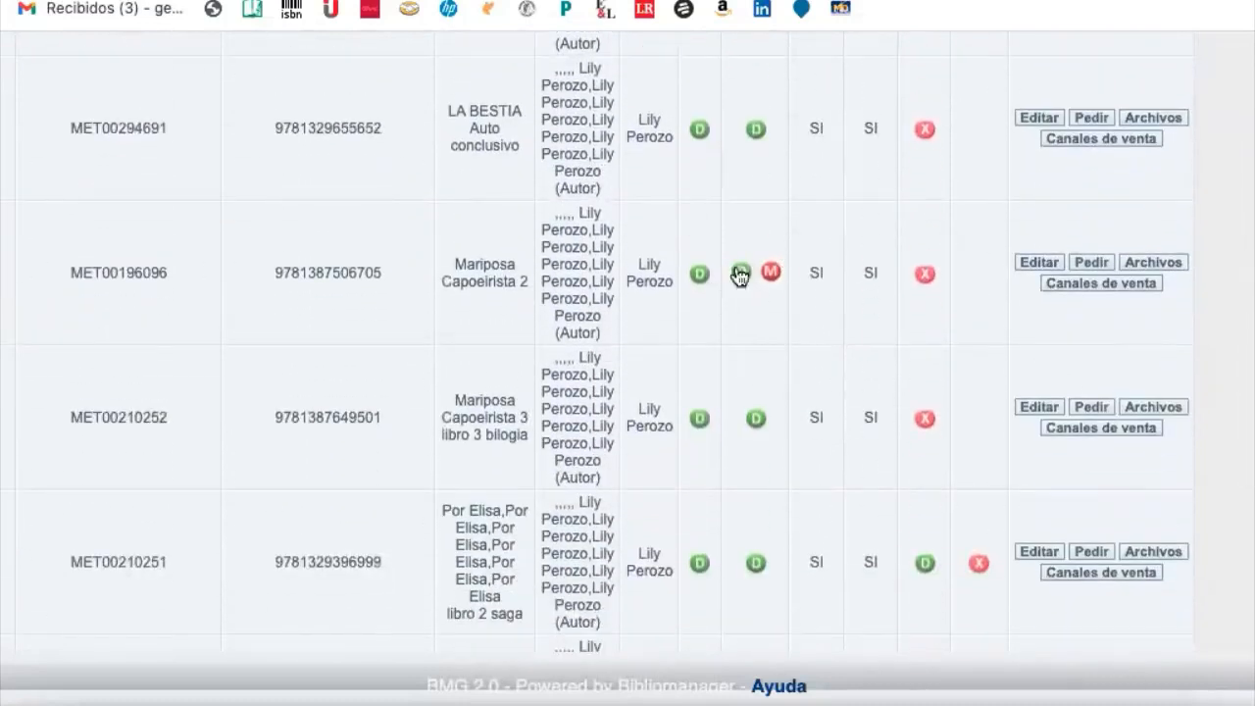
mouse_move(773, 282)
scroll(1226, 481, up, 3)
scroll(1225, 480, up, 10)
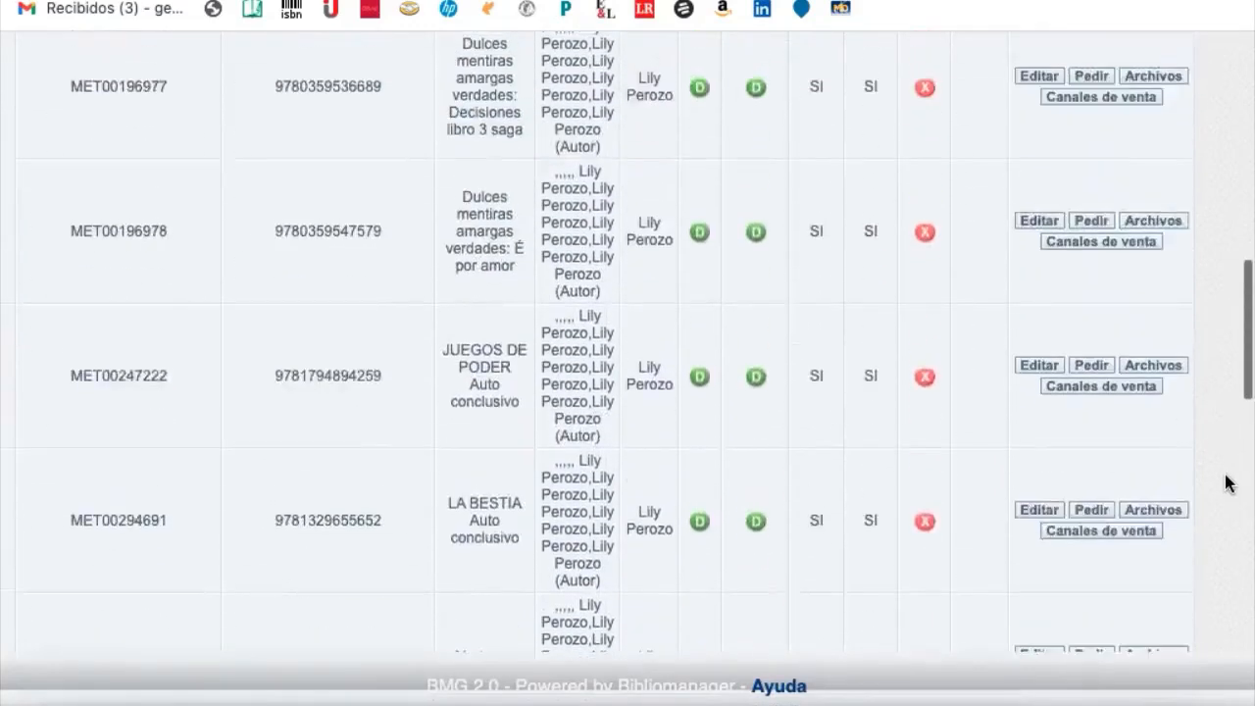
scroll(1225, 482, up, 10)
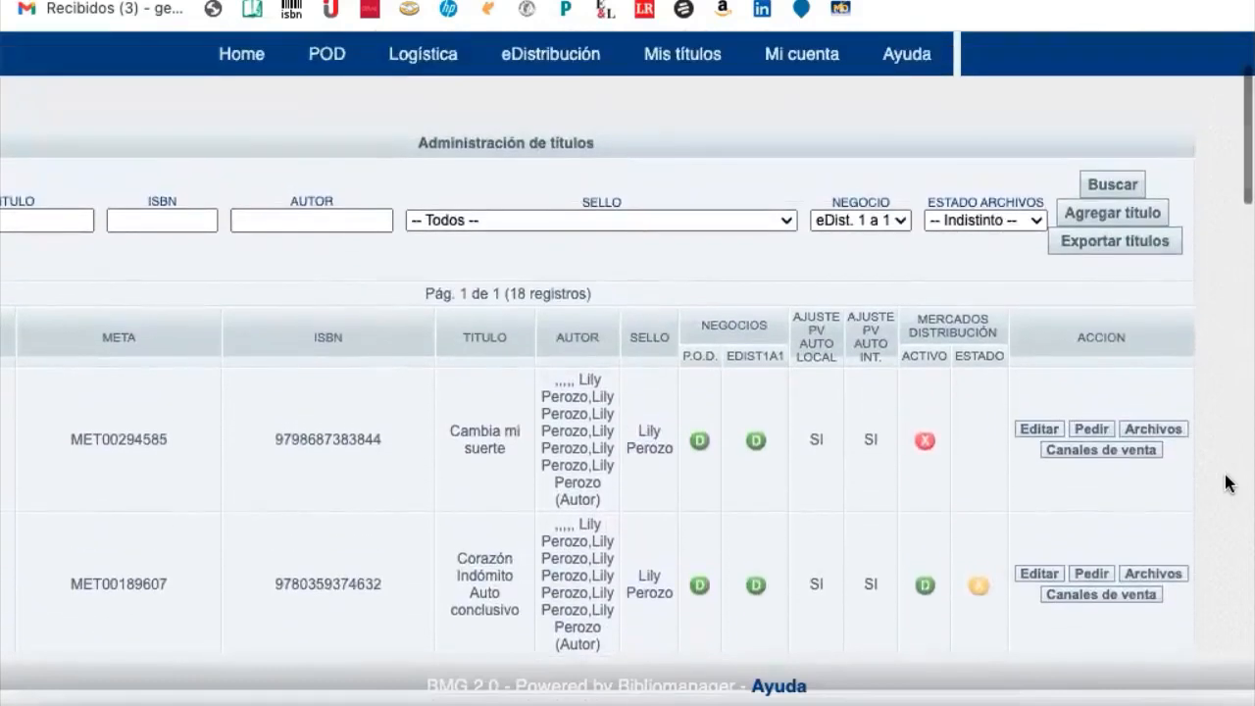
scroll(1229, 482, down, 3)
drag(913, 173, 1002, 212)
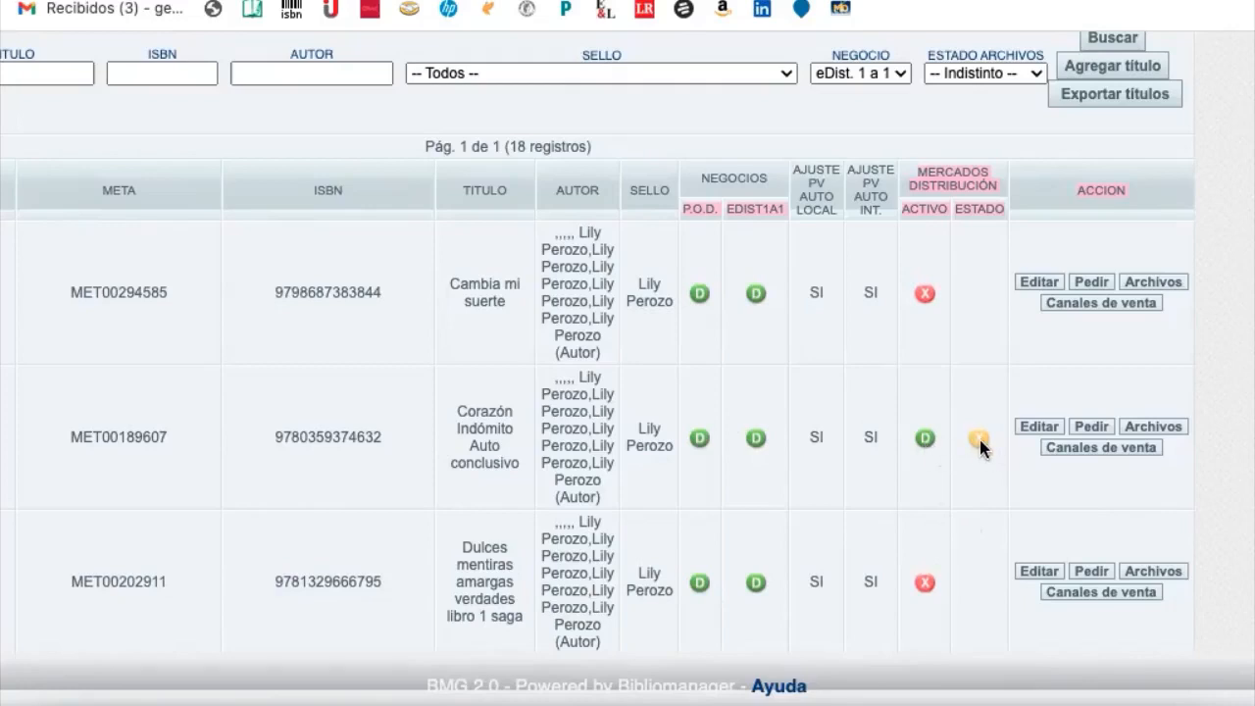
mouse_move(979, 447)
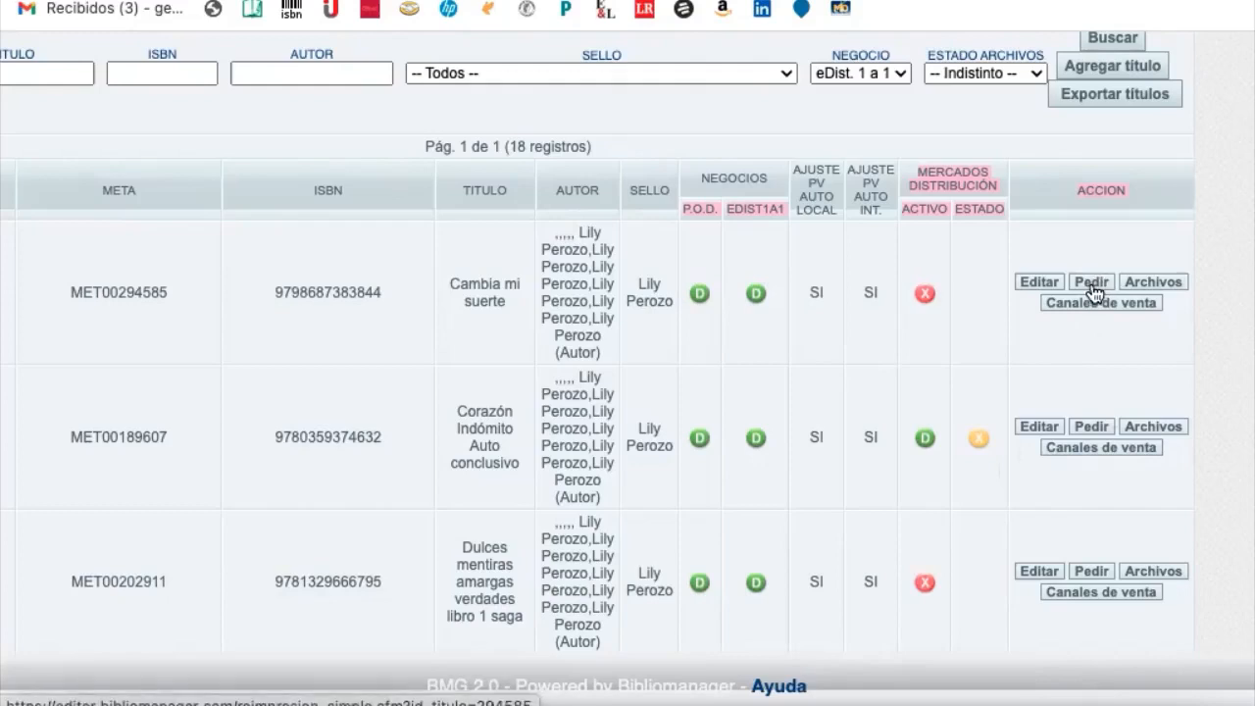
Start a Reimpresión Simple of 10 copies of Corazón Indómito and review its PRODUCCION and PUNTOS DE ENTREGA sections.
click(1090, 428)
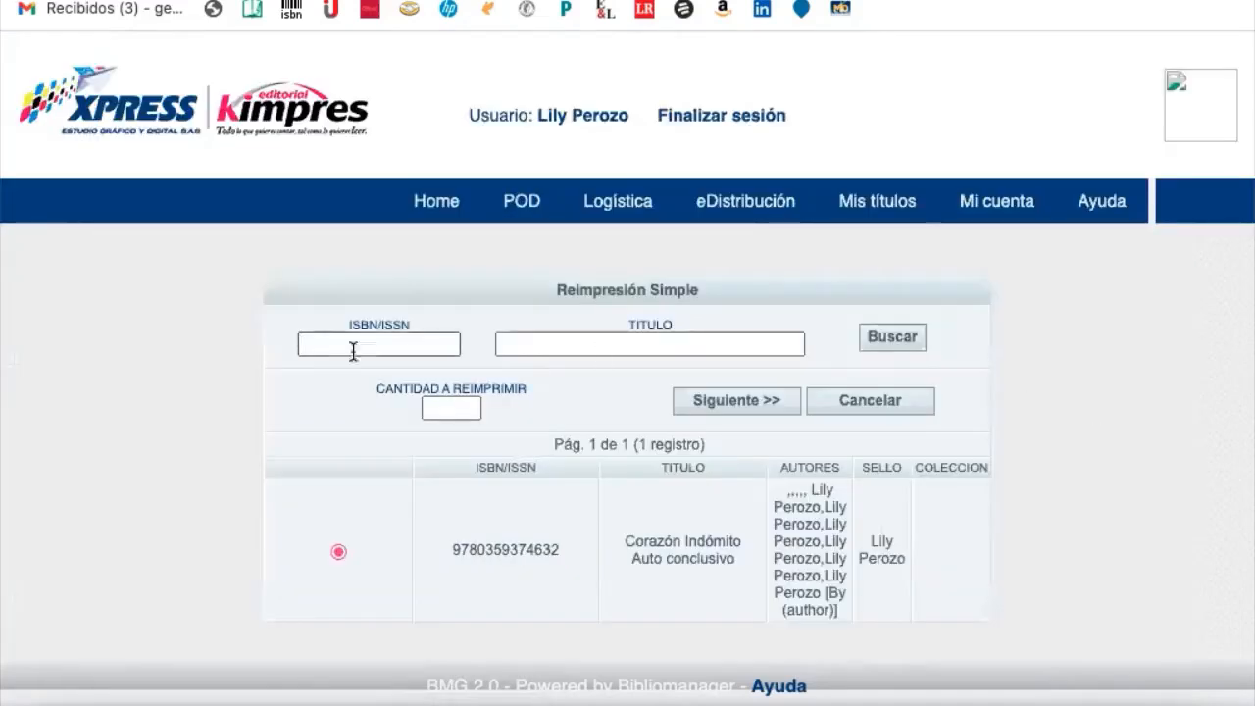
click(453, 409)
text(10)
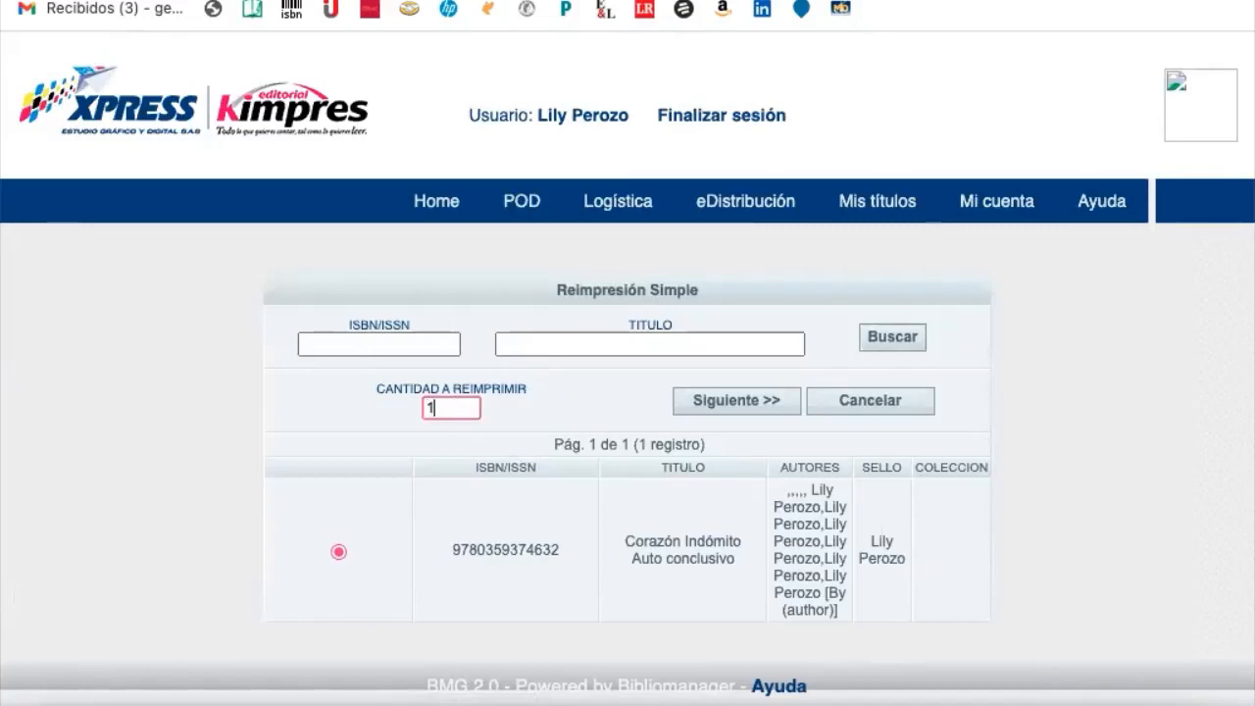
click(766, 413)
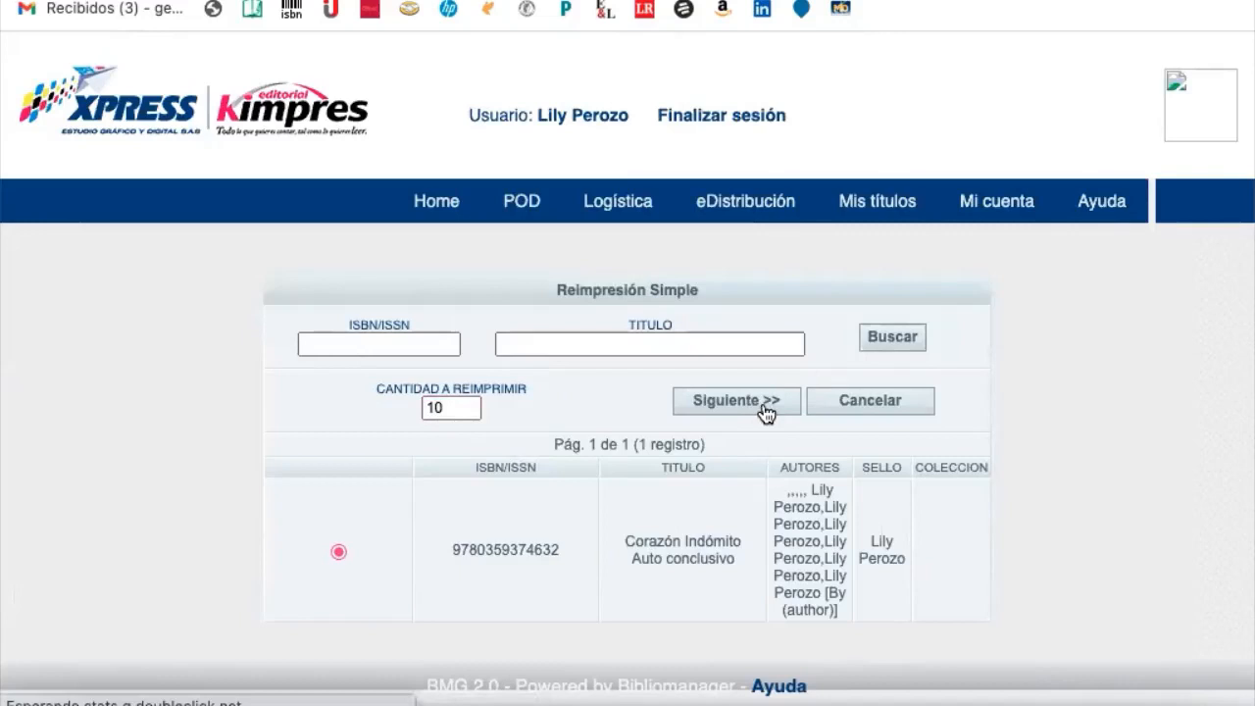
scroll(766, 413, down, 1)
scroll(766, 413, down, 5)
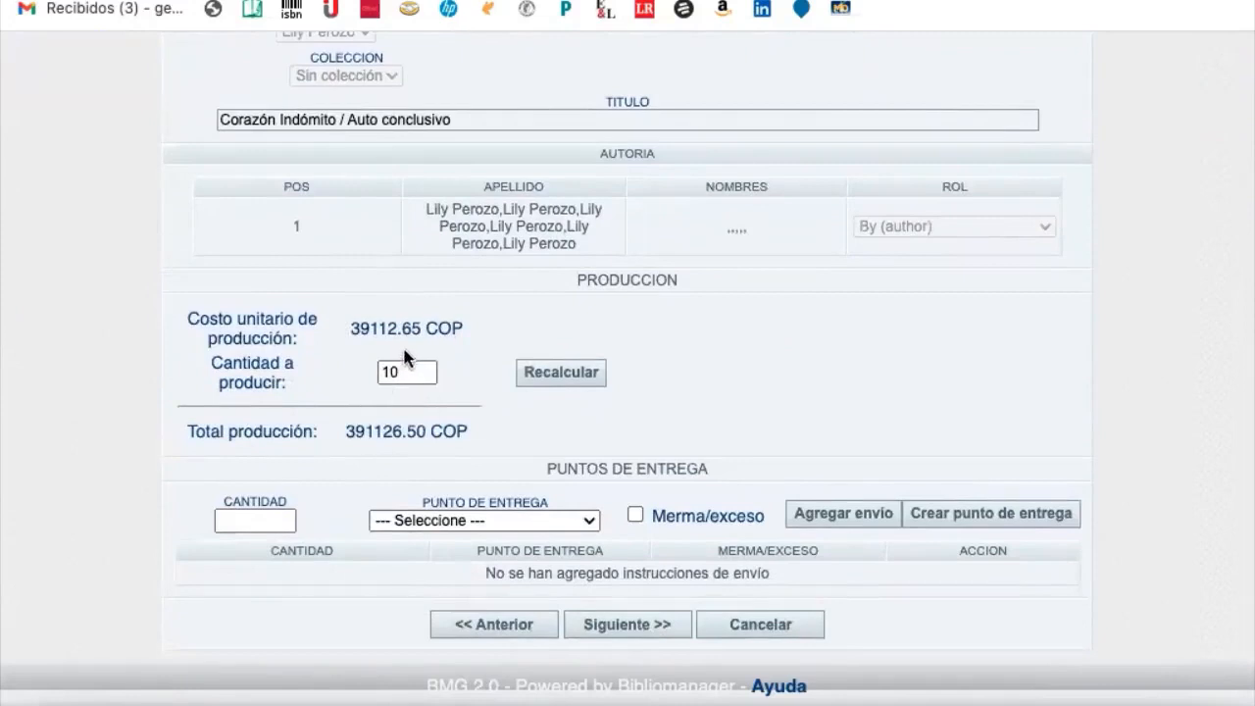
drag(556, 470, 724, 480)
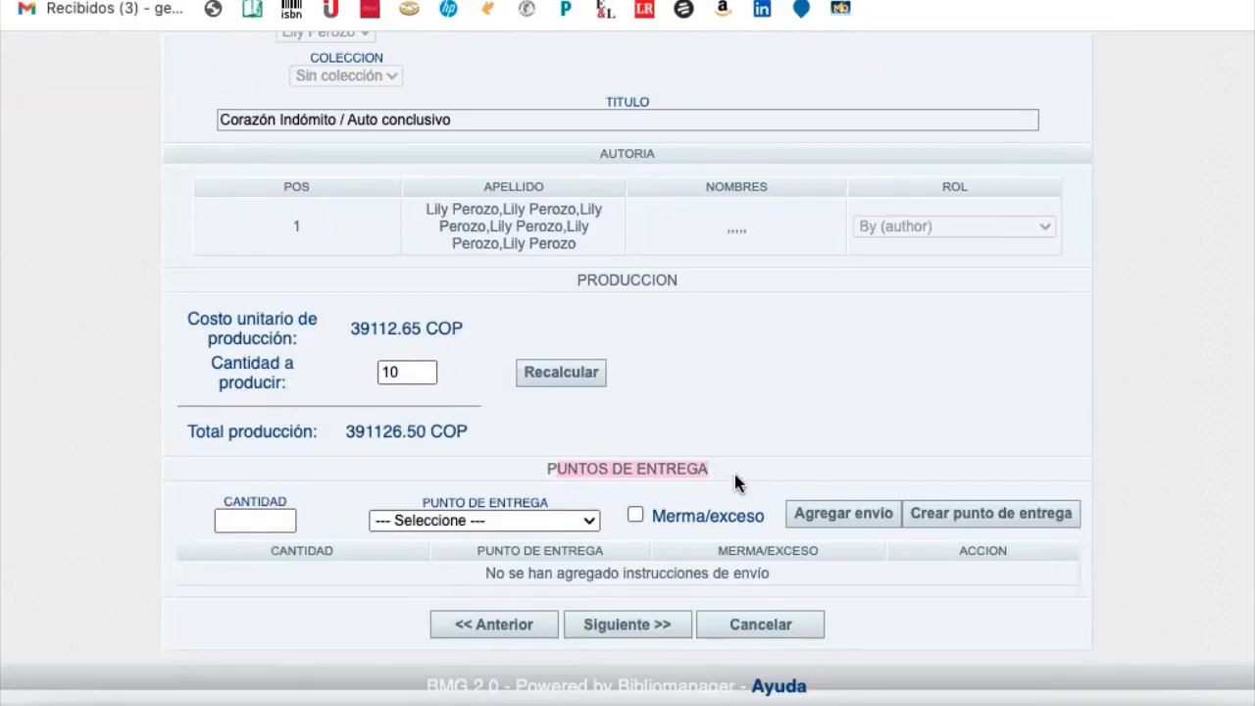
Leave the reprint order and open the POD (Print On Demand) section to view its order types, including Pedido de Reimpresión Múltiple.
scroll(733, 470, up, 3)
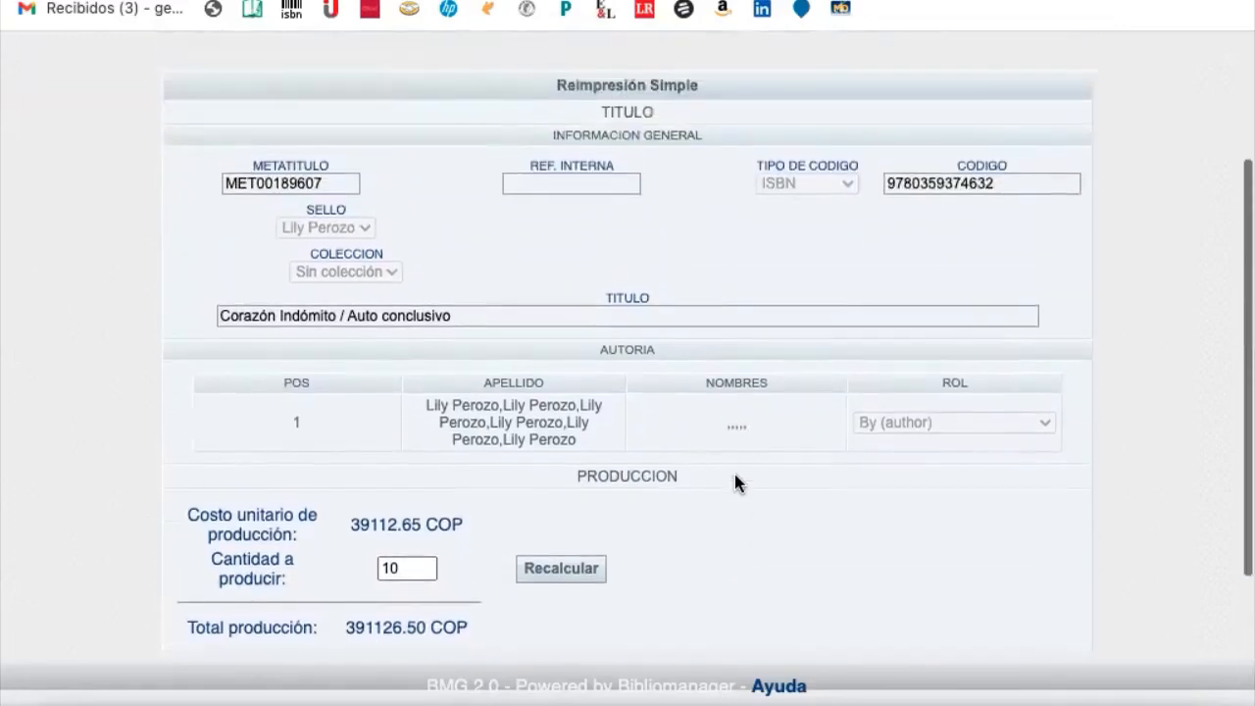
scroll(736, 476, up, 1)
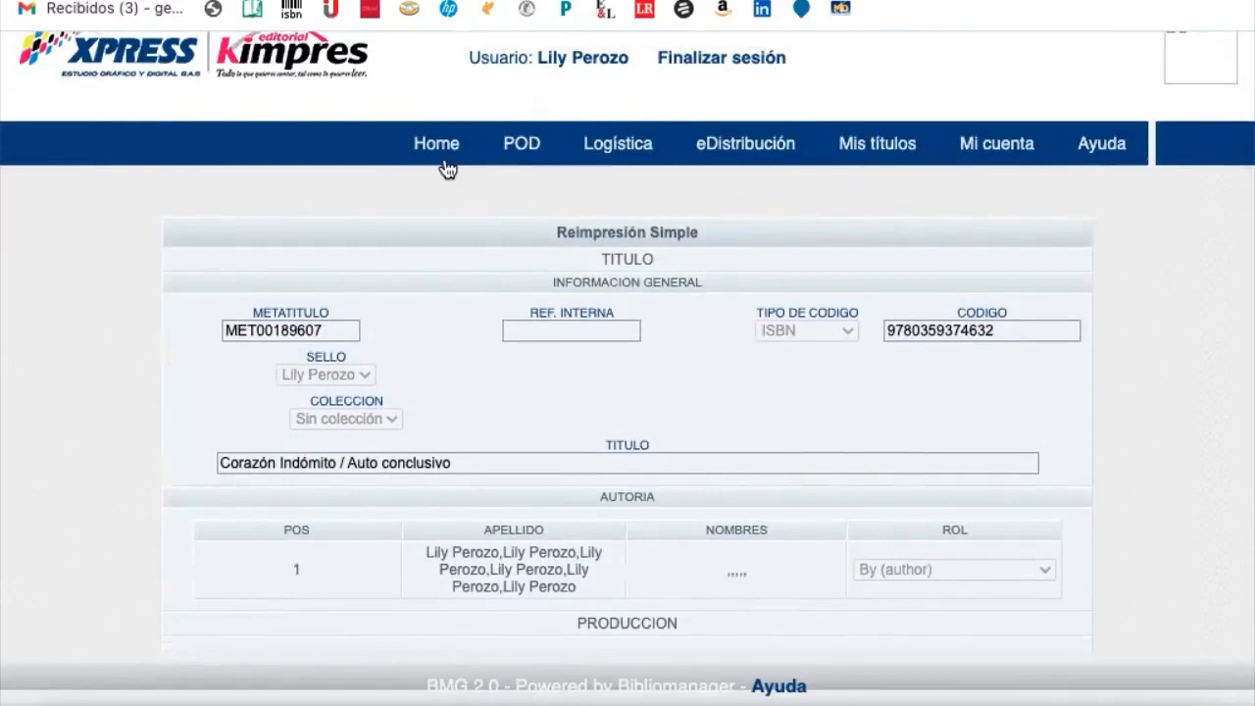
click(521, 149)
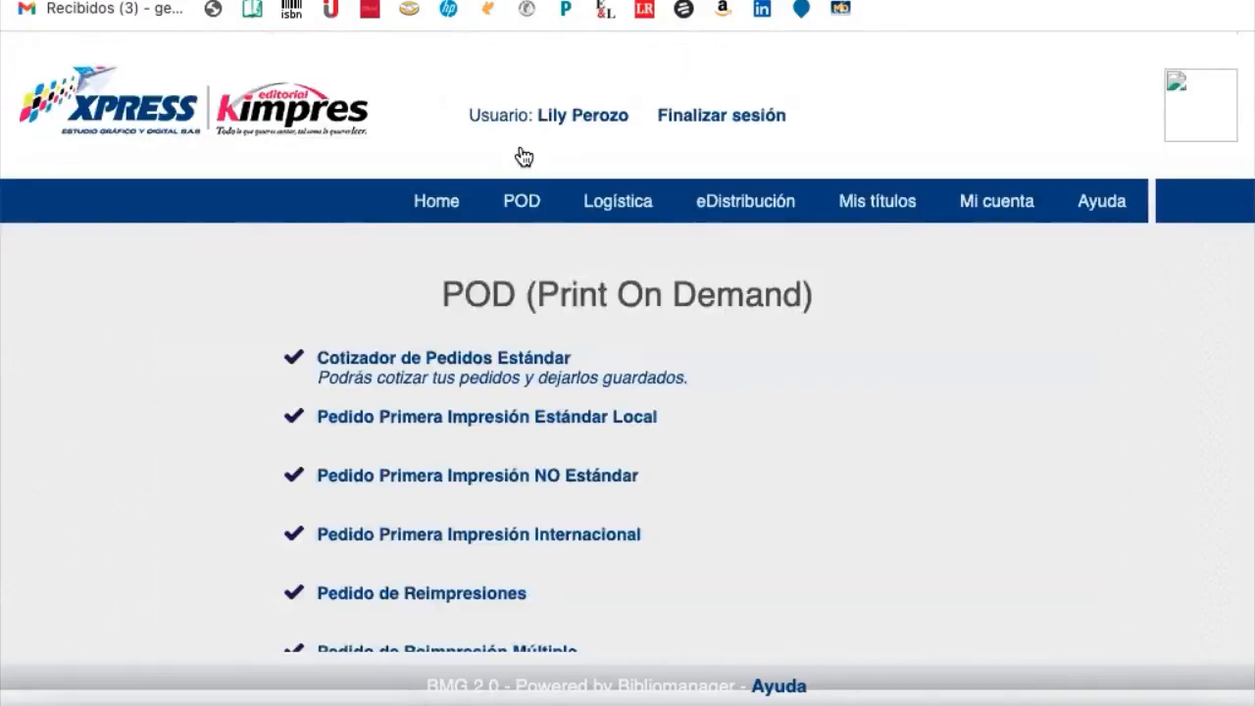
scroll(524, 157, down, 2)
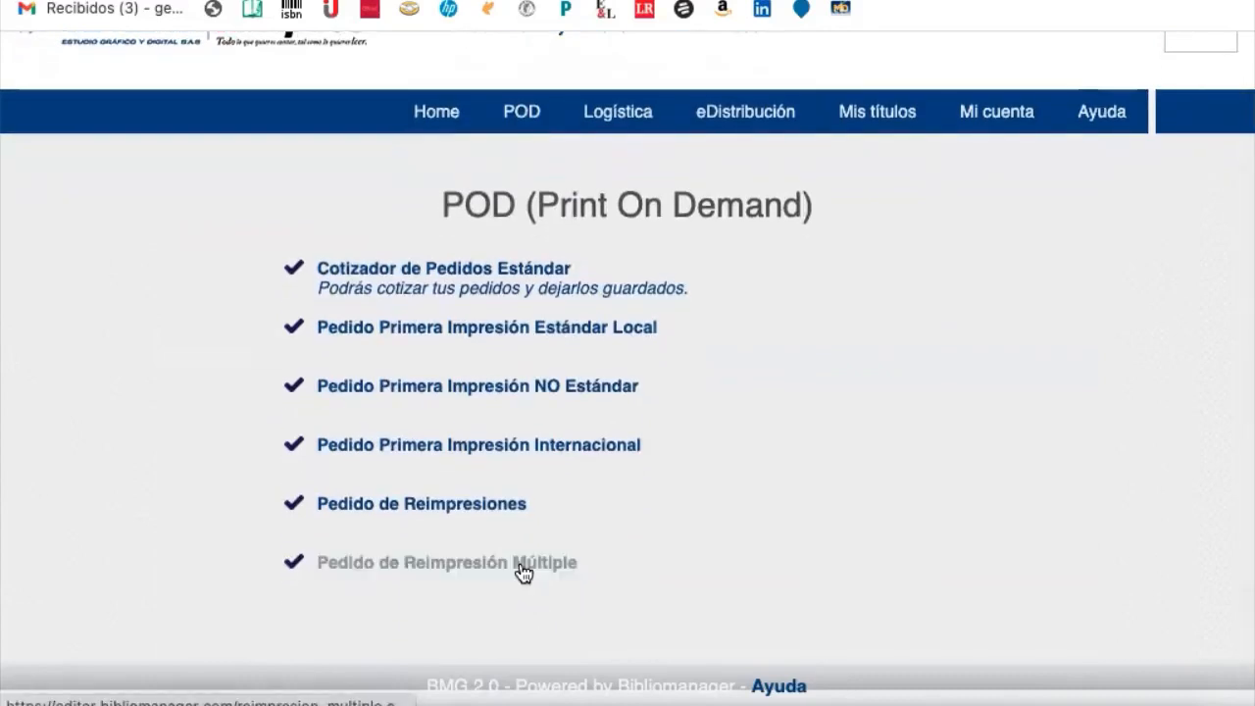
click(524, 572)
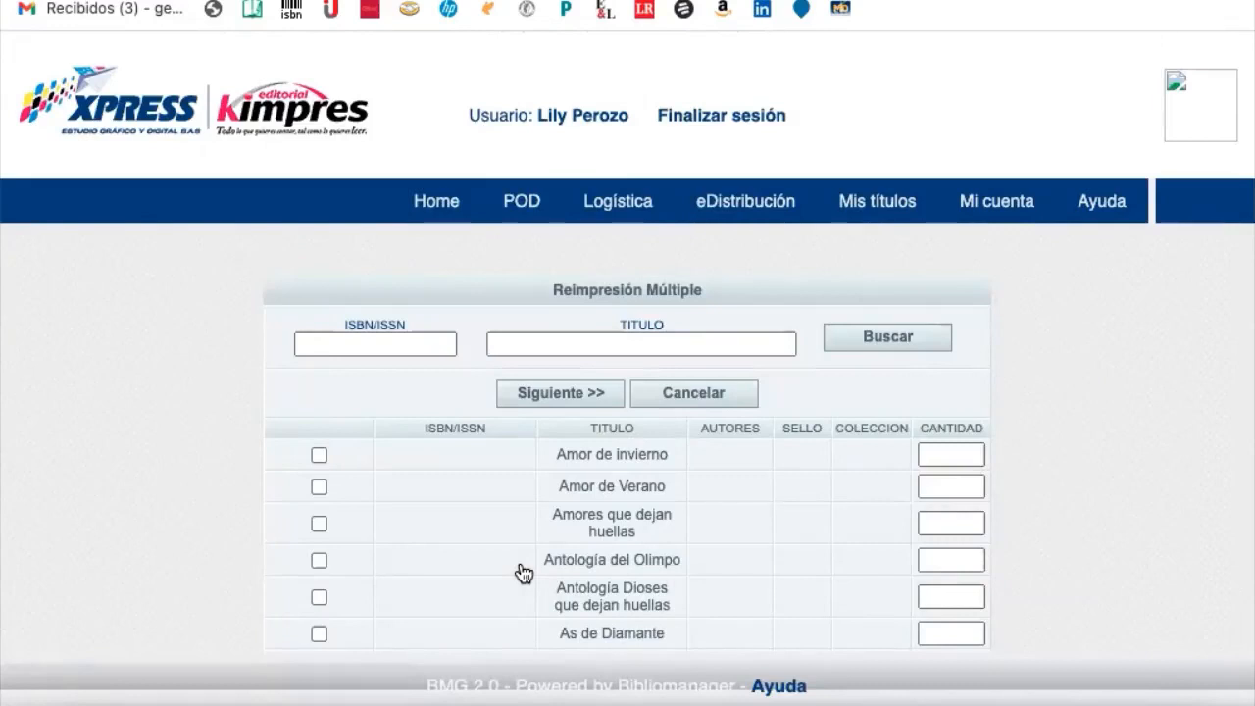
scroll(524, 574, down, 5)
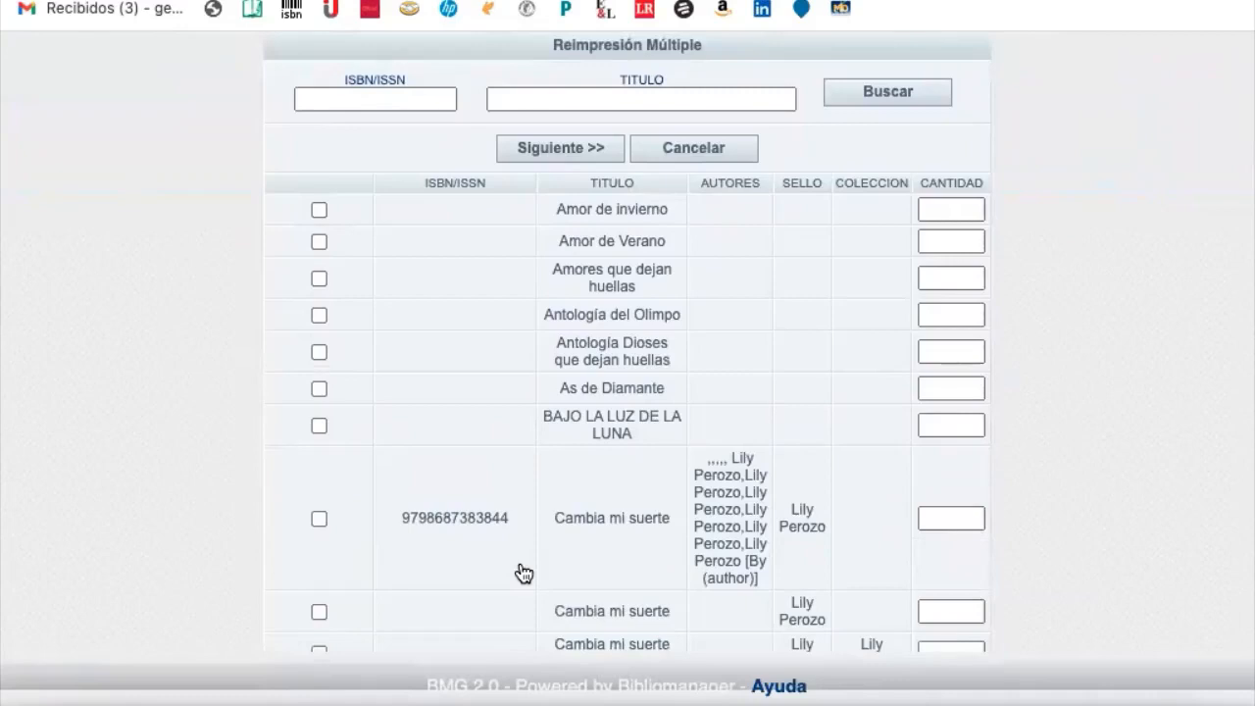
scroll(524, 574, up, 1)
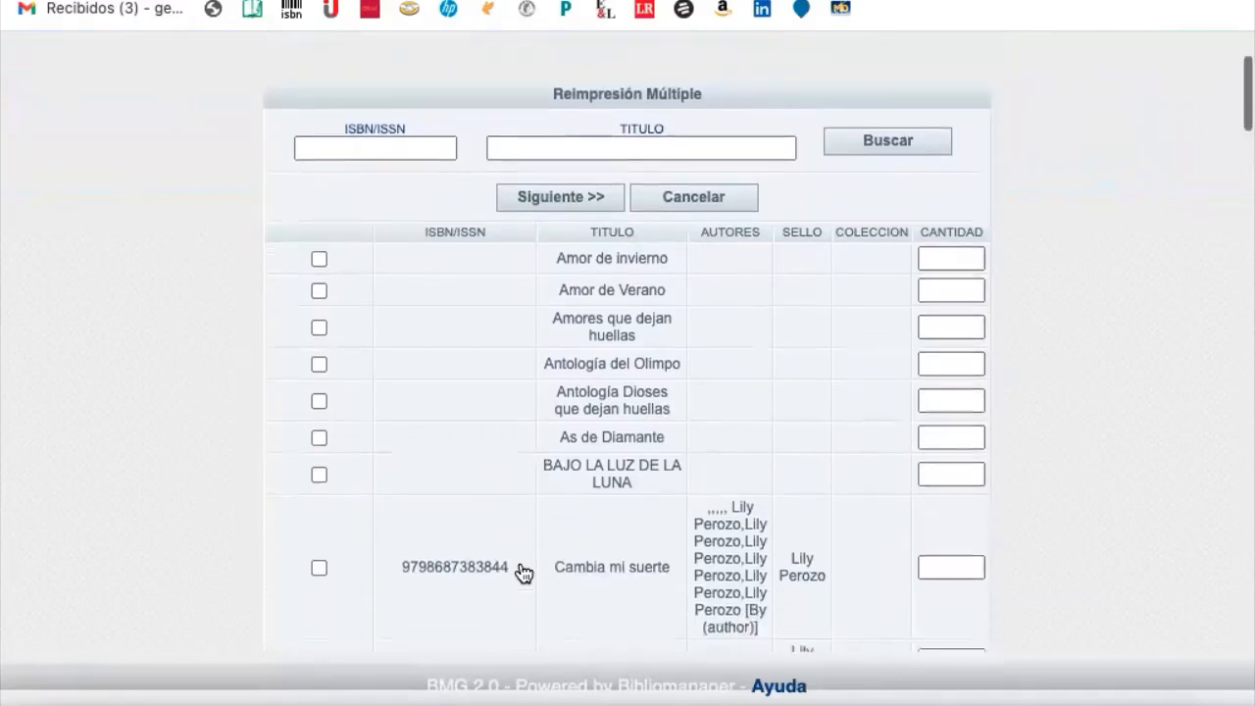
scroll(523, 574, down, 9)
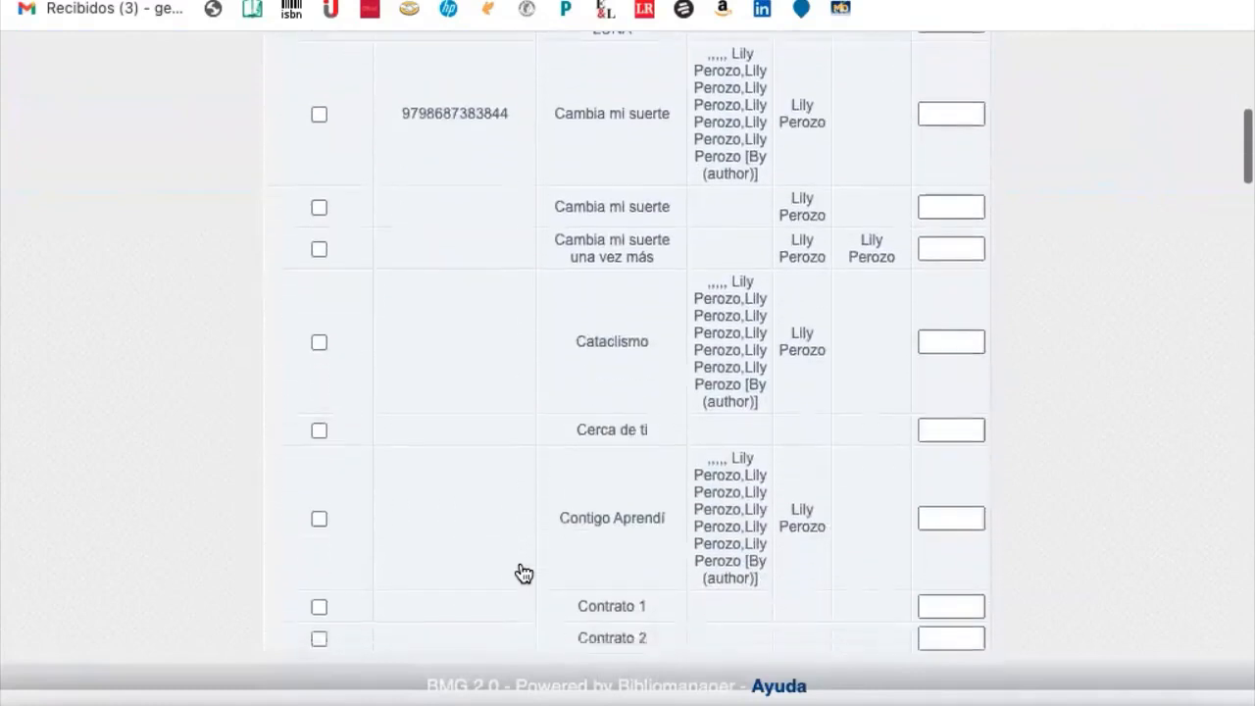
scroll(524, 574, down, 1)
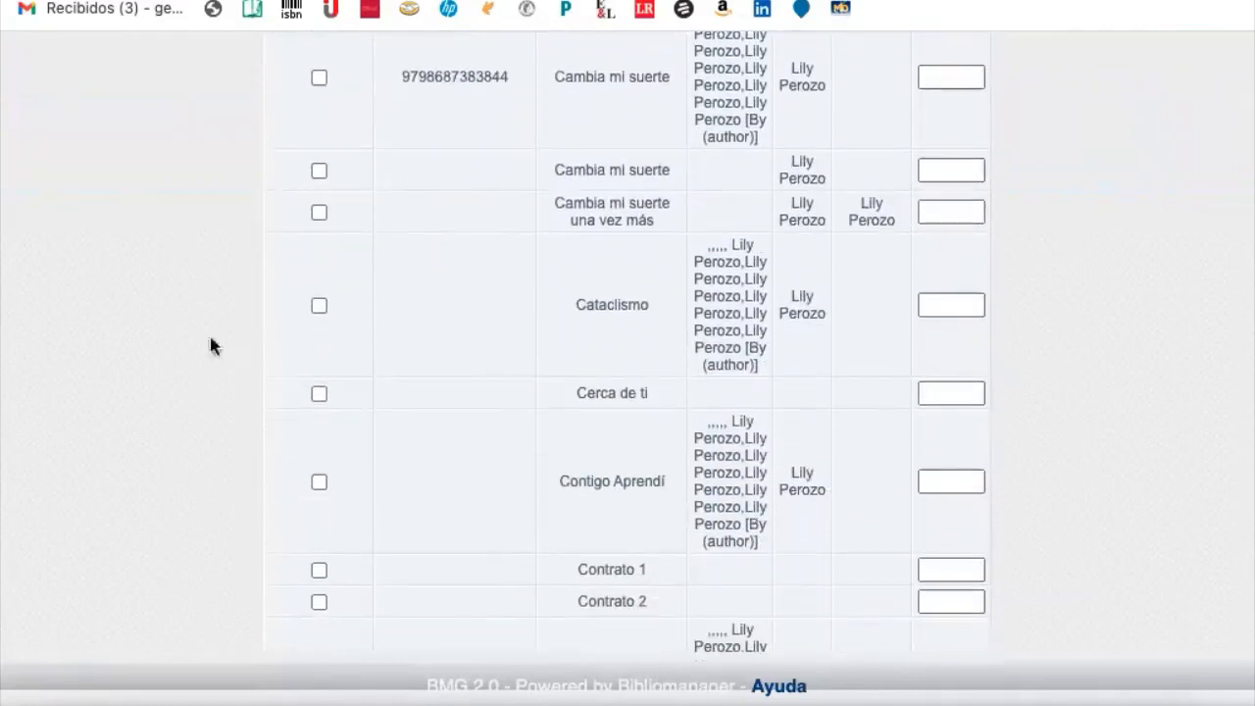
click(318, 77)
click(963, 75)
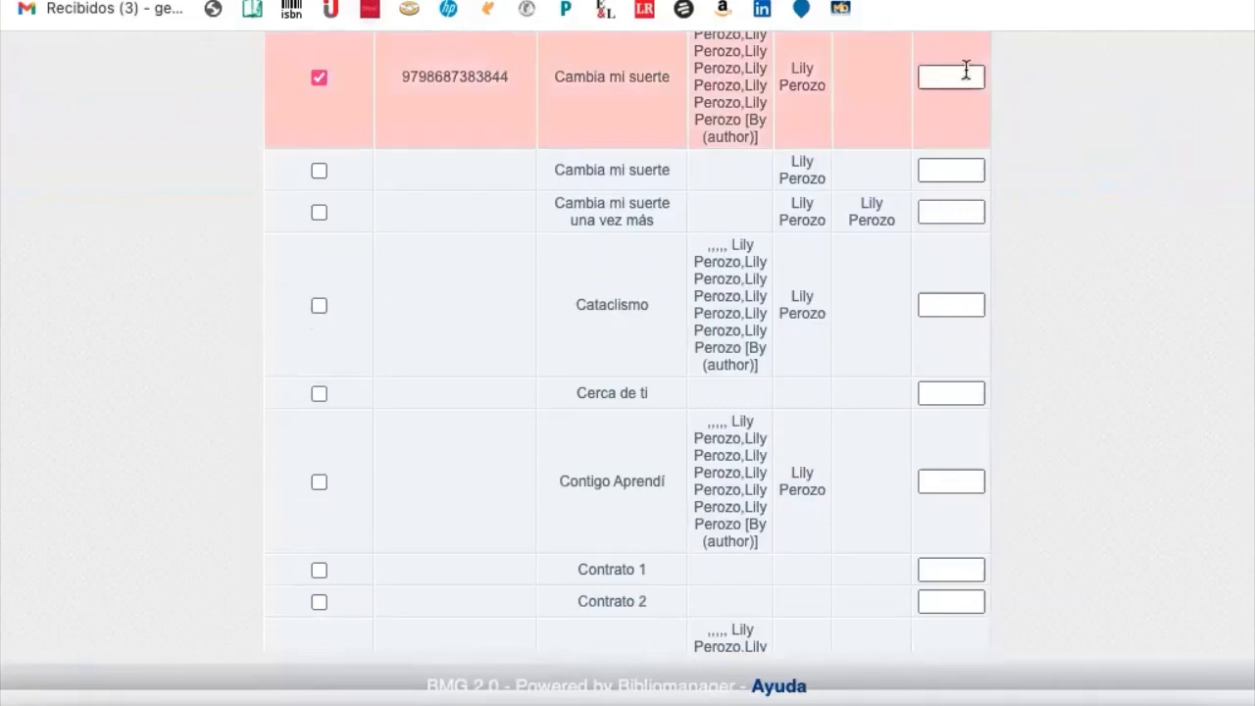
text(2)
Add 3 copies of Contigo Aprendí to the multiple reprint and continue to the delivery stage.
click(319, 481)
click(966, 480)
text(3)
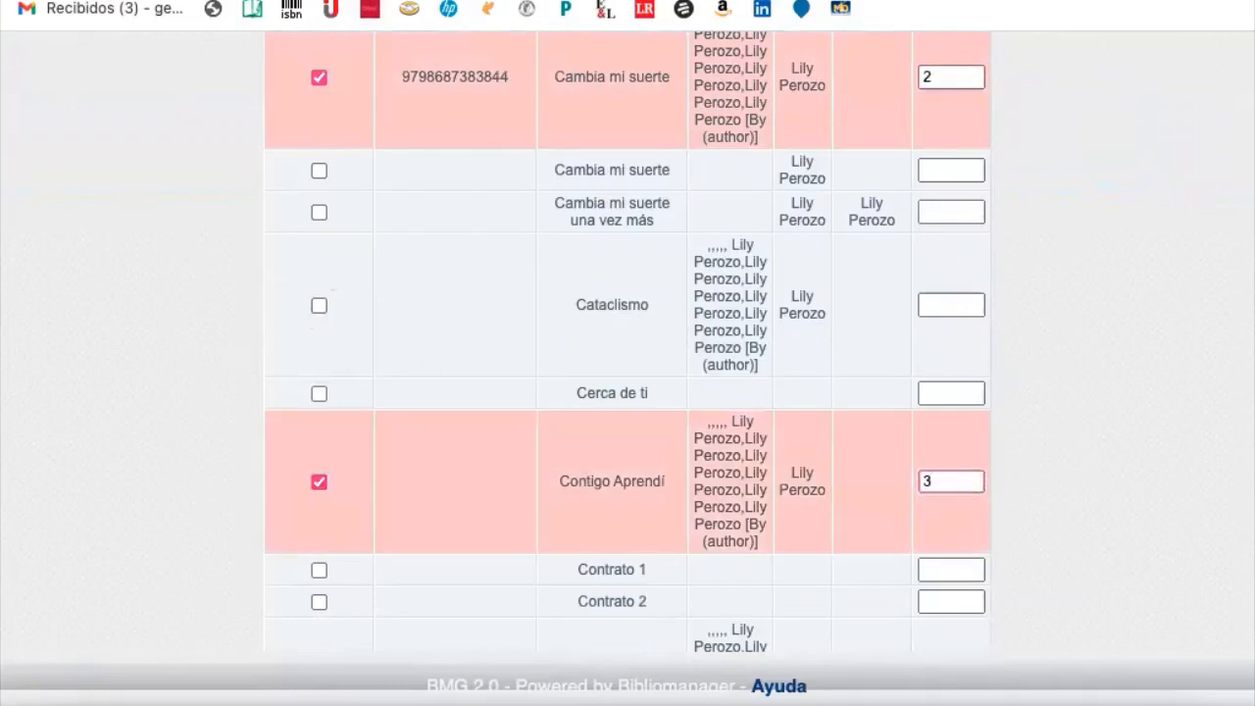
click(1160, 407)
scroll(1160, 405, up, 5)
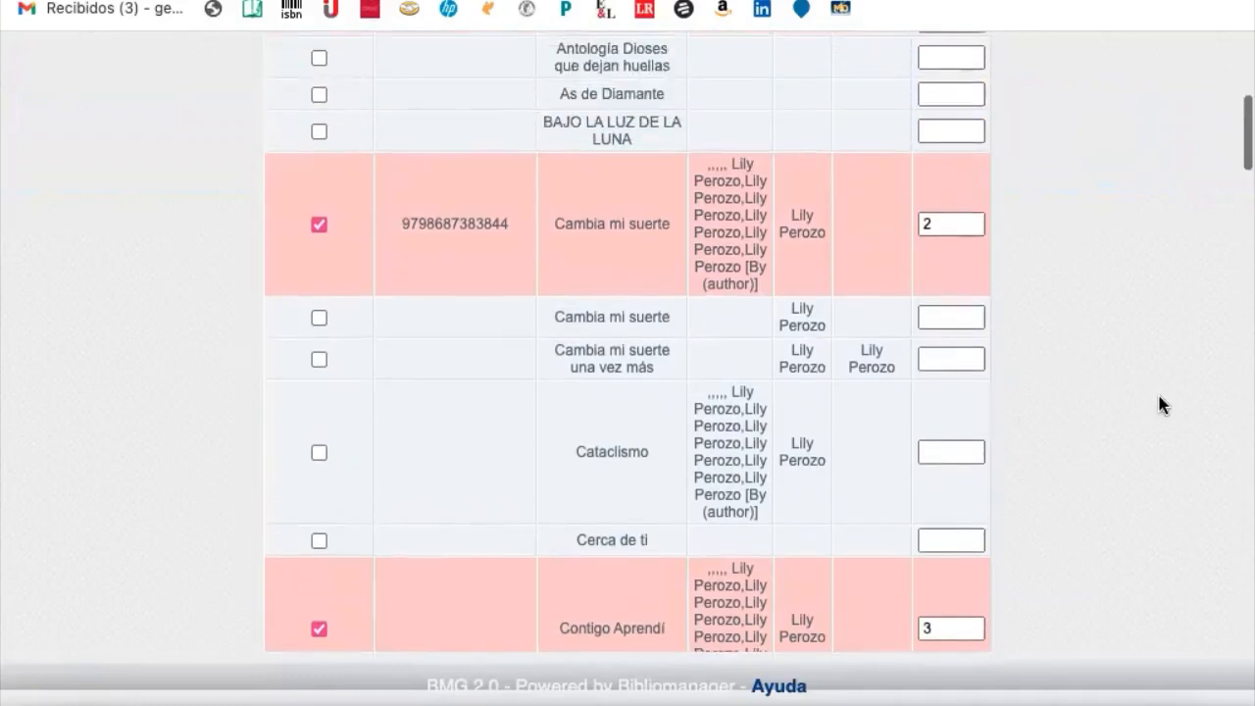
scroll(1160, 405, up, 1)
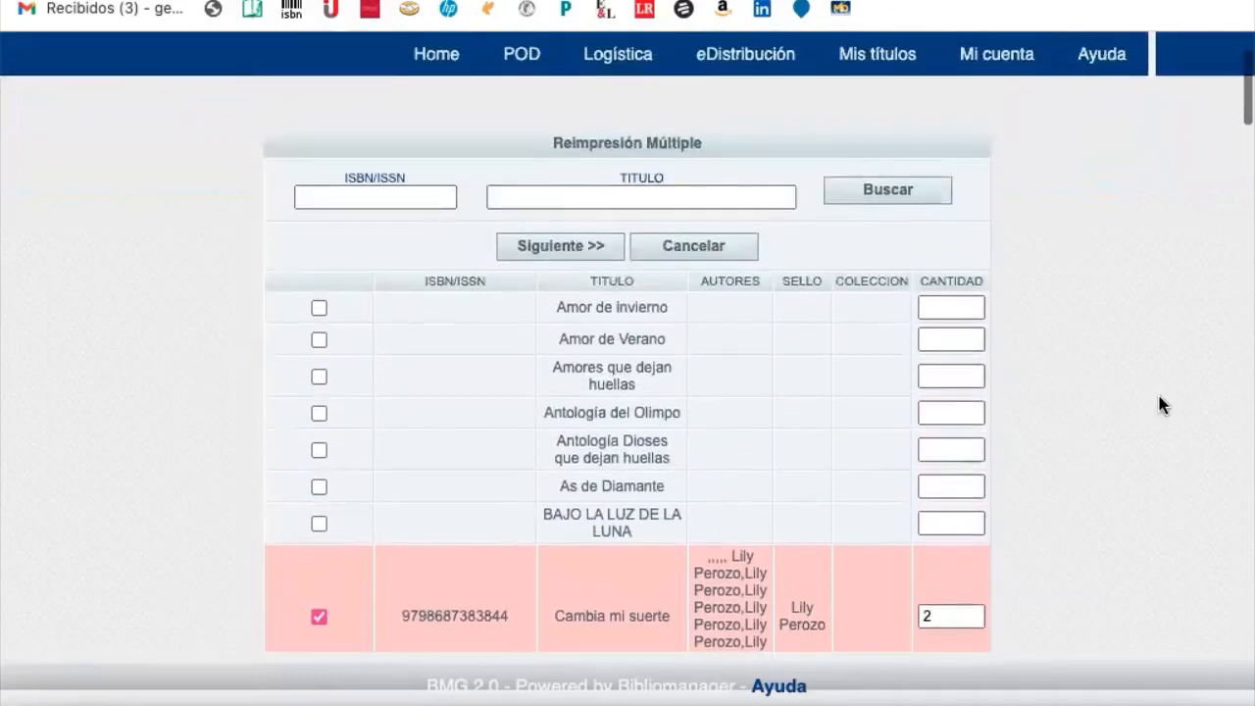
click(584, 252)
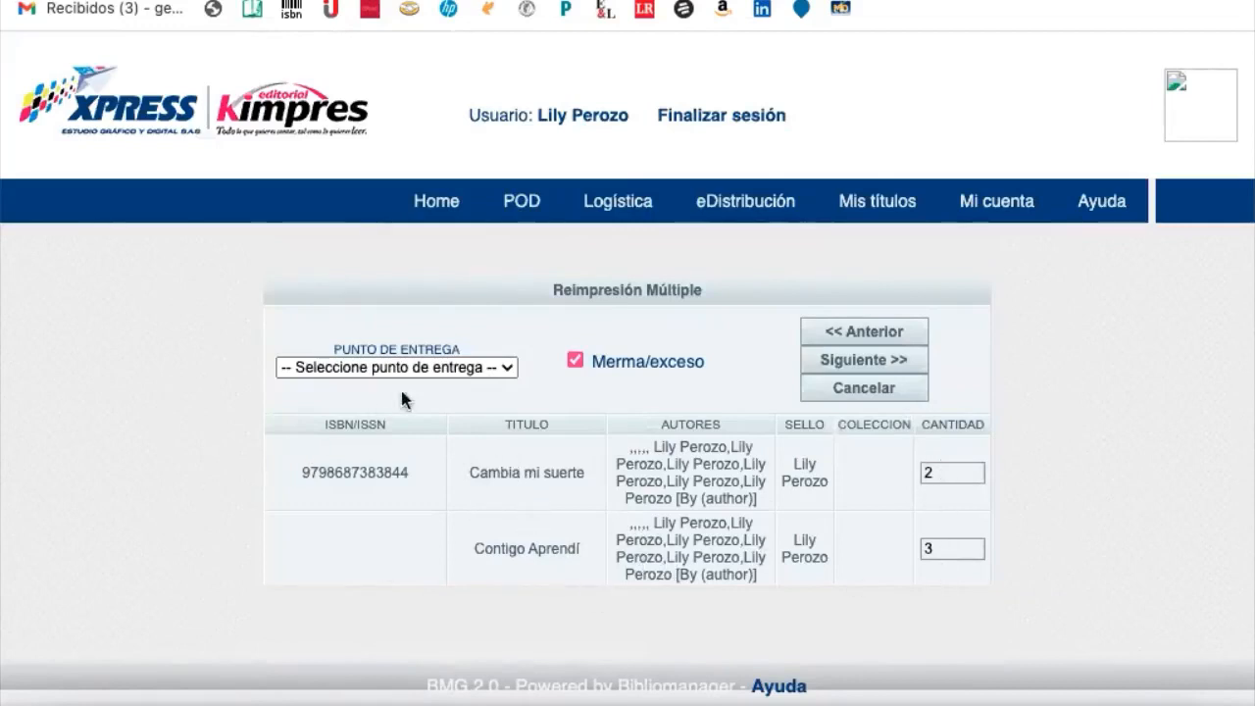
Choose a saved contact as the PUNTO DE ENTREGA, keeping Merma/exceso enabled, and continue to the budget.
click(483, 372)
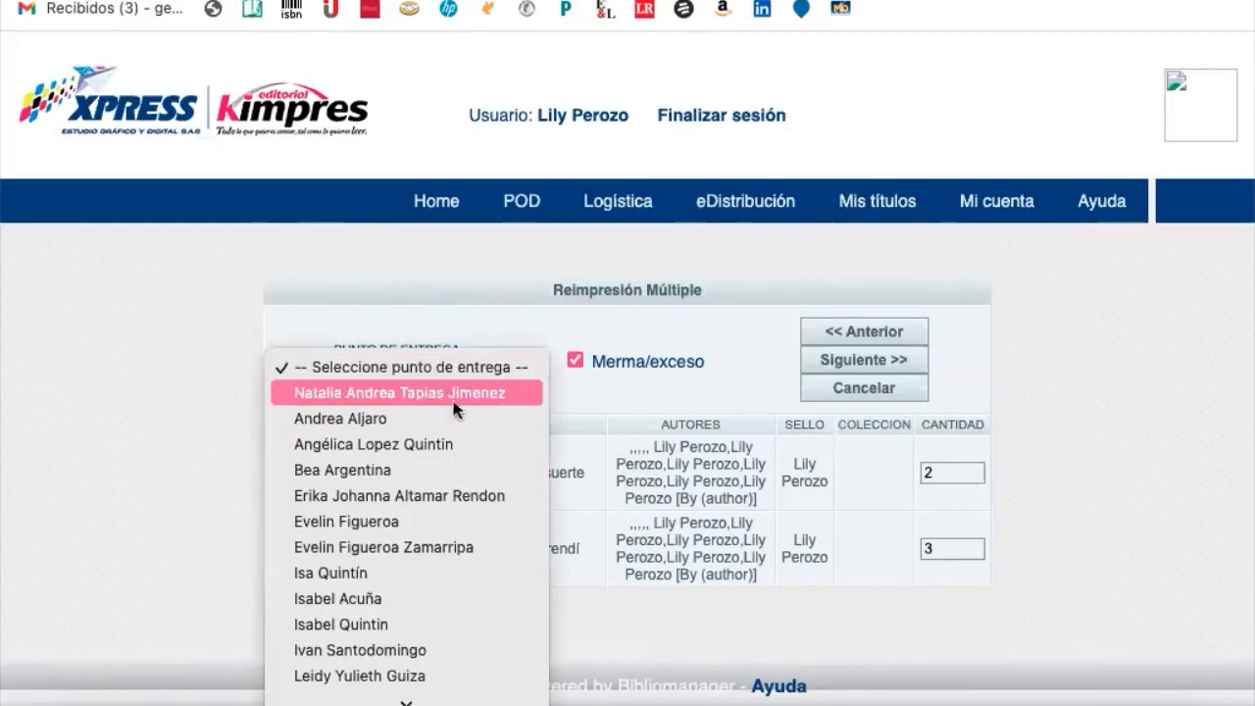
click(401, 625)
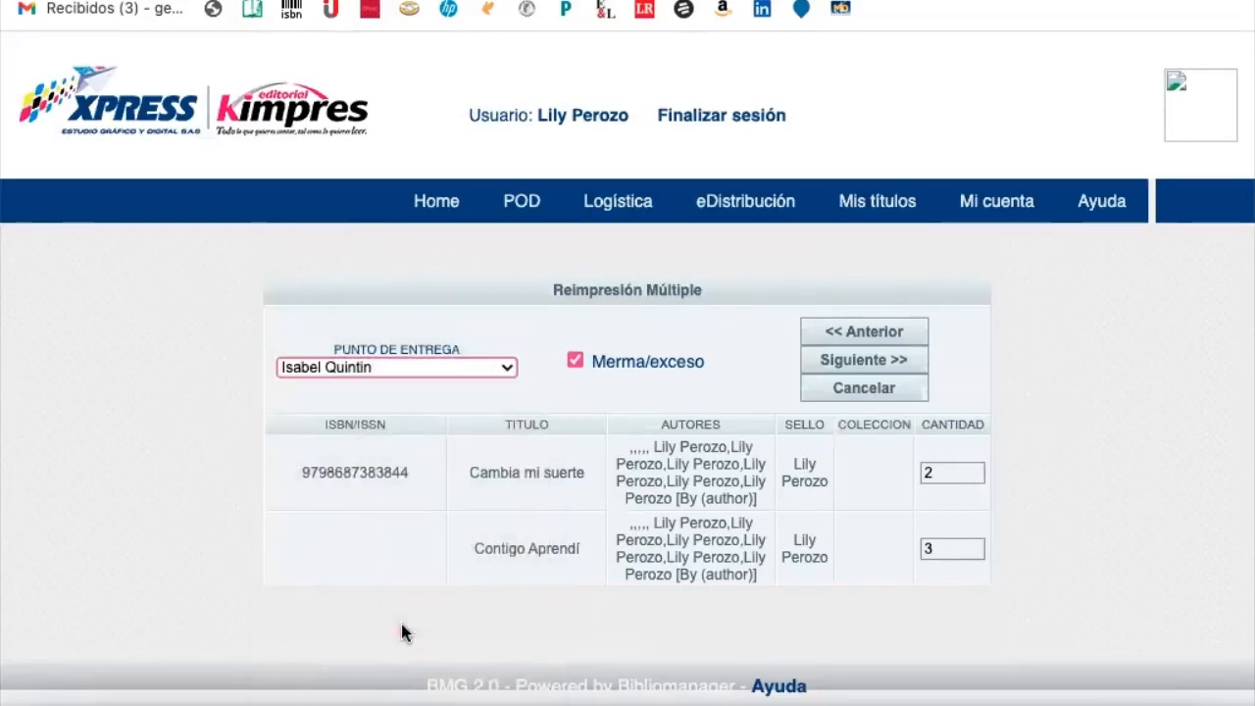
click(893, 368)
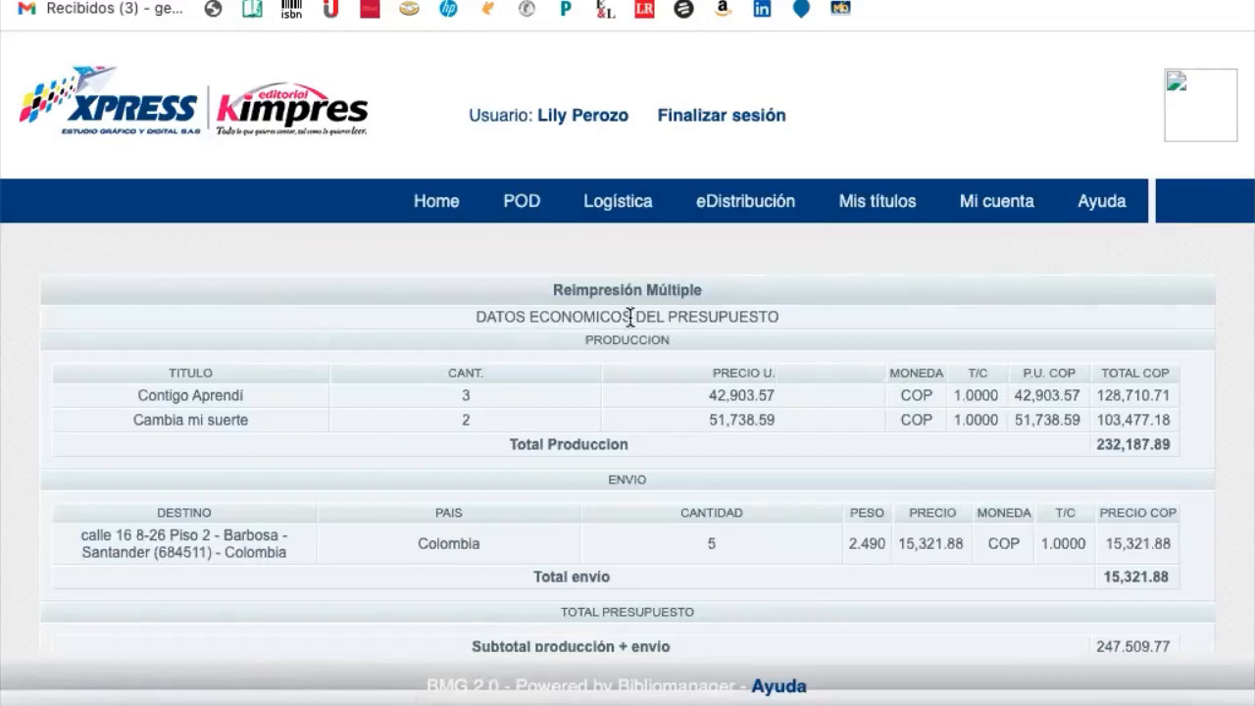
Review the PRODUCCION, ENVIO and TOTAL PRESUPUESTO sections of the multiple reprint budget, and cancel the order.
drag(602, 339, 655, 339)
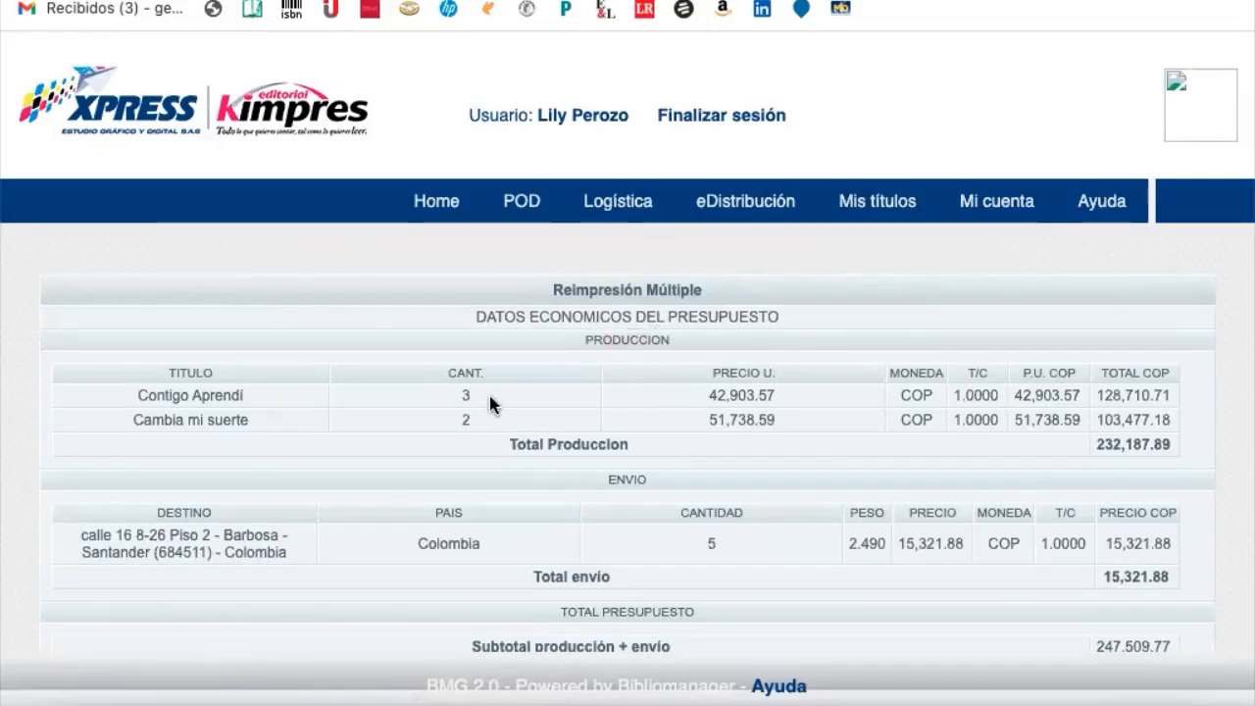
drag(611, 479, 676, 490)
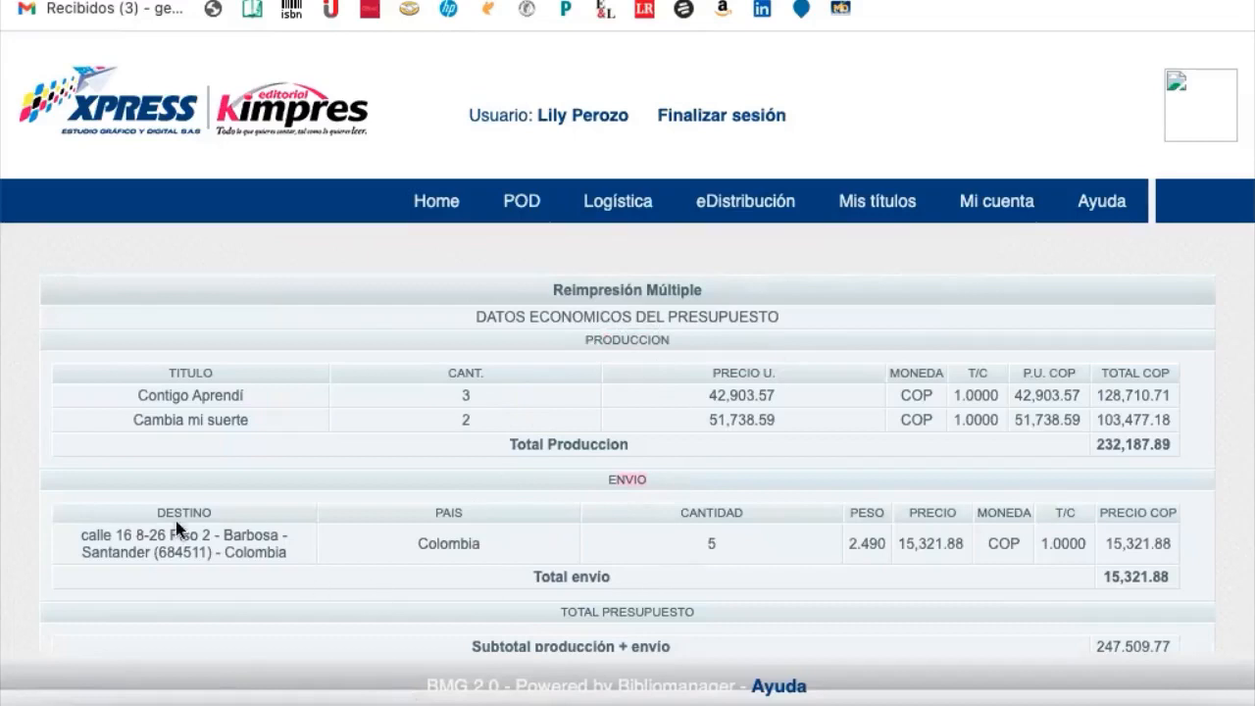
mouse_move(702, 547)
mouse_down()
mouse_move(717, 547)
mouse_move(458, 418)
mouse_move(723, 546)
mouse_up()
click(1120, 575)
drag(82, 536, 222, 530)
scroll(921, 600, down, 2)
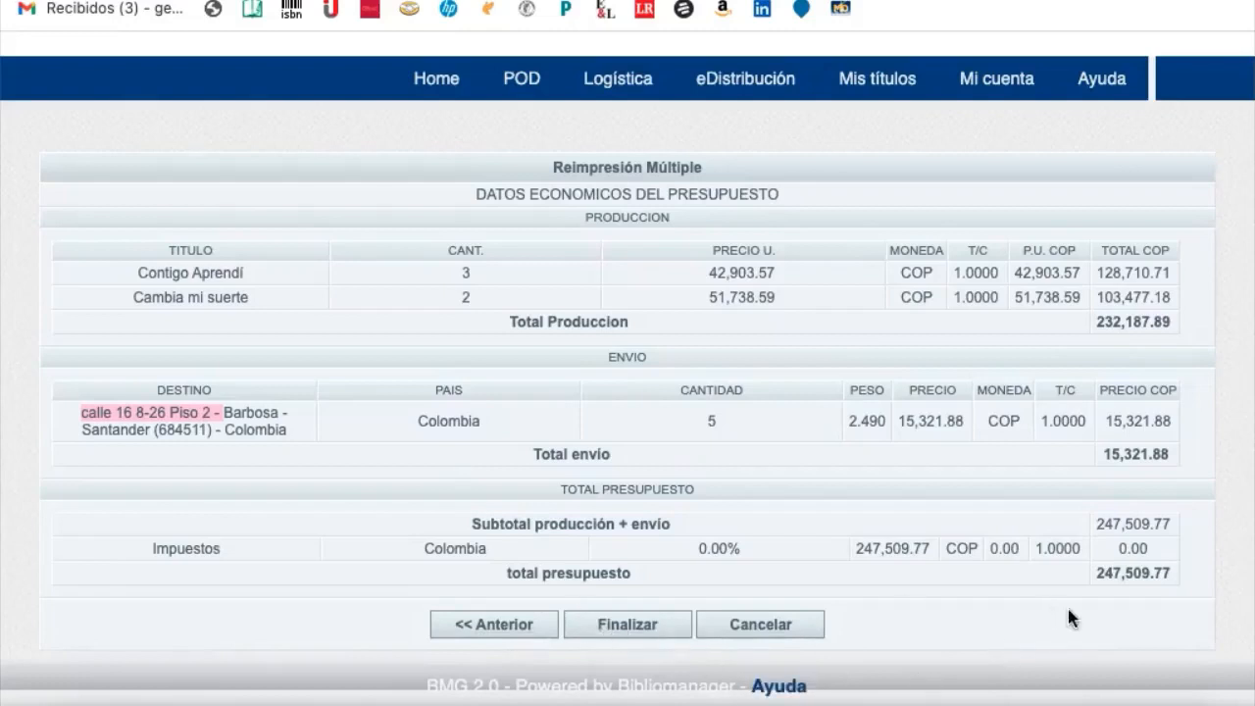
click(760, 625)
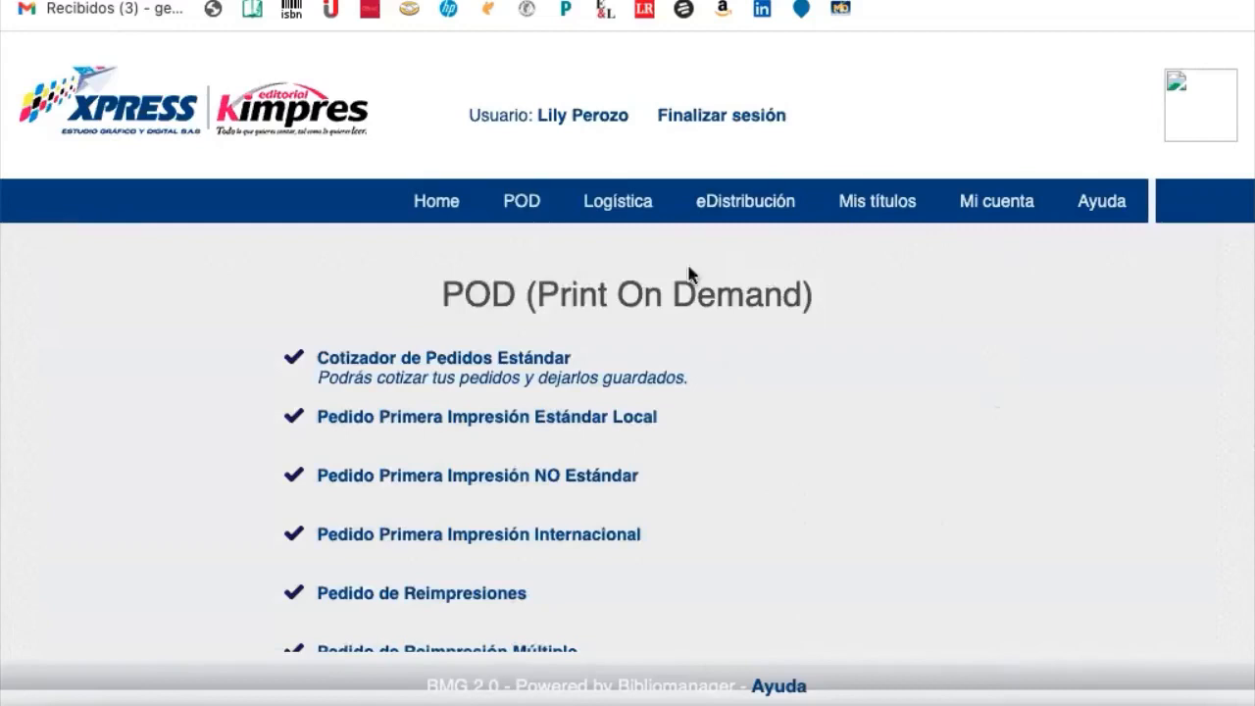
View the Mis títulos section and open Reporte de Ventas in the eDistribución section.
click(877, 210)
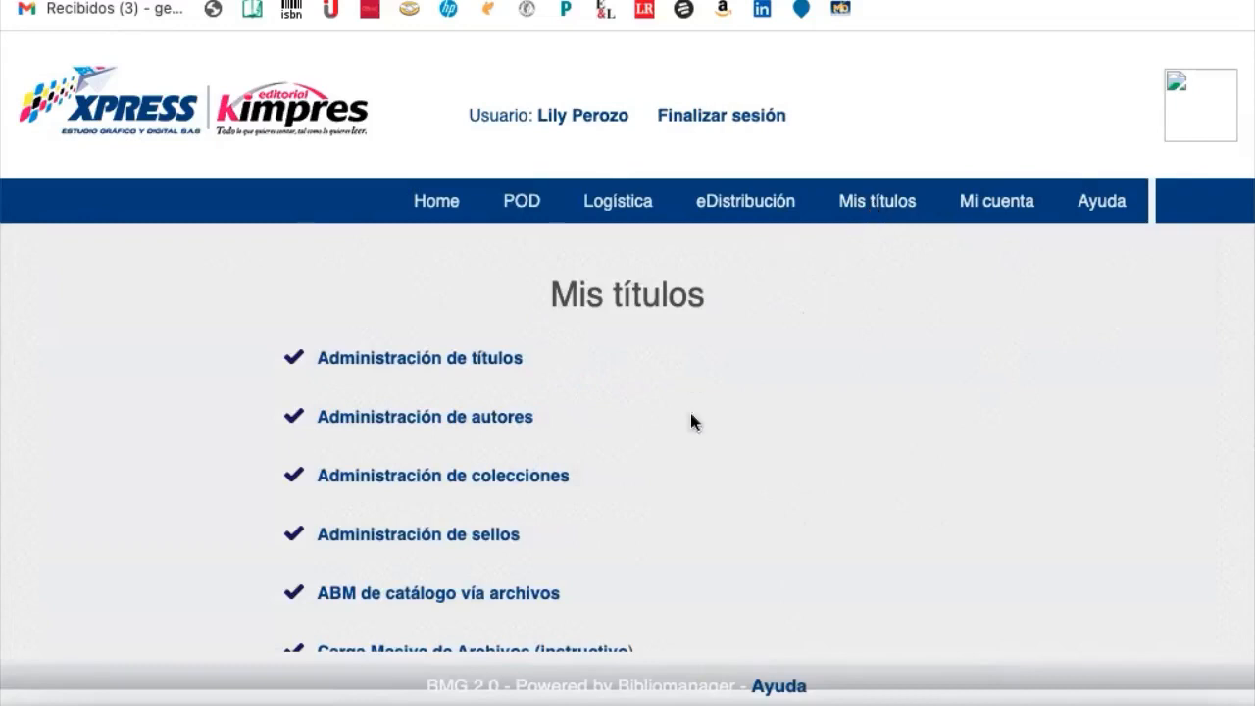
click(745, 204)
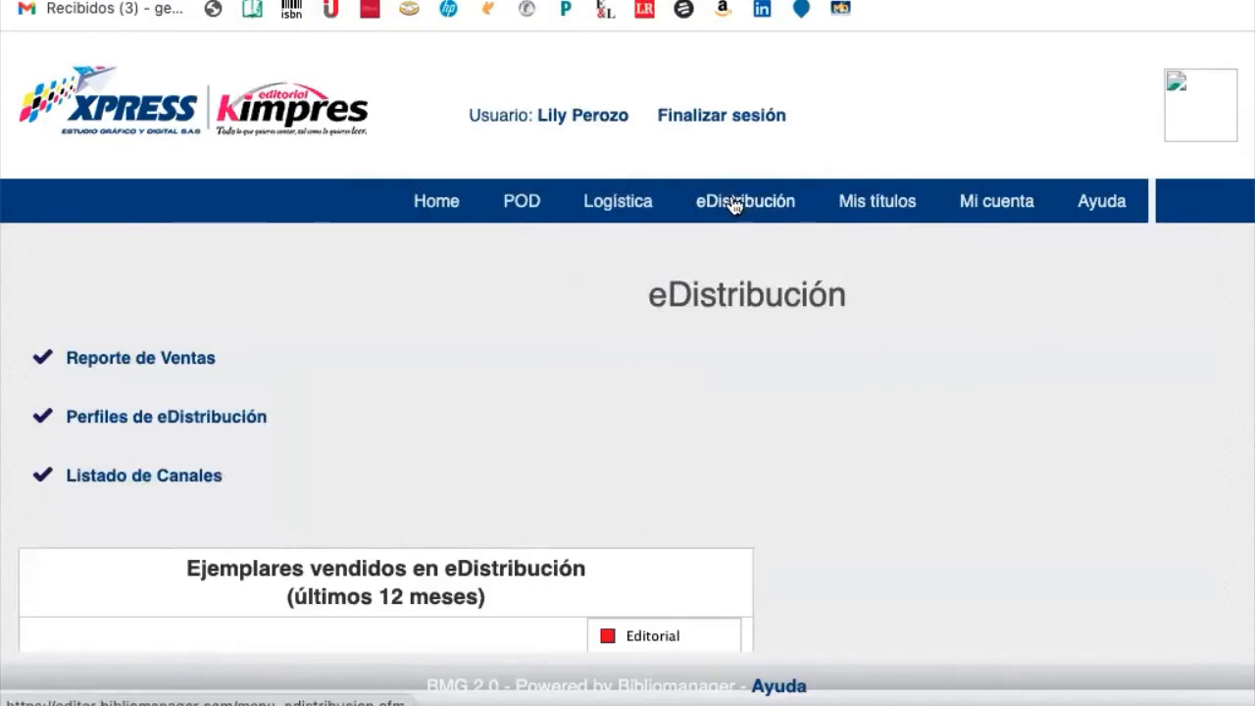
click(112, 362)
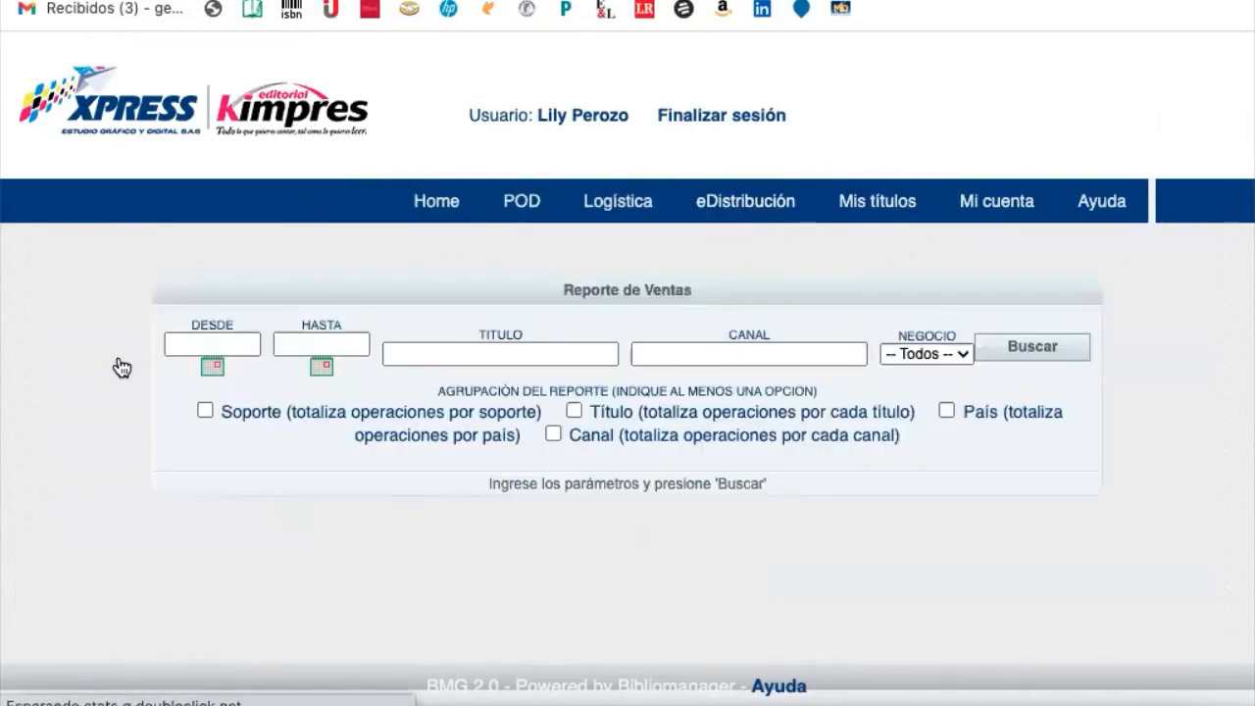
Group the sales report by Soporte, Título, País and Canal.
click(205, 412)
click(553, 434)
click(575, 411)
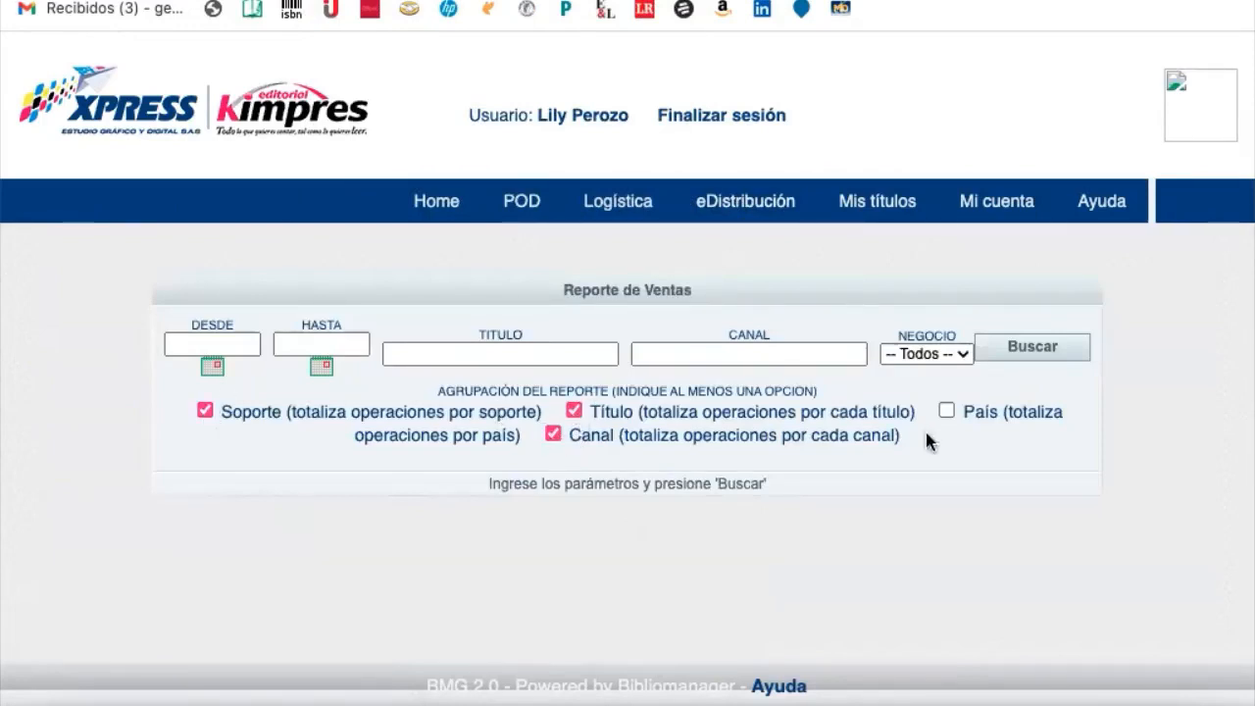
click(948, 413)
click(946, 412)
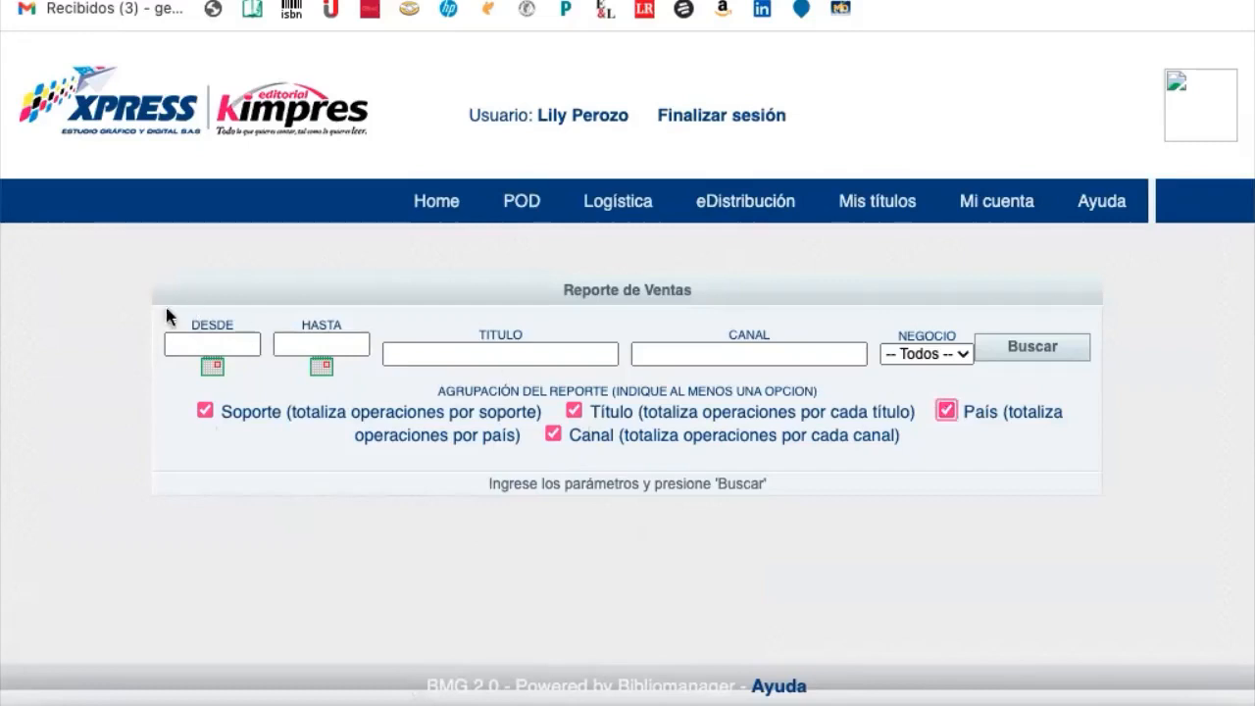
Set the sales report period from 01/09/2023 to 30/10/2023 and run the search.
click(211, 377)
click(214, 370)
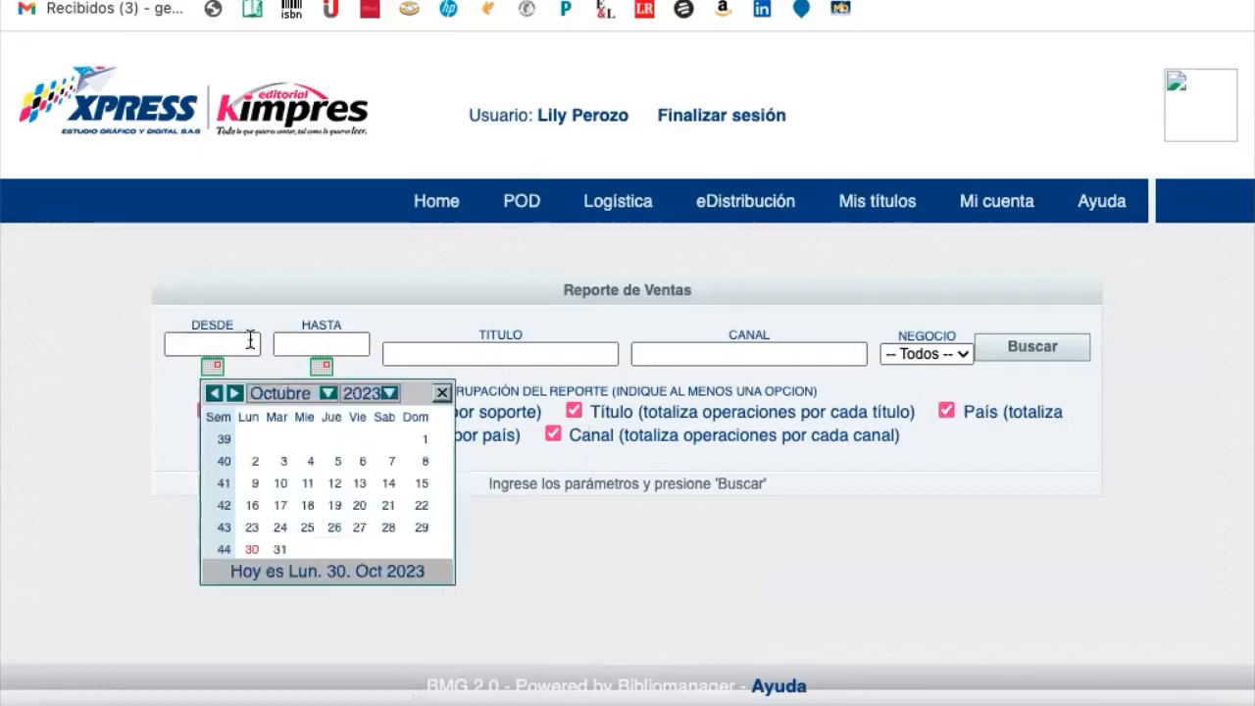
click(214, 393)
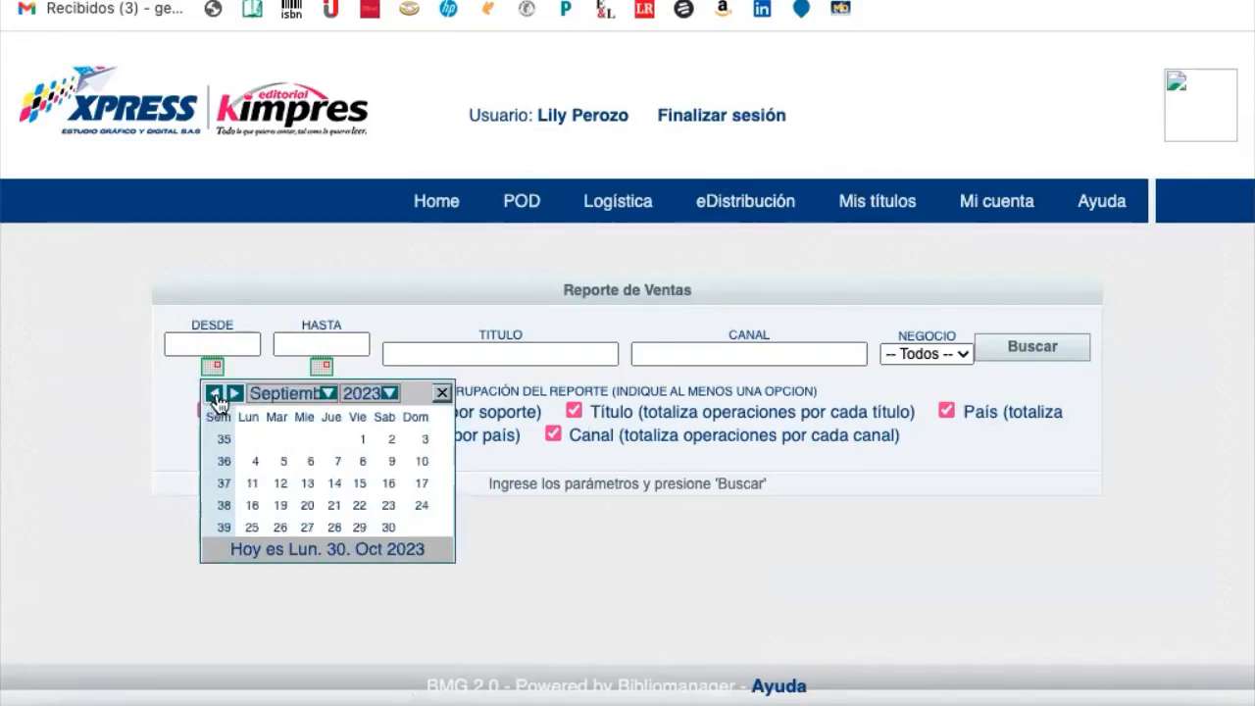
click(363, 438)
click(323, 368)
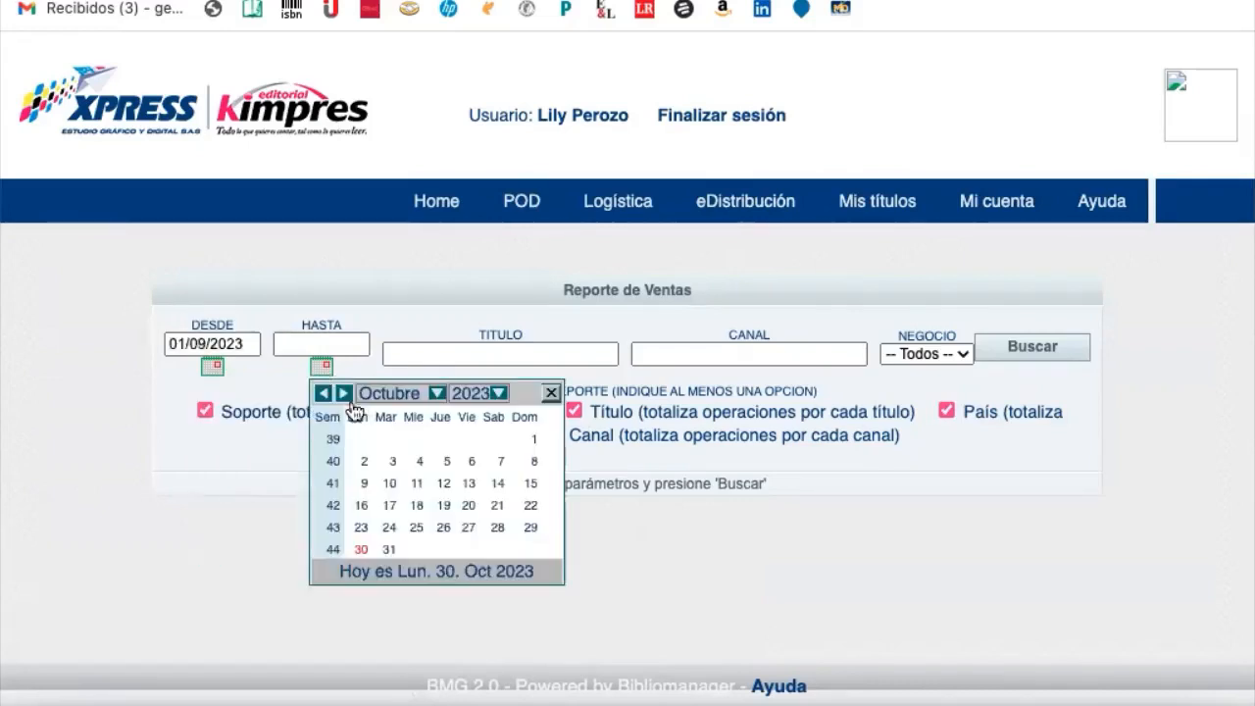
click(360, 549)
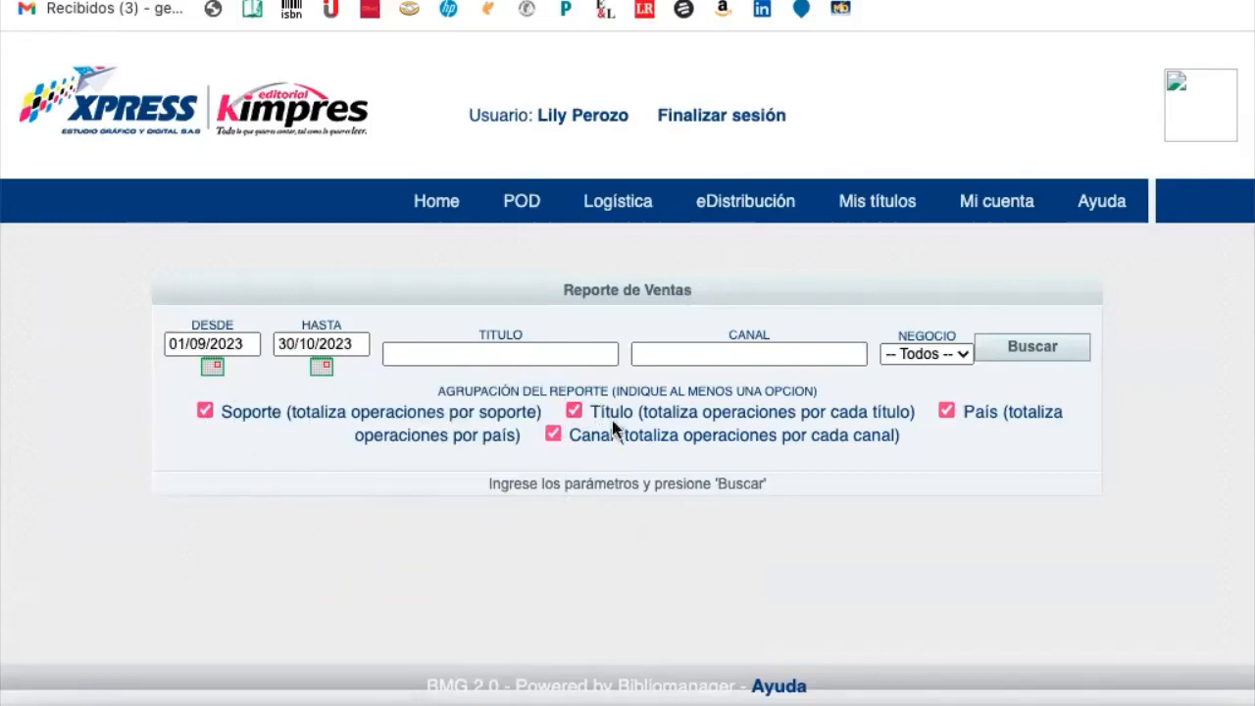
click(1047, 359)
Examine the sales report's orders by title, country and channel, including their dates, status, prices, margins and totals.
scroll(1047, 363, down, 3)
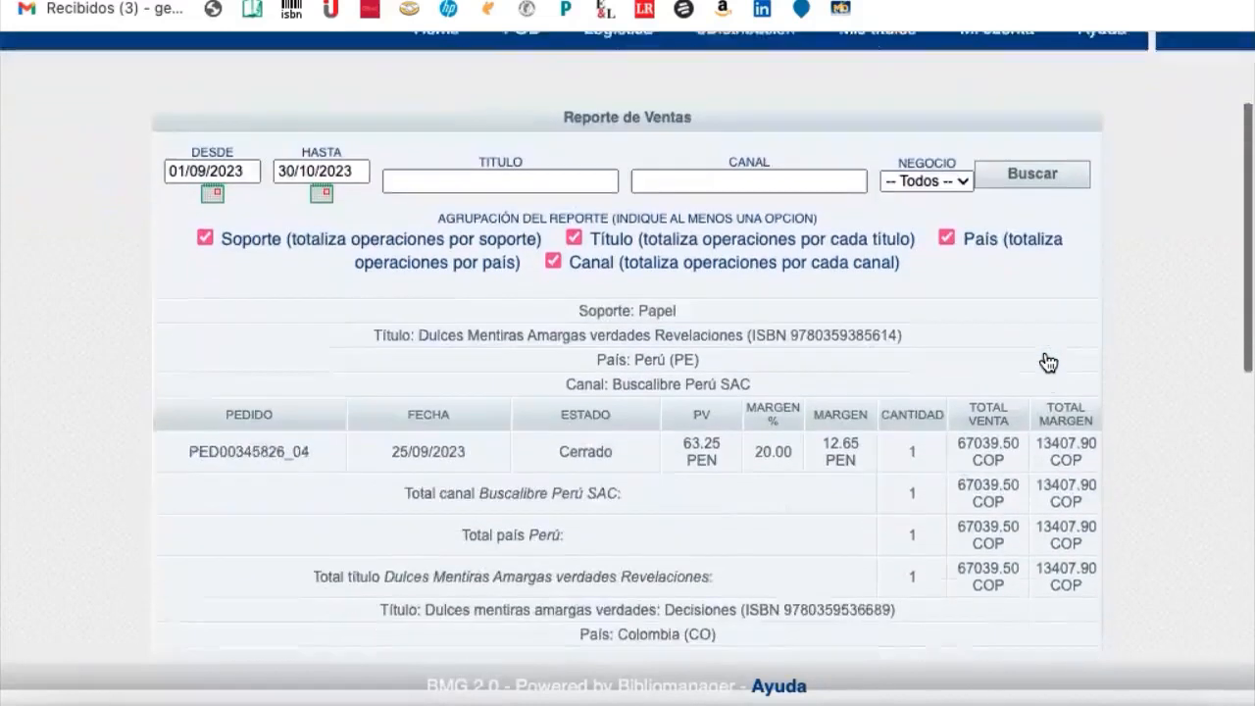
scroll(1048, 363, down, 1)
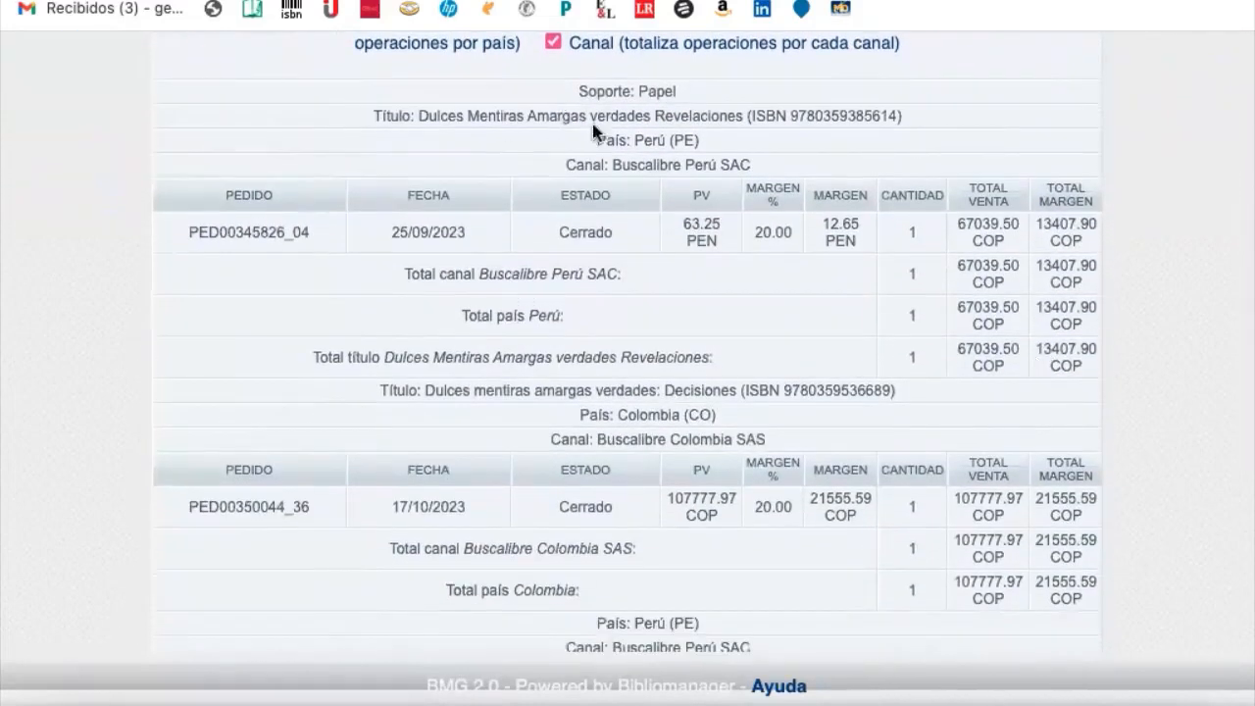
drag(480, 115, 686, 166)
double_click(239, 225)
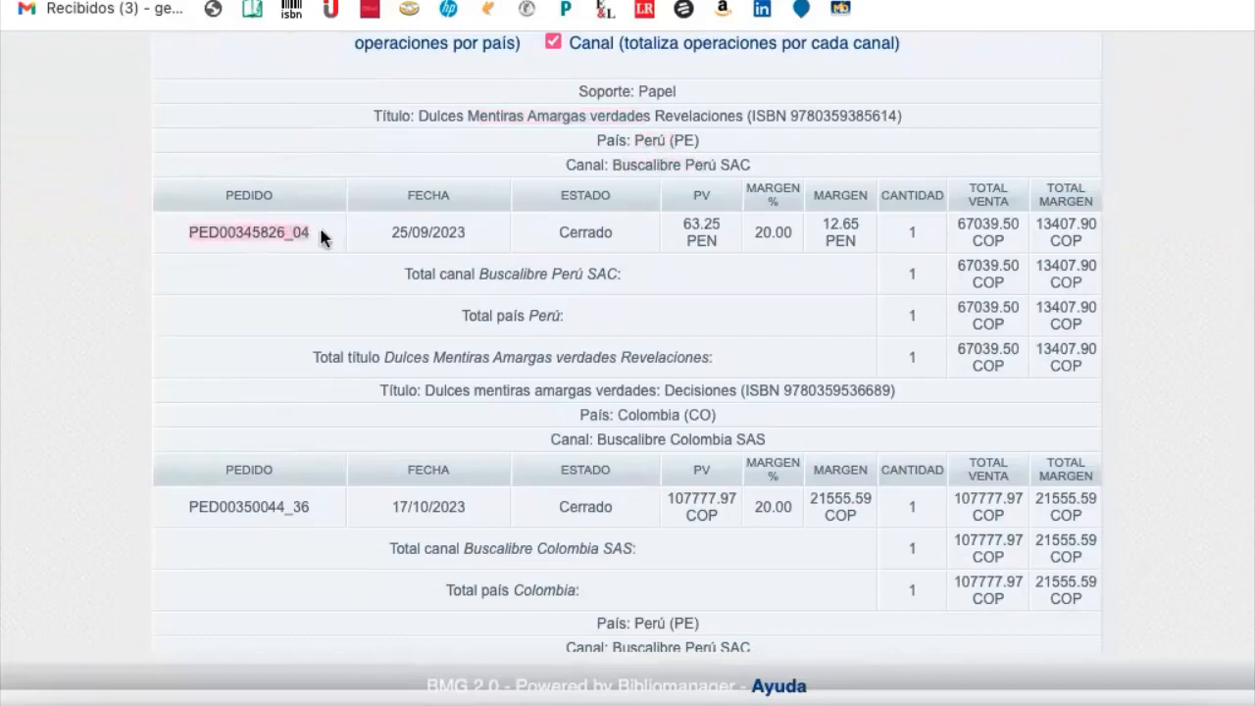
drag(409, 232, 447, 231)
drag(588, 225, 615, 230)
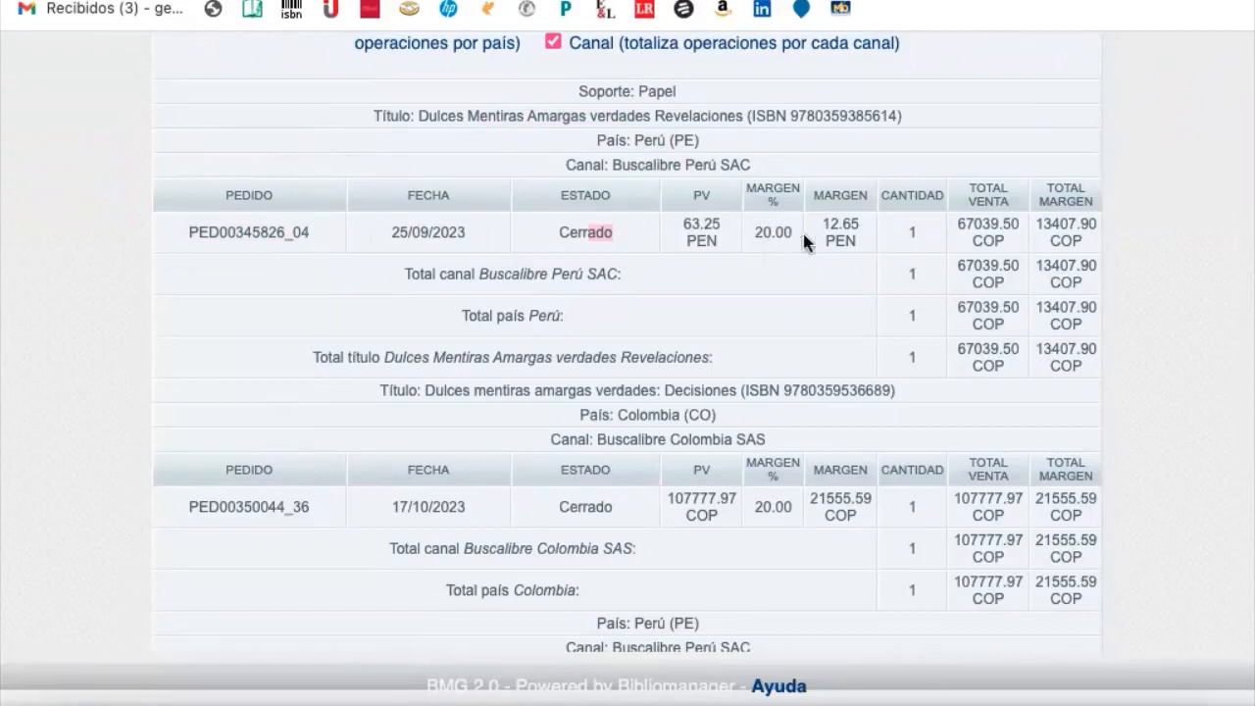
click(1057, 322)
scroll(1057, 321, down, 8)
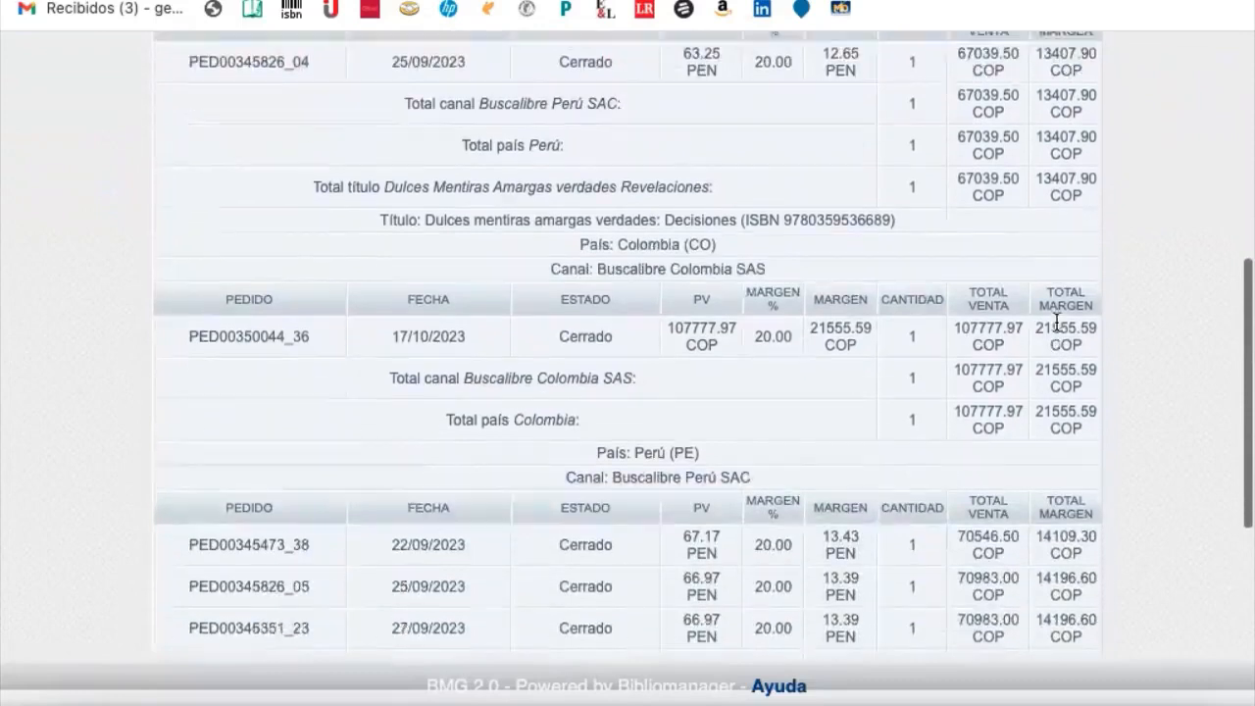
scroll(1057, 322, down, 4)
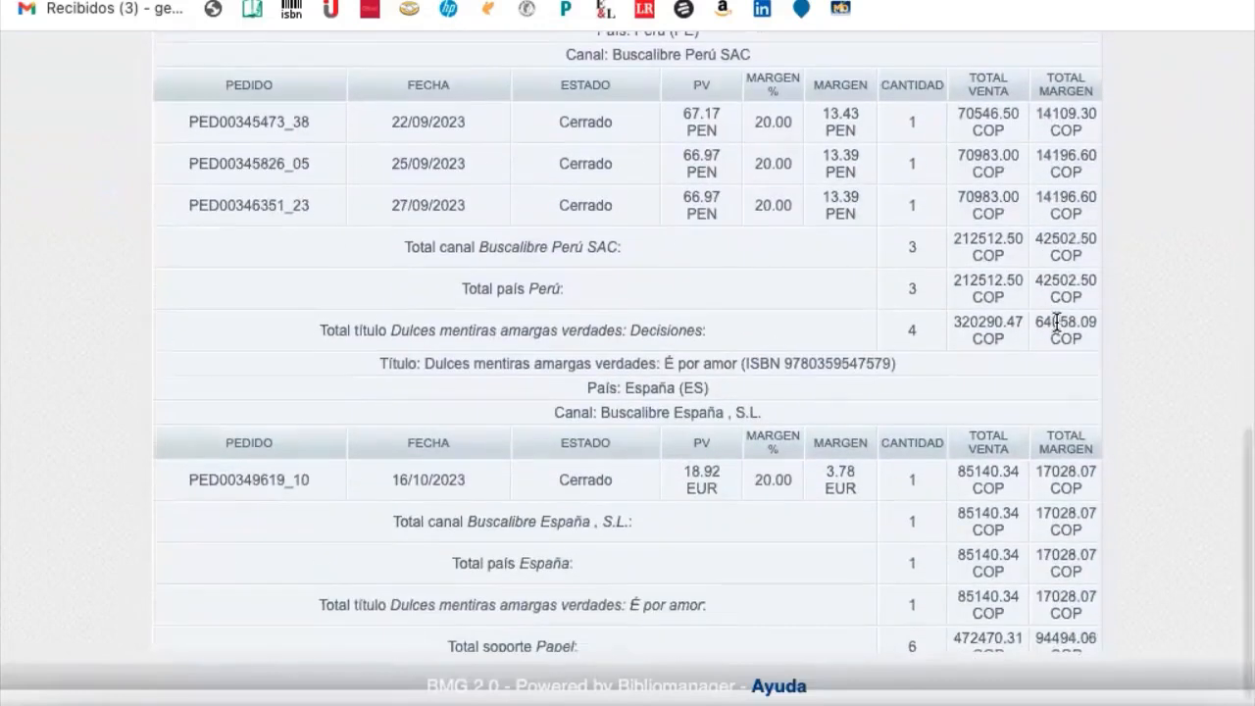
scroll(1057, 321, up, 15)
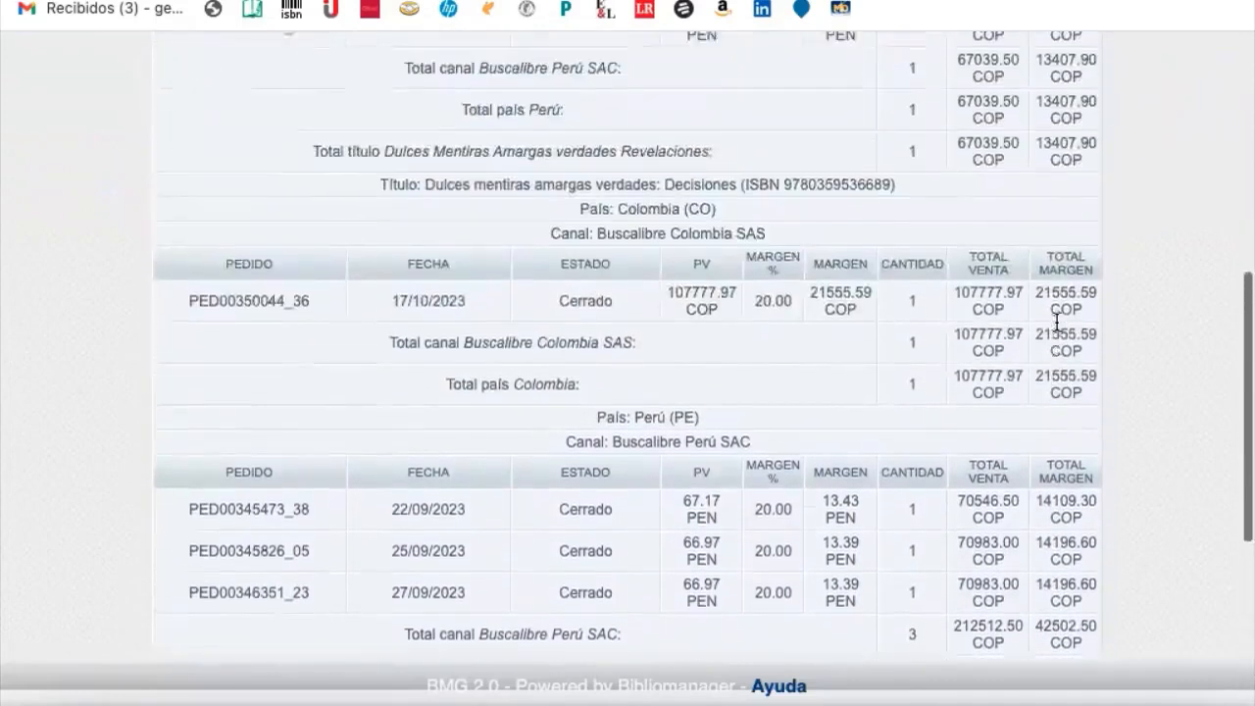
scroll(1057, 321, up, 6)
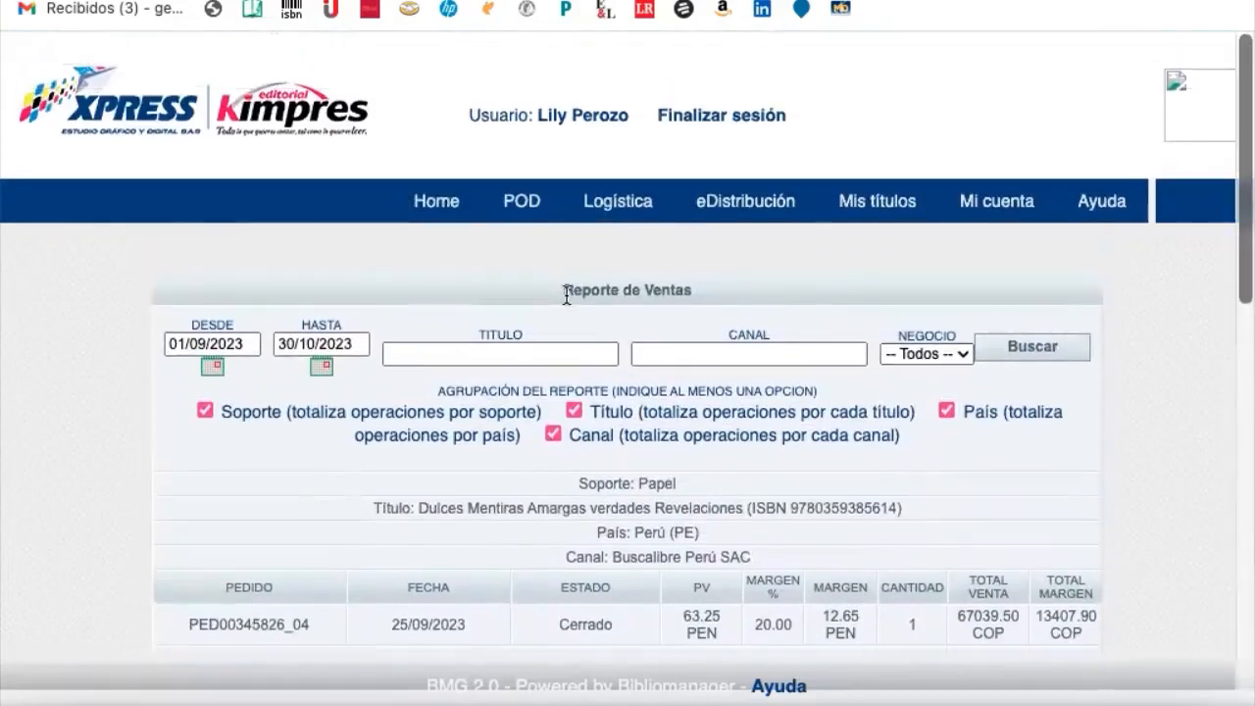